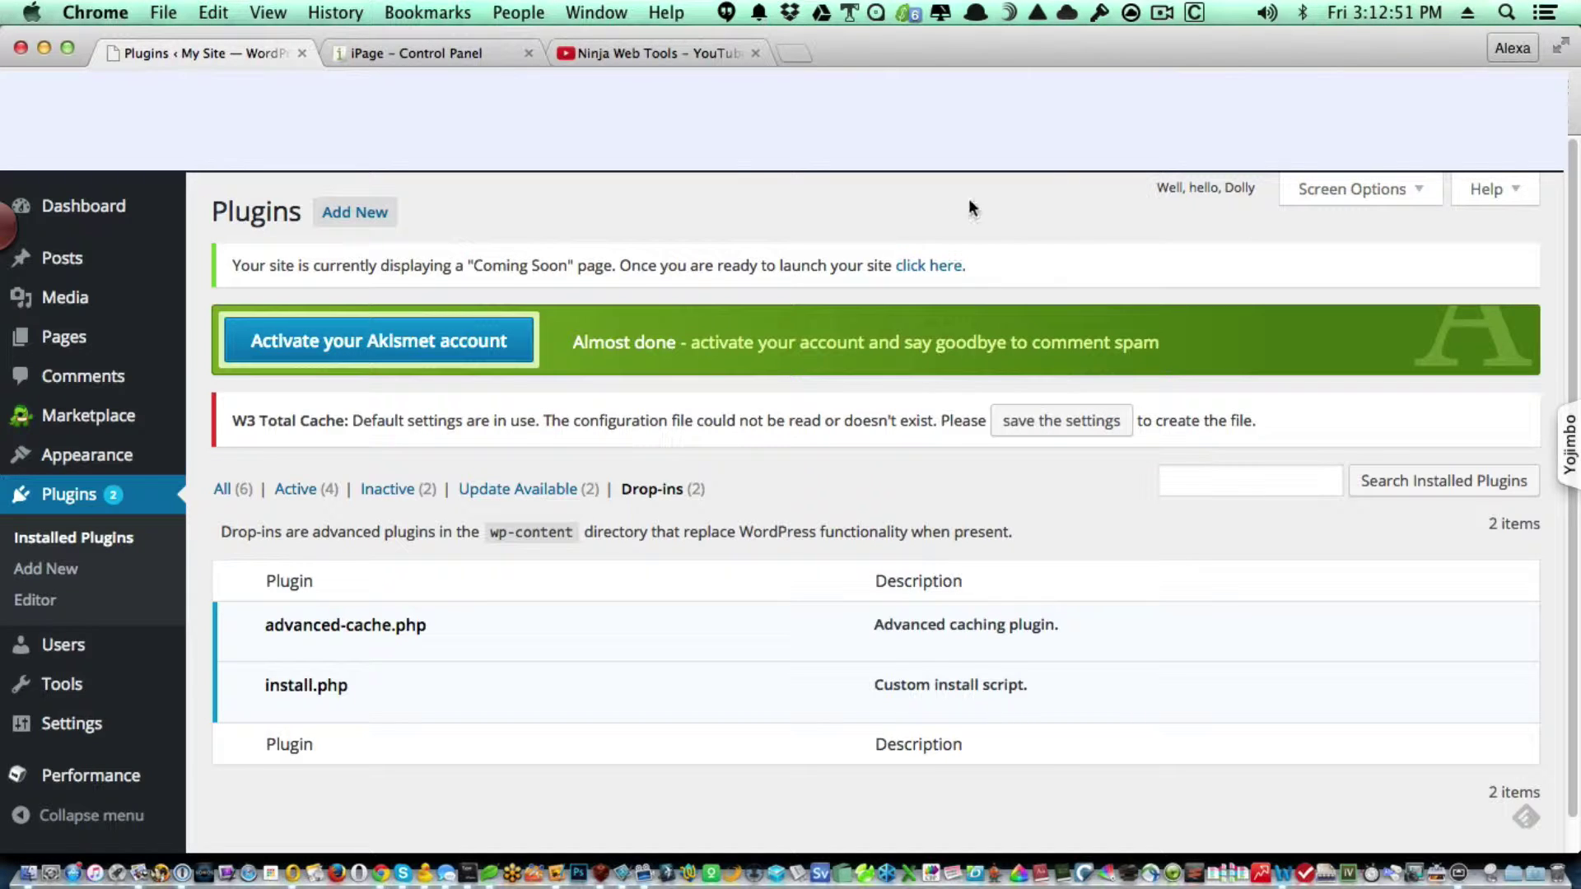
Bring Chrome's New Tab Page window forward, then switch to Cyberduck's empty content folder.
click(594, 13)
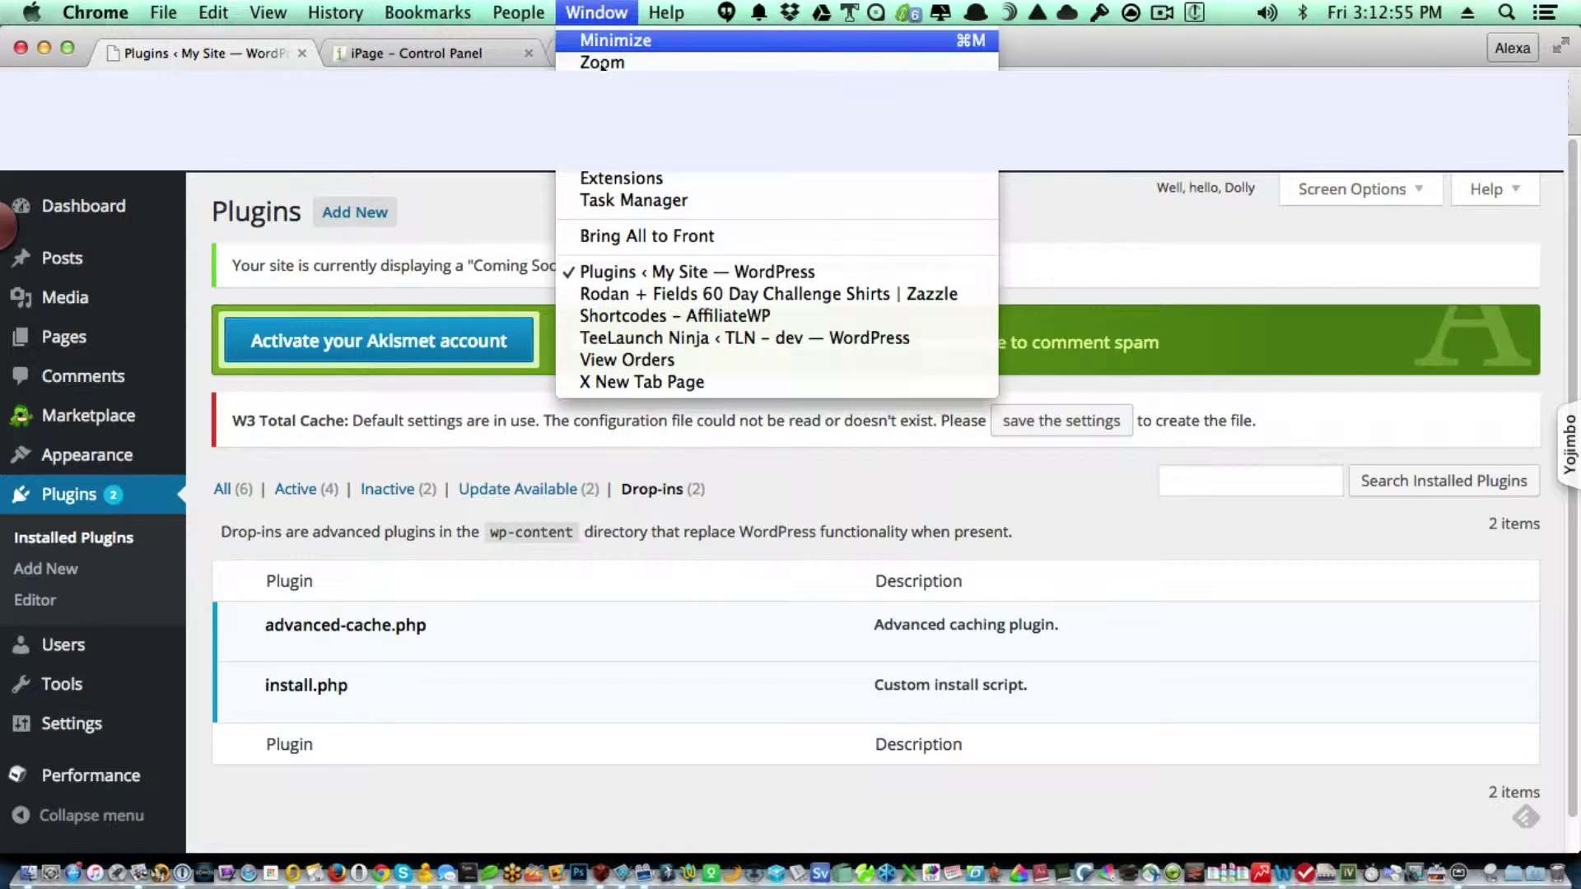
click(665, 380)
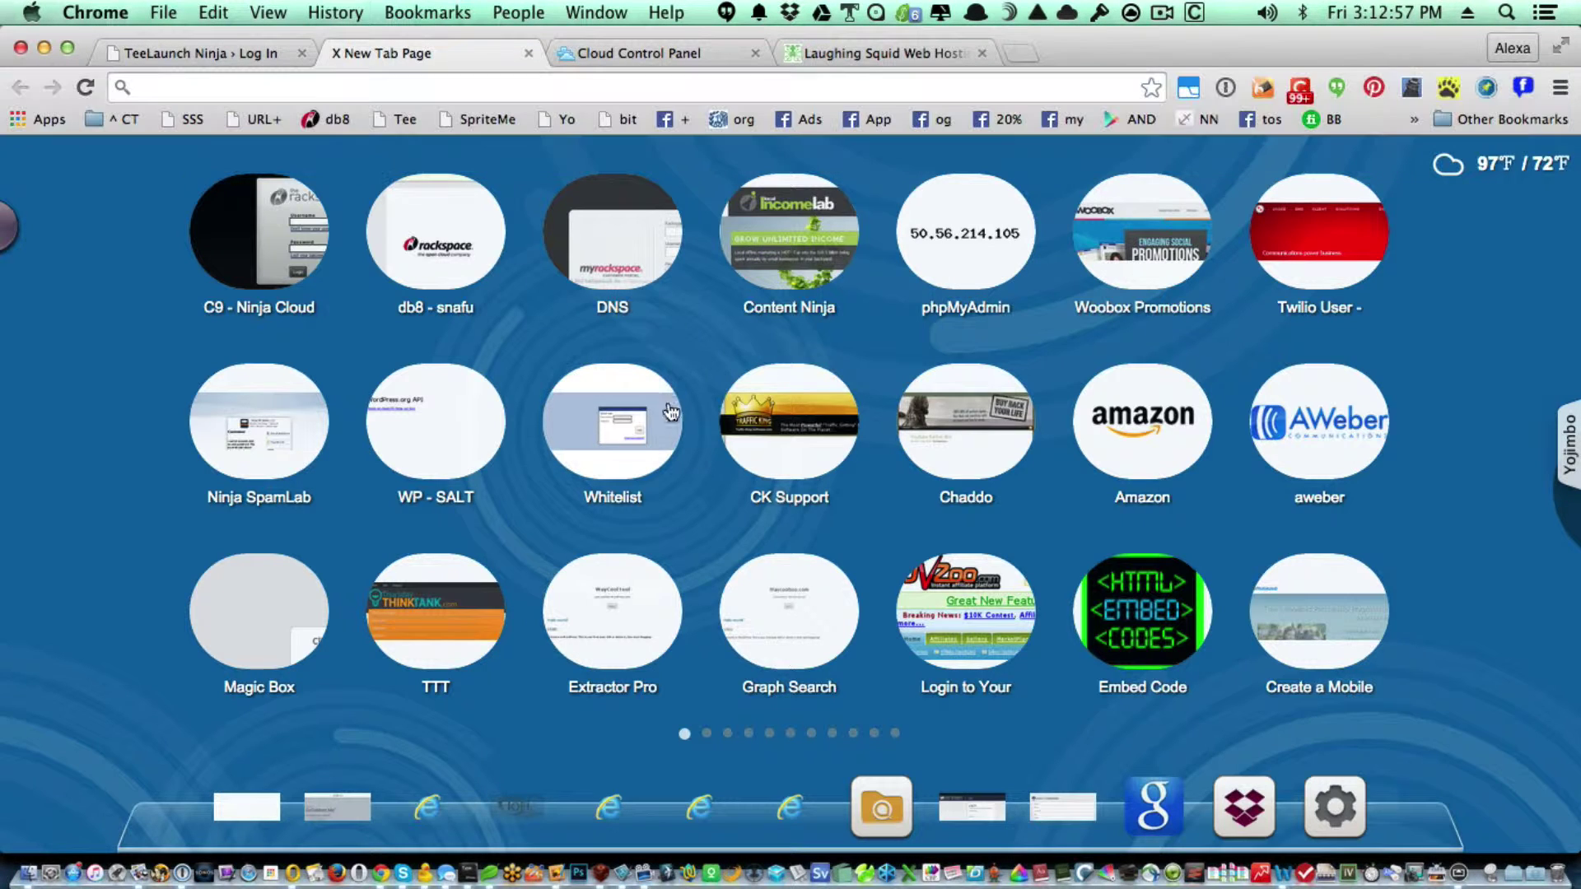
click(200, 86)
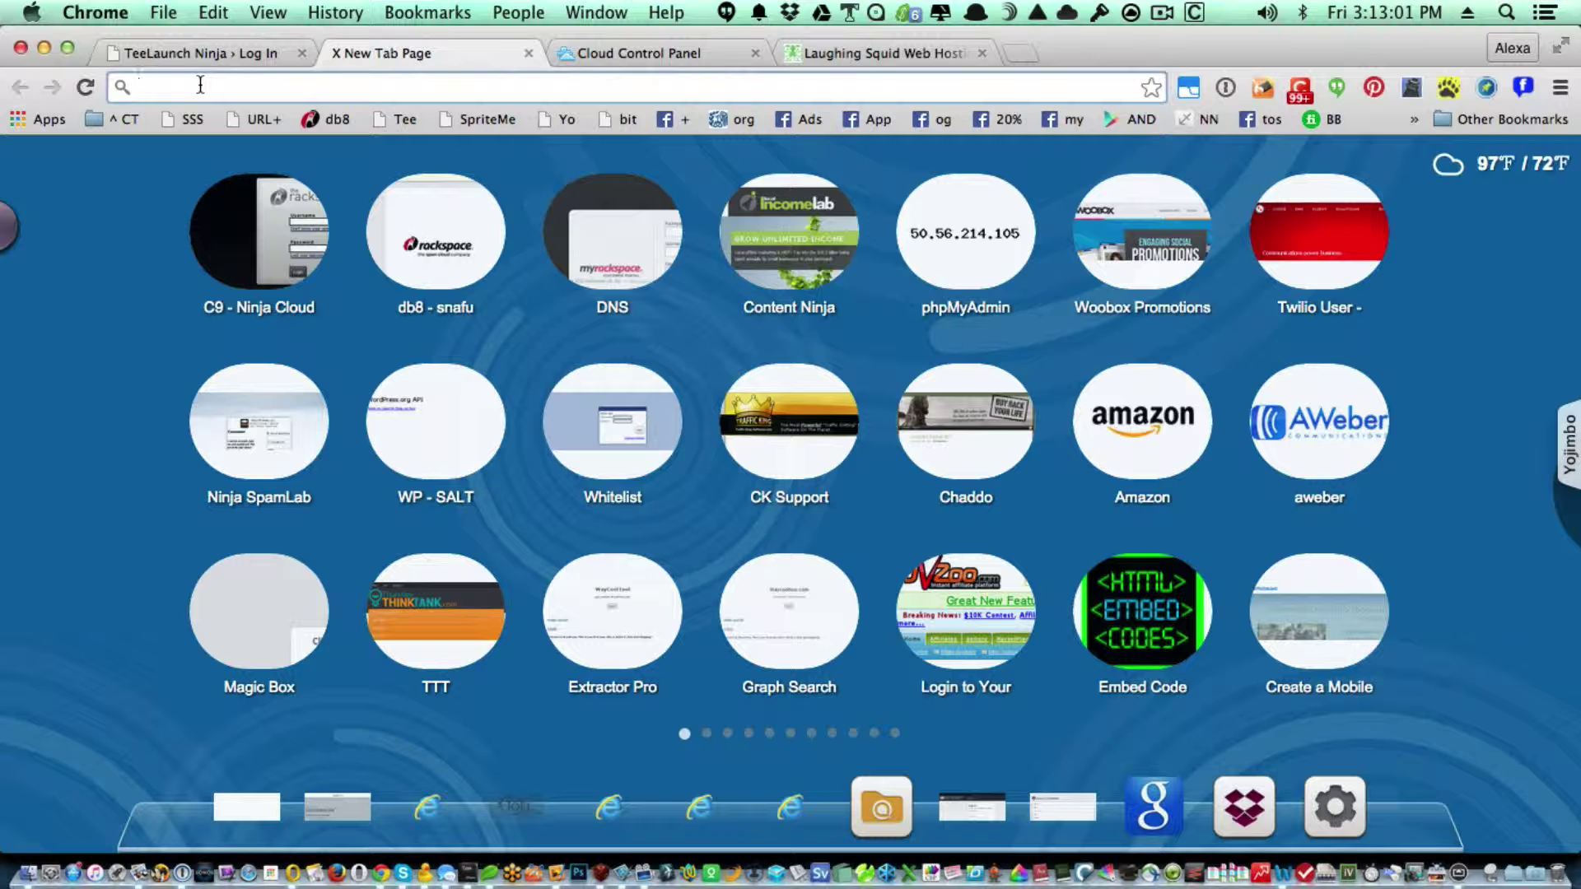
key(super+Tab)
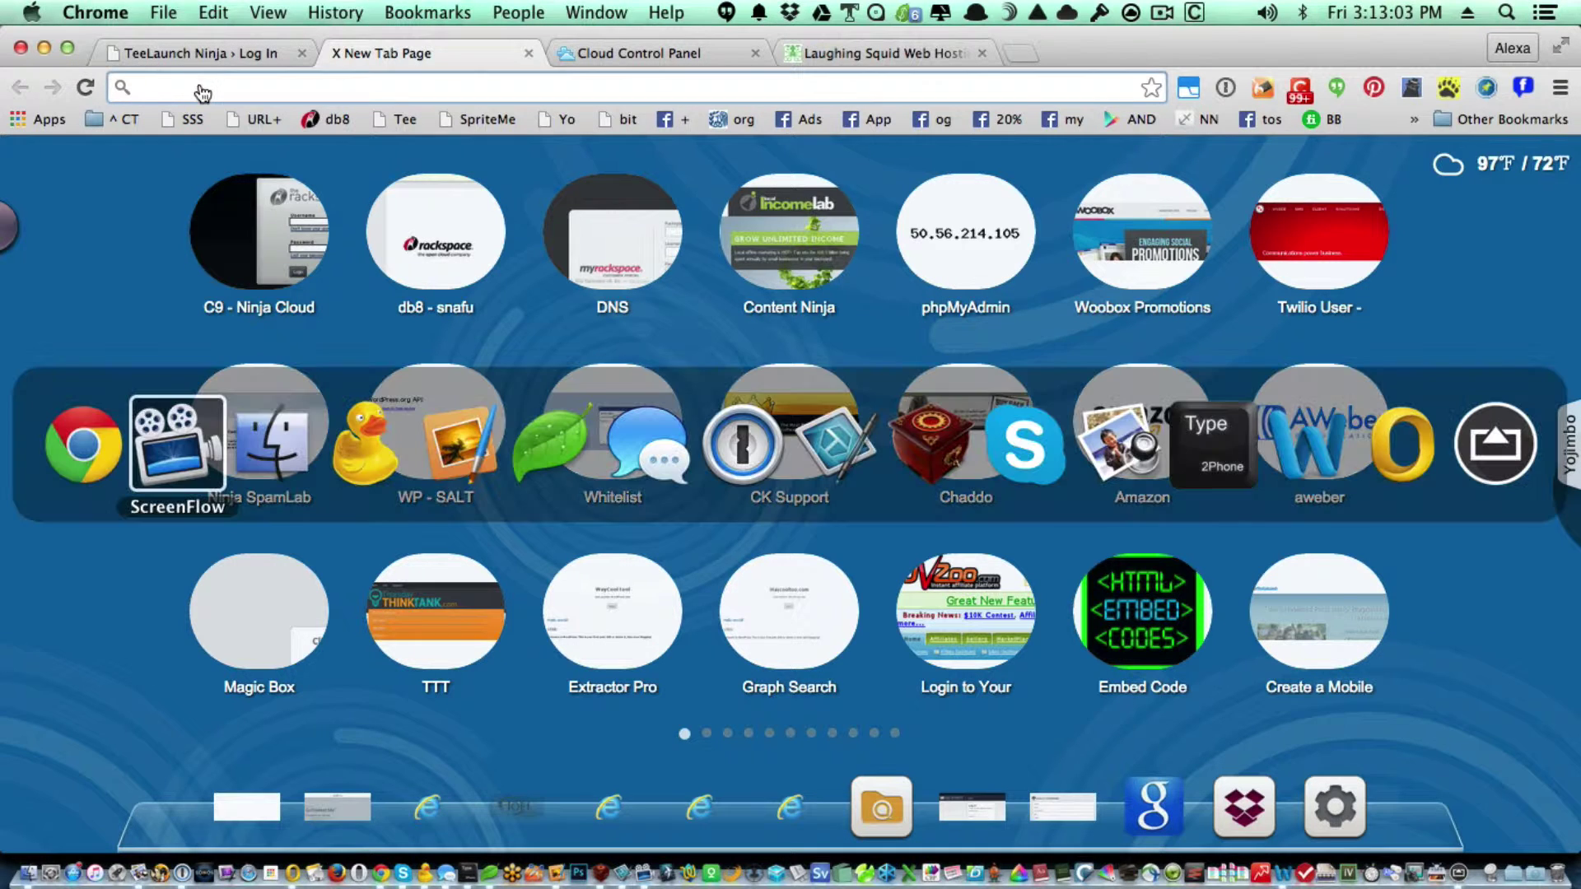
key(super+Tab)
key(super+Tab)
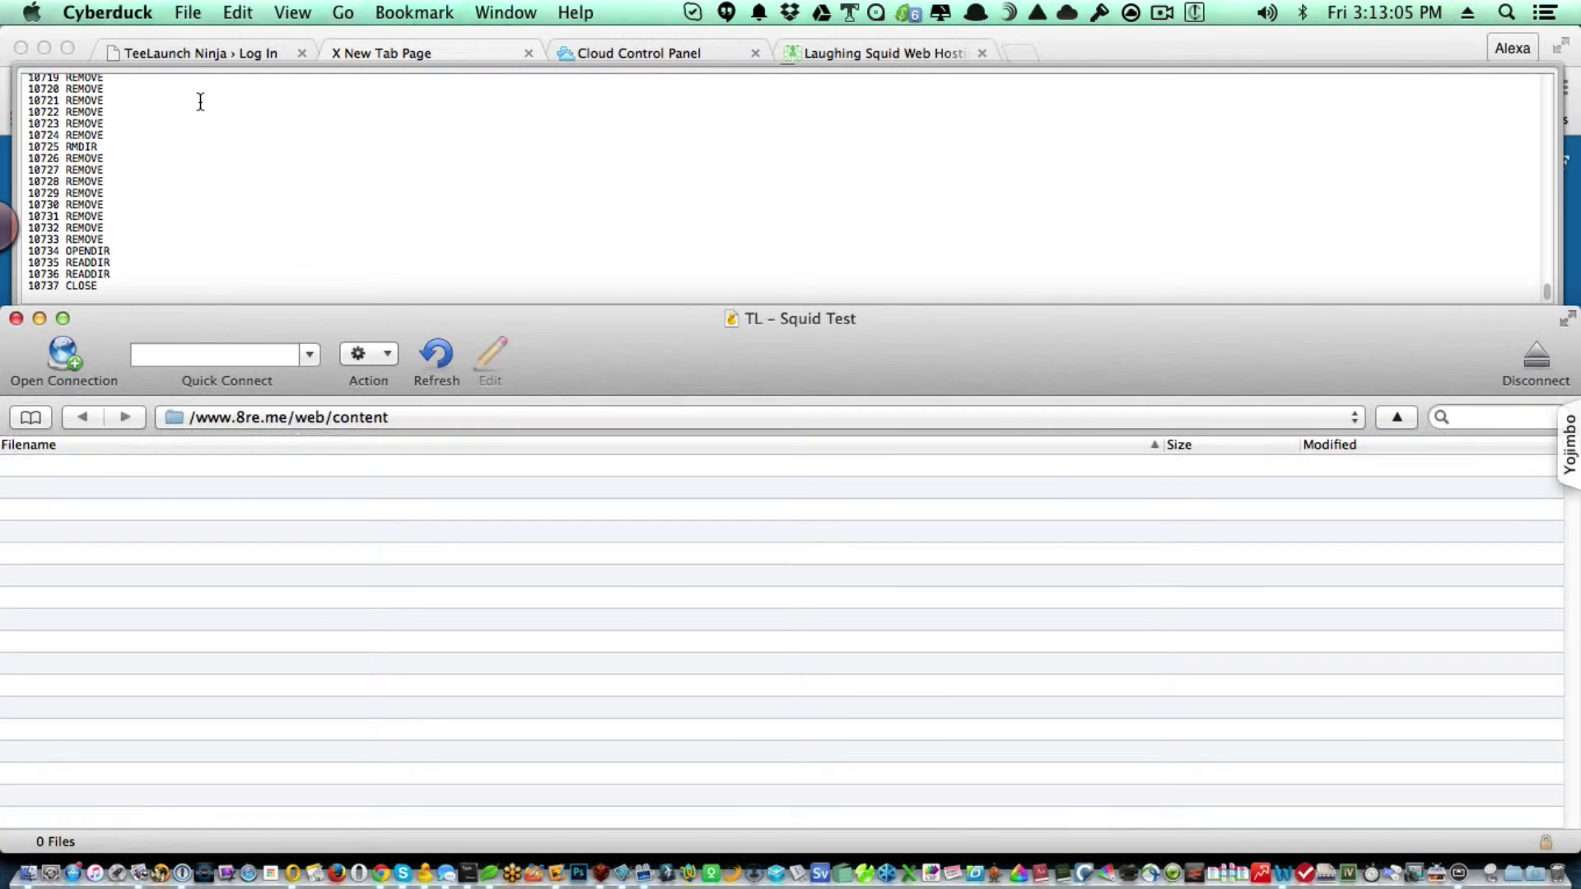
click(435, 352)
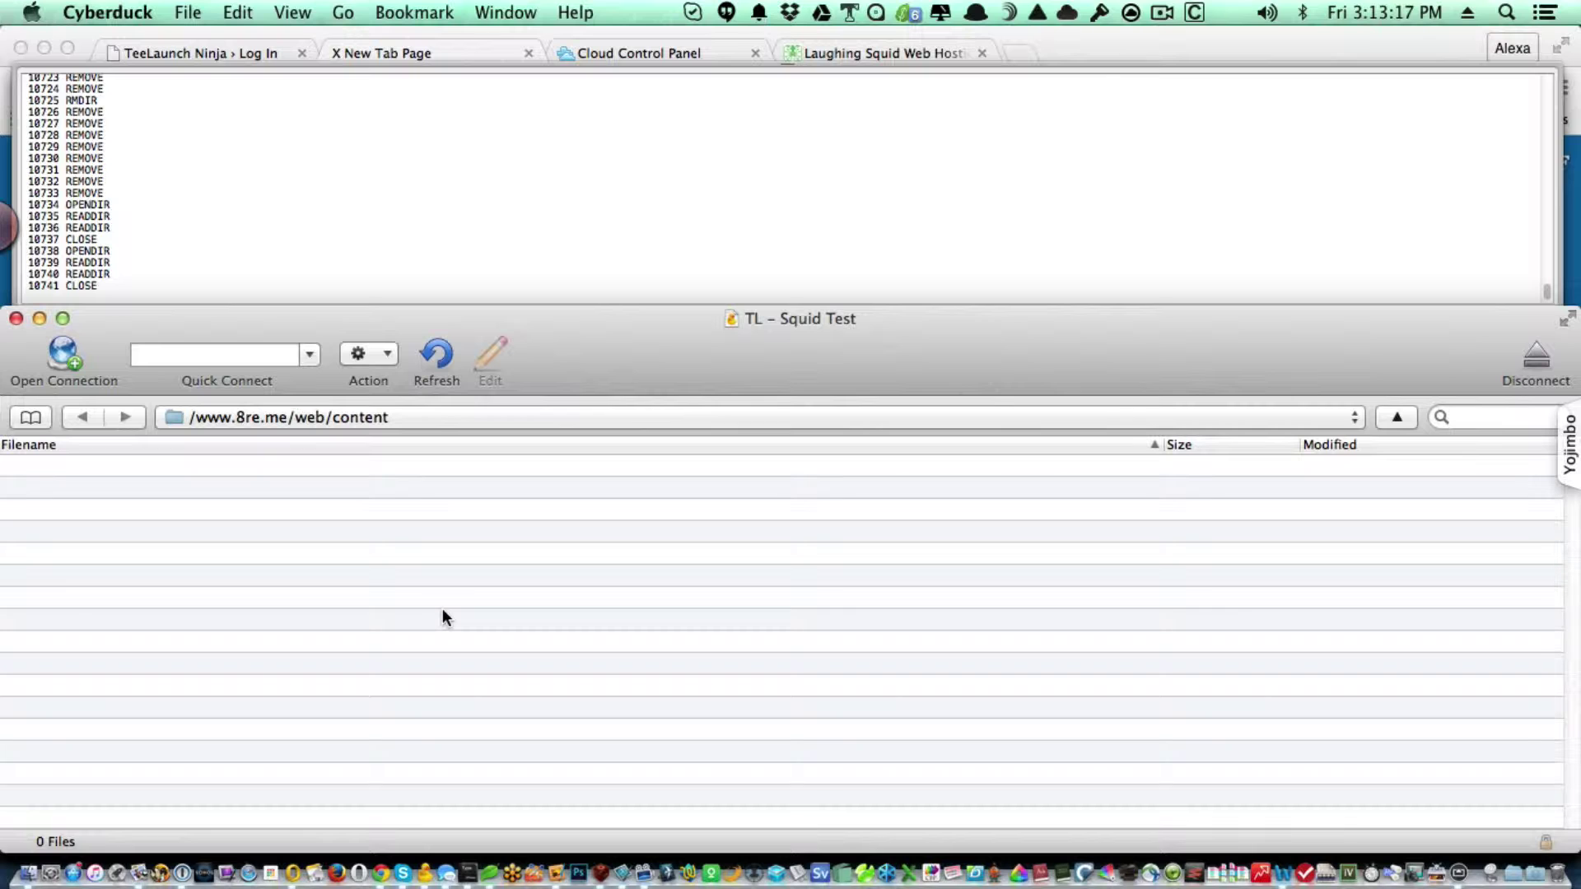
key(super+shift+n)
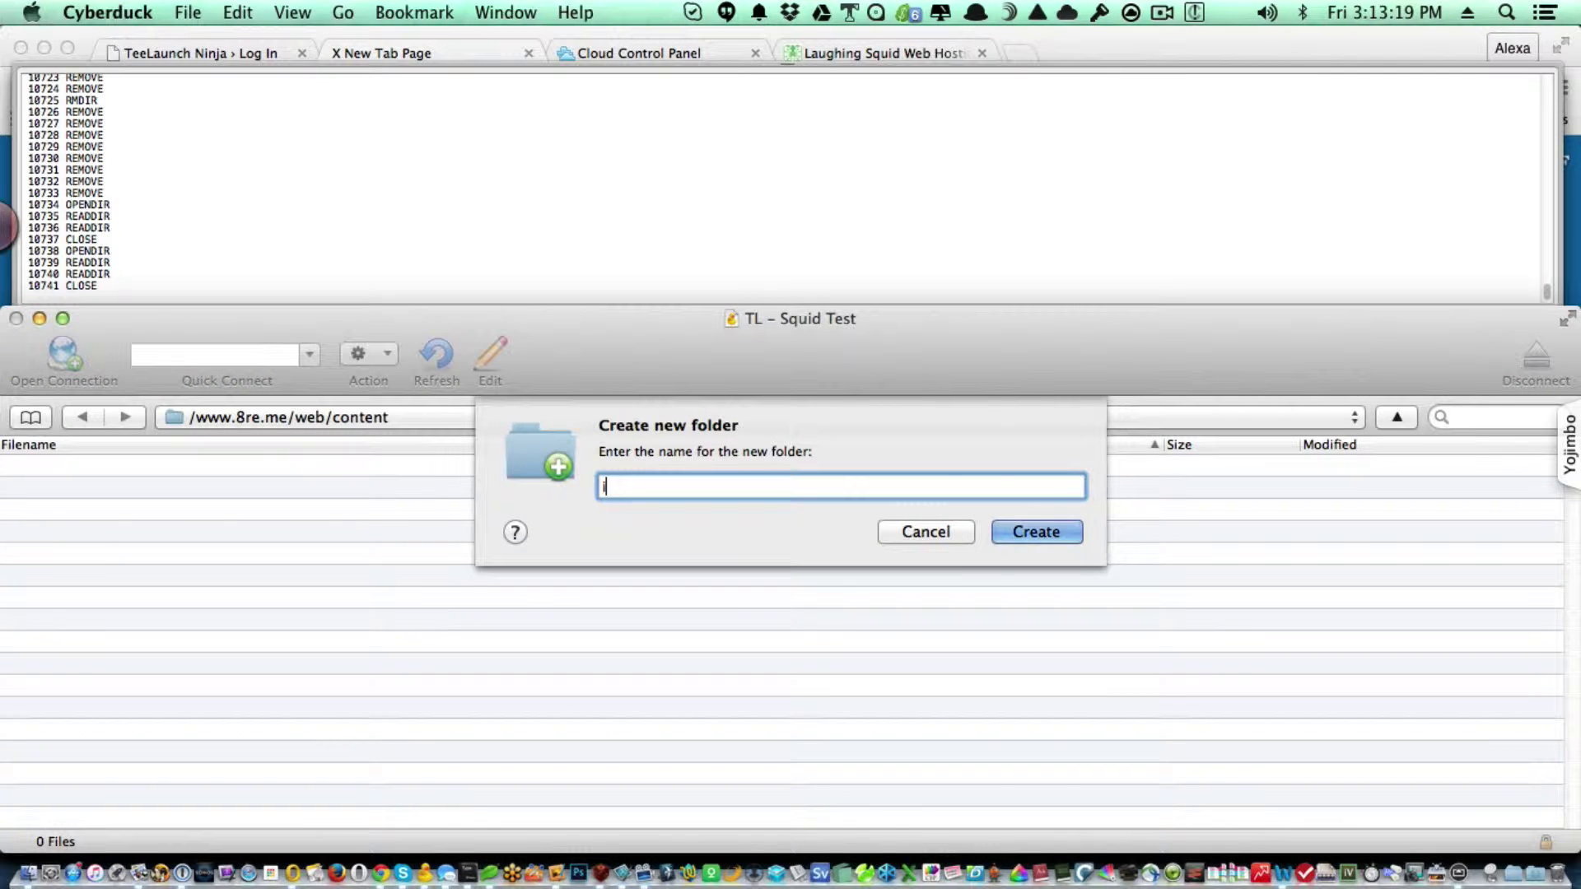
text(index.html)
key(Return)
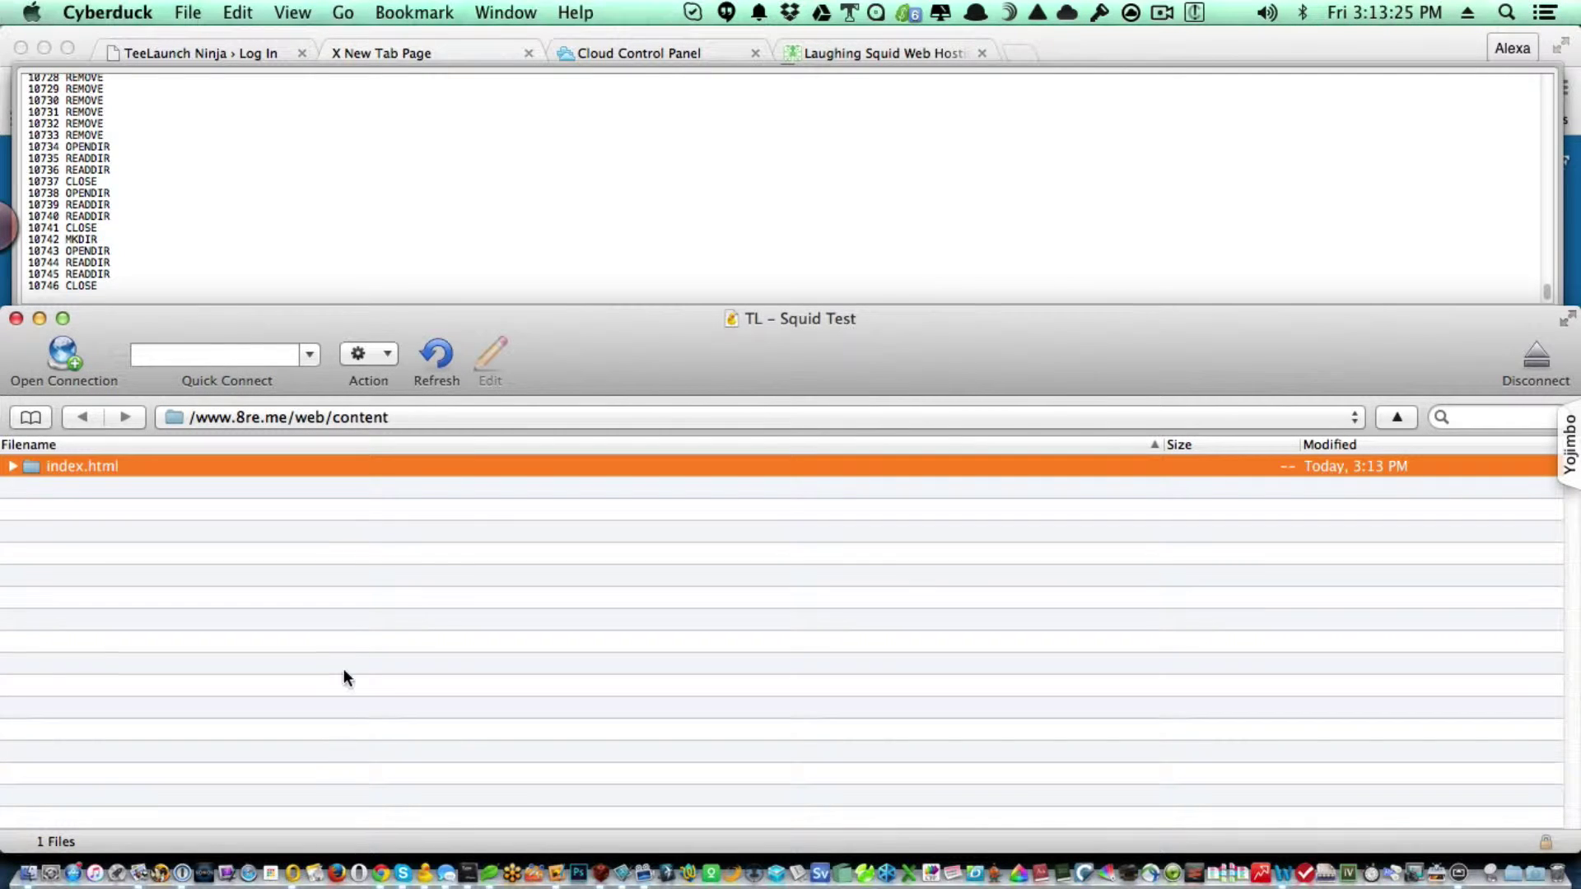
right_click(299, 465)
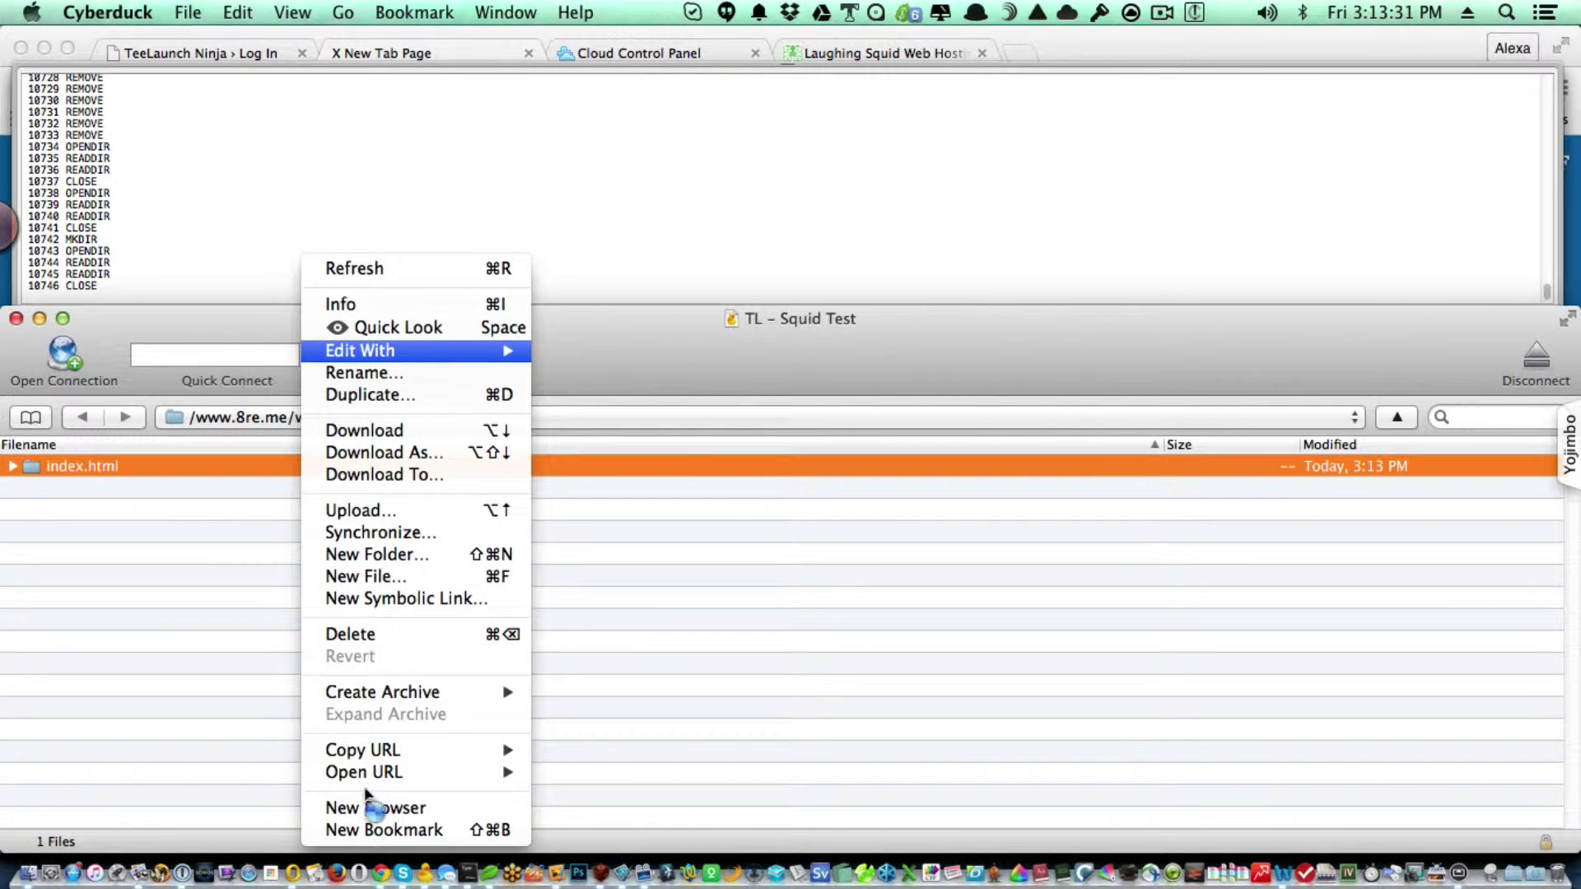
click(368, 636)
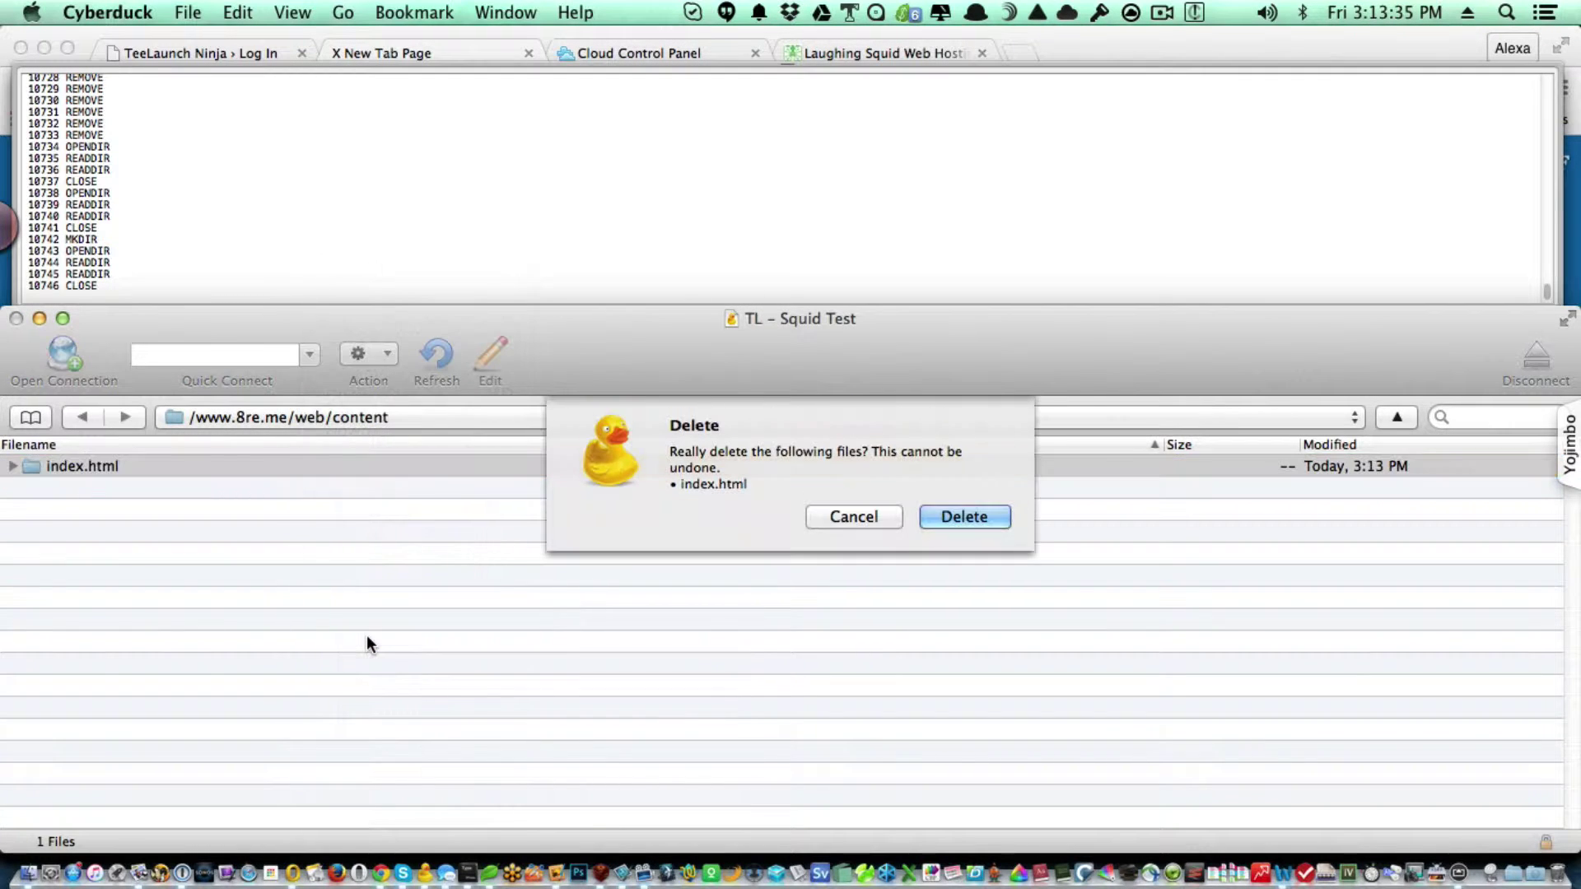
click(939, 515)
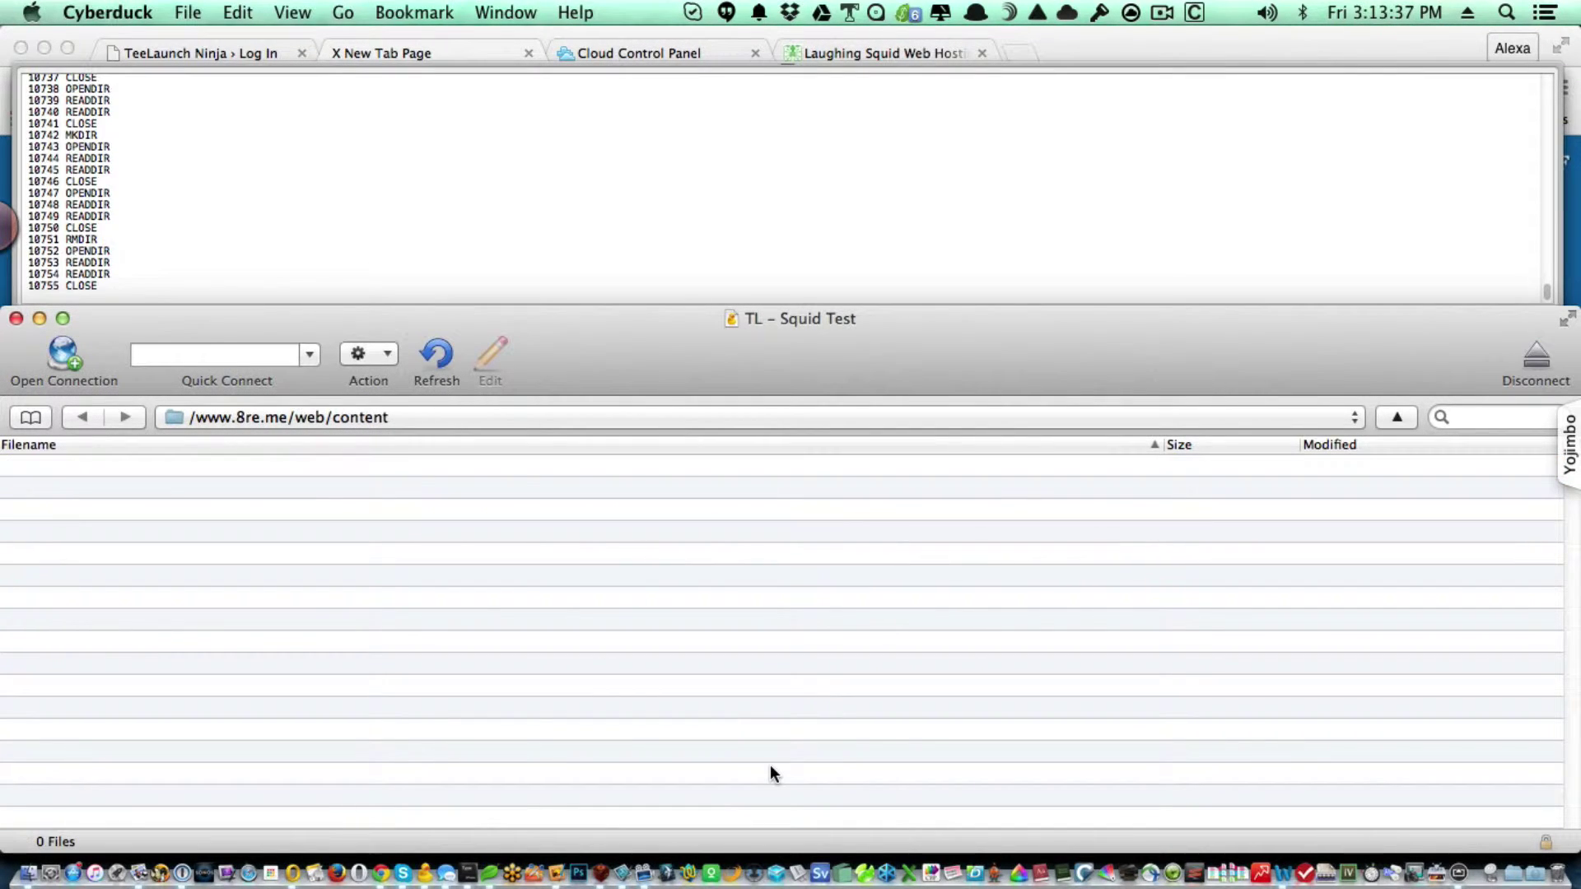
Create a blank index.html file in the remote content folder.
key(super+alt+n)
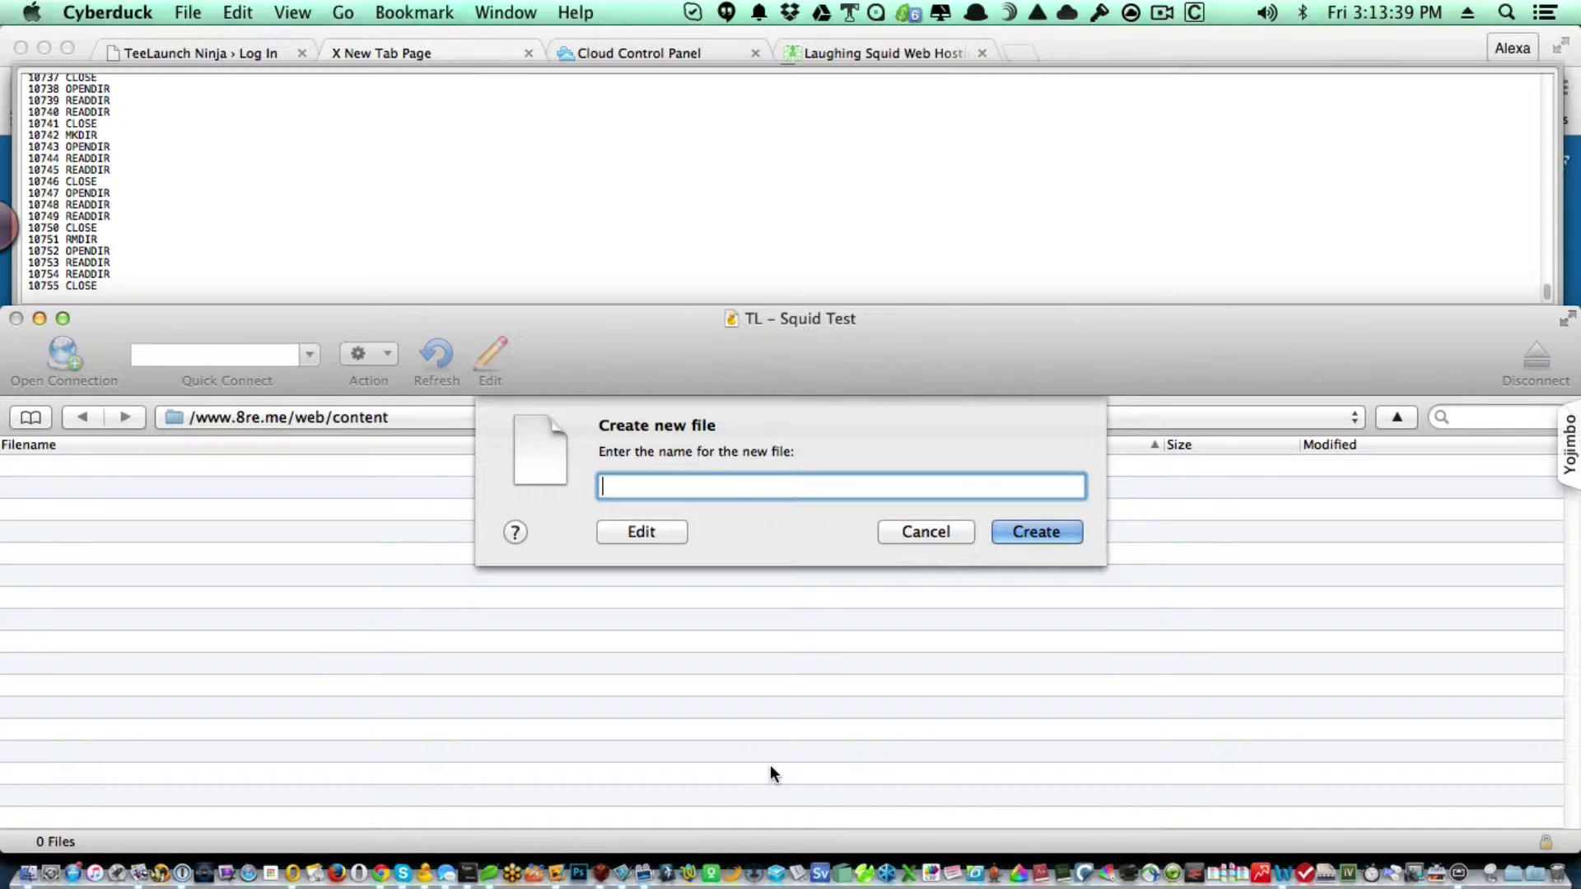
text(index.html)
key(Return)
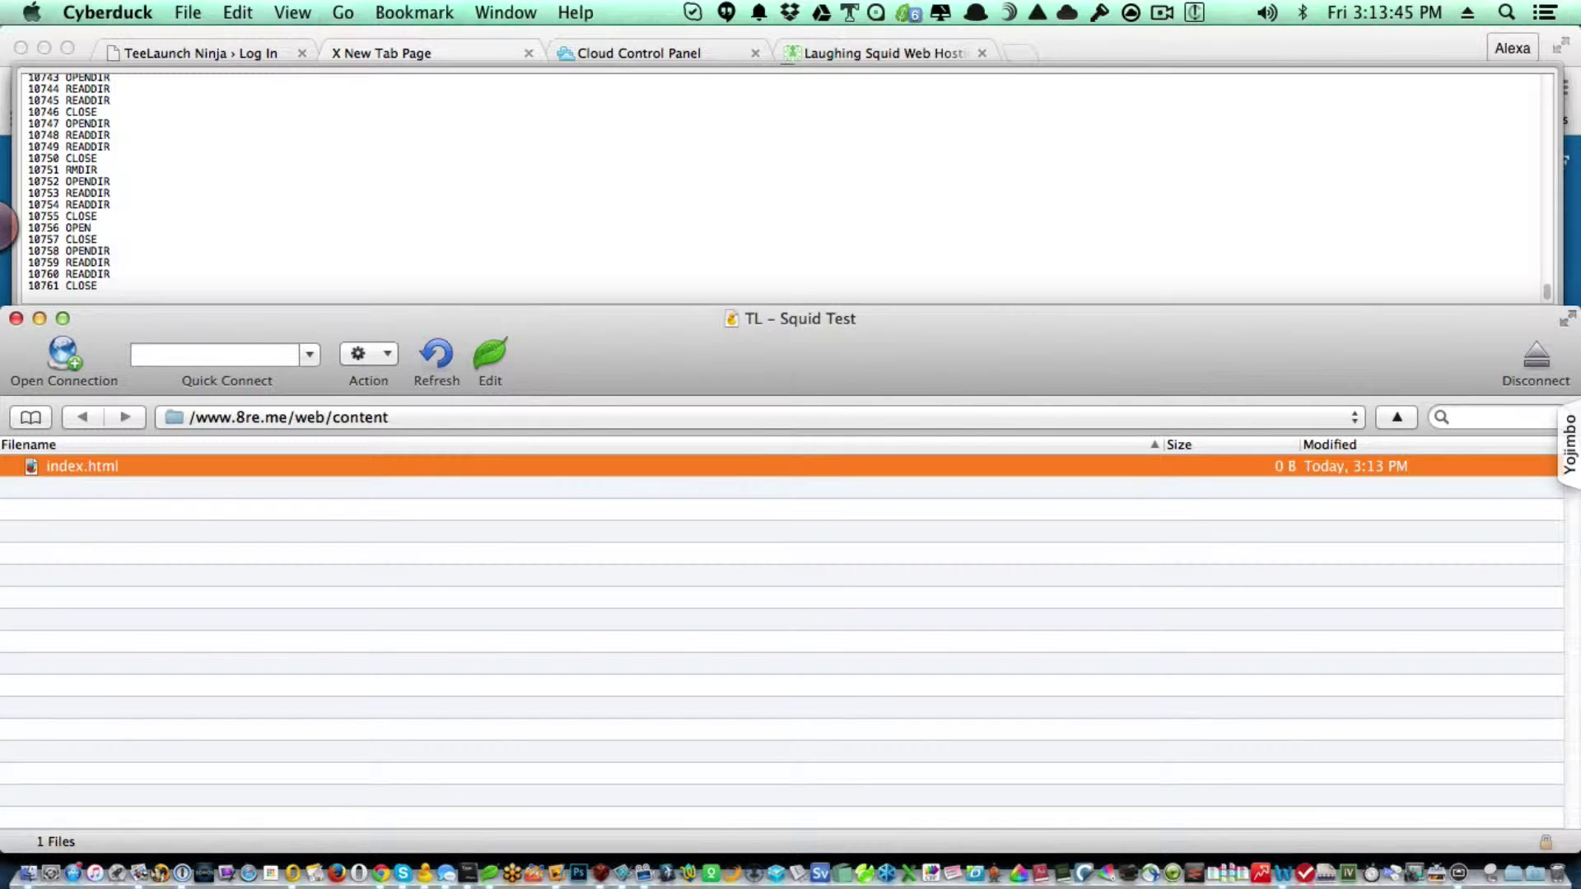
click(568, 647)
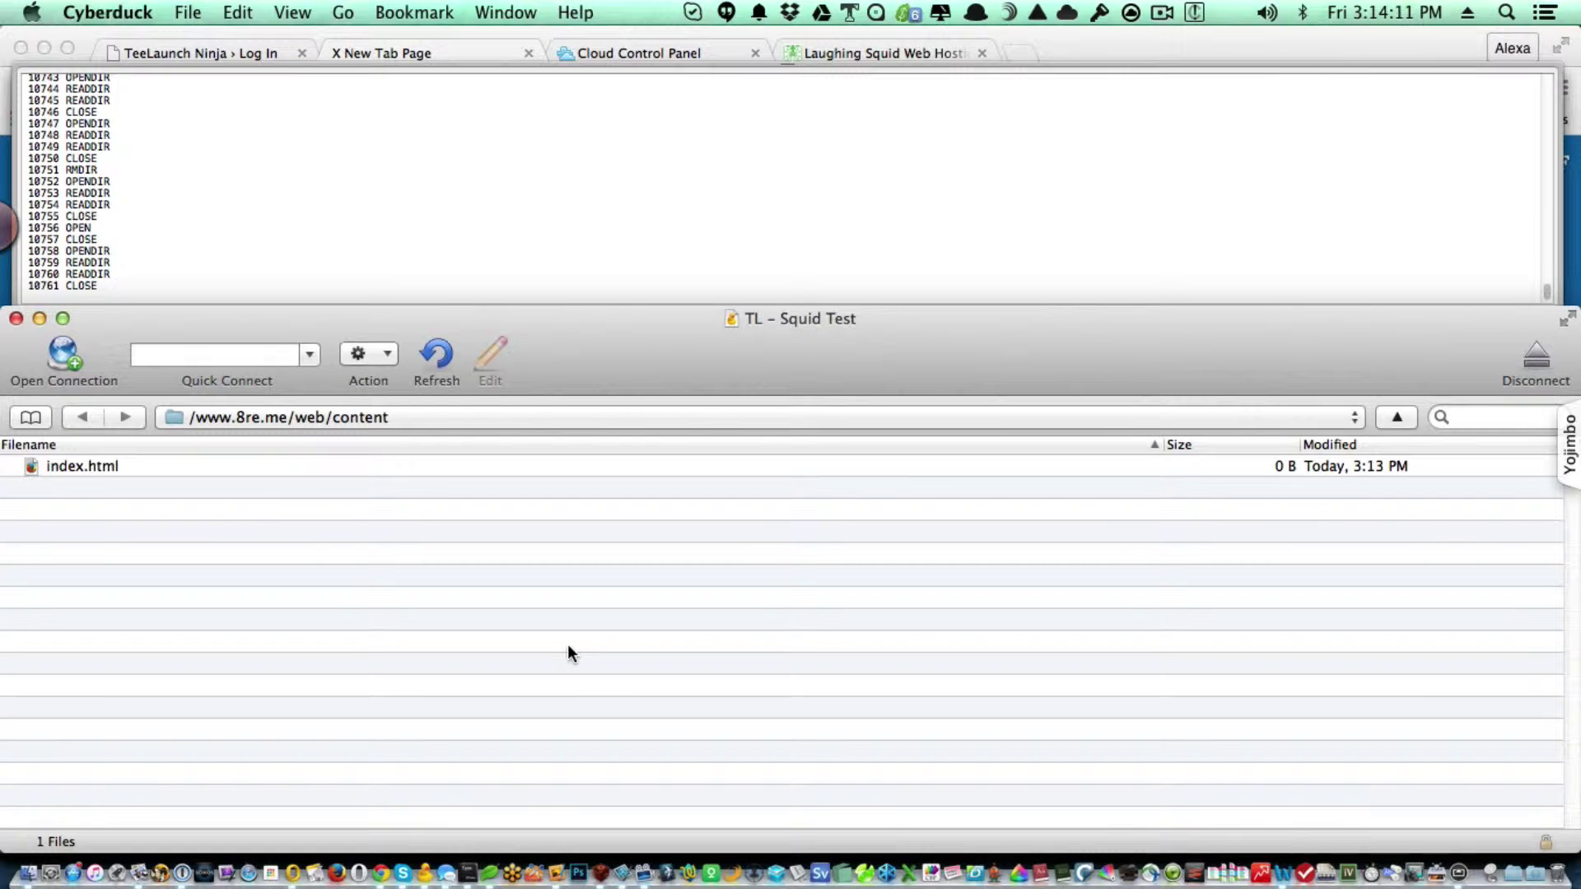
Delete index.html from the server and return to Chrome.
key(Down)
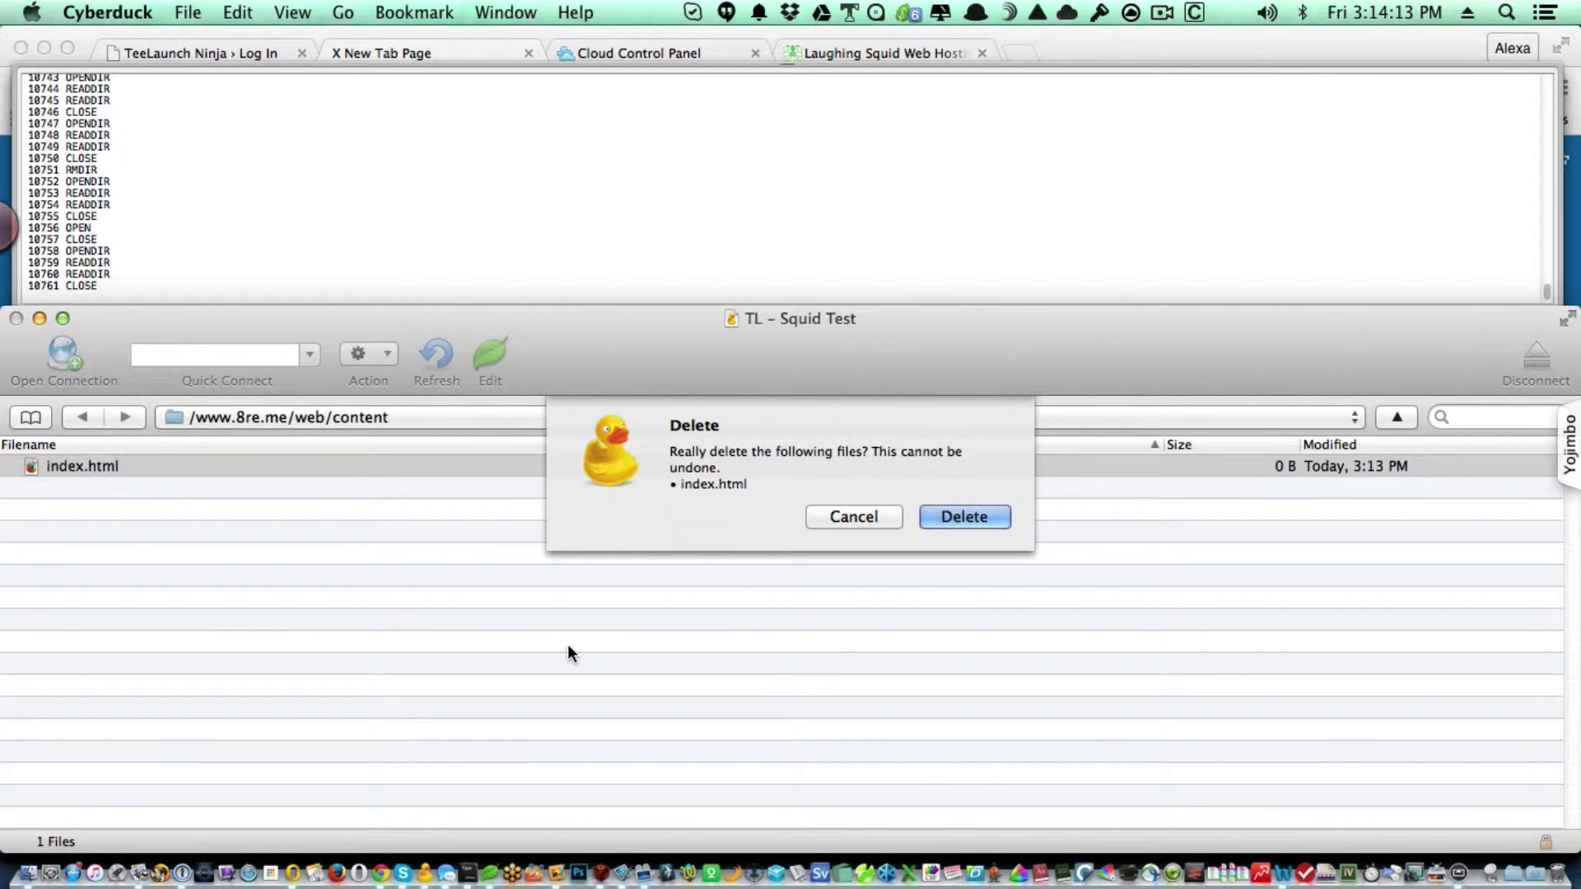
key(Return)
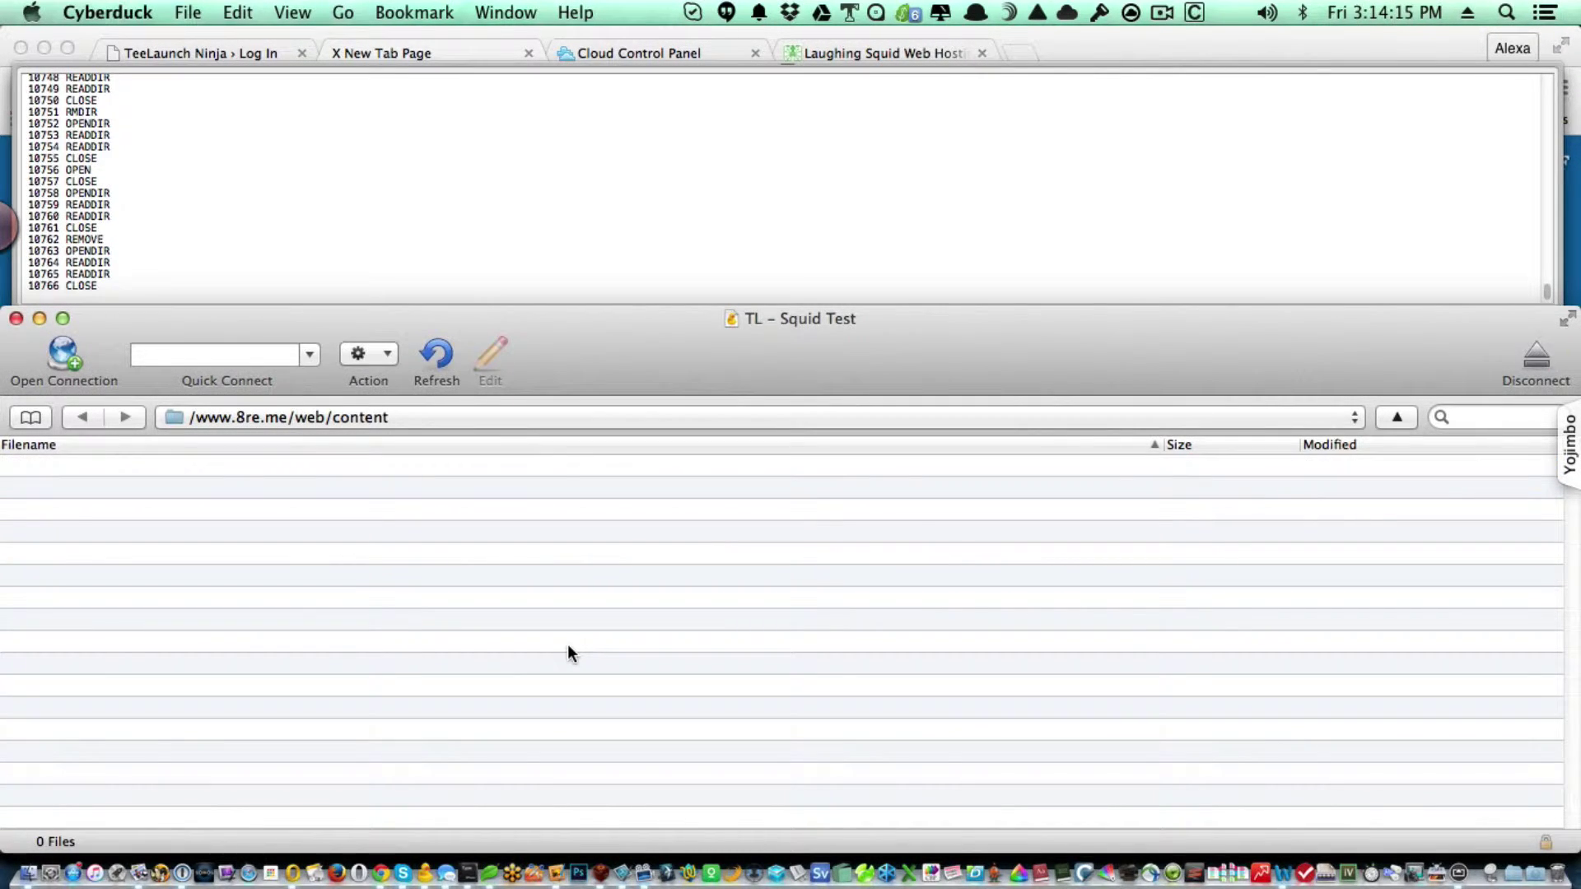
key(super+Tab)
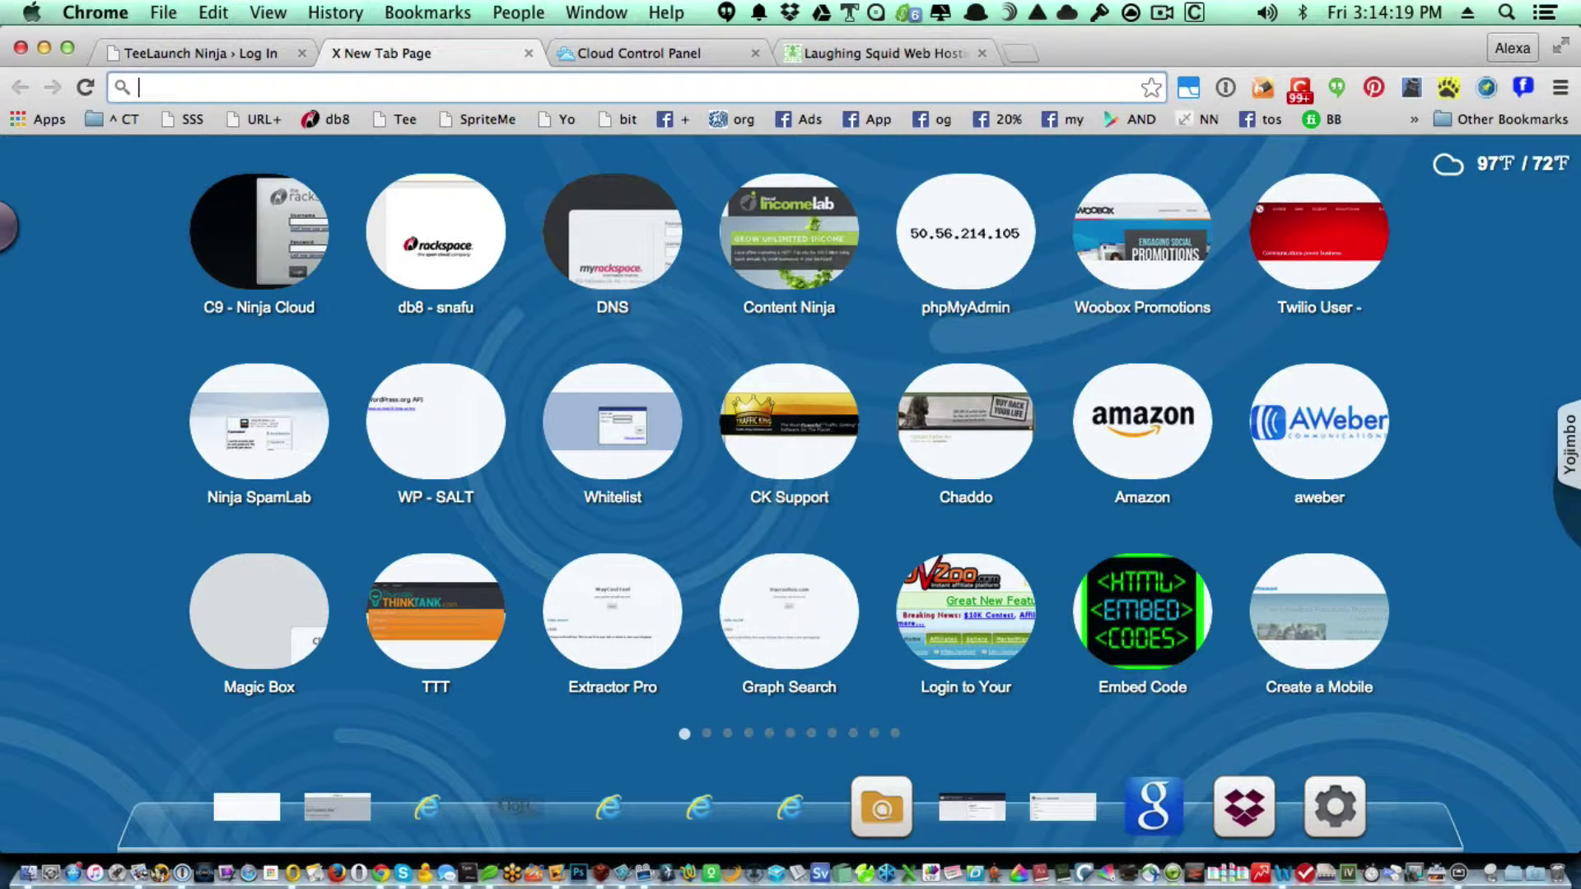
Download wordpress.org/latest.zip, saved as wordpress-4.3.1 (1).zip.
text(wordpress)
key(Right)
key(BackSpace)
key(BackSpace)
key(BackSpace)
key(BackSpace)
key(BackSpace)
key(BackSpace)
key(BackSpace)
key(BackSpace)
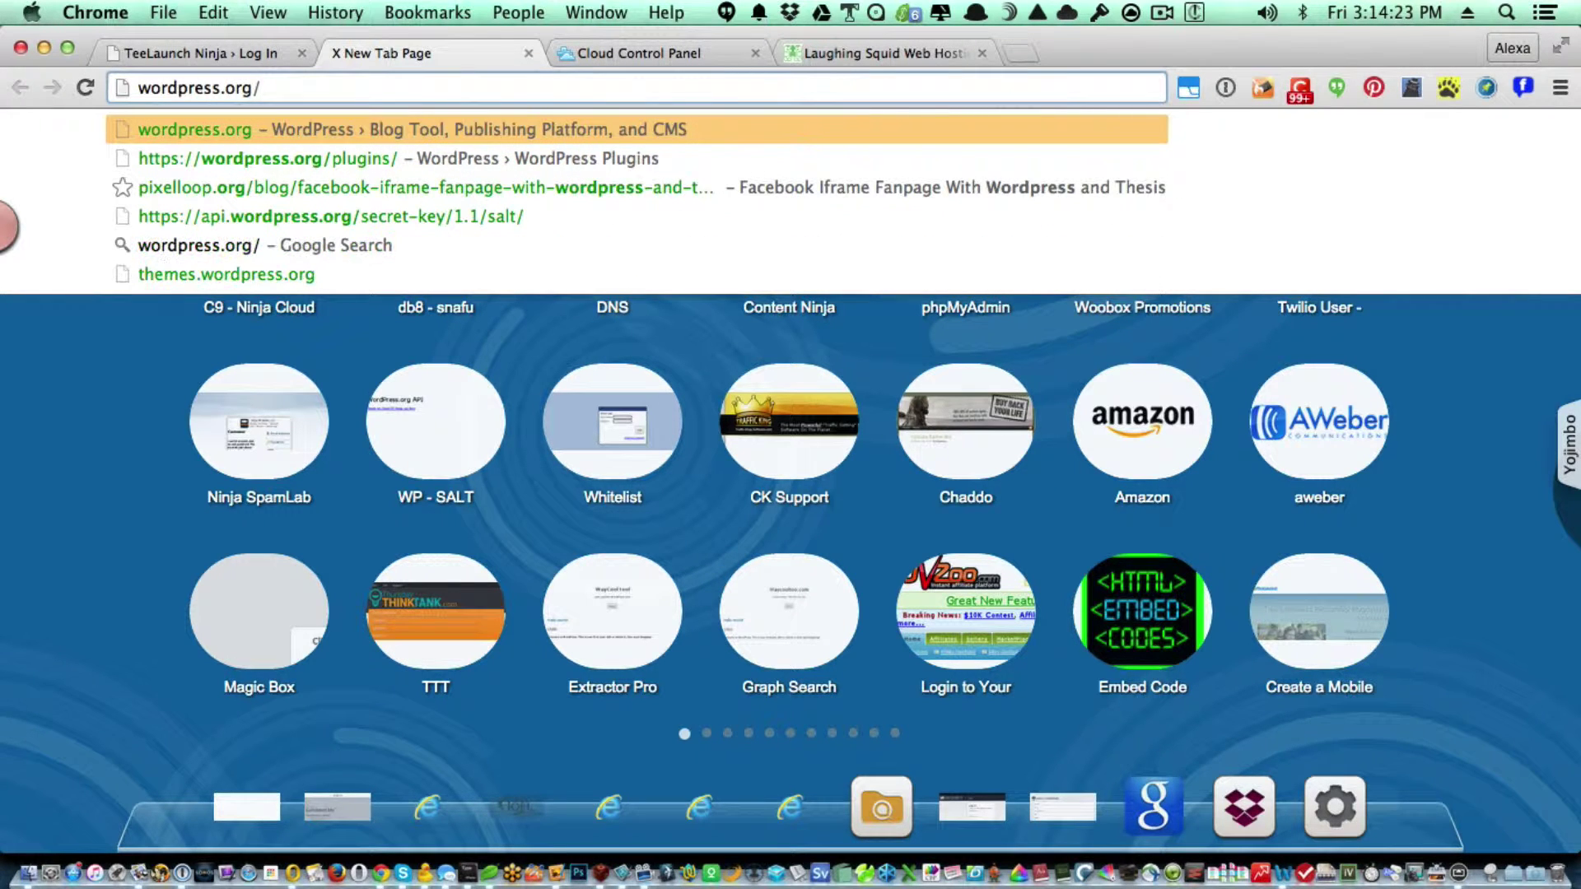
text(latest)
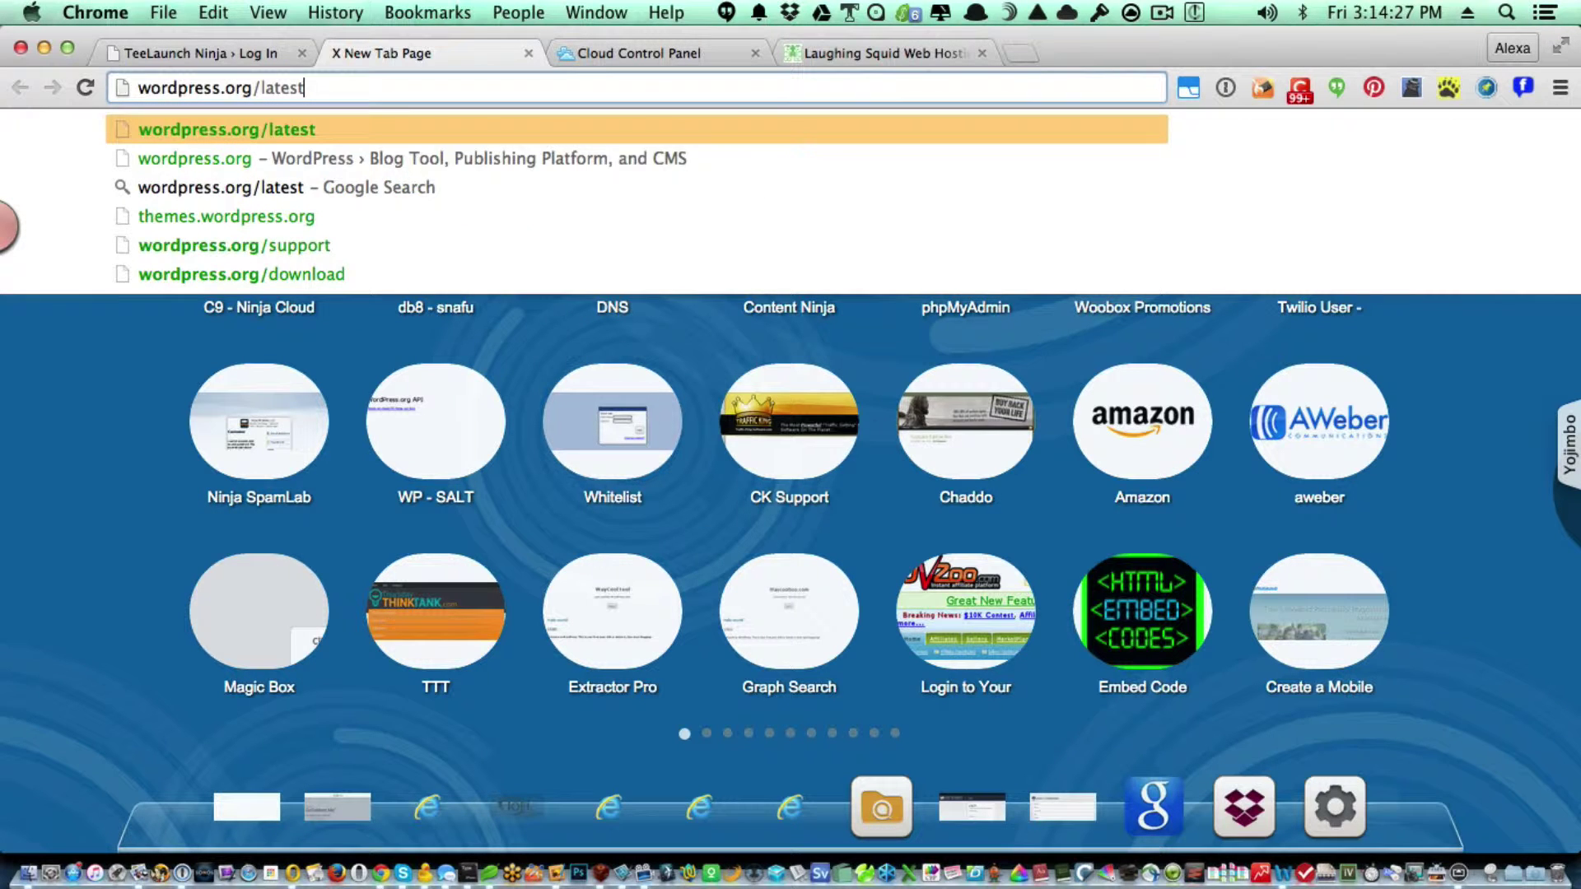
text(.z)
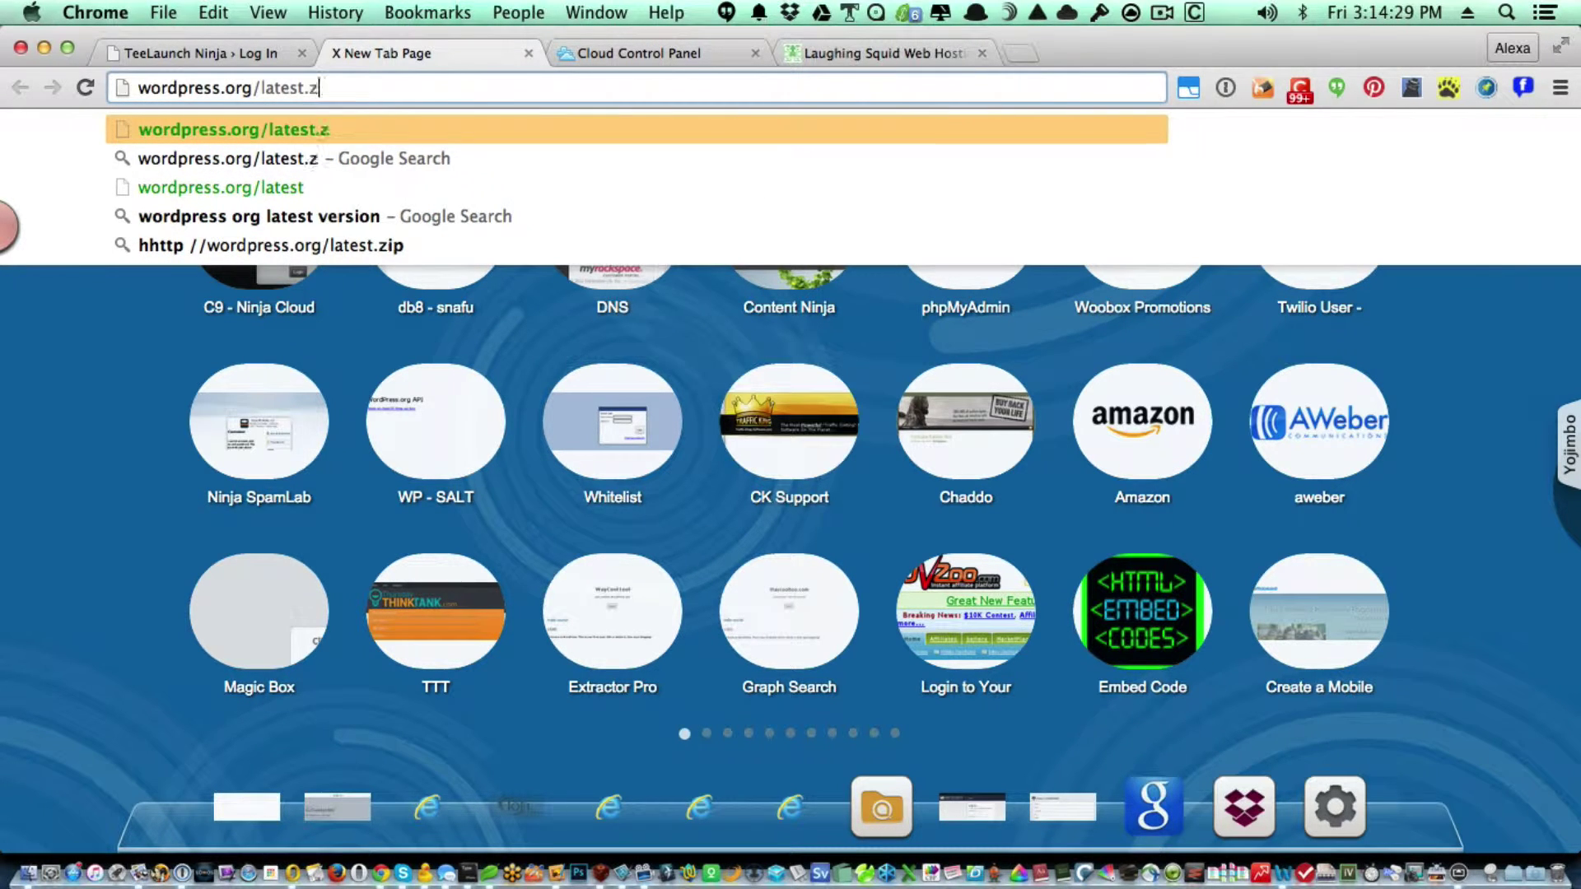
text(ip)
key(Return)
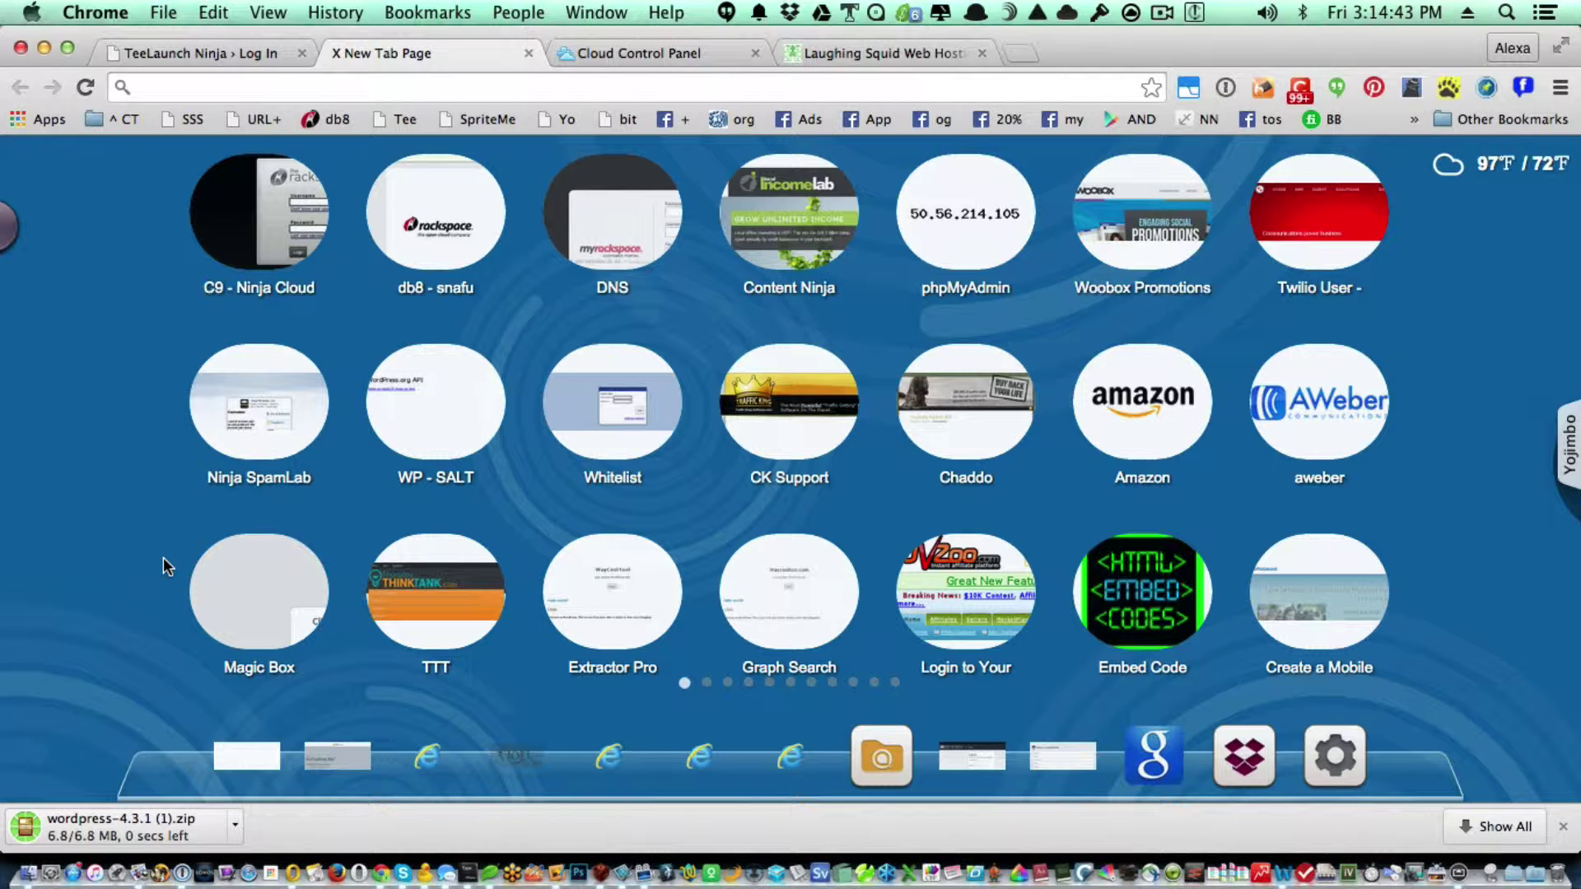
key(super+Tab)
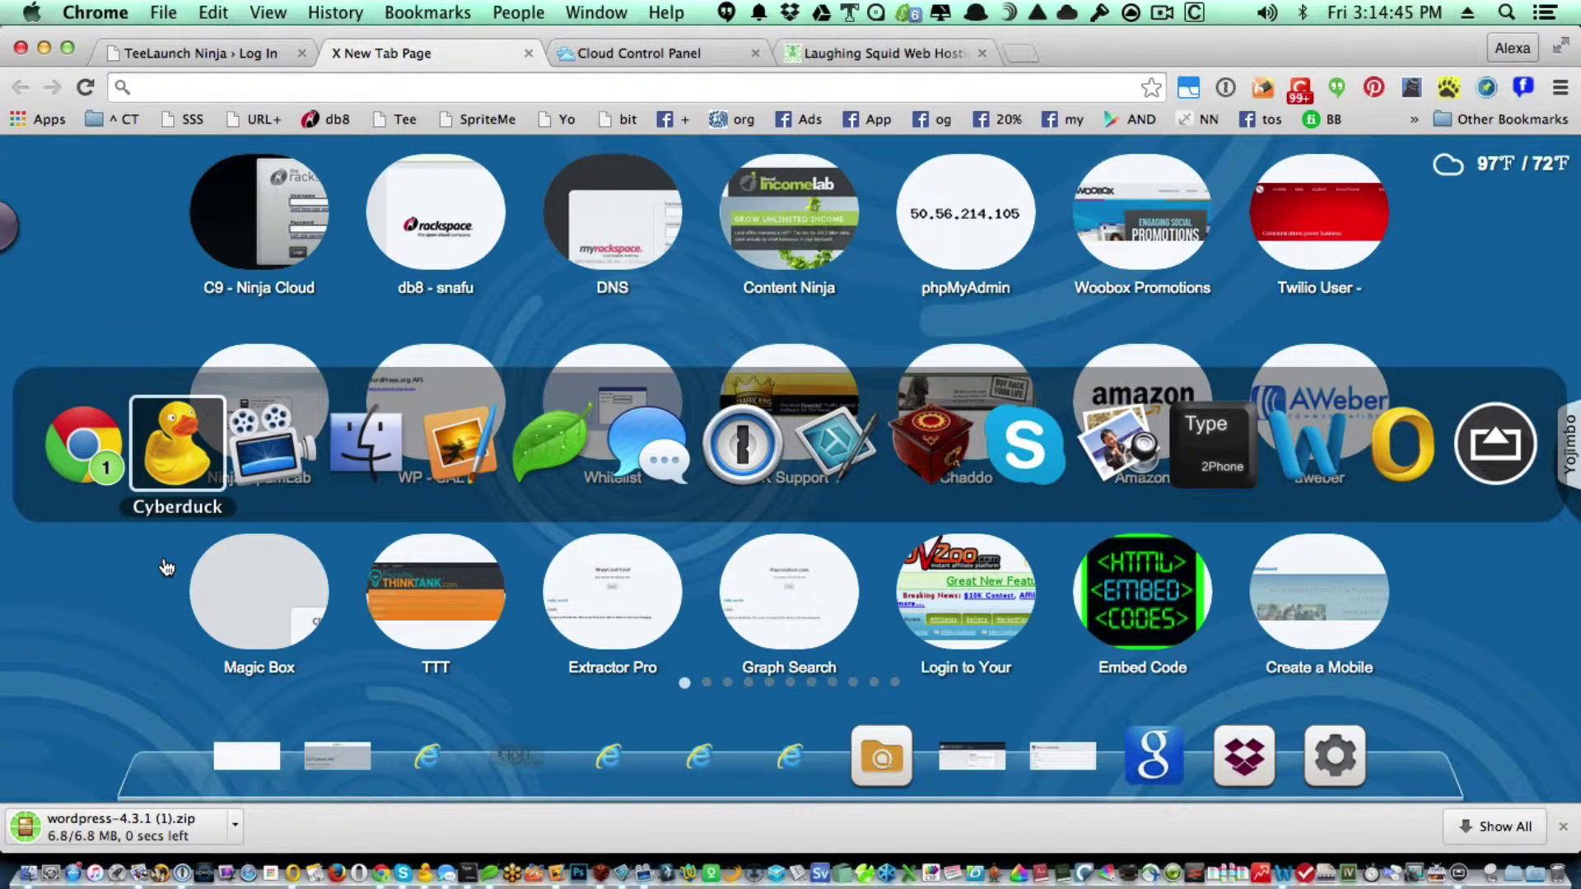
Trash the old wordpress folder in ^^ TEMP and extract wordpress-4.3.1.zip.
click(346, 424)
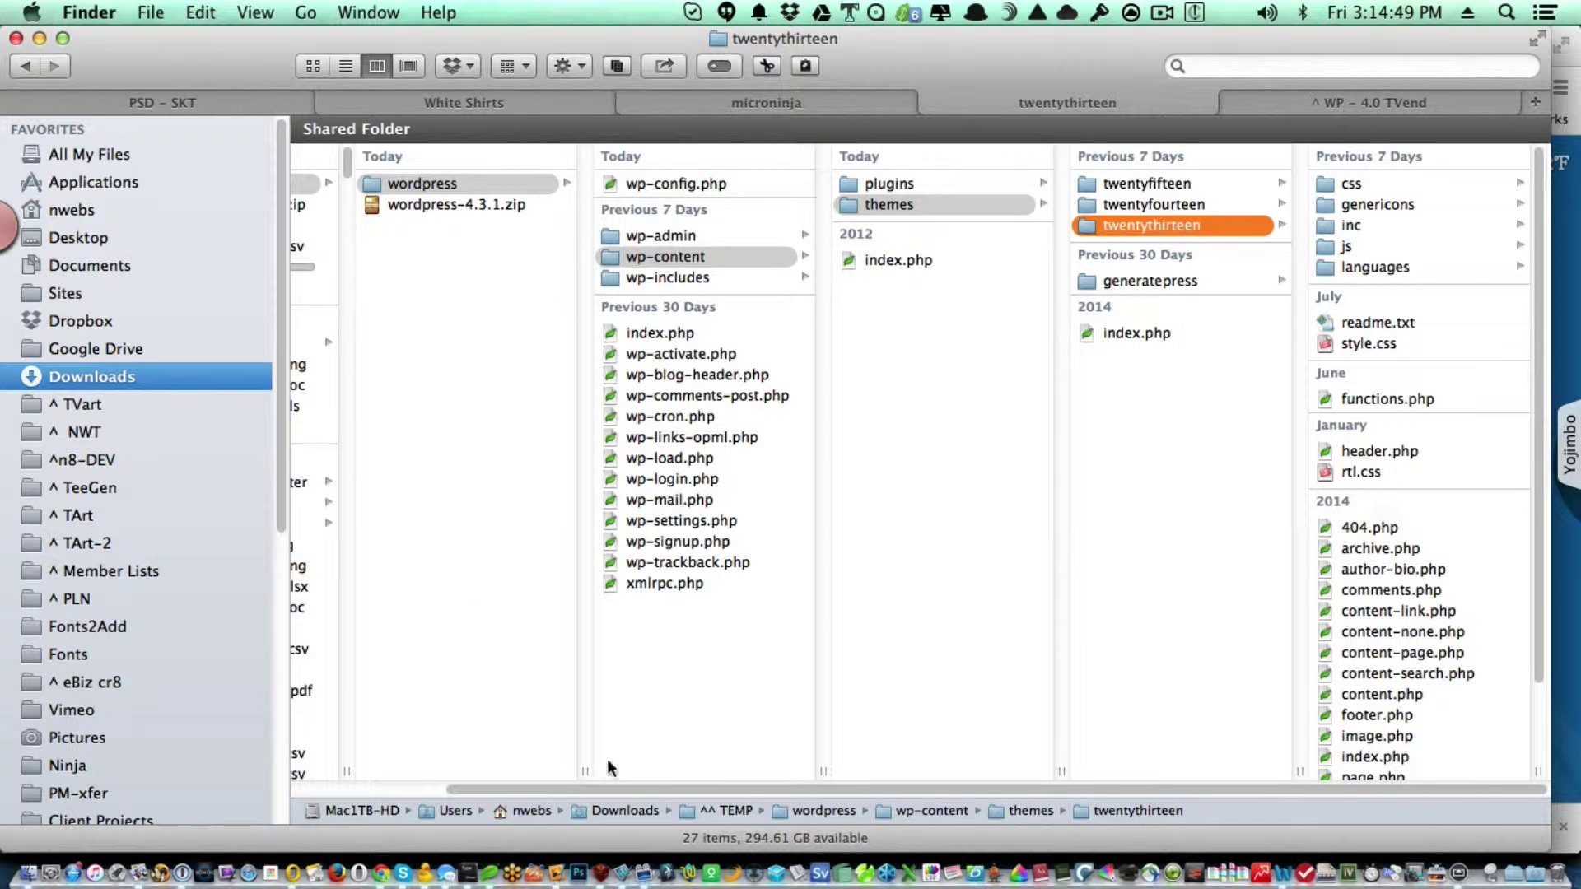
scroll(445, 769, left, 3)
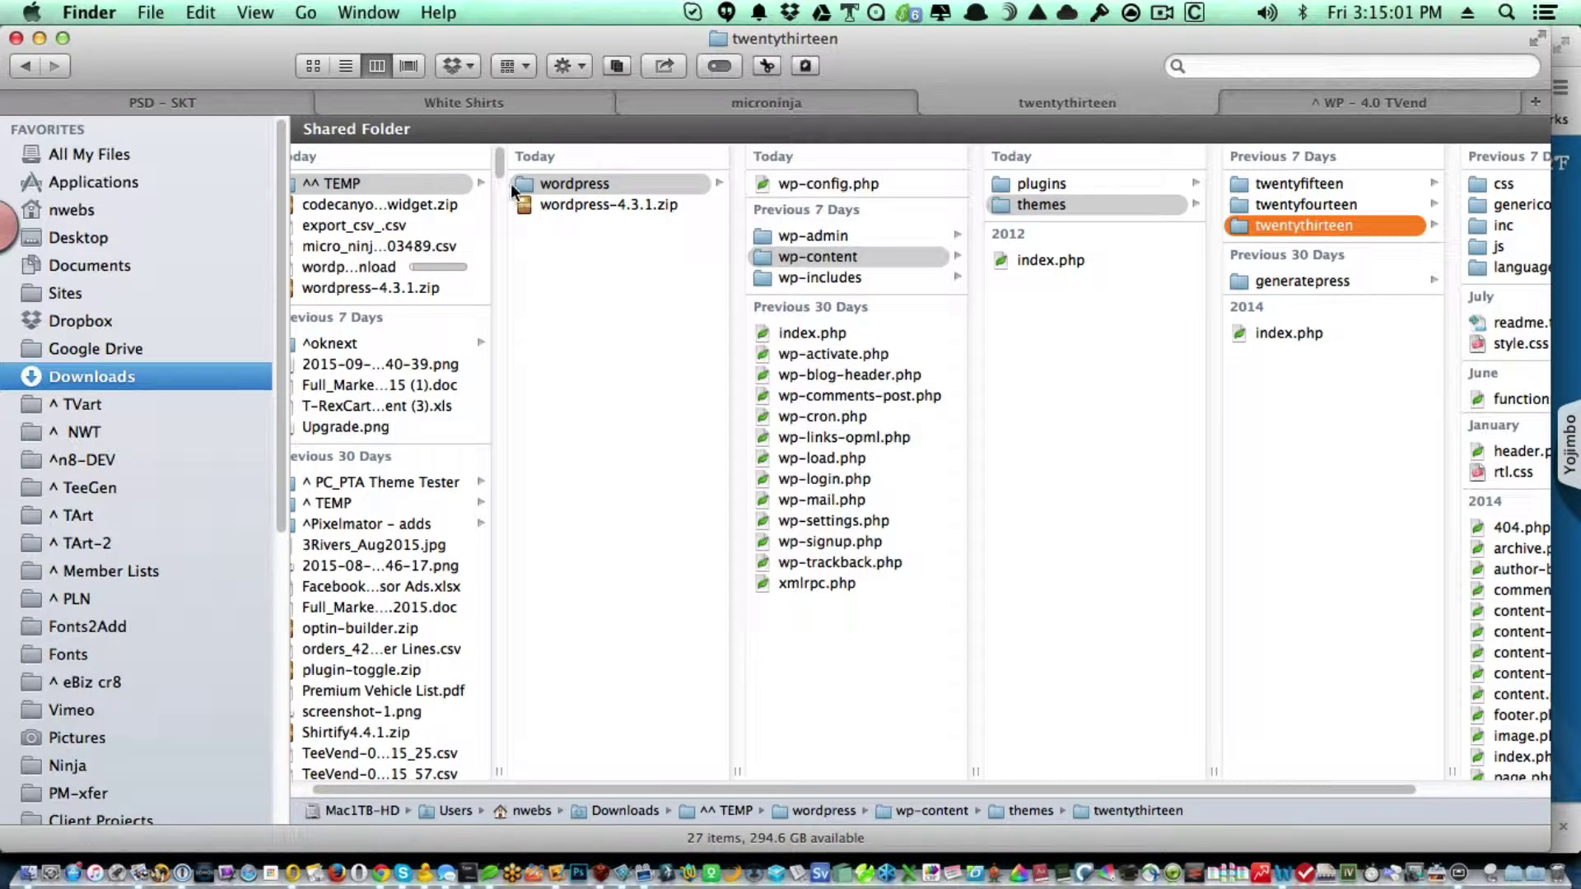
click(531, 186)
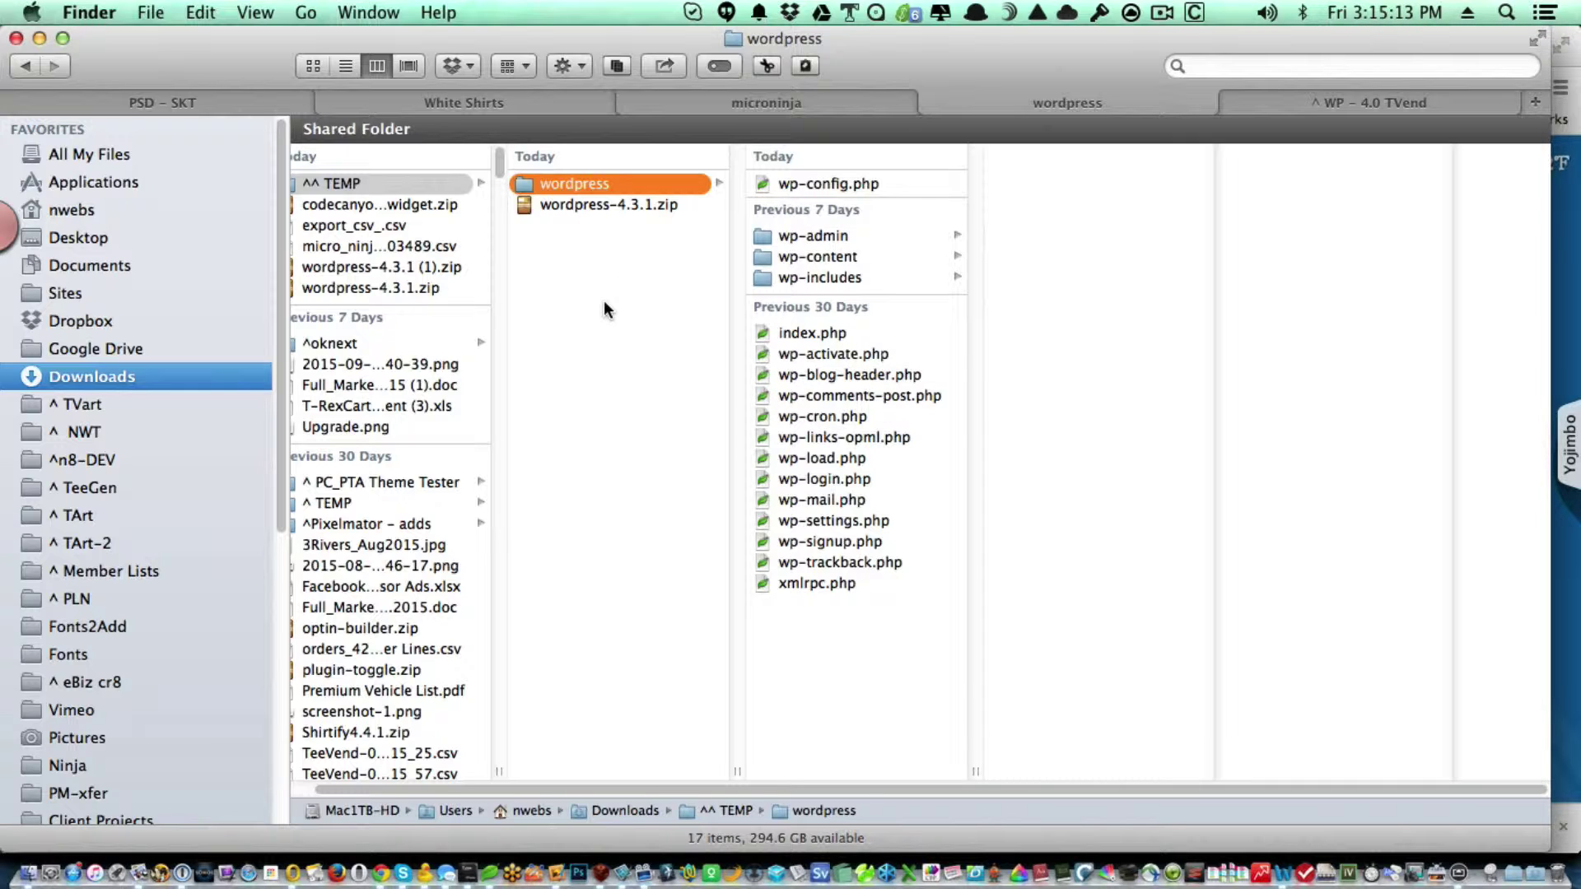
key(super+BackSpace)
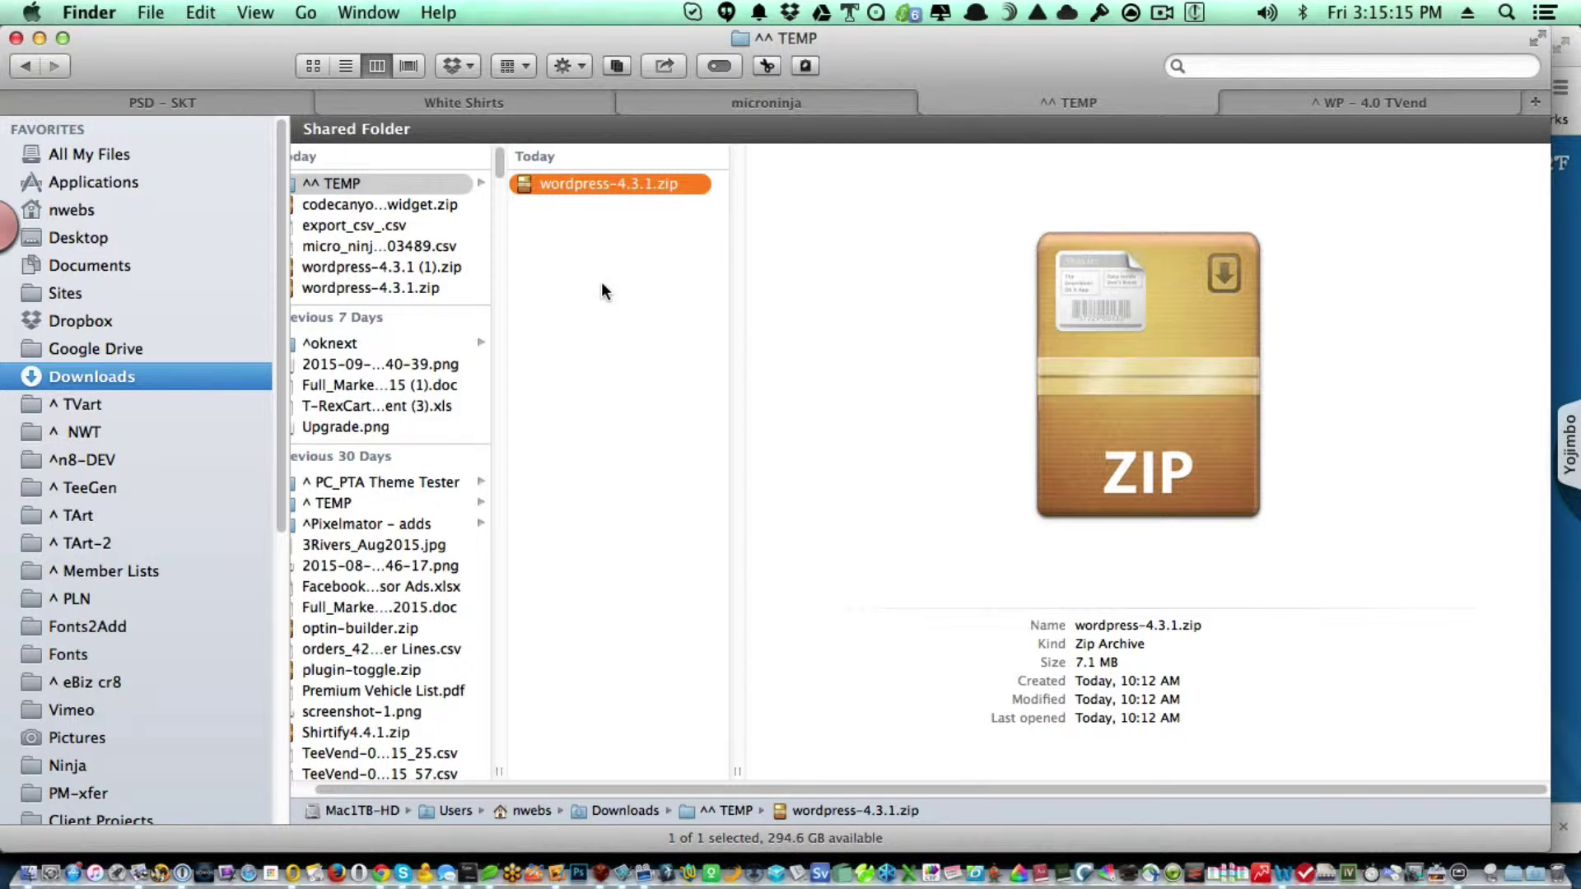
key(super+BackSpace)
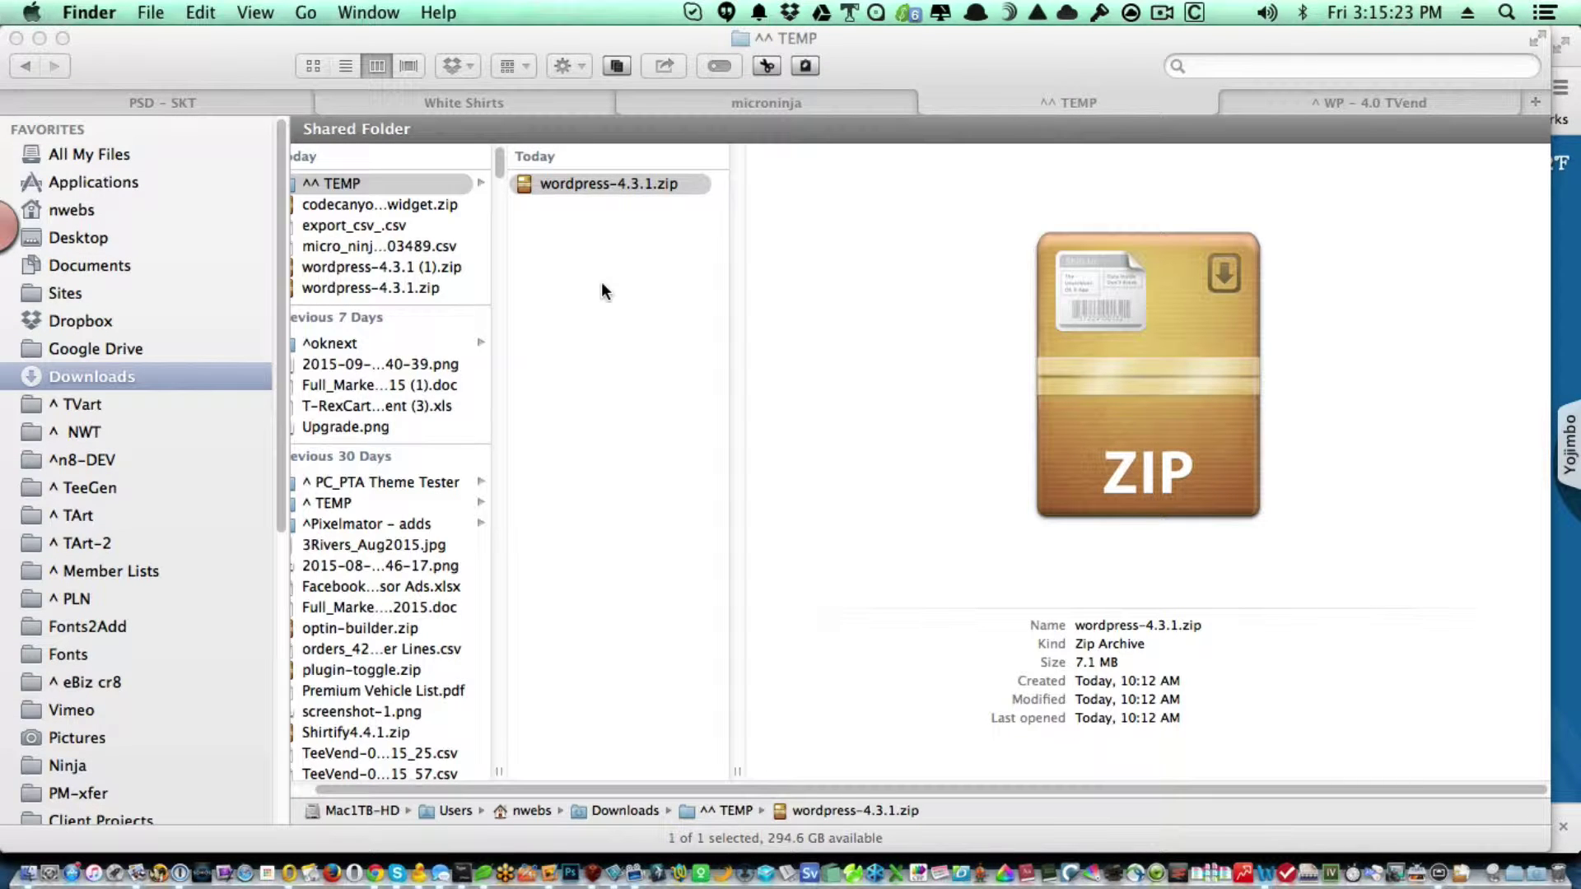
key(super+o)
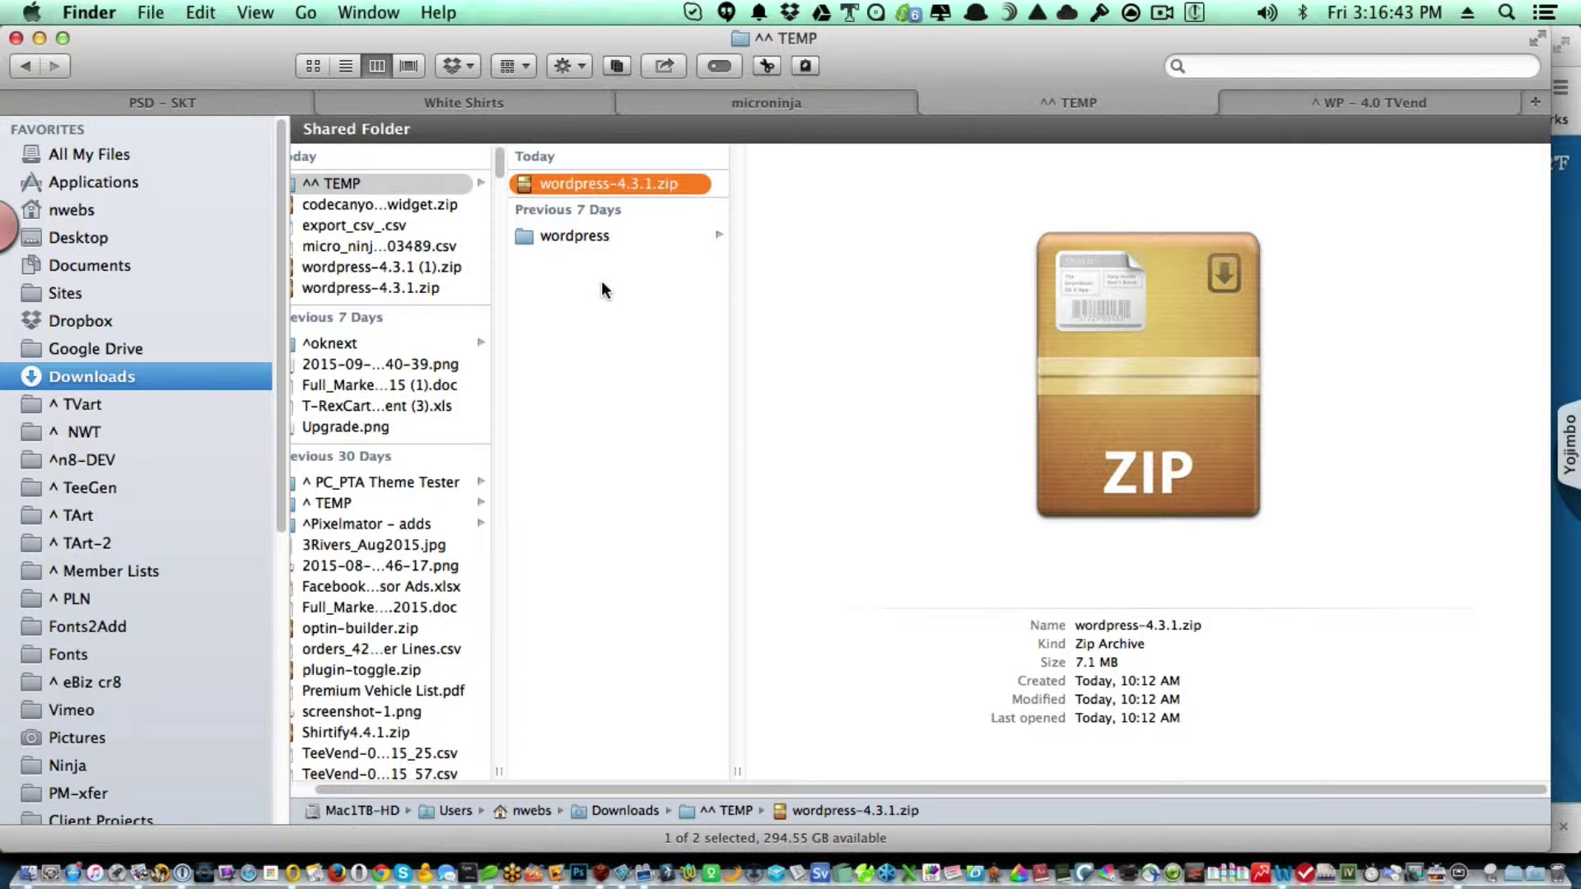
Delete readme.html and license.txt from the new wordpress folder.
click(606, 240)
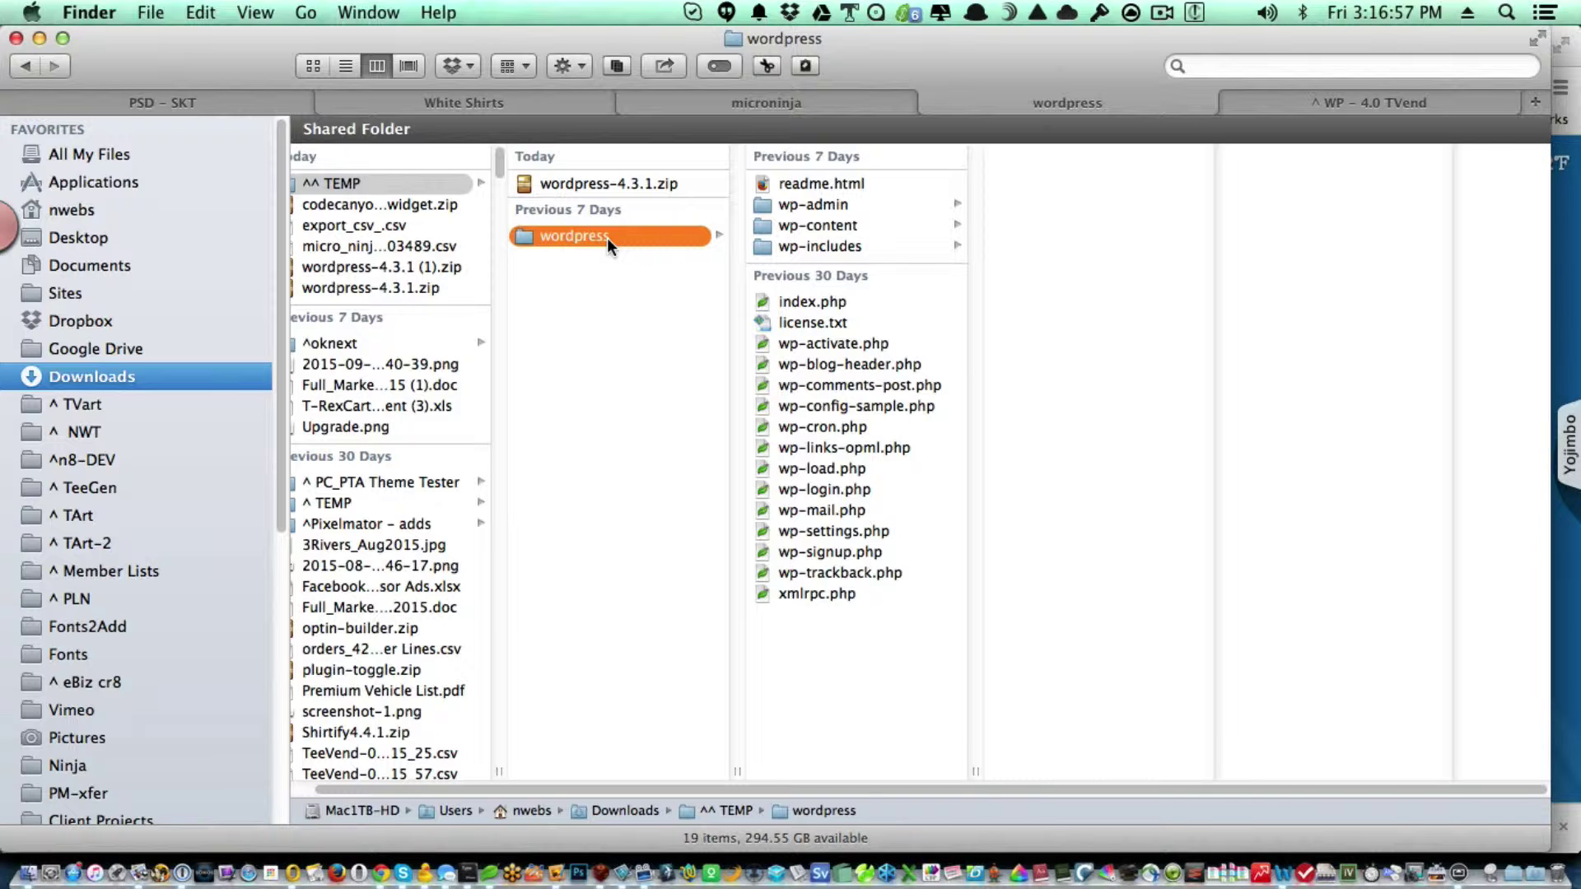
click(836, 177)
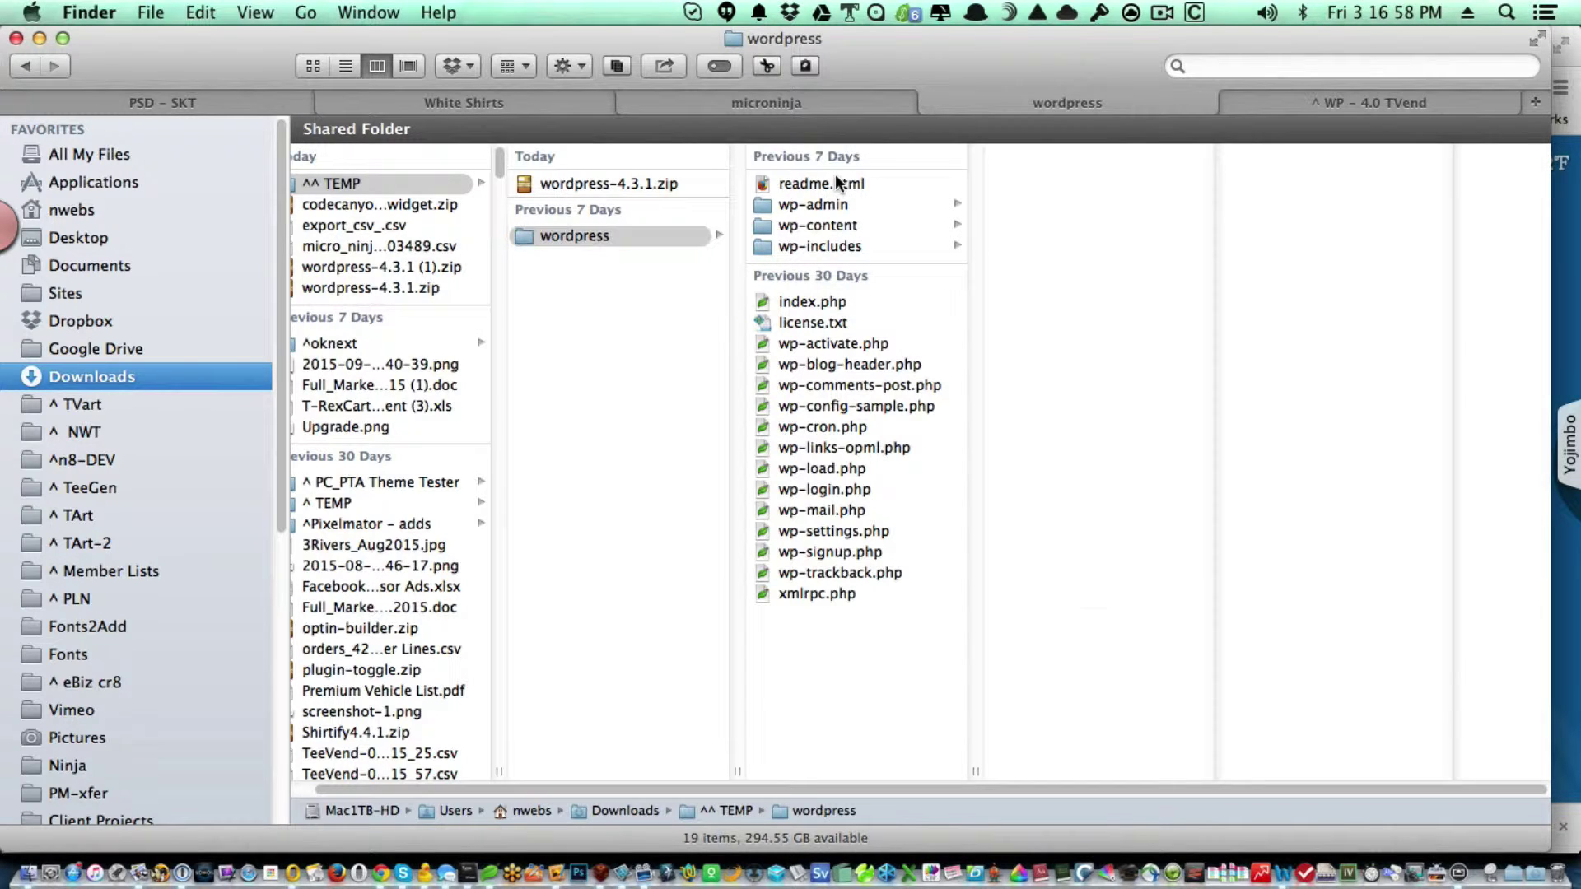
super+click(853, 322)
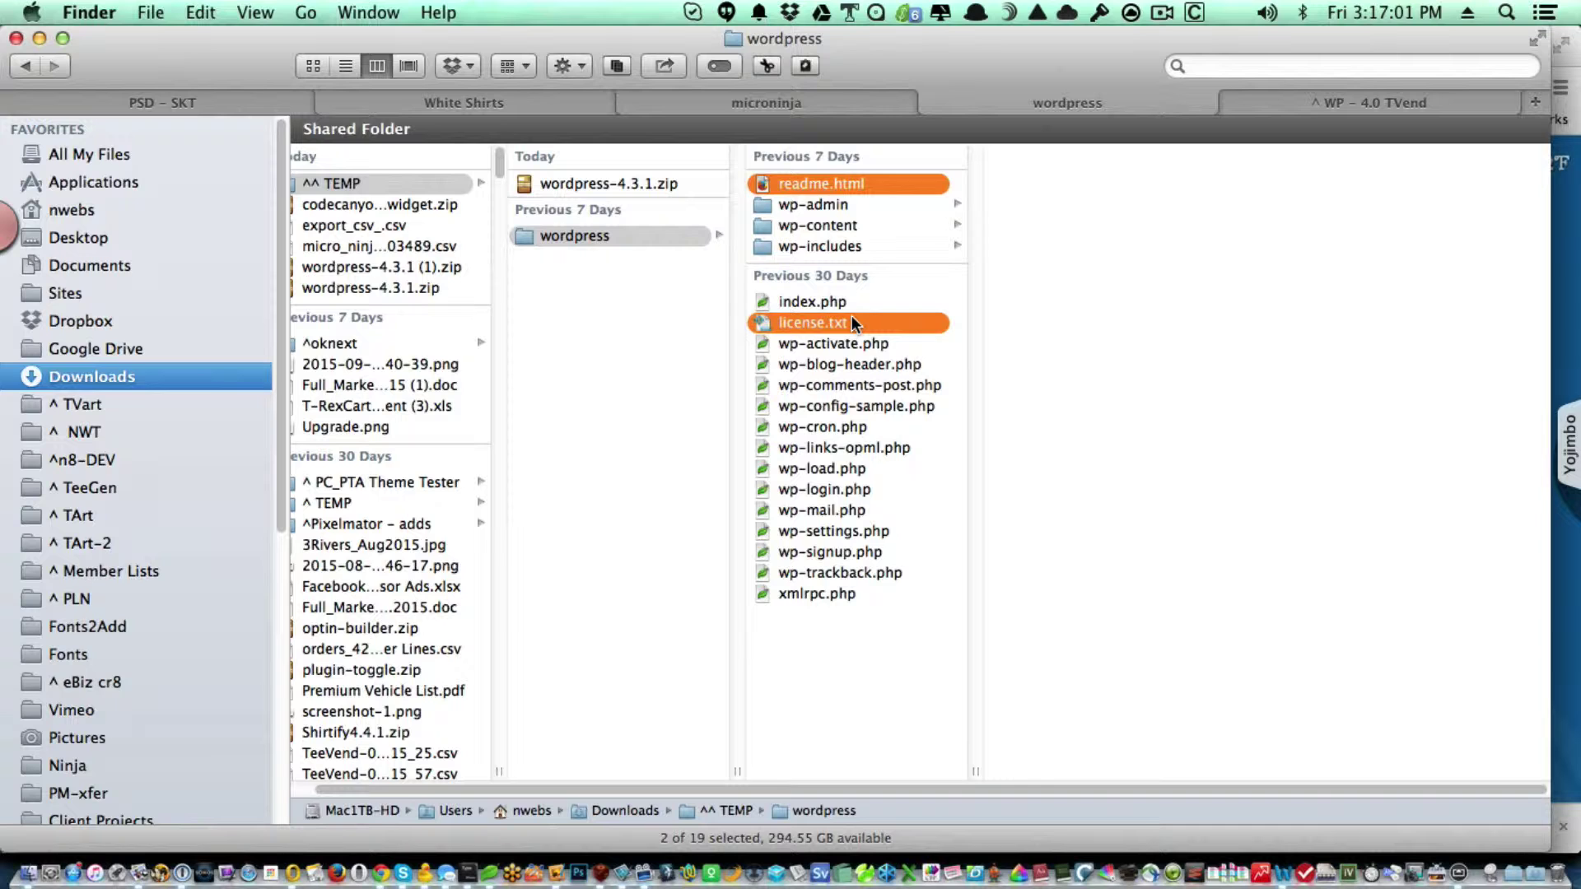
key(super+BackSpace)
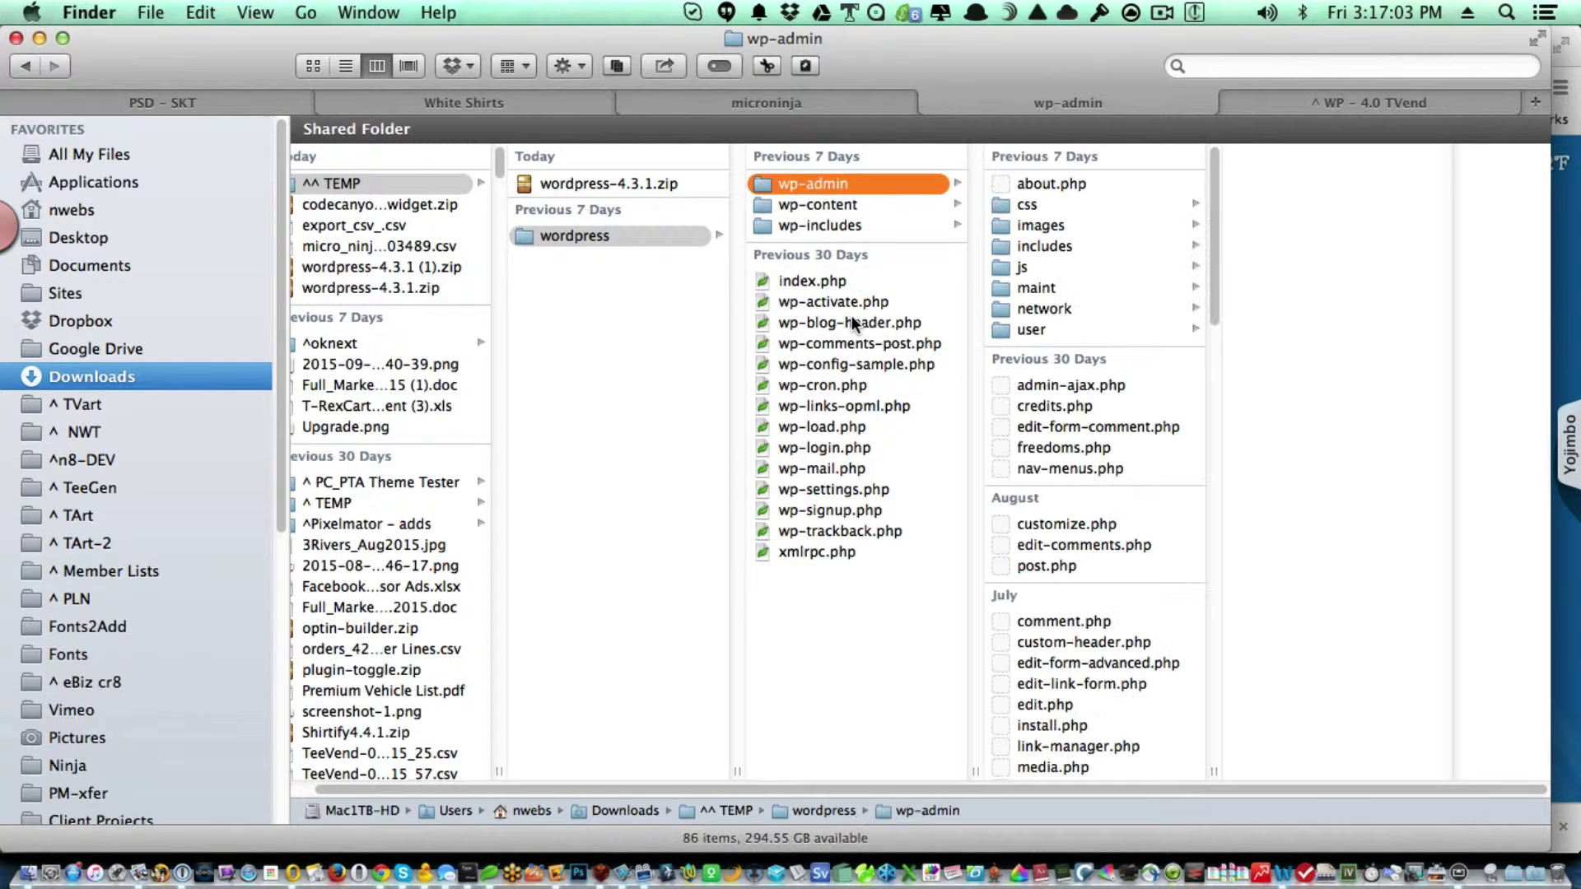
Delete the twentythirteen folder from wp-content/themes.
click(866, 209)
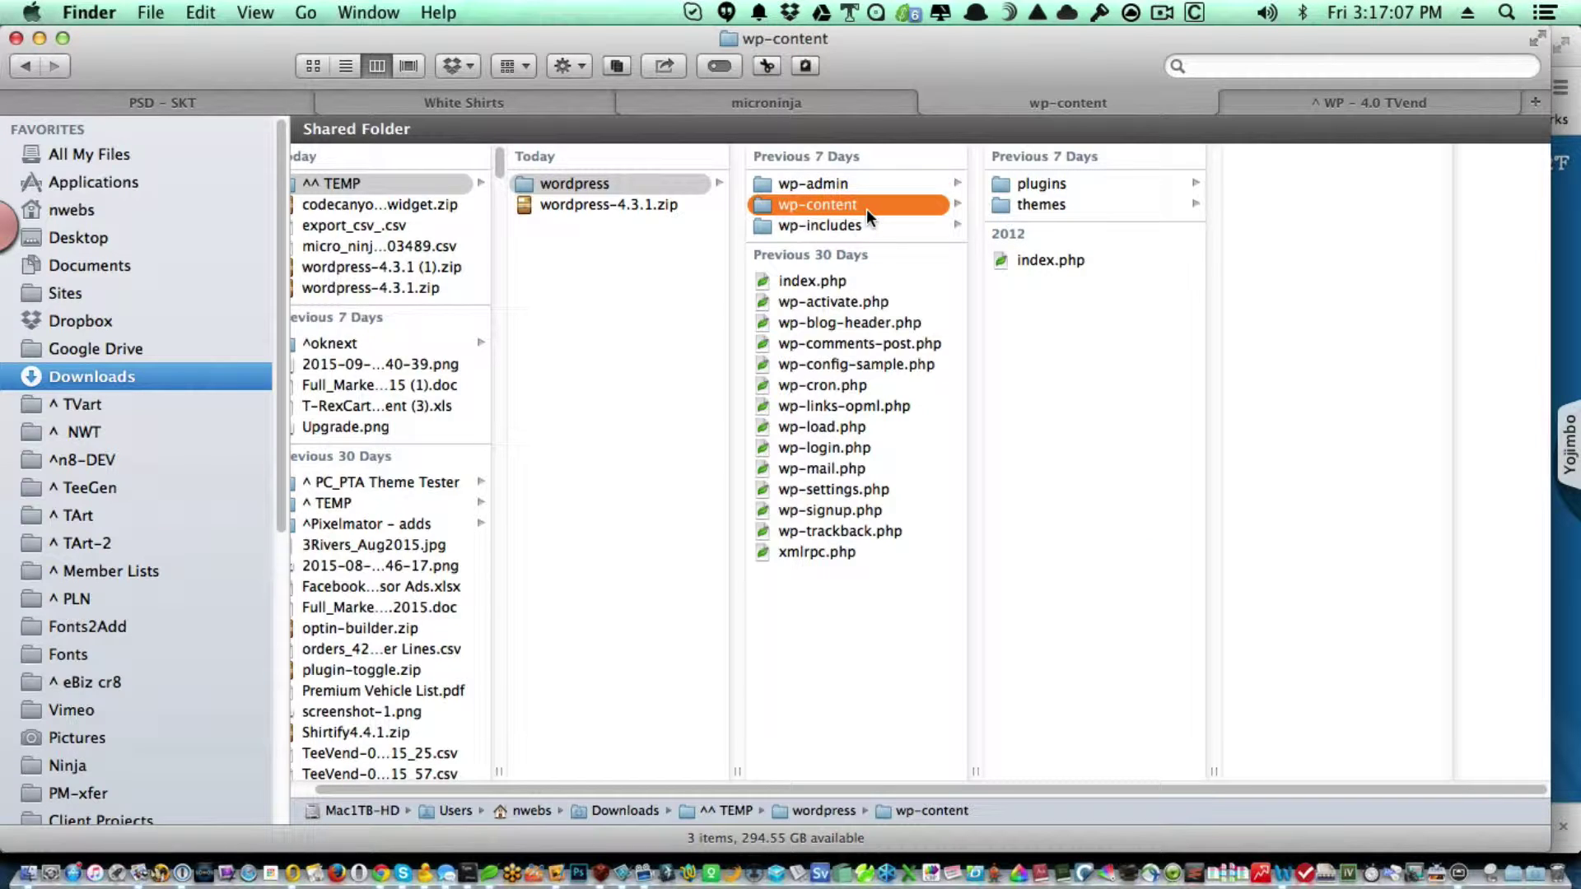
click(1061, 207)
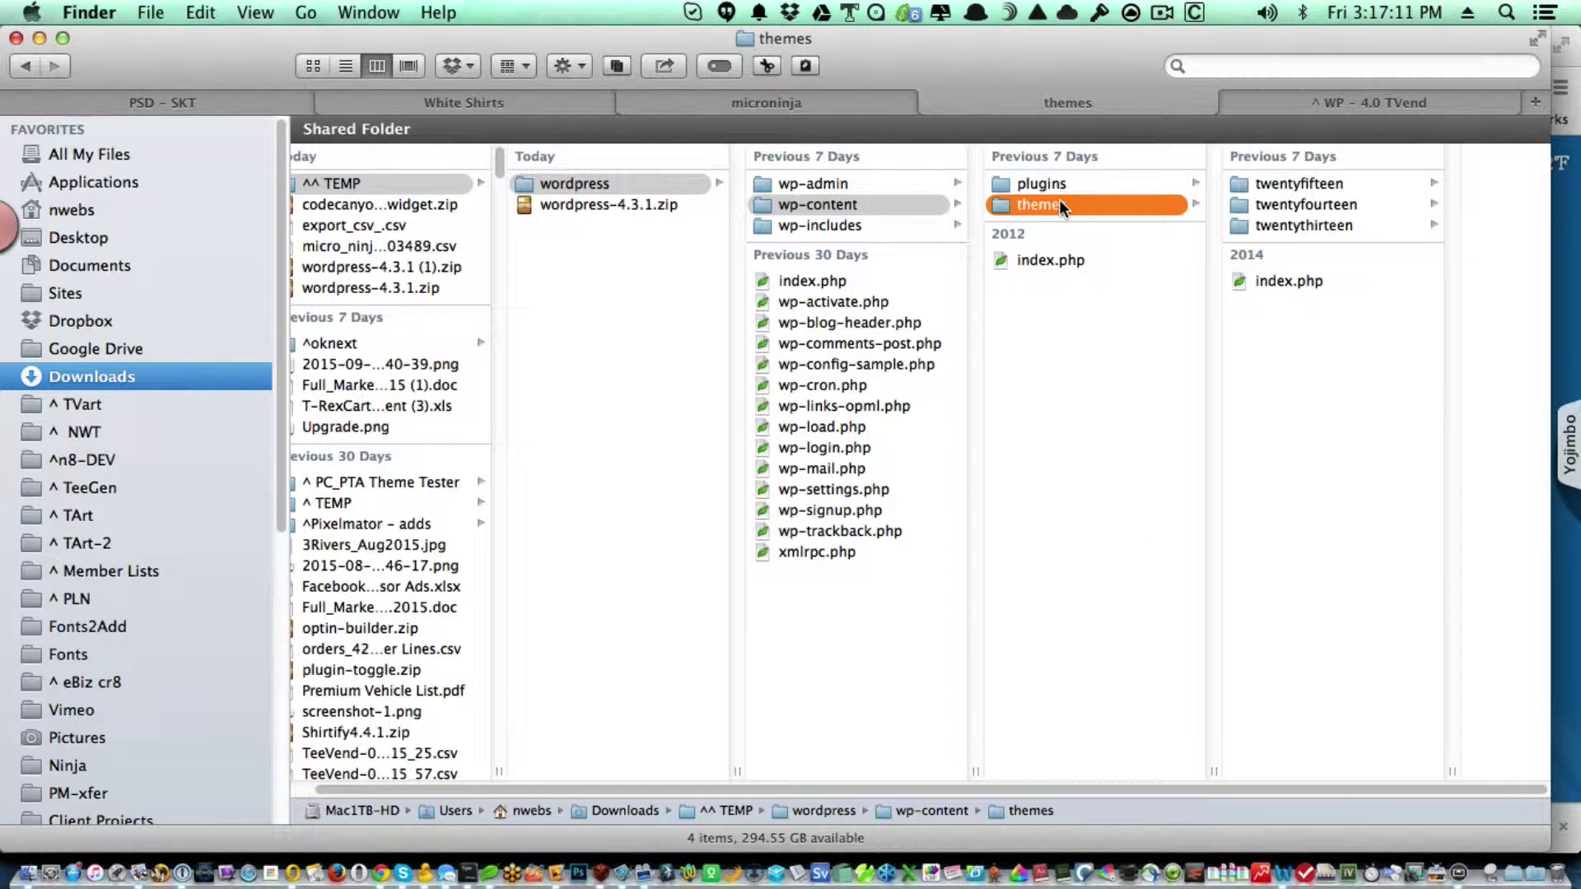
click(1296, 226)
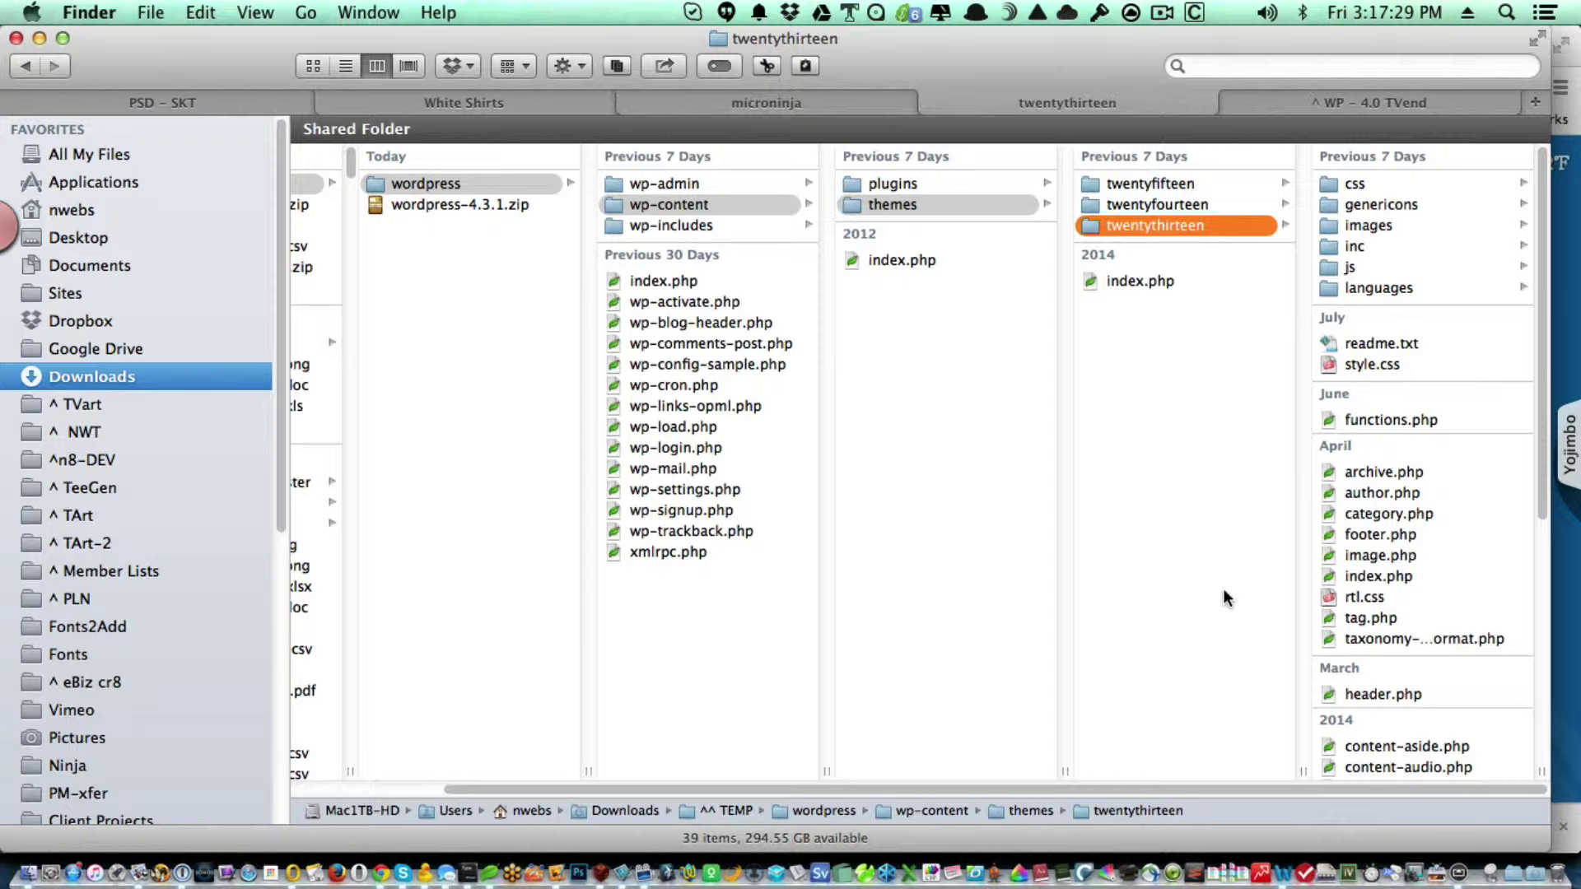
key(super+BackSpace)
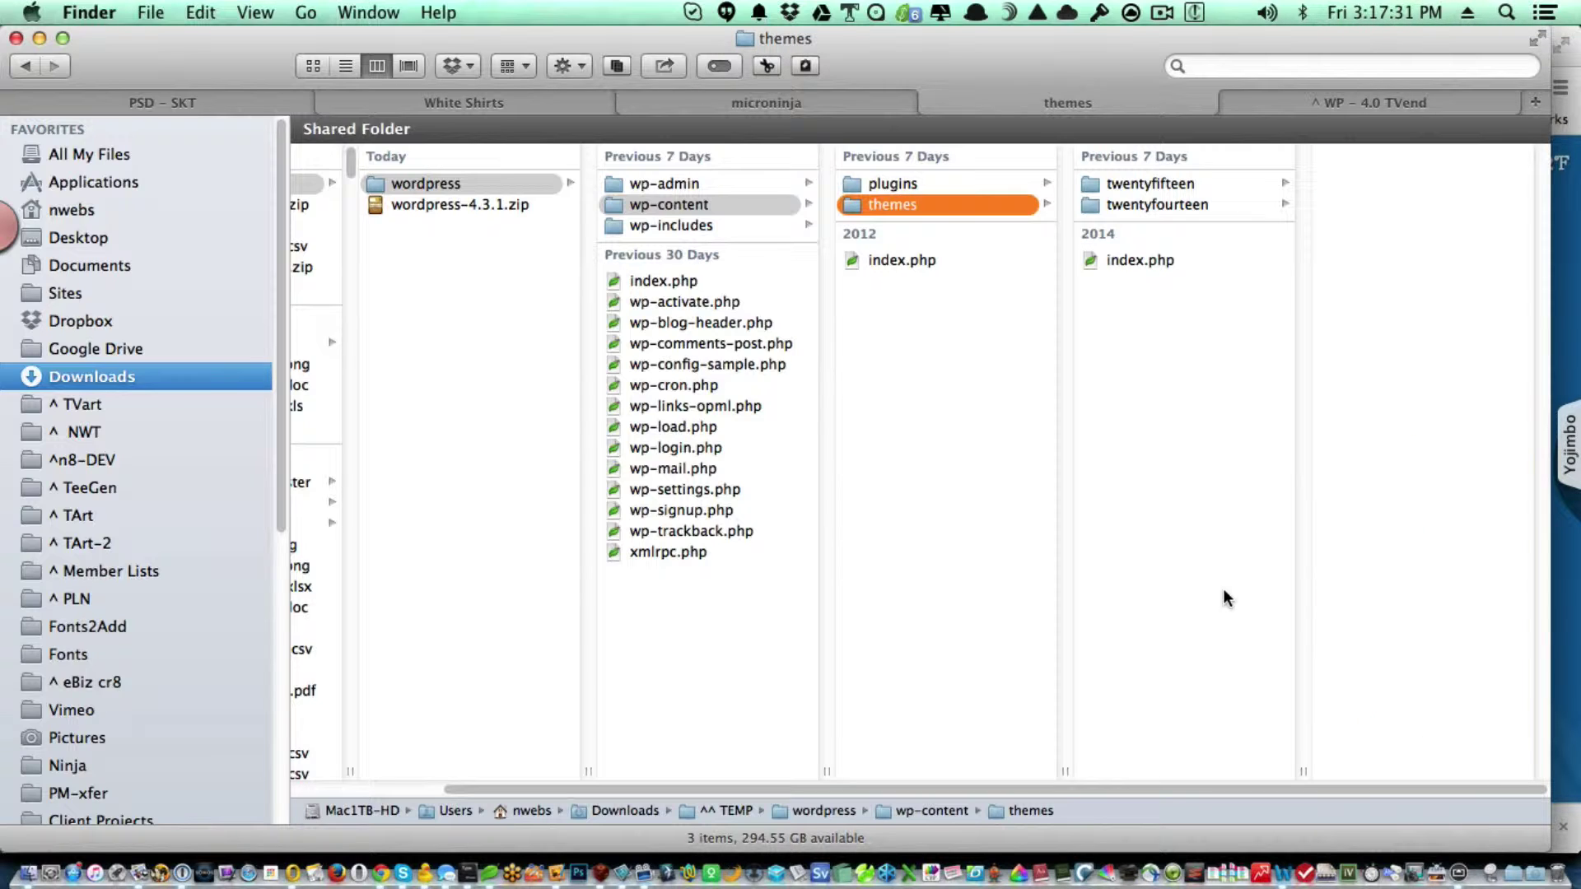
Copy the generatepress theme from the WP - 4.0 TVend site into the new themes folder.
click(1312, 102)
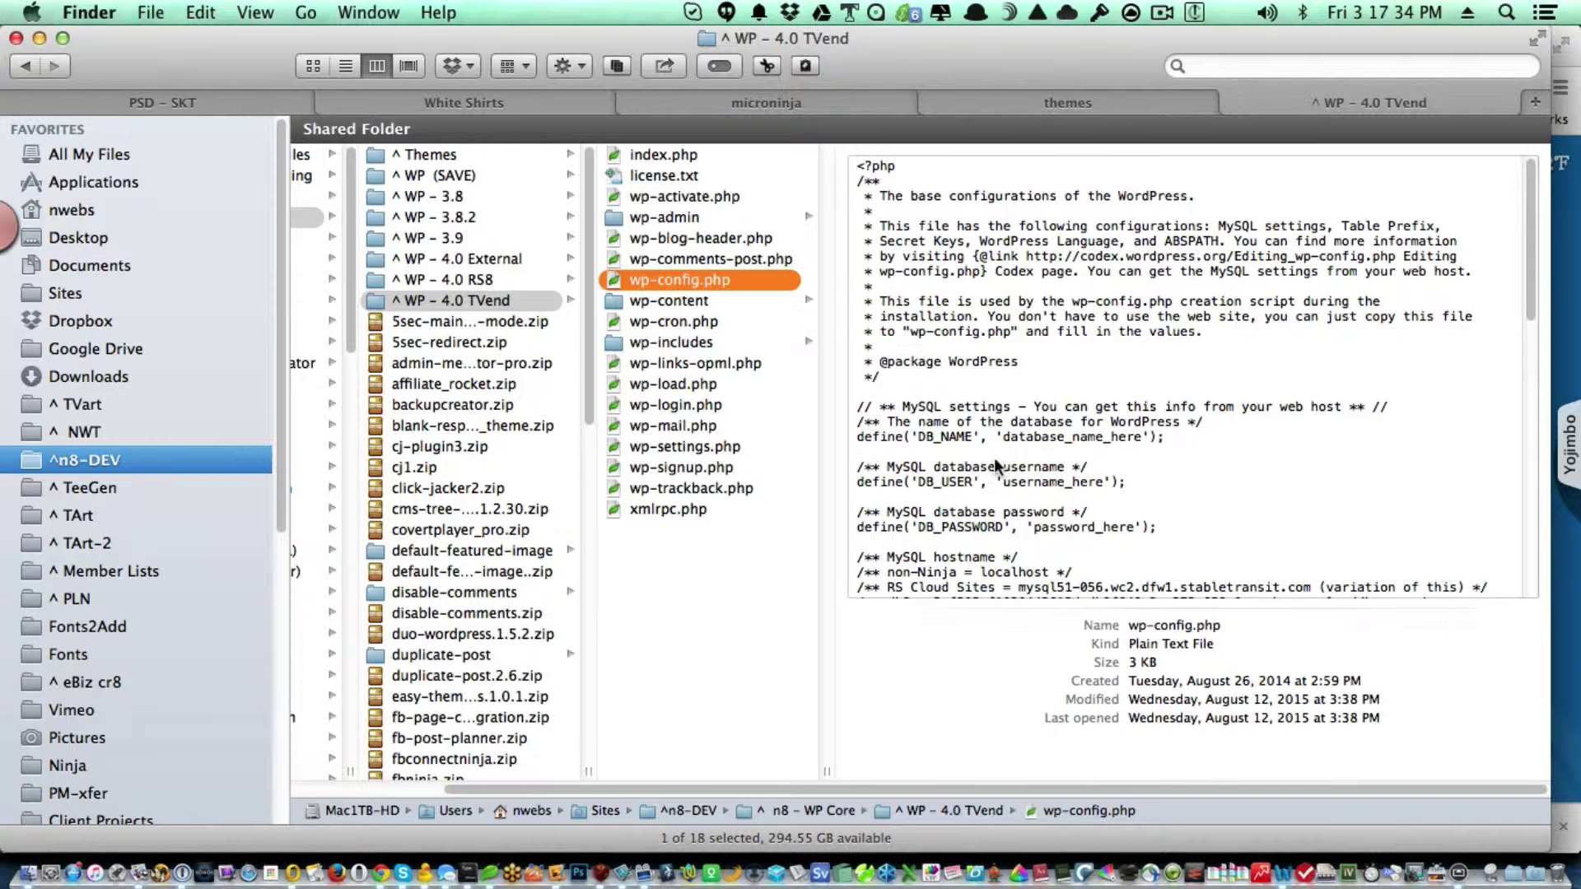
click(701, 301)
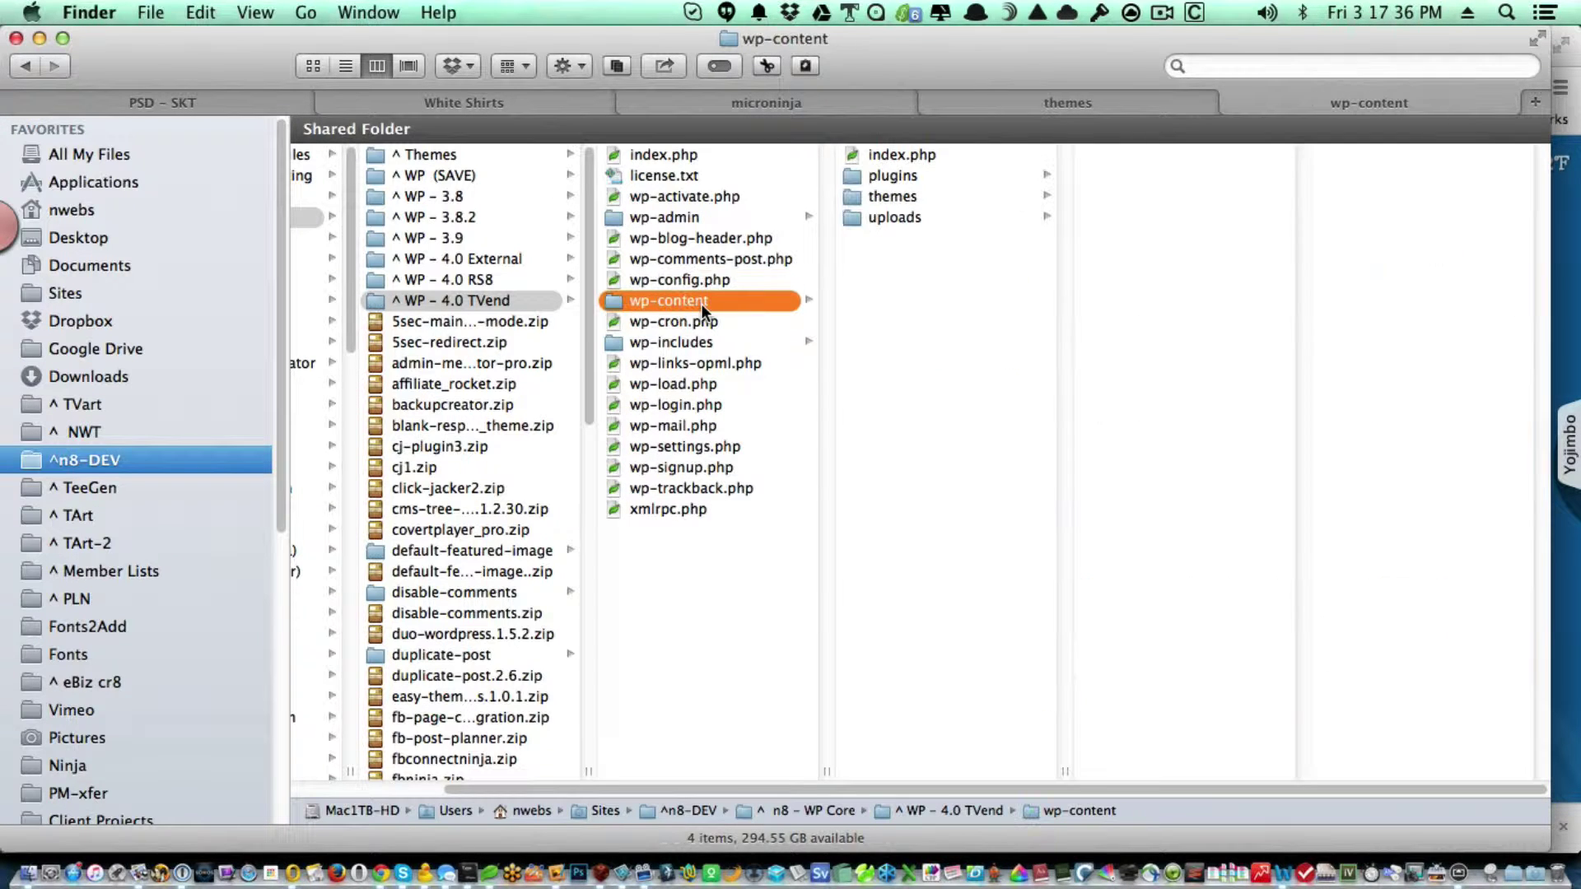
click(897, 198)
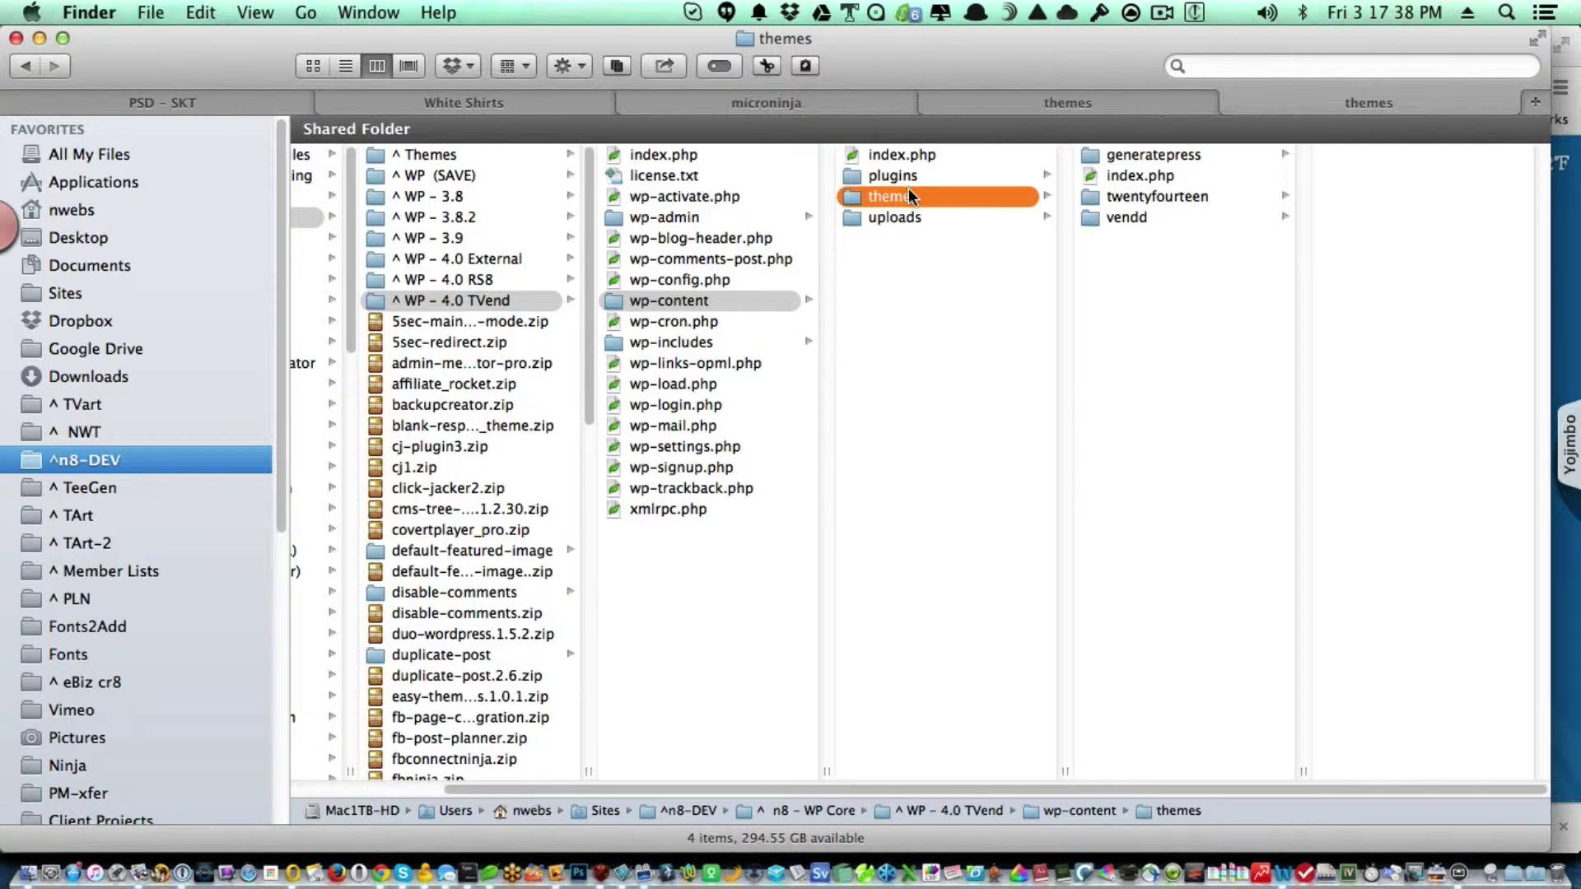
click(1157, 154)
key(super+c)
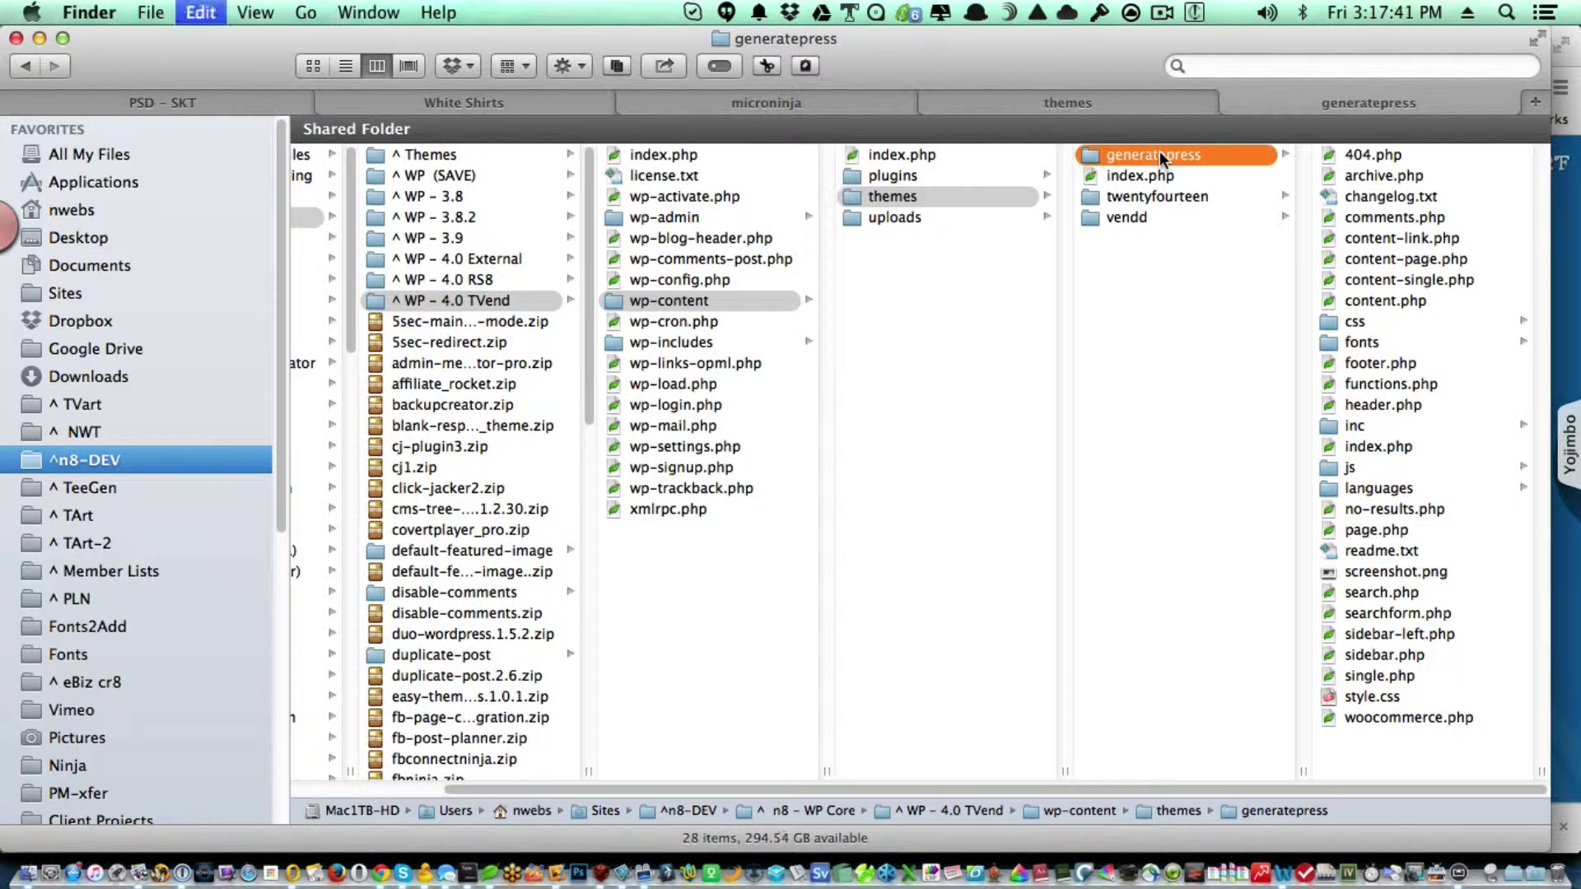
click(1018, 106)
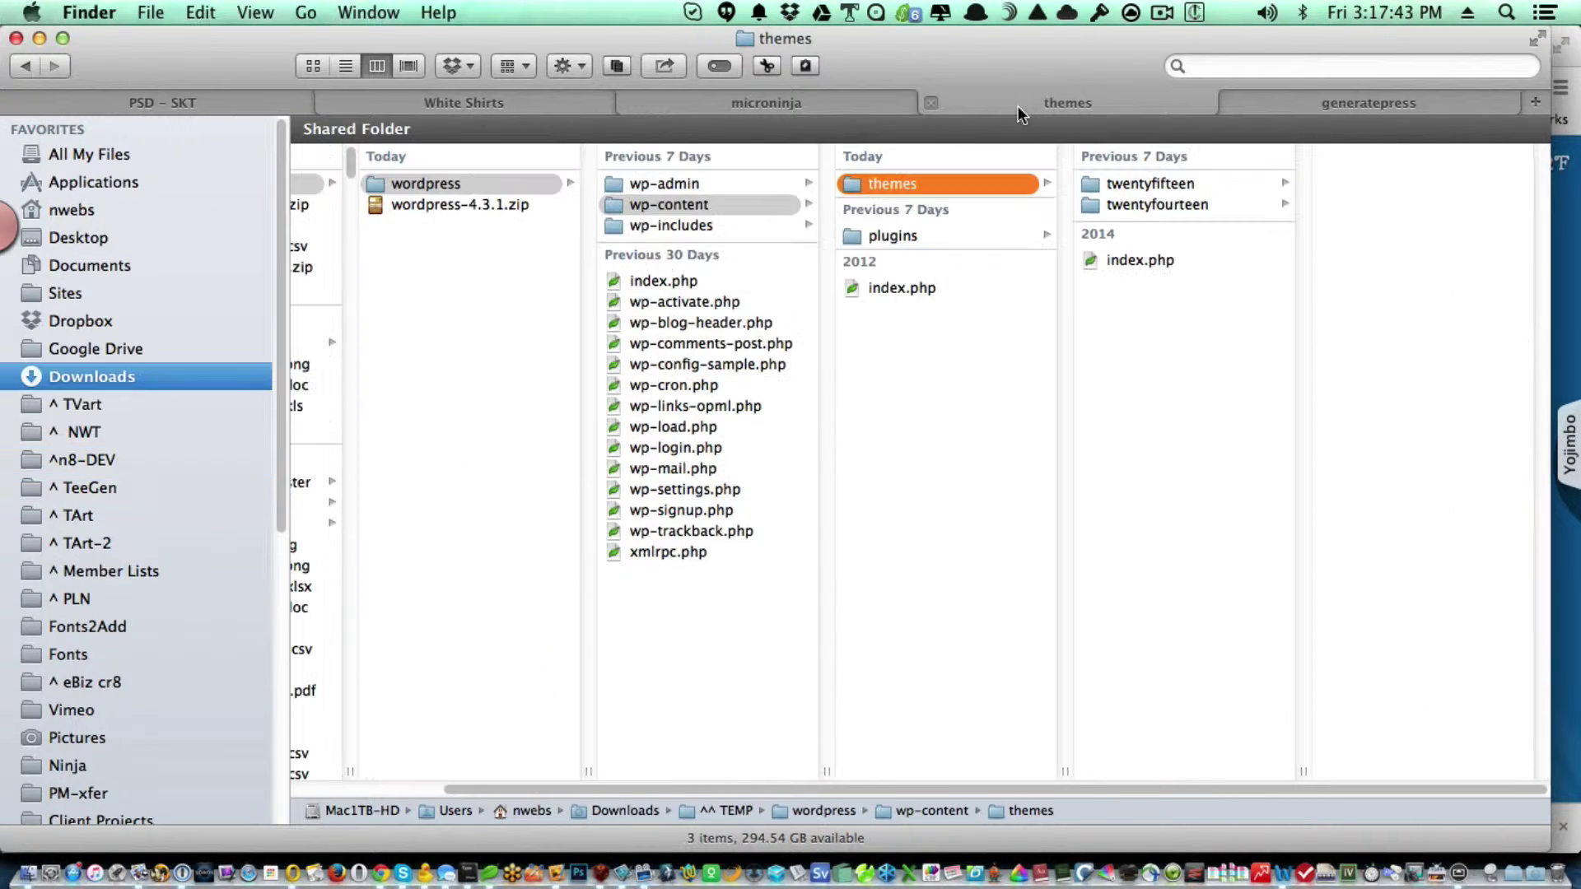
key(super+v)
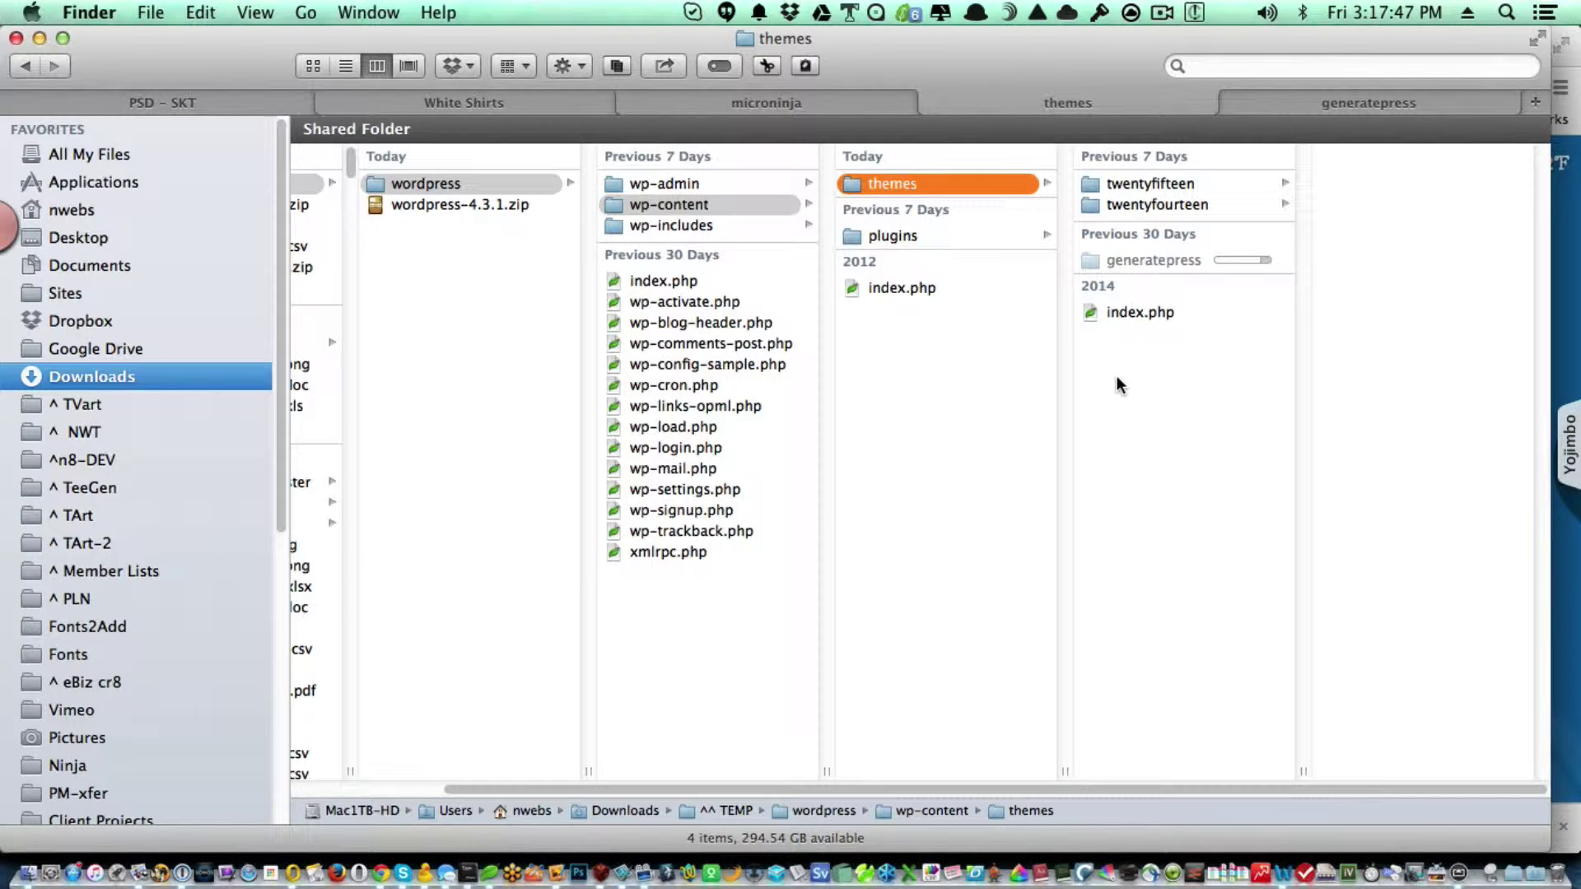
Delete hello.php from the new install's plugins folder.
click(1004, 235)
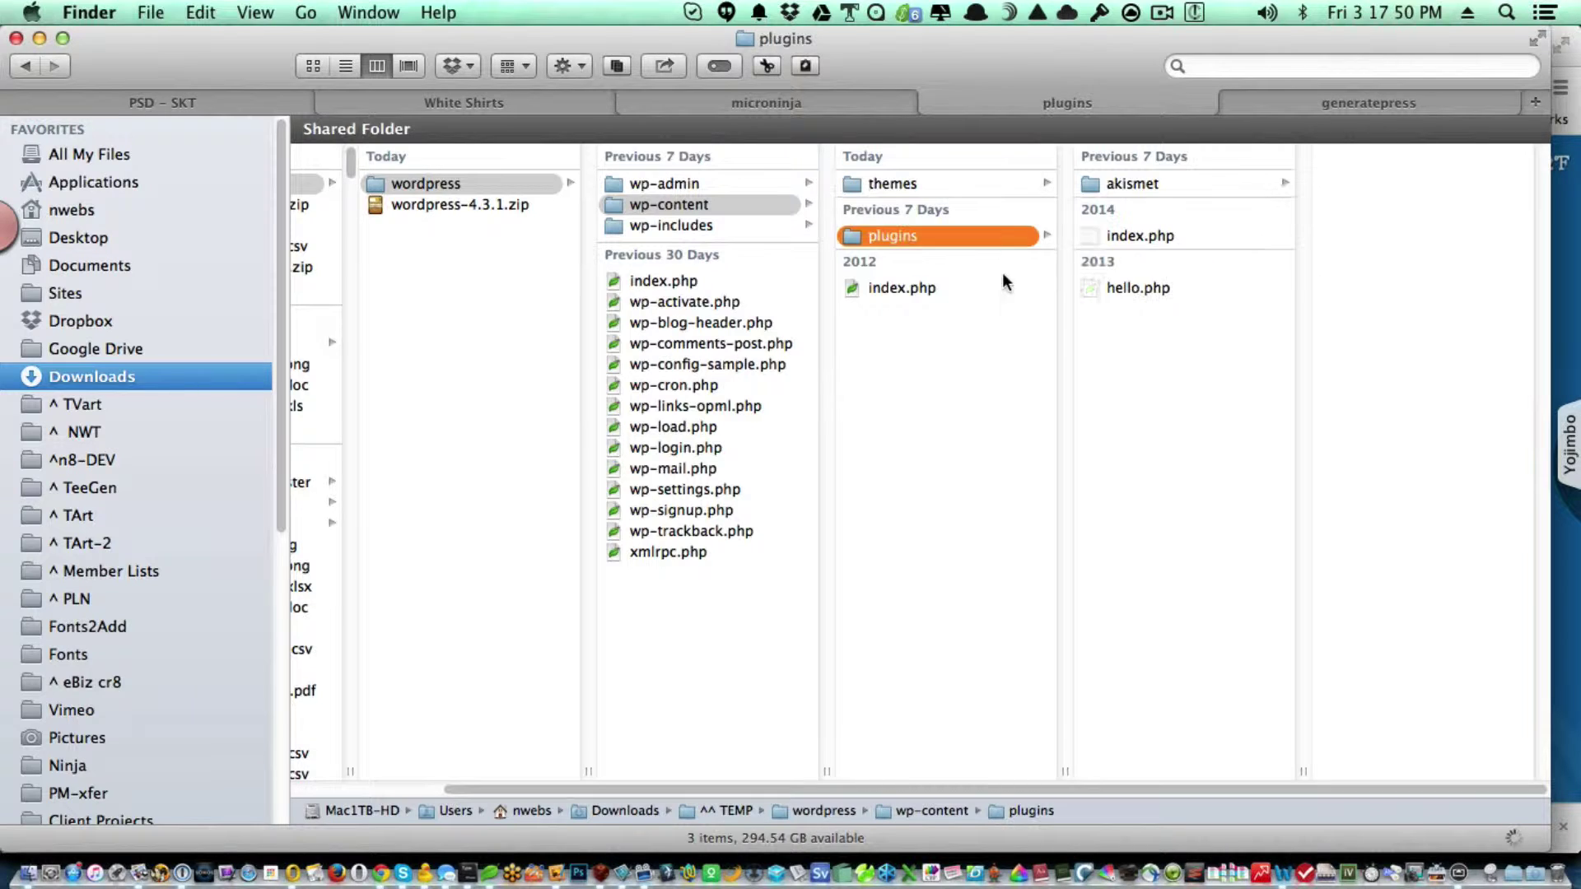
click(1134, 293)
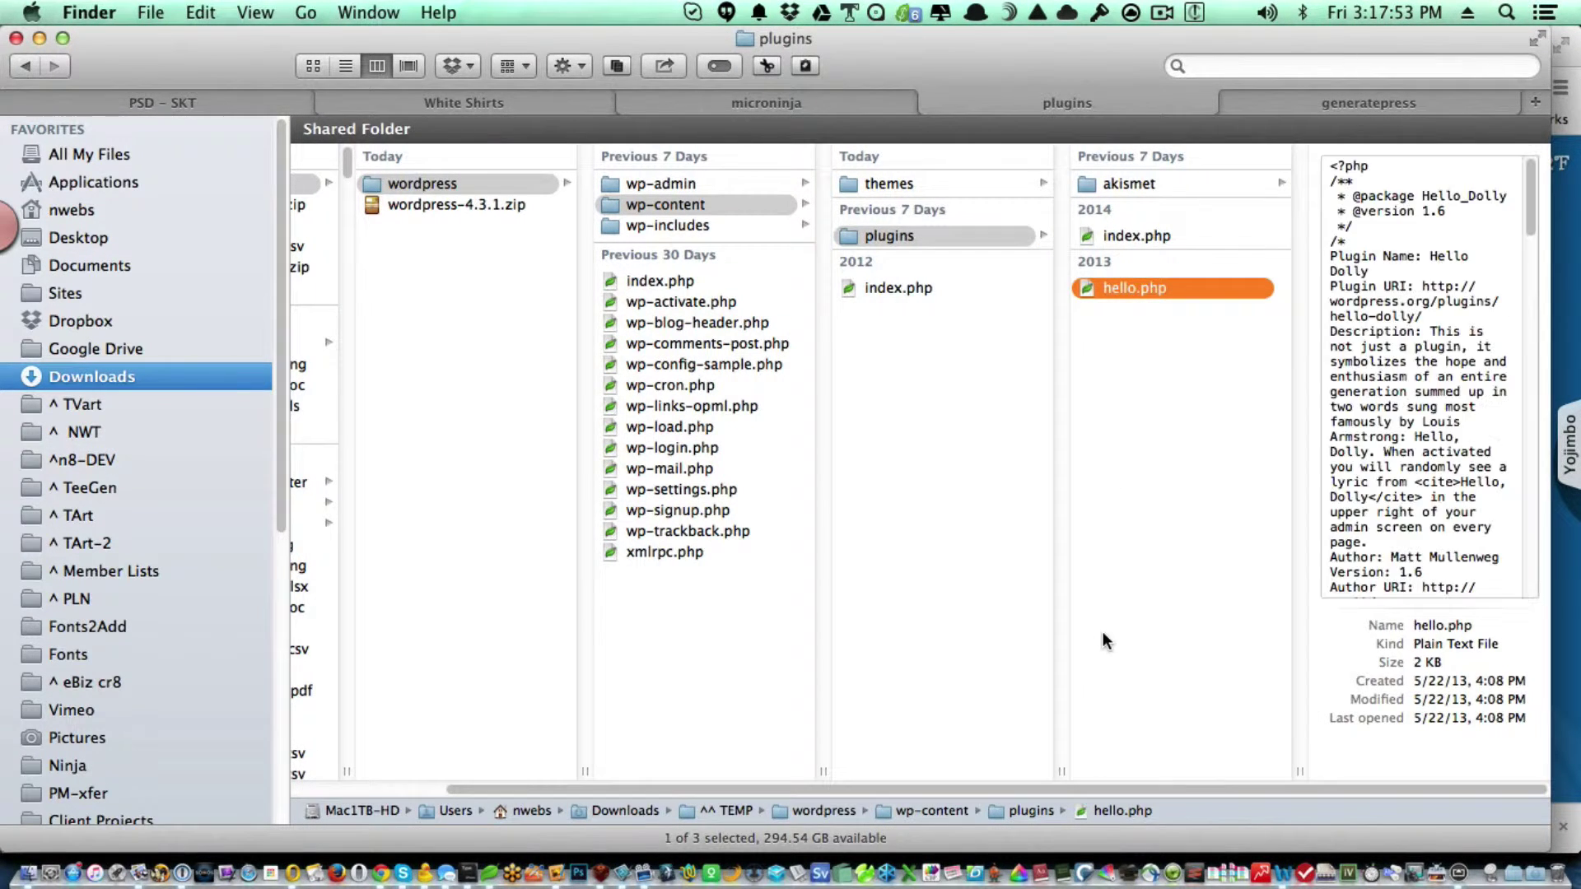
key(super+BackSpace)
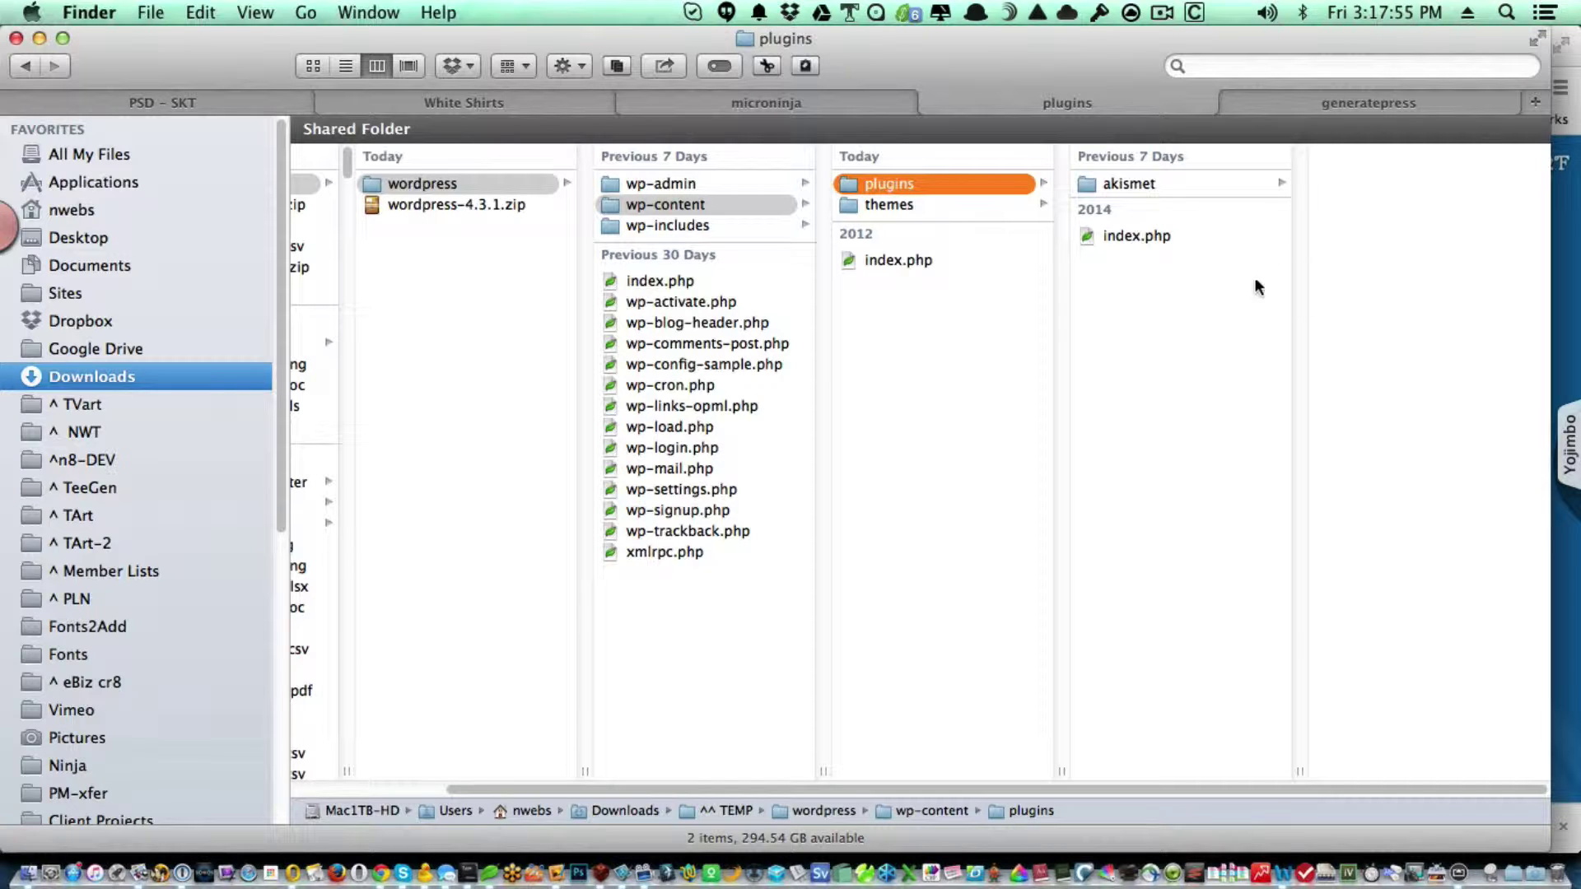
Copy the old site's plugin folders disable-comments through worker, excluding index.php, into the new plugins folder.
click(1314, 108)
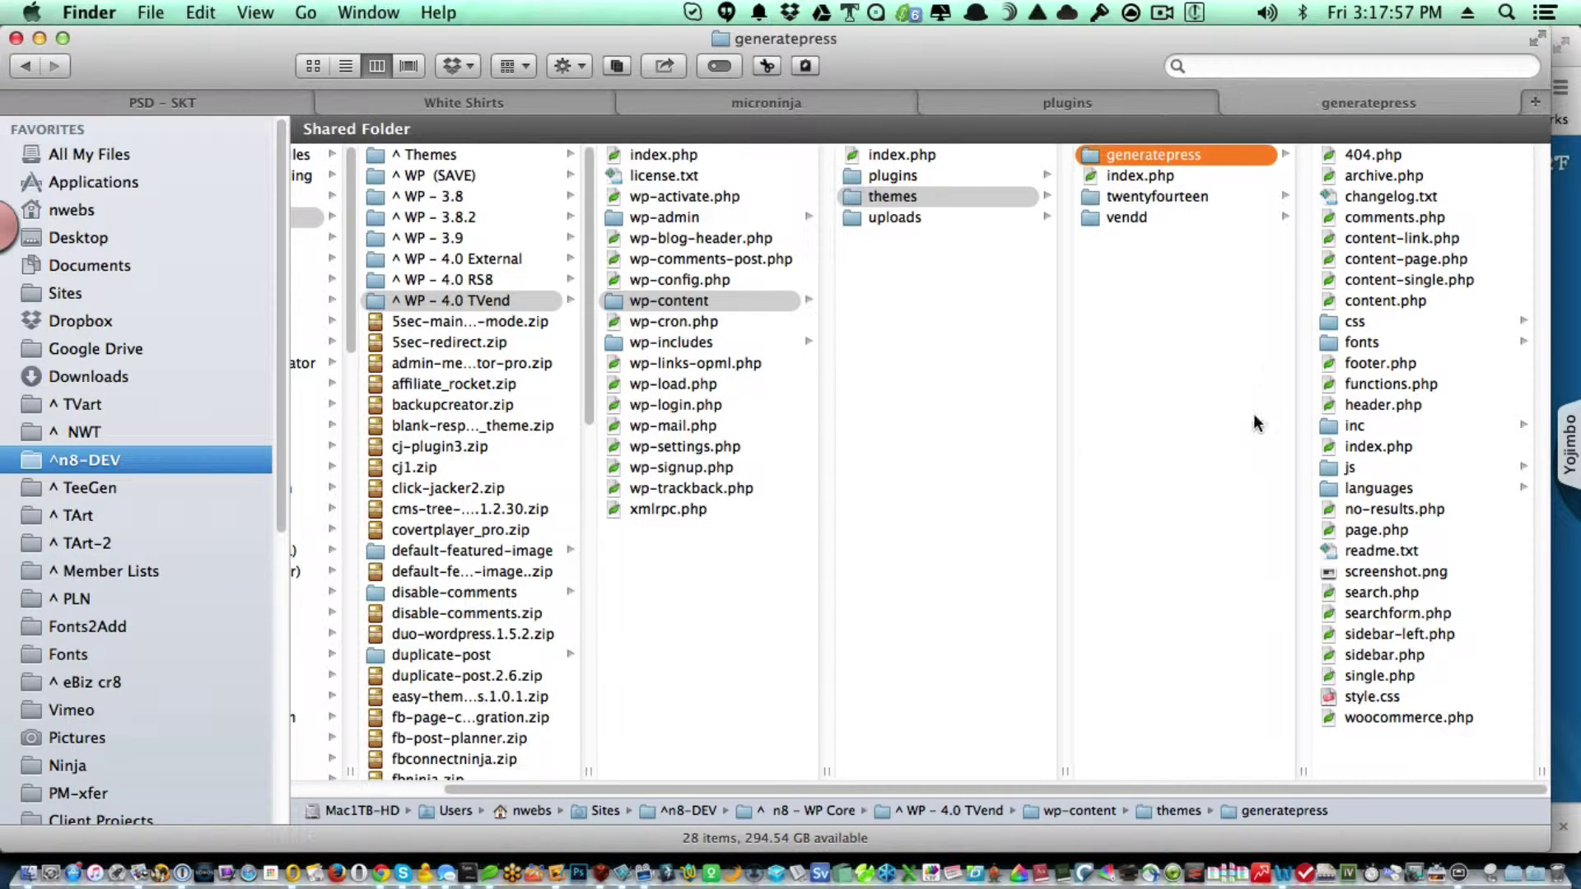
click(966, 175)
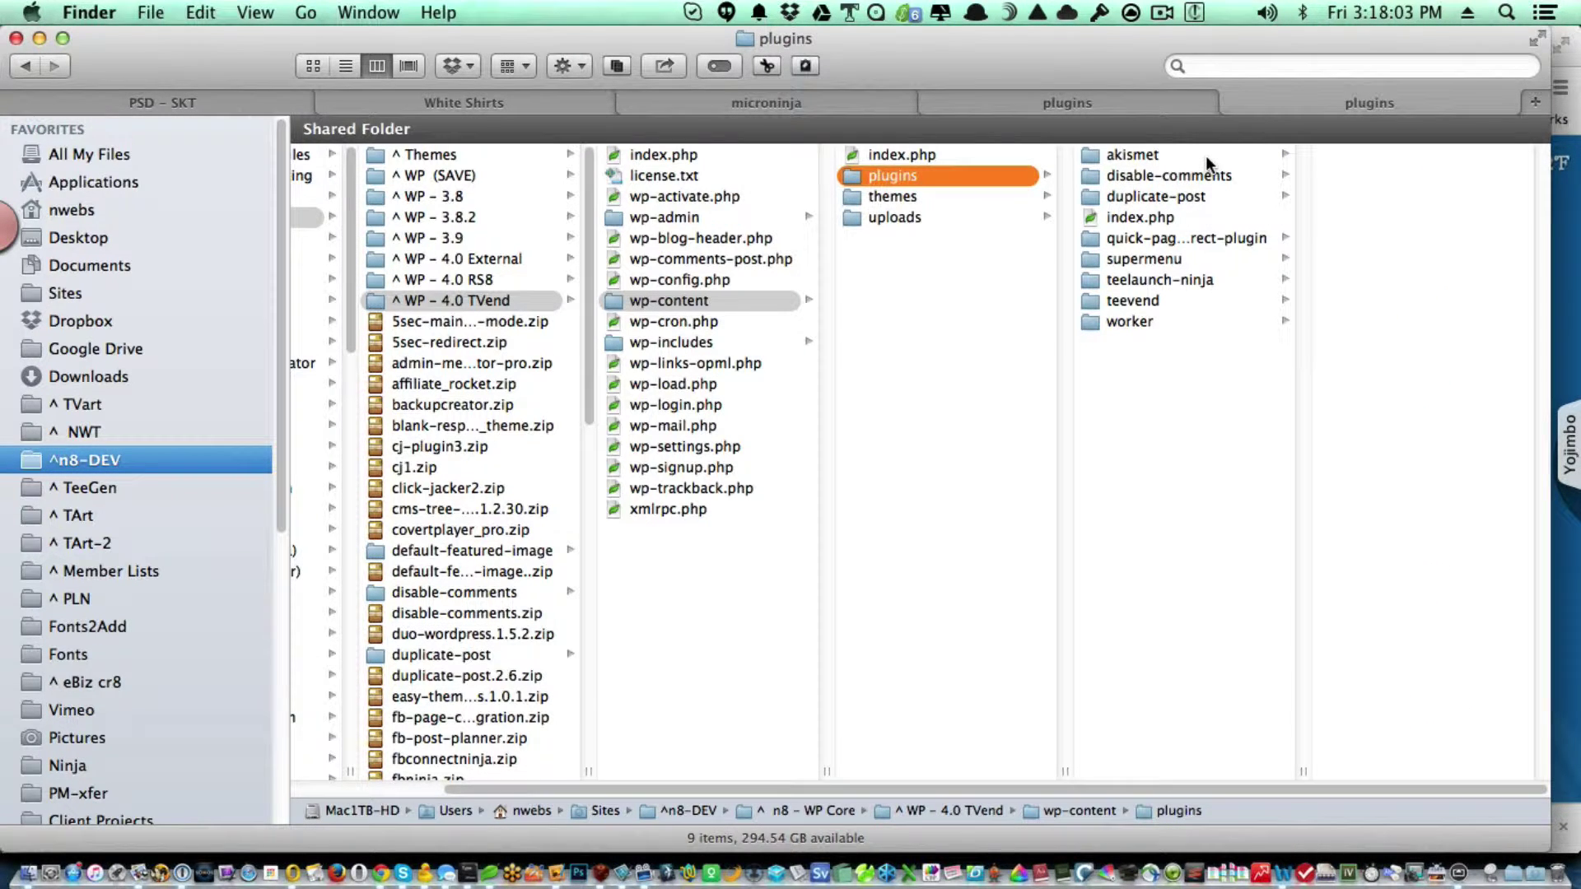
click(1205, 156)
click(1203, 179)
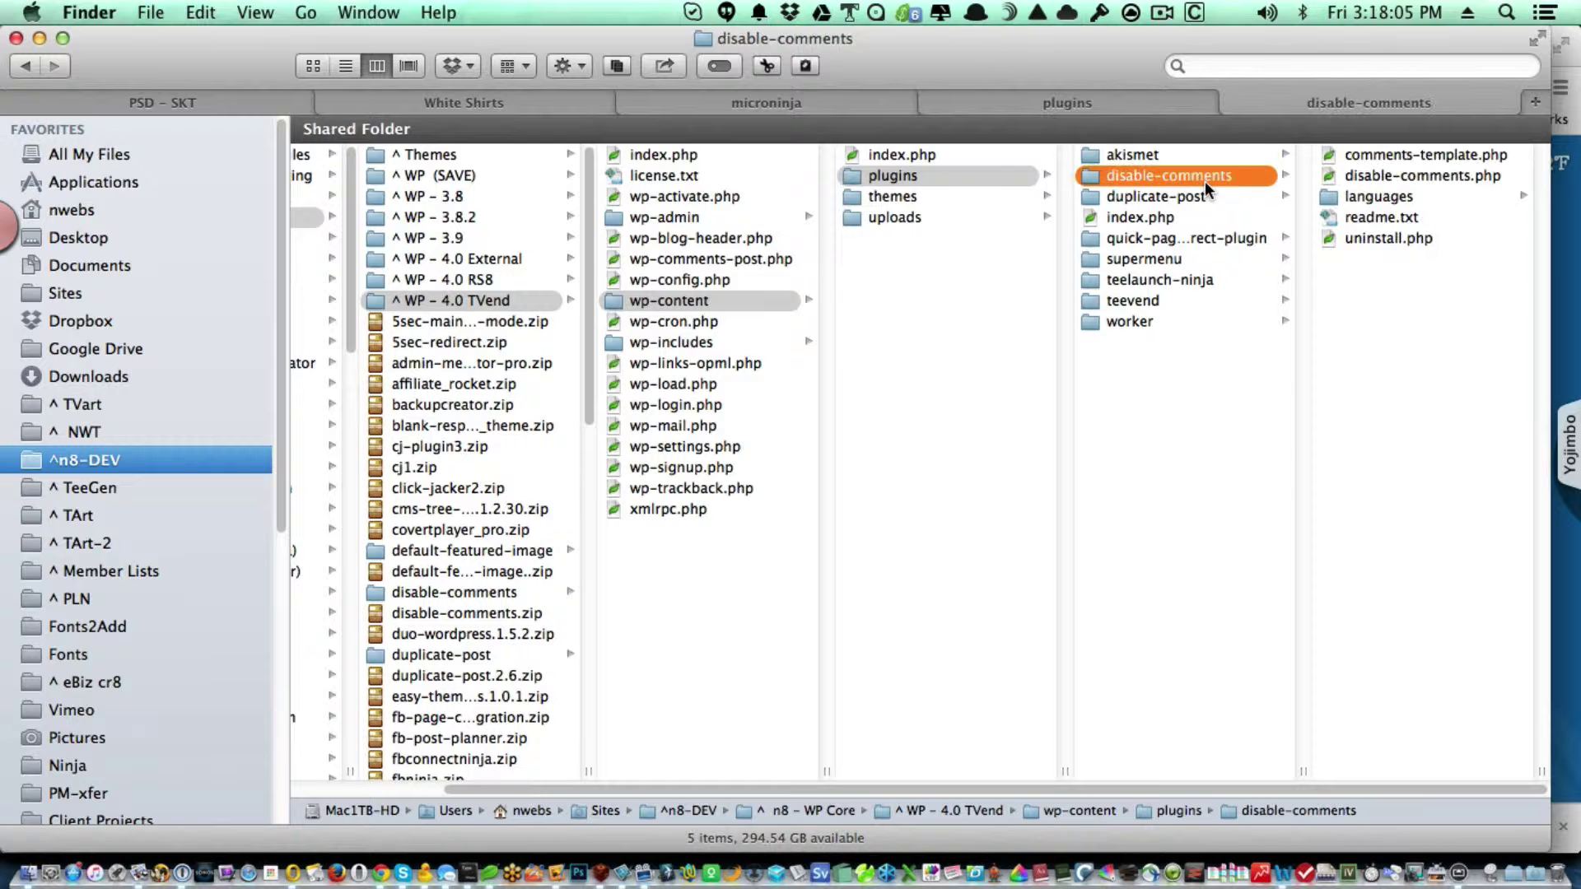
click(1173, 330)
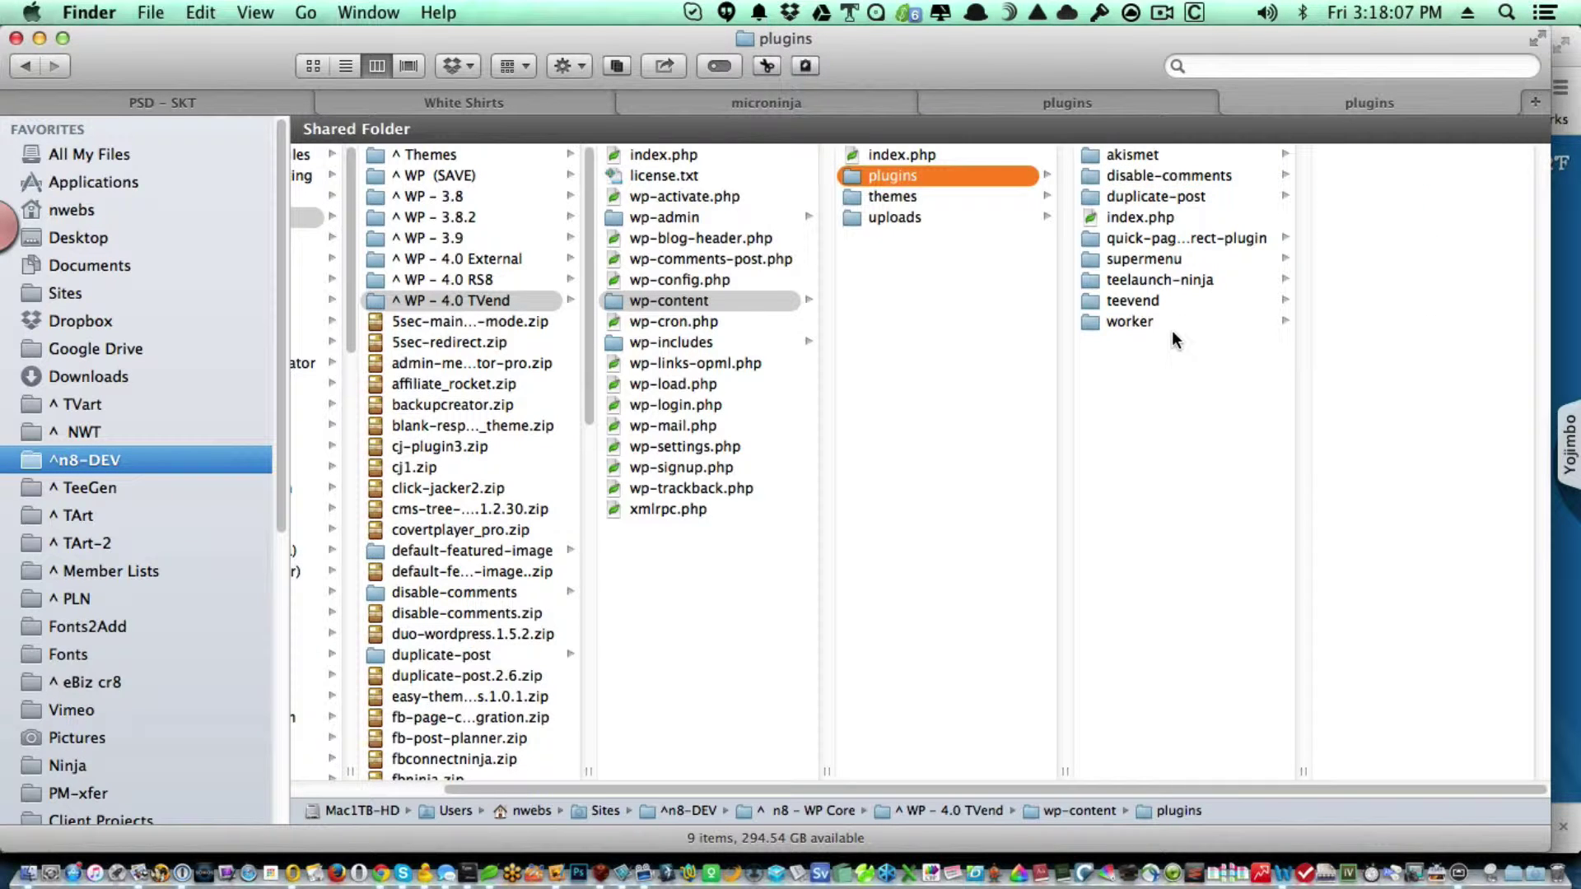
click(1140, 178)
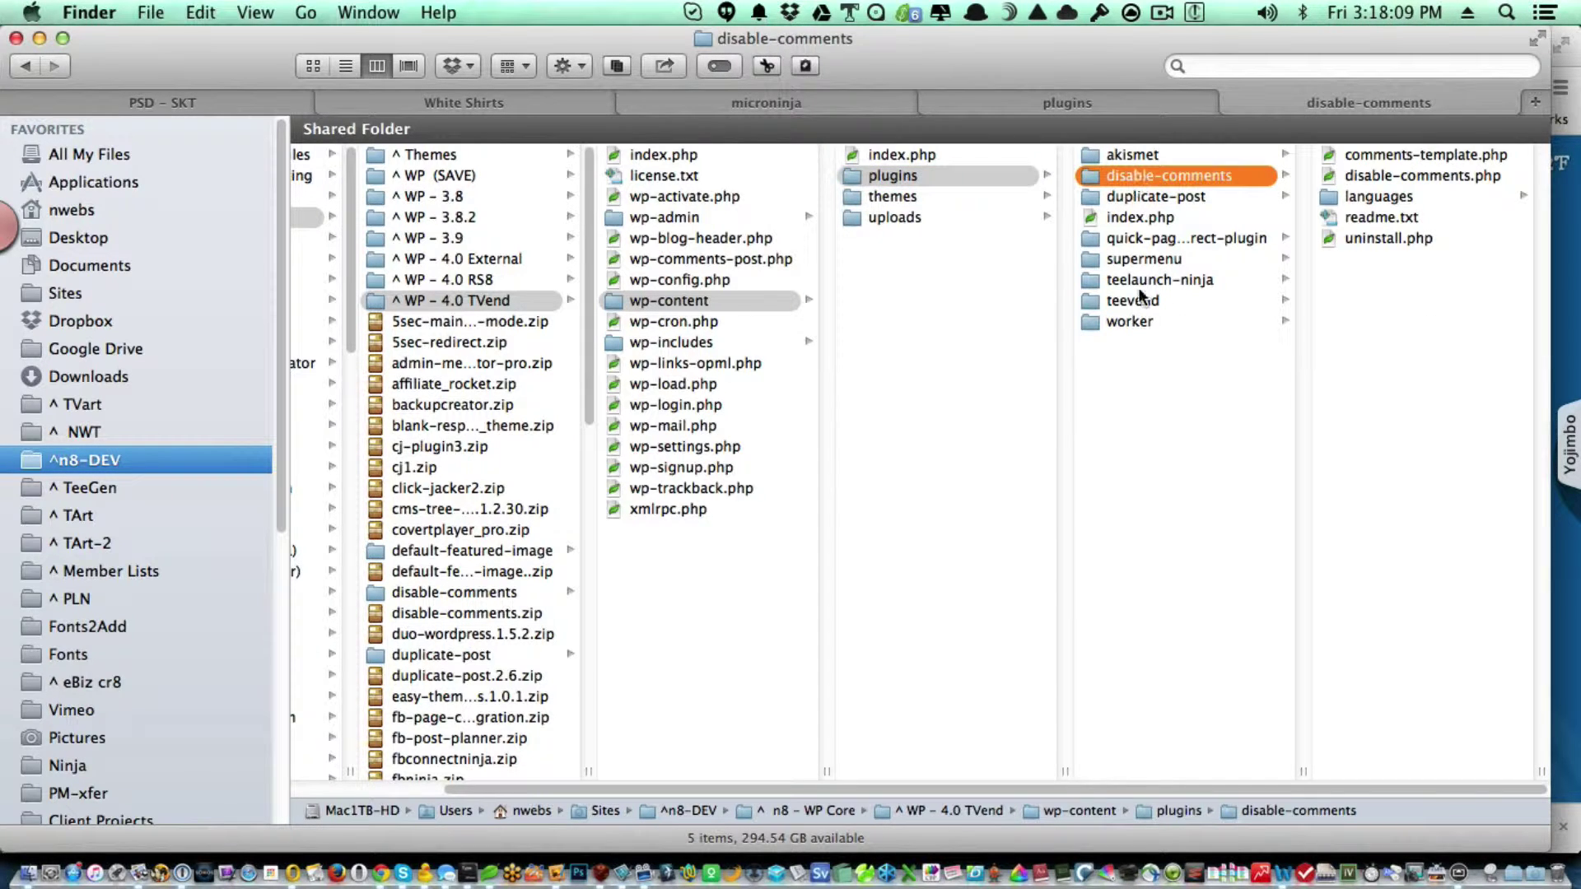
shift+click(1133, 323)
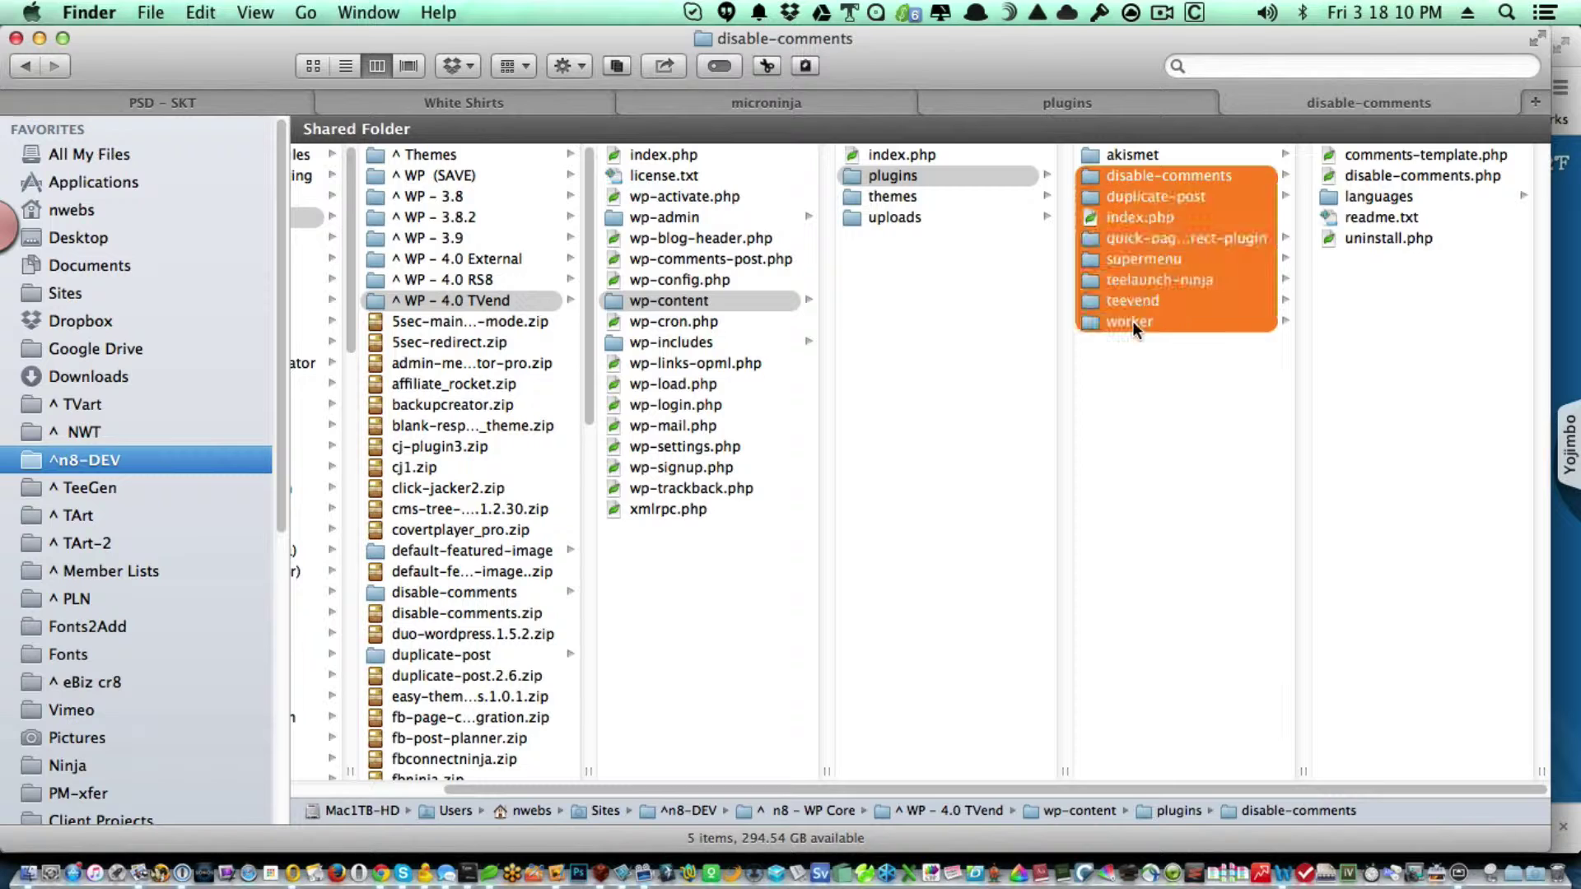
super+click(1150, 219)
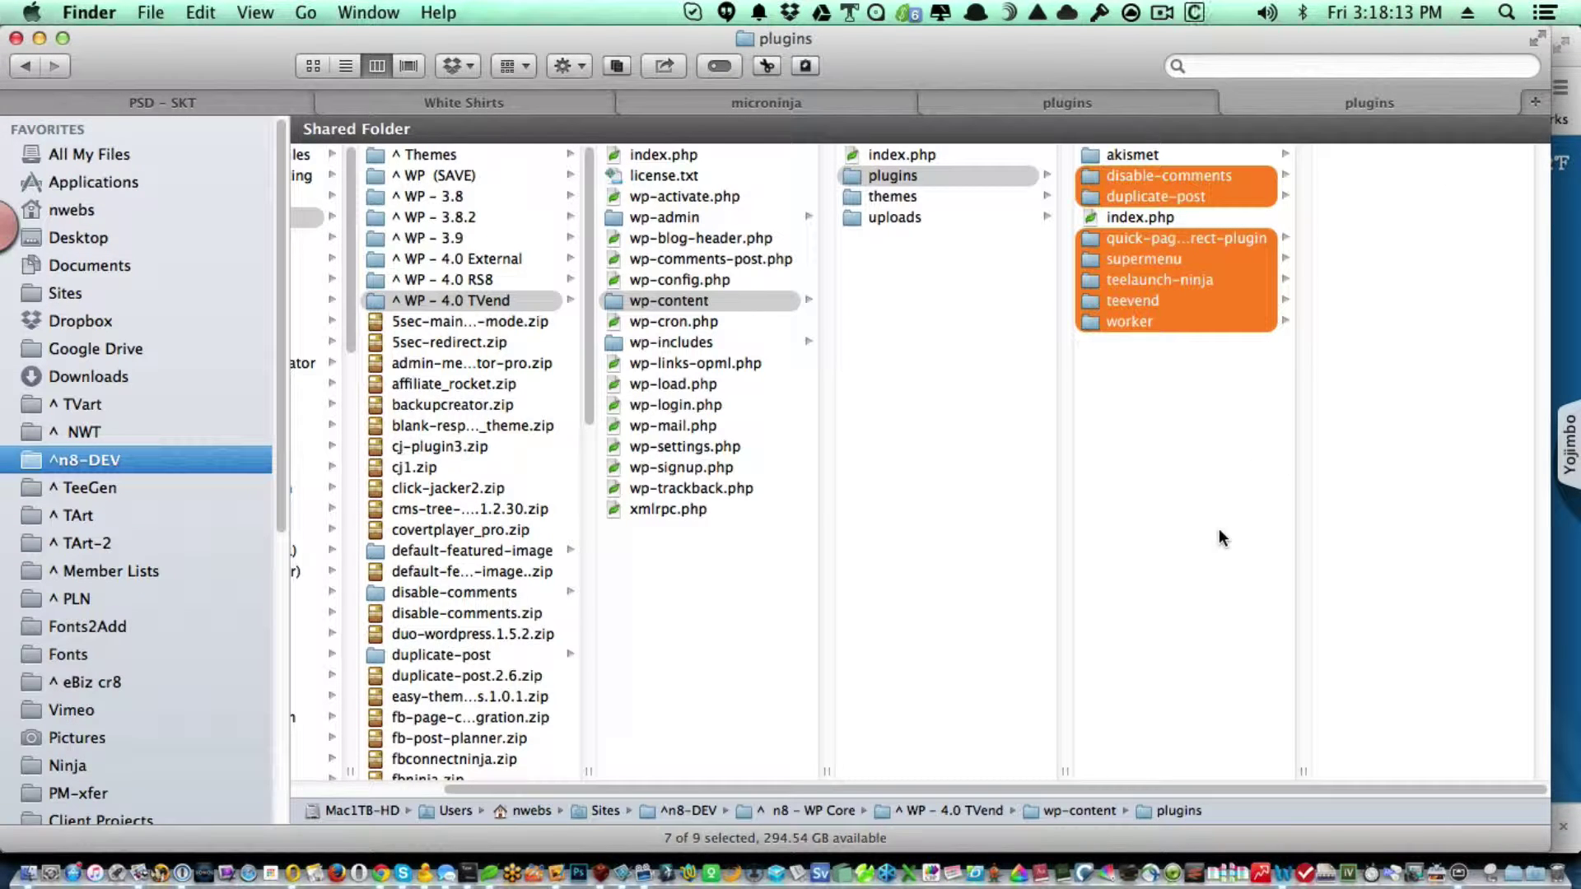
key(super+c)
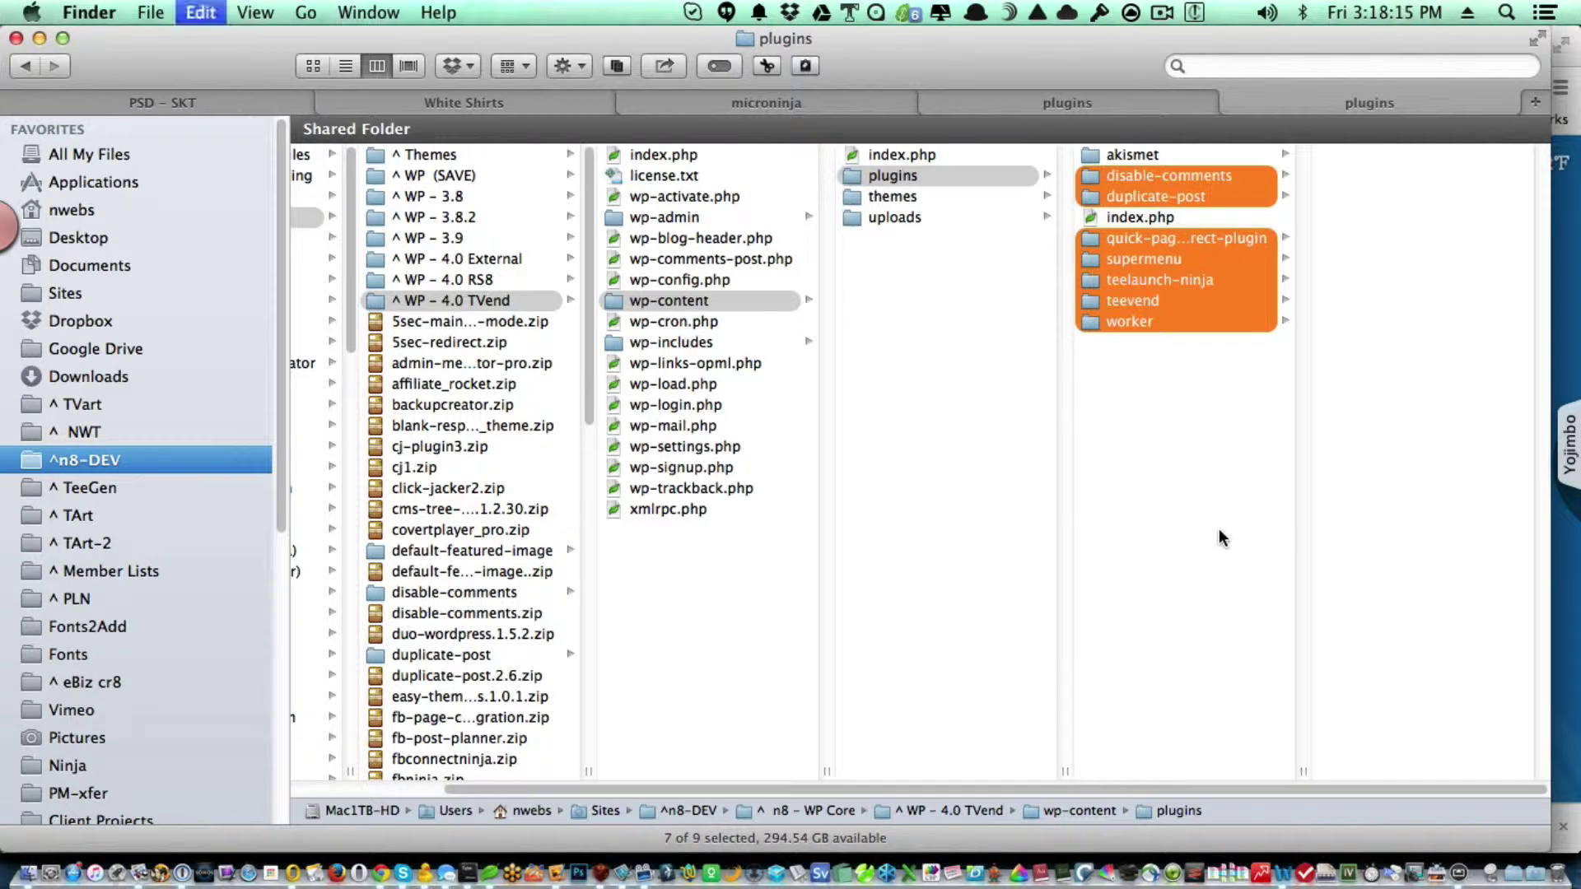
click(1054, 106)
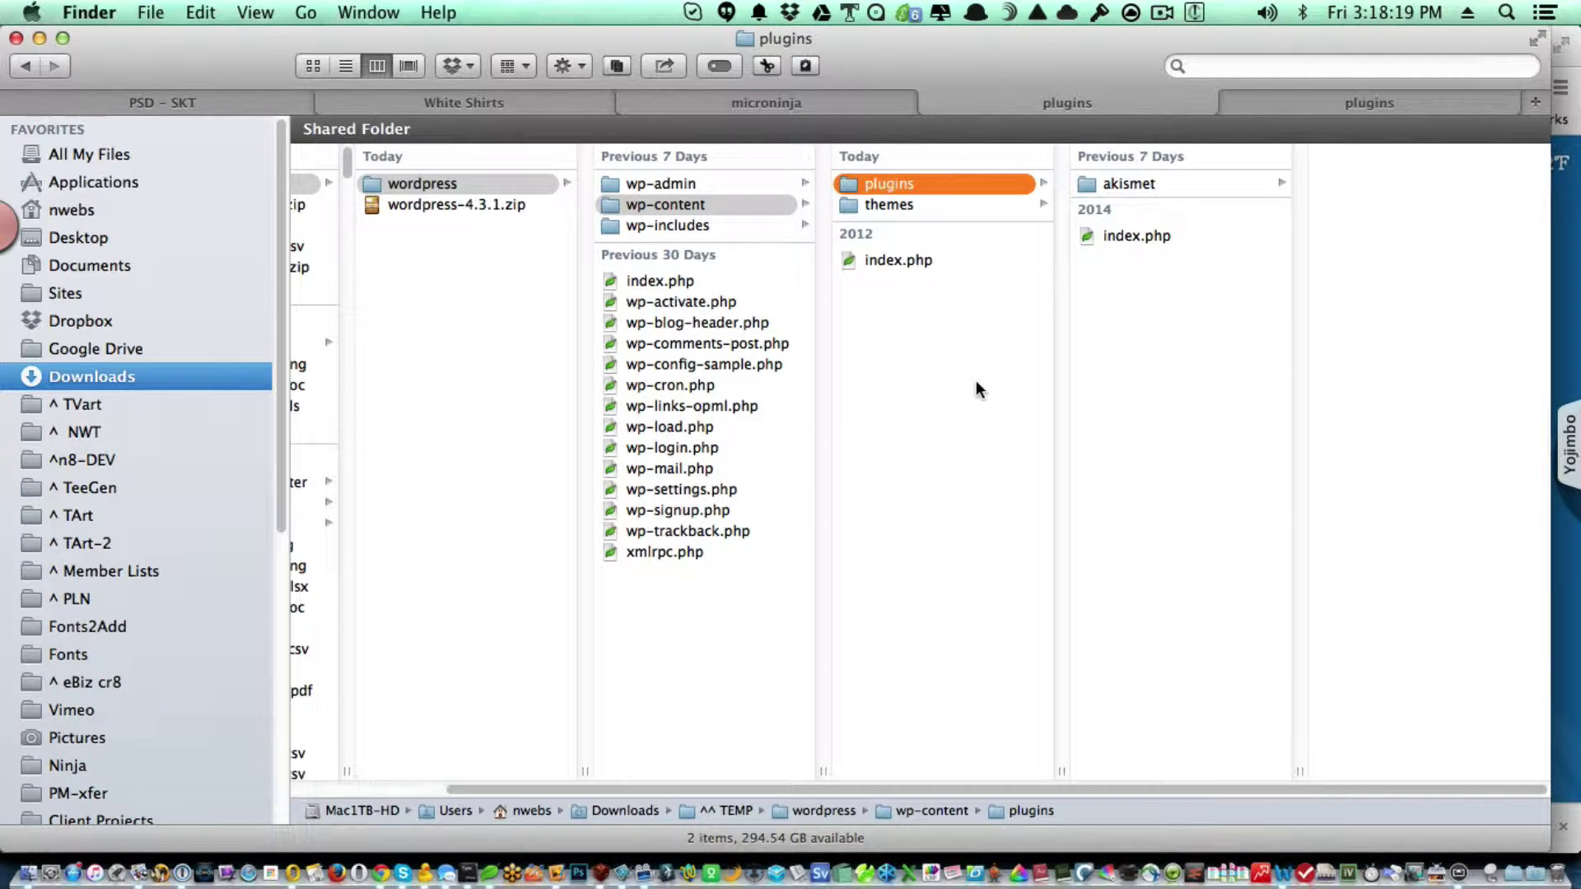
key(super+v)
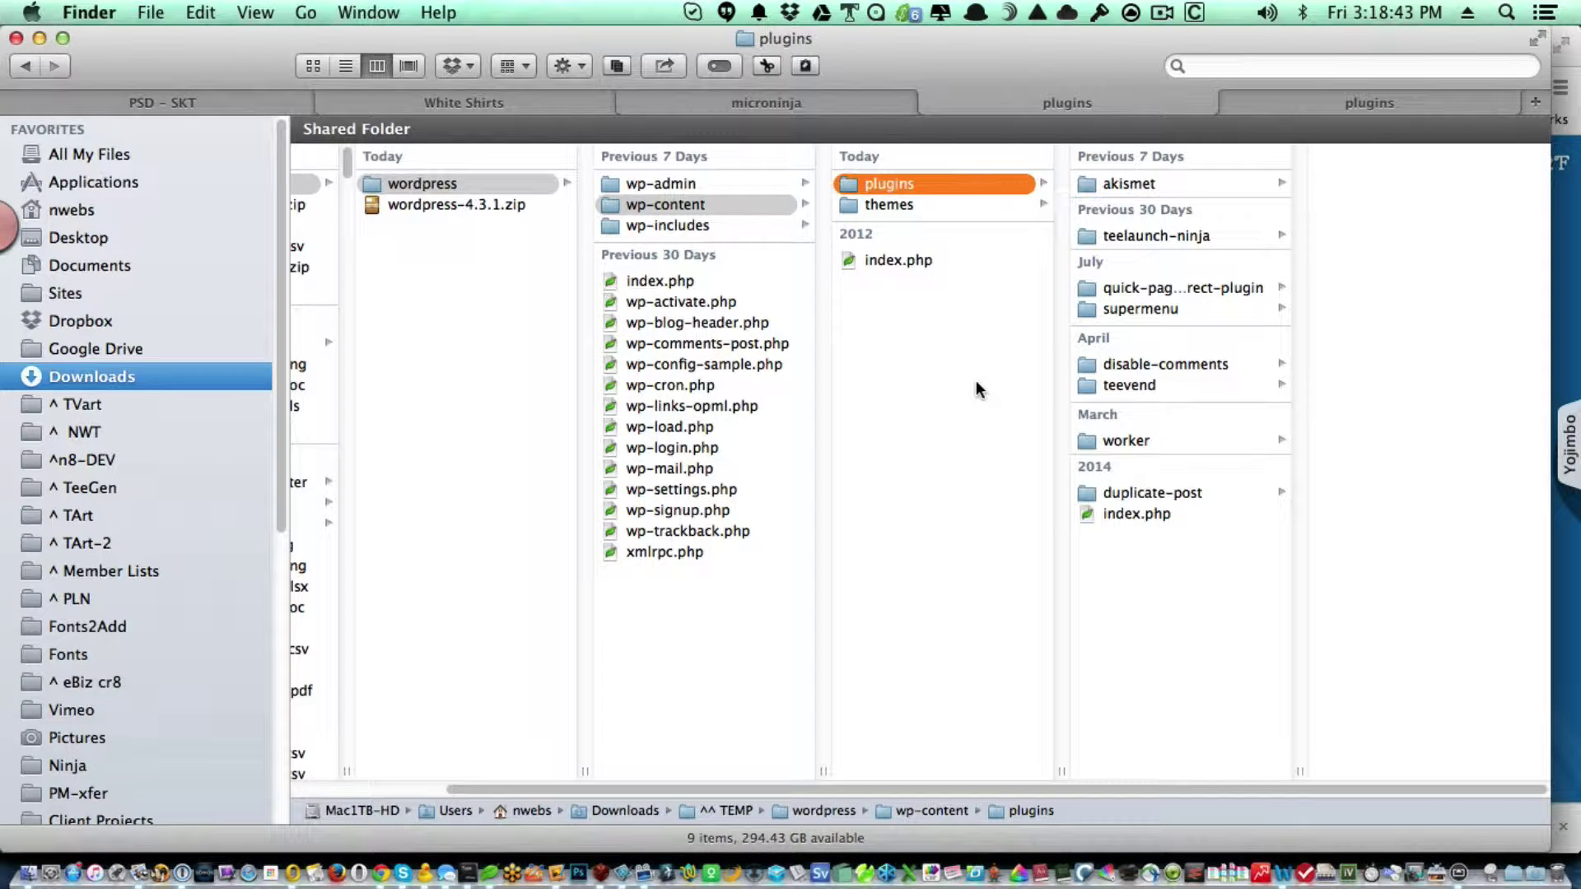
click(814, 758)
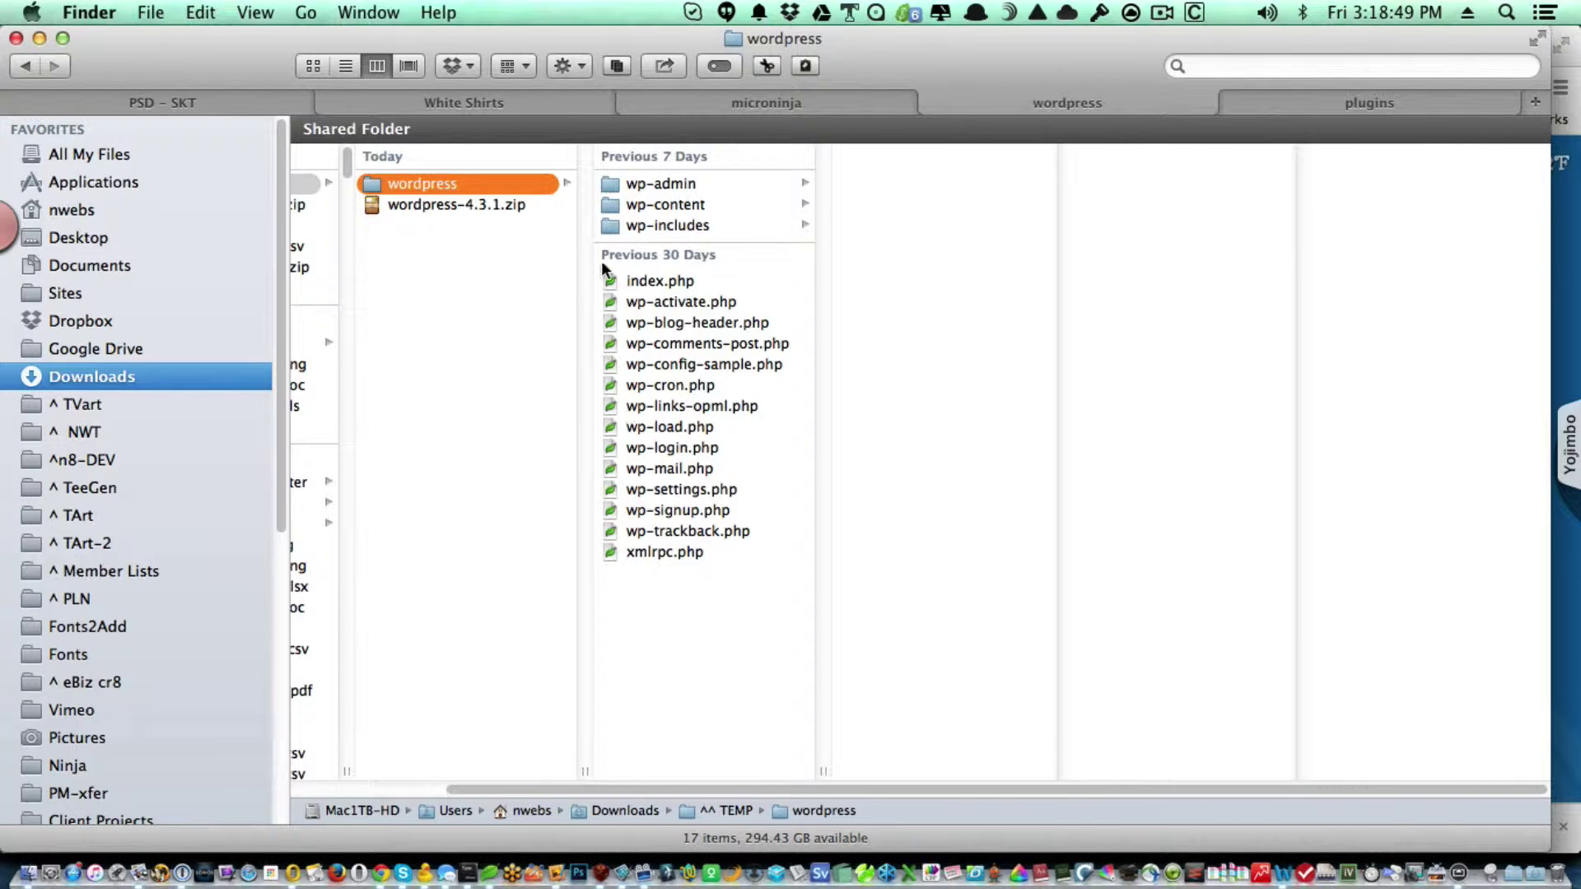
Rename wp-config-sample.php to wp-config.php and preview it.
click(633, 366)
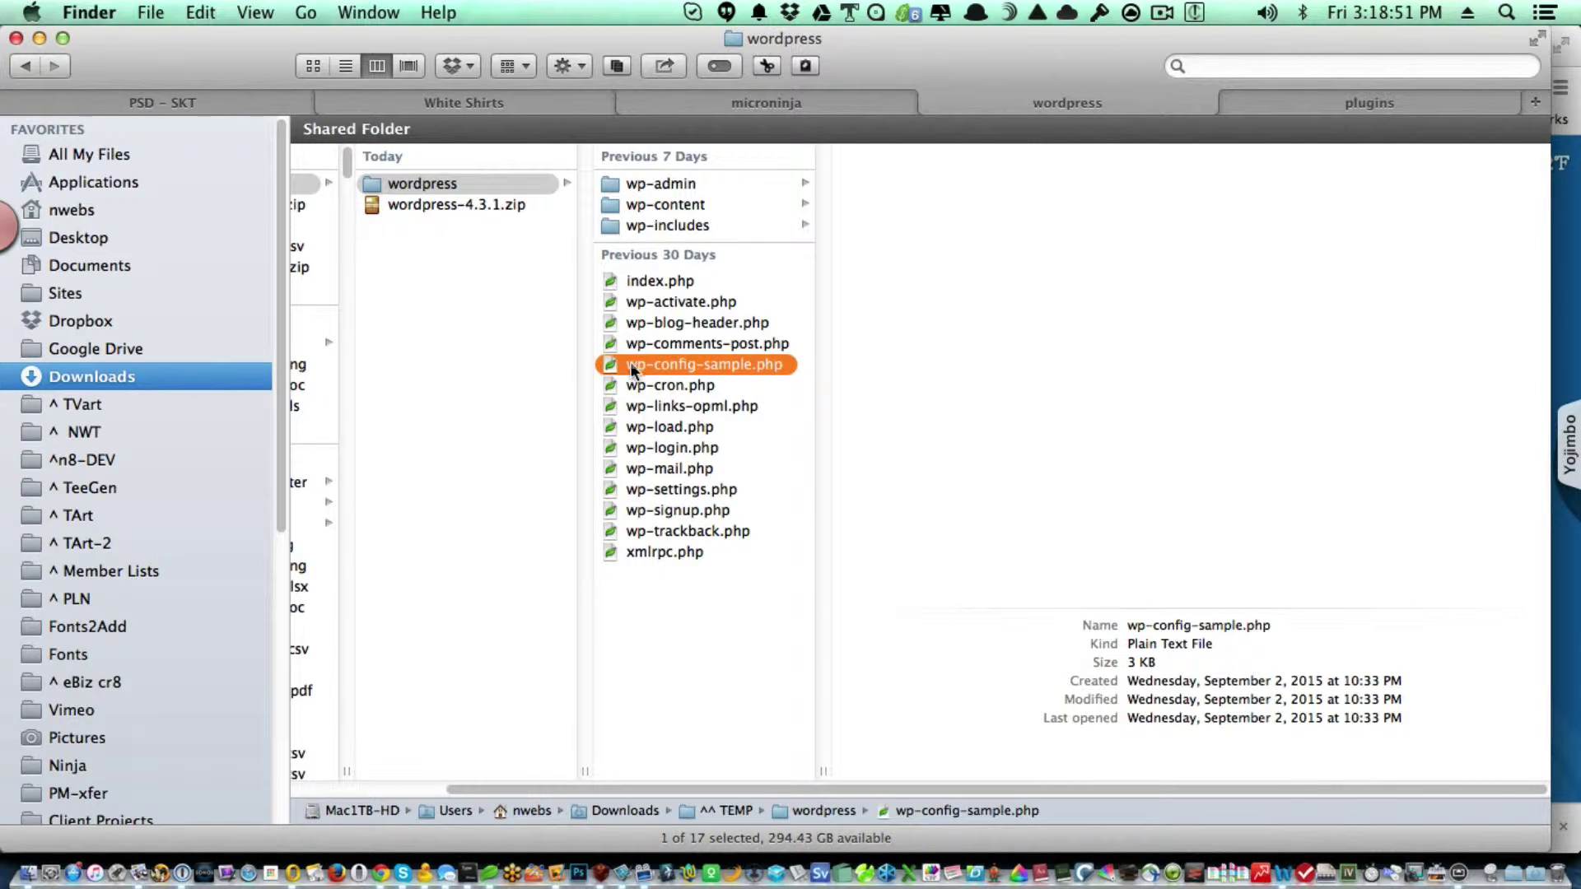
key(Return)
double_click(726, 366)
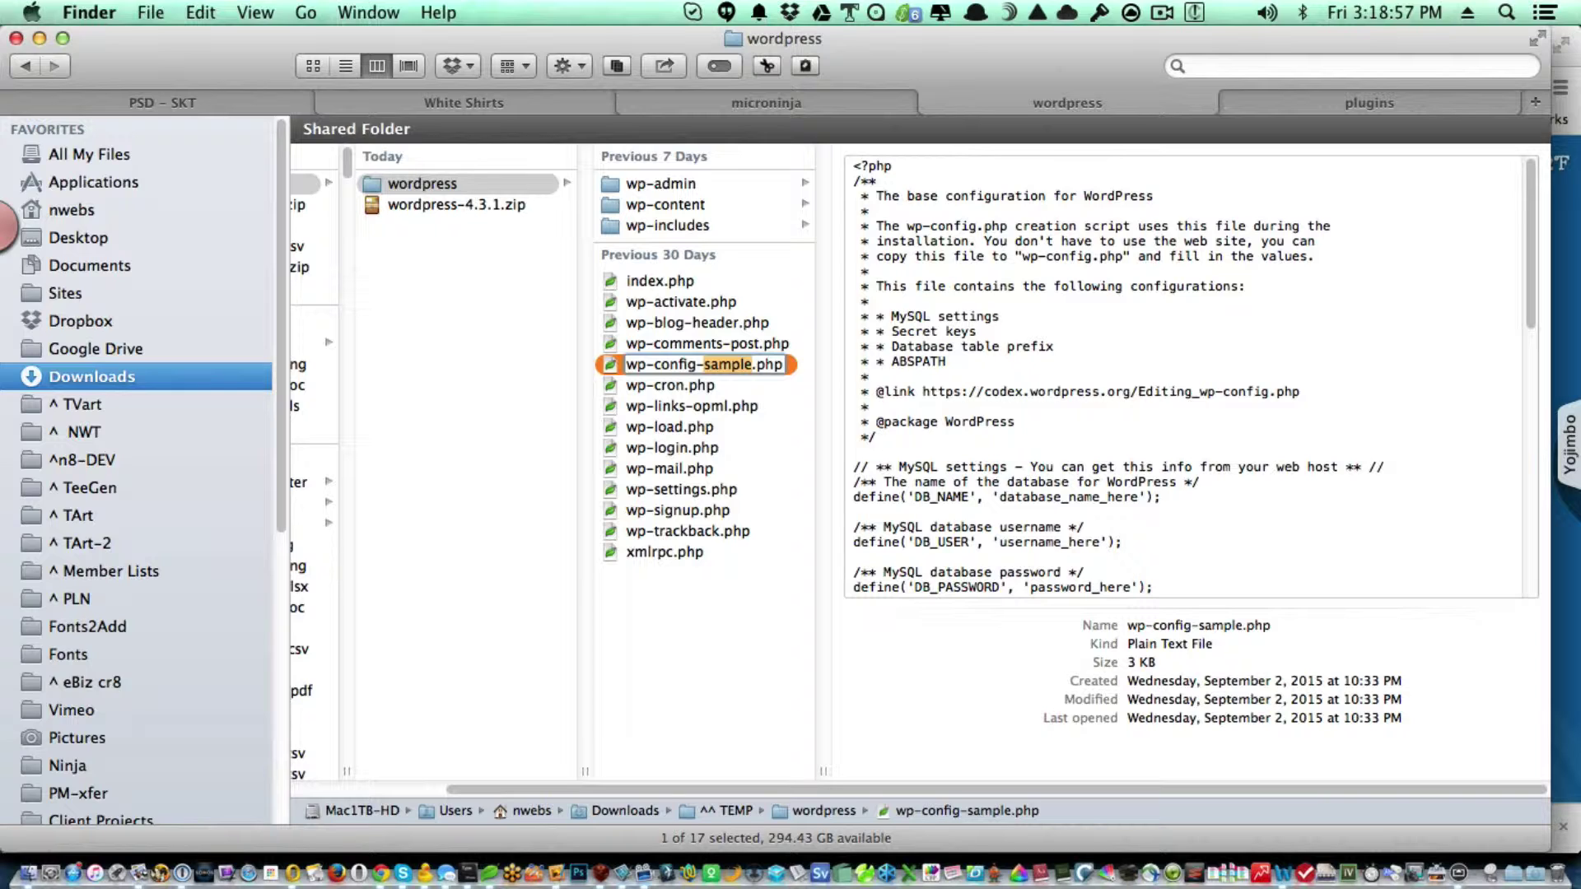
key(BackSpace)
key(BackSpace)
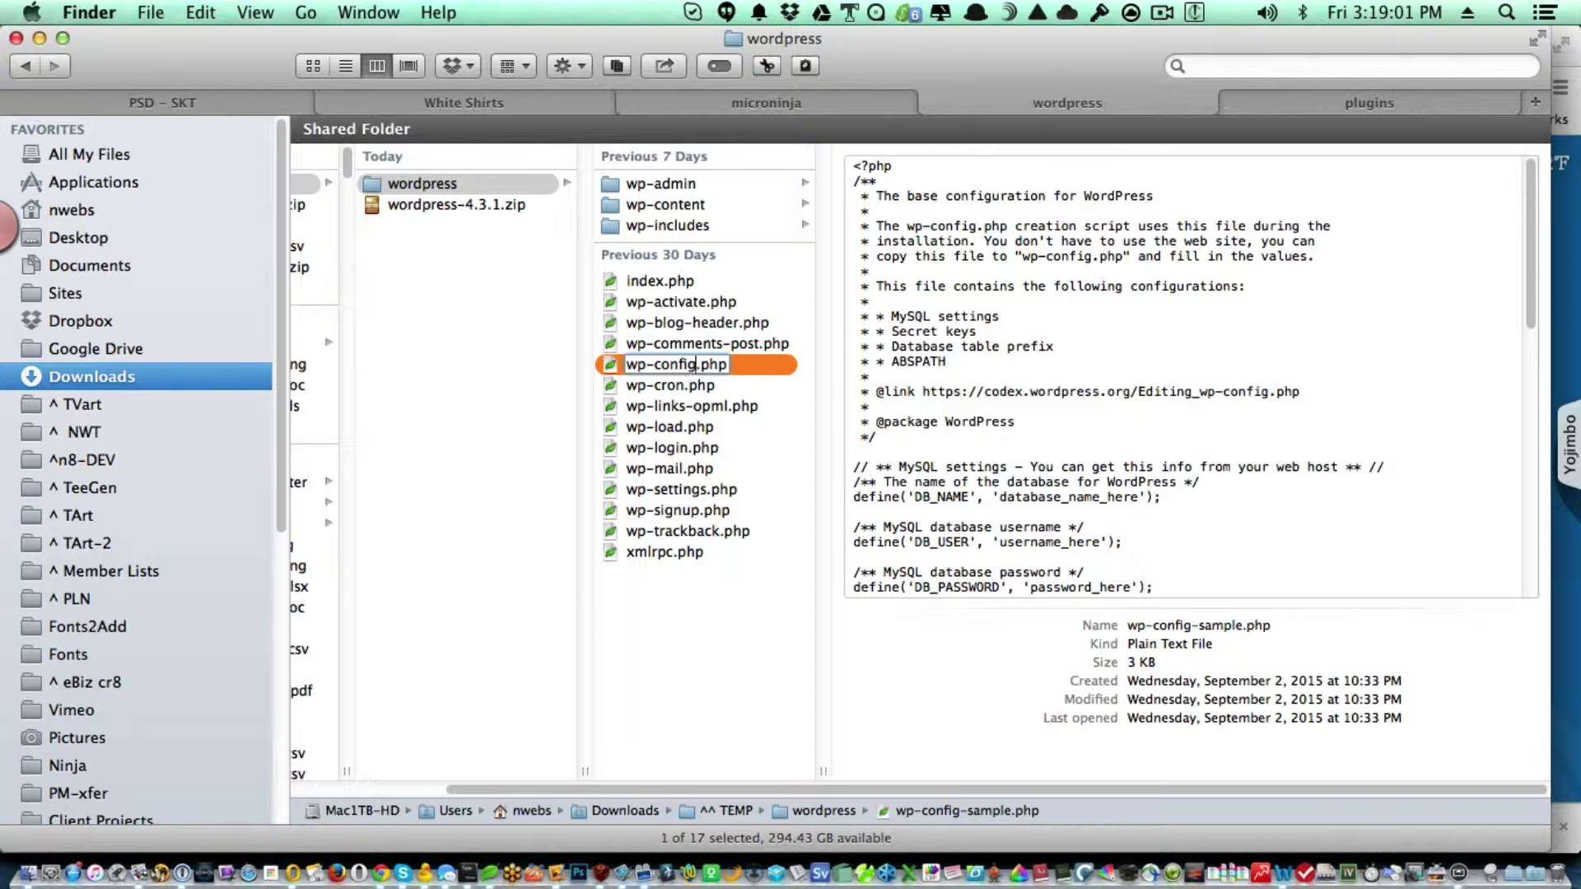
click(706, 617)
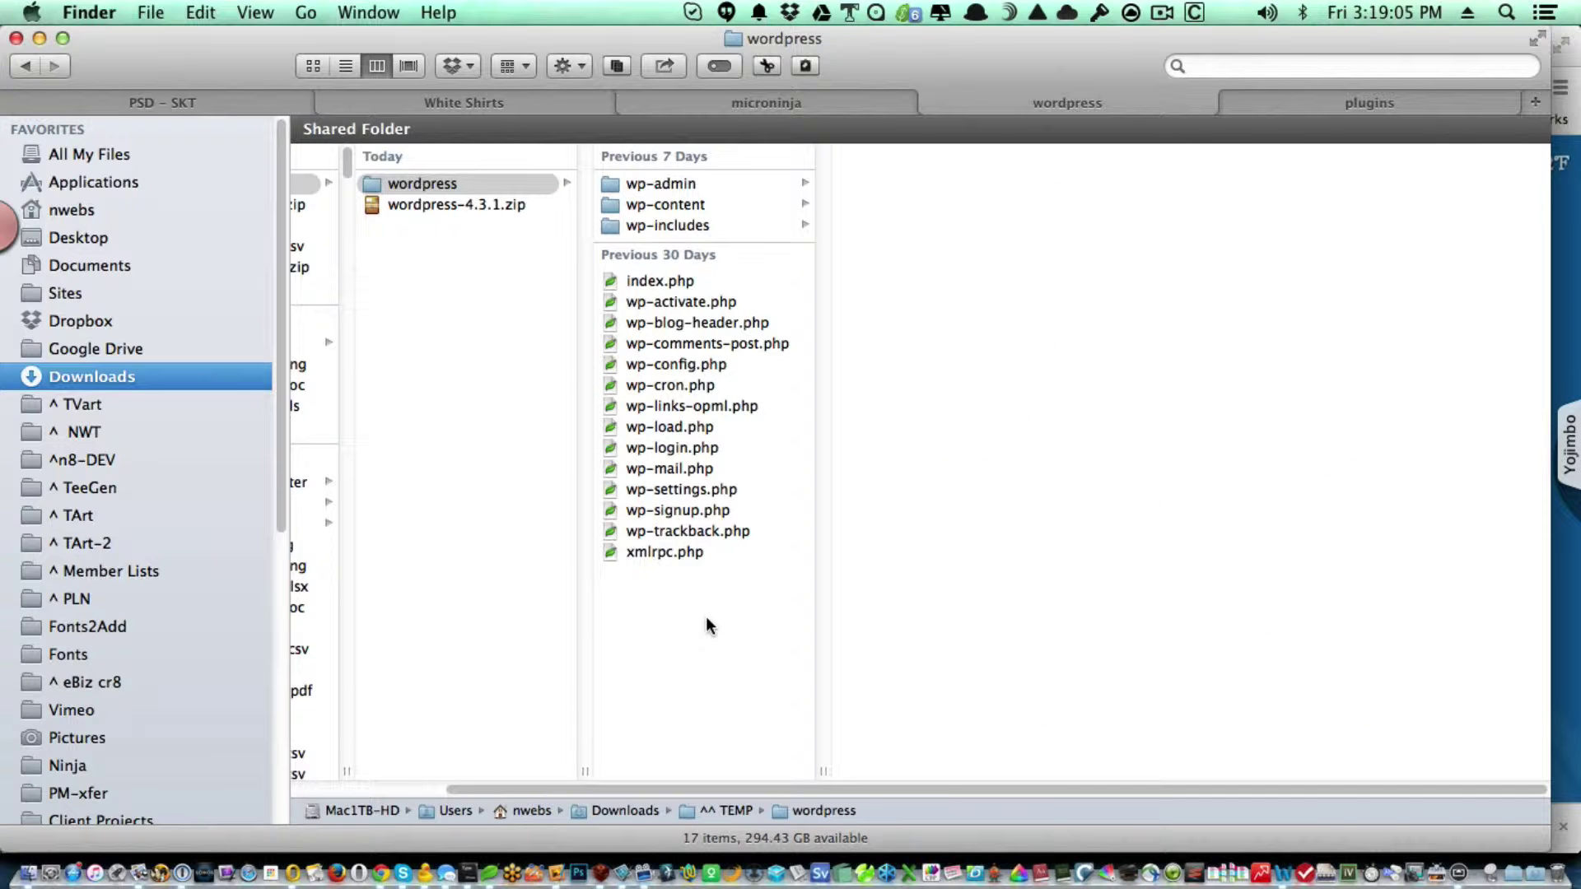
click(704, 366)
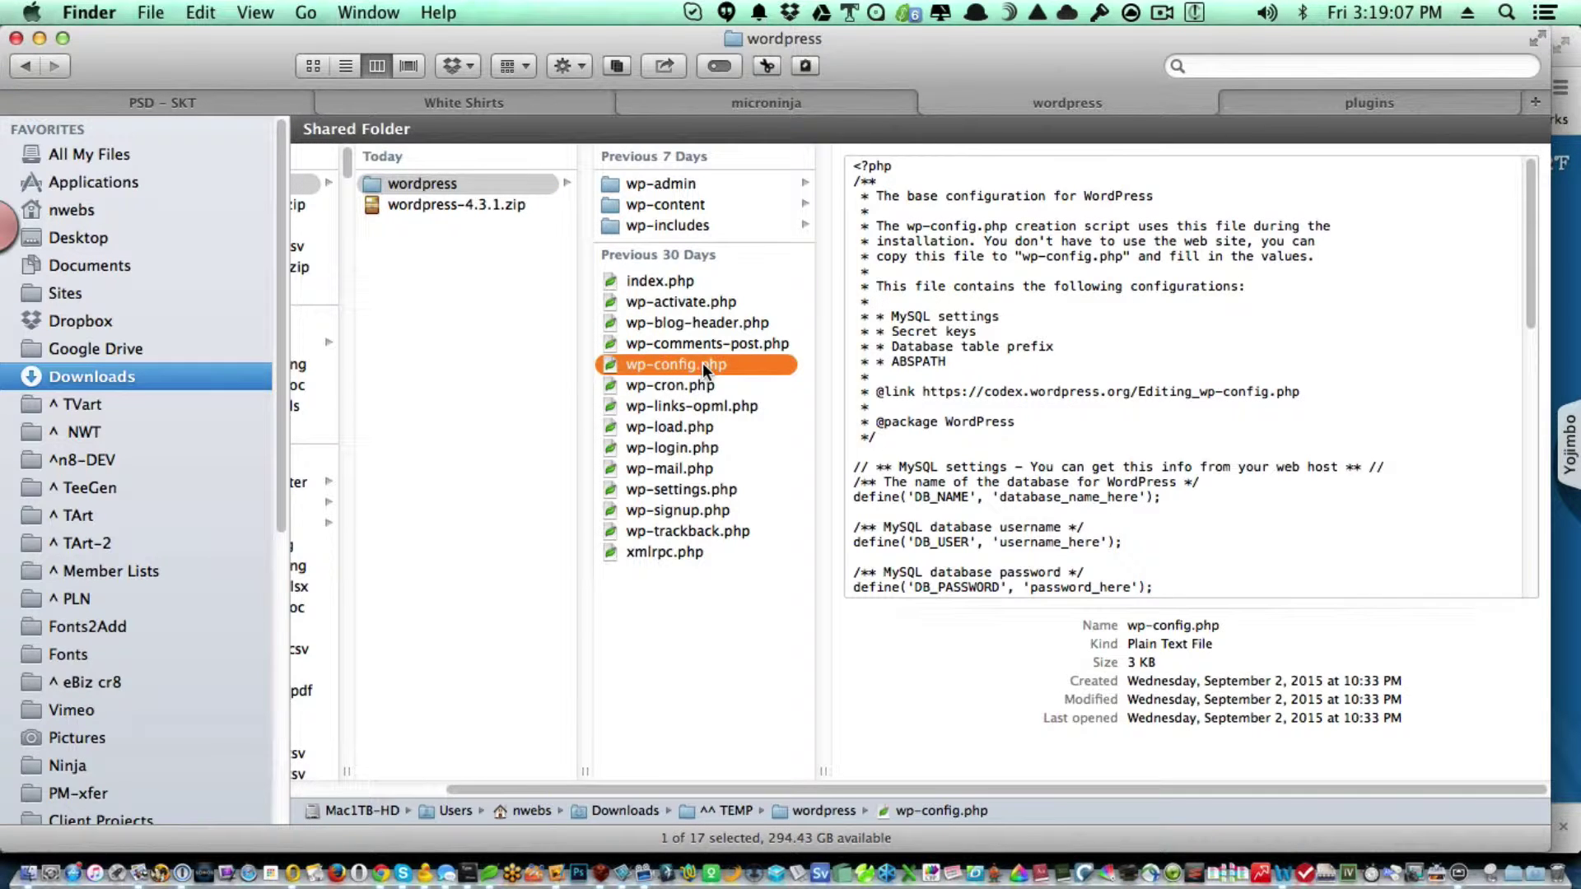
key(super+Tab)
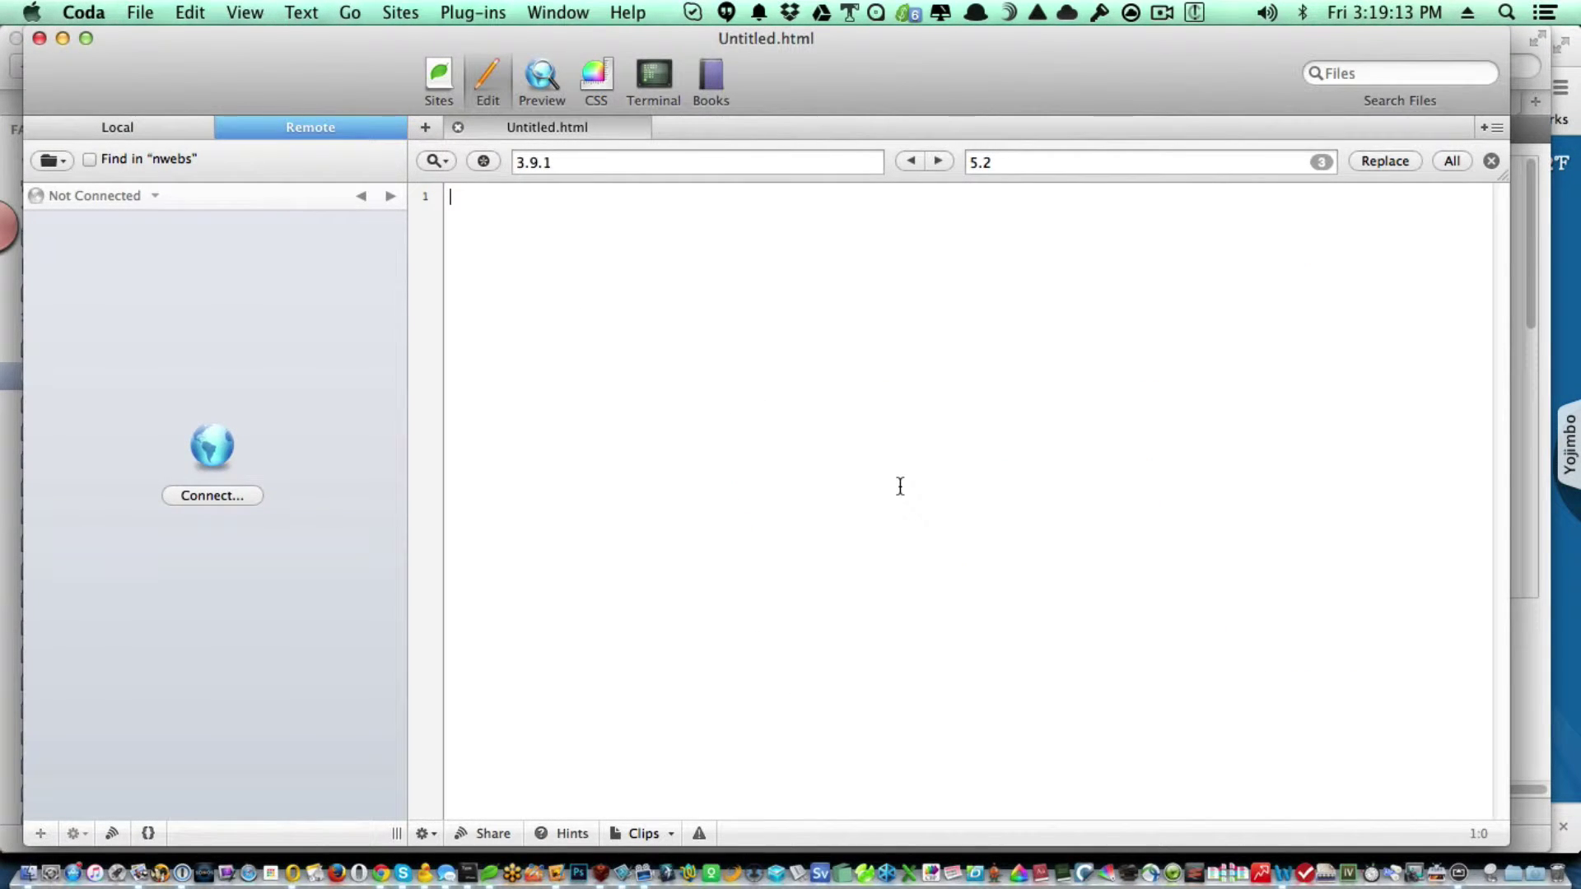
Open the WP - 4.0 TVend wp-config.php in Coda and copy its three Security Ninja lines.
key(super+Tab)
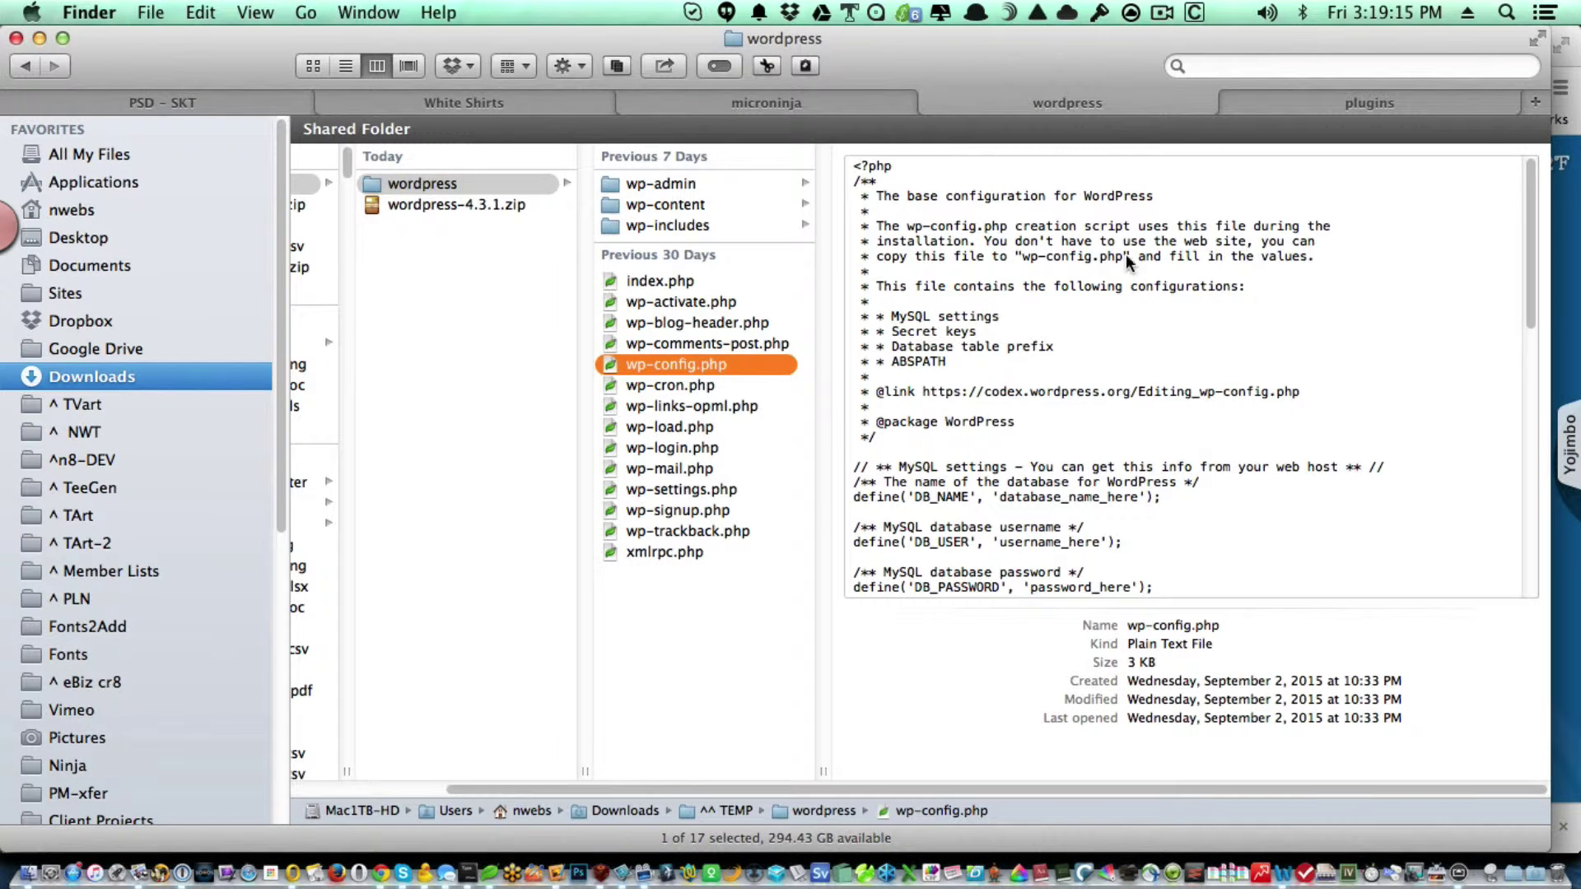
click(1302, 105)
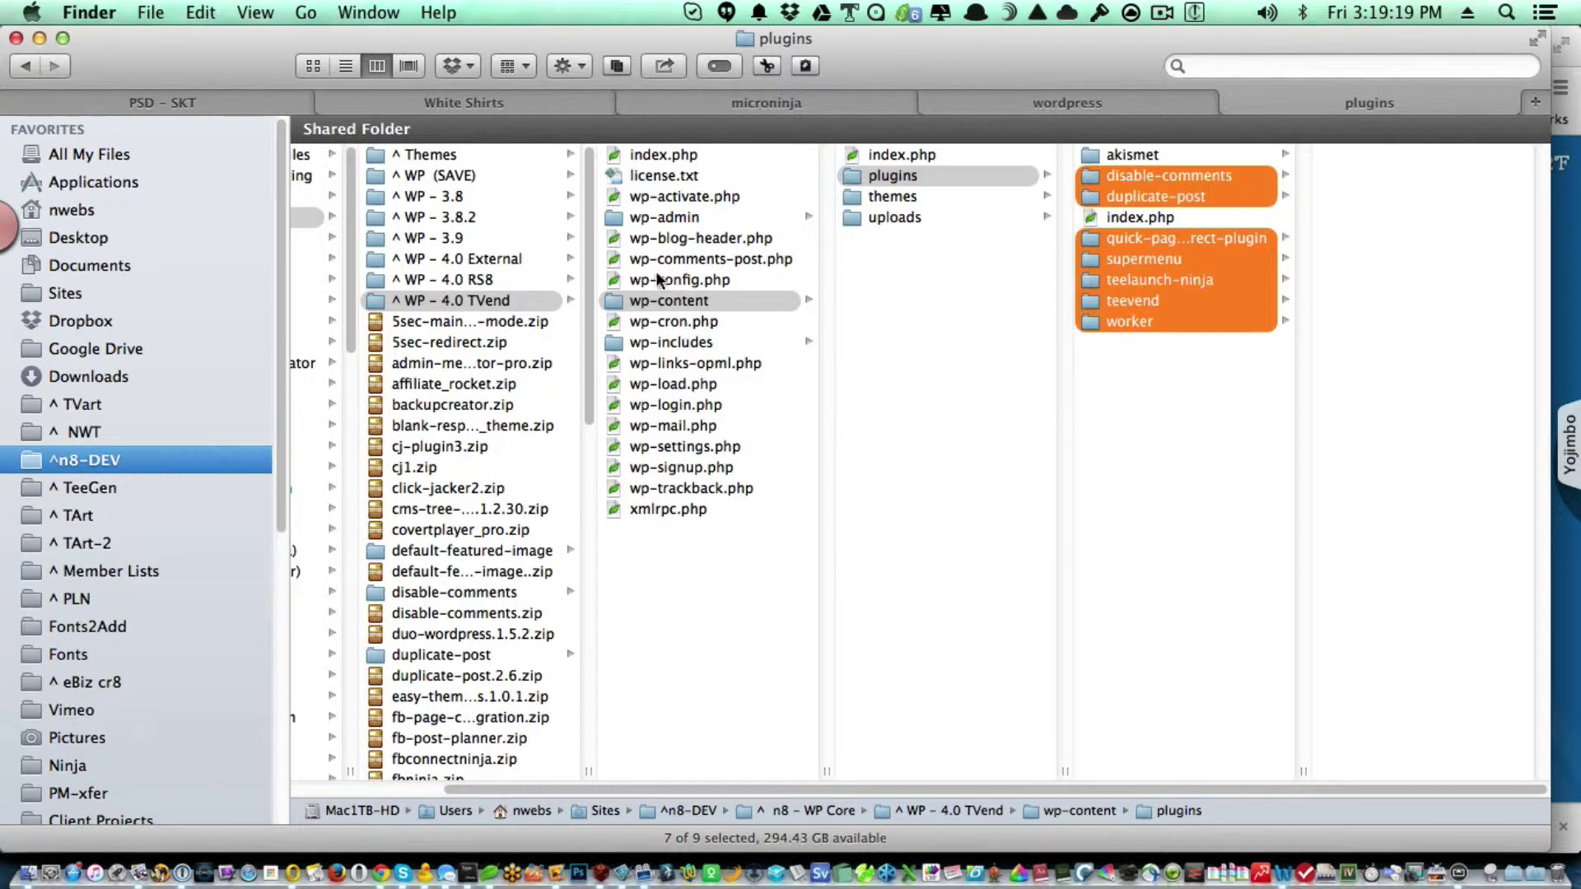
click(620, 280)
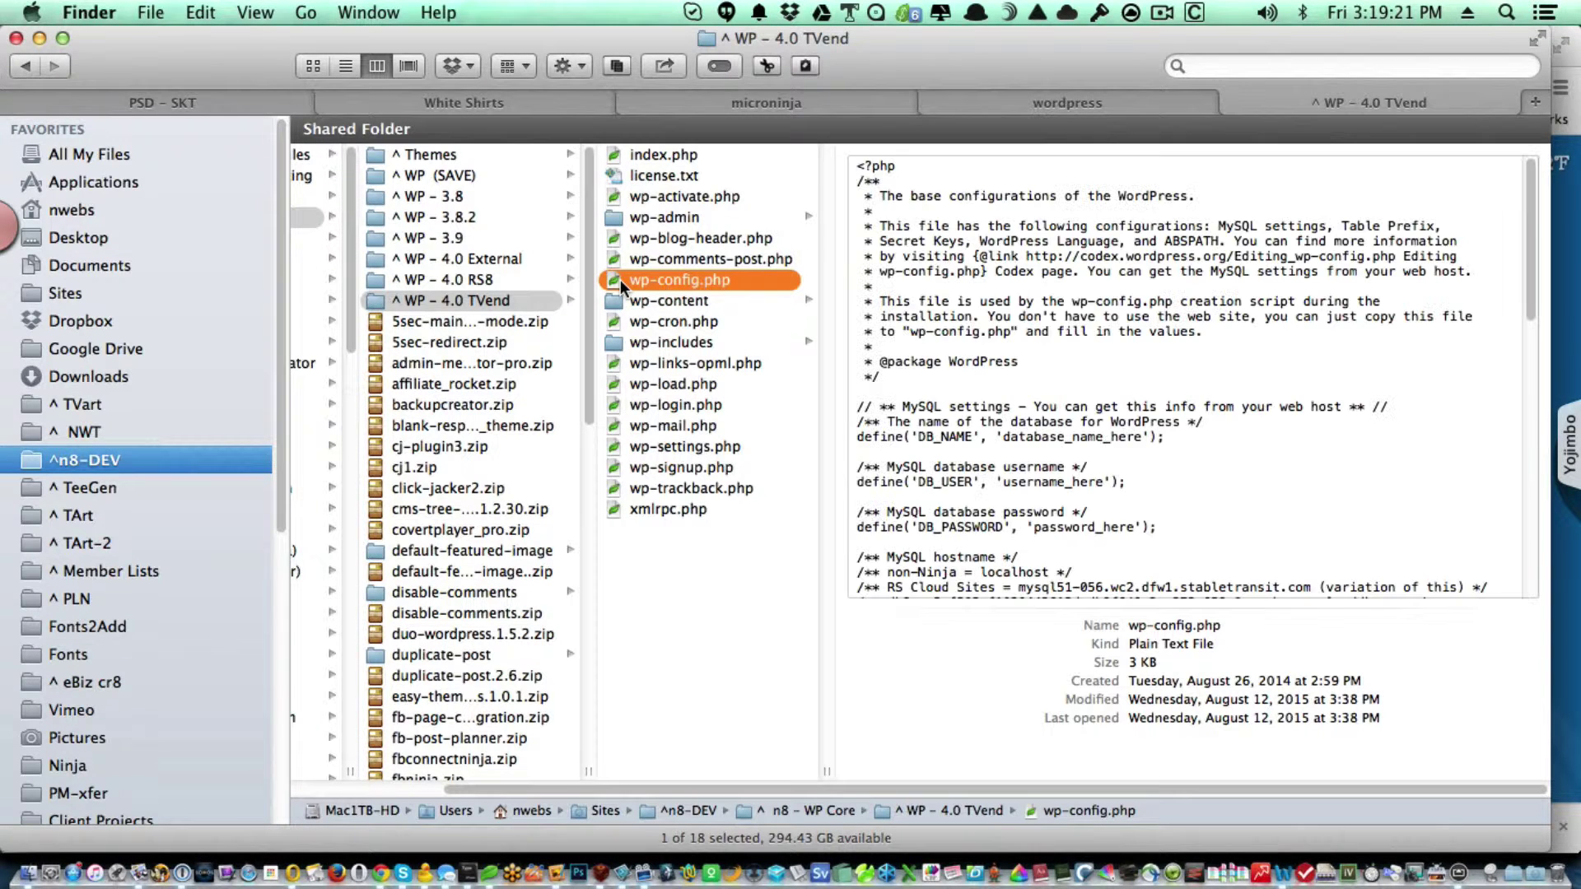
double_click(620, 279)
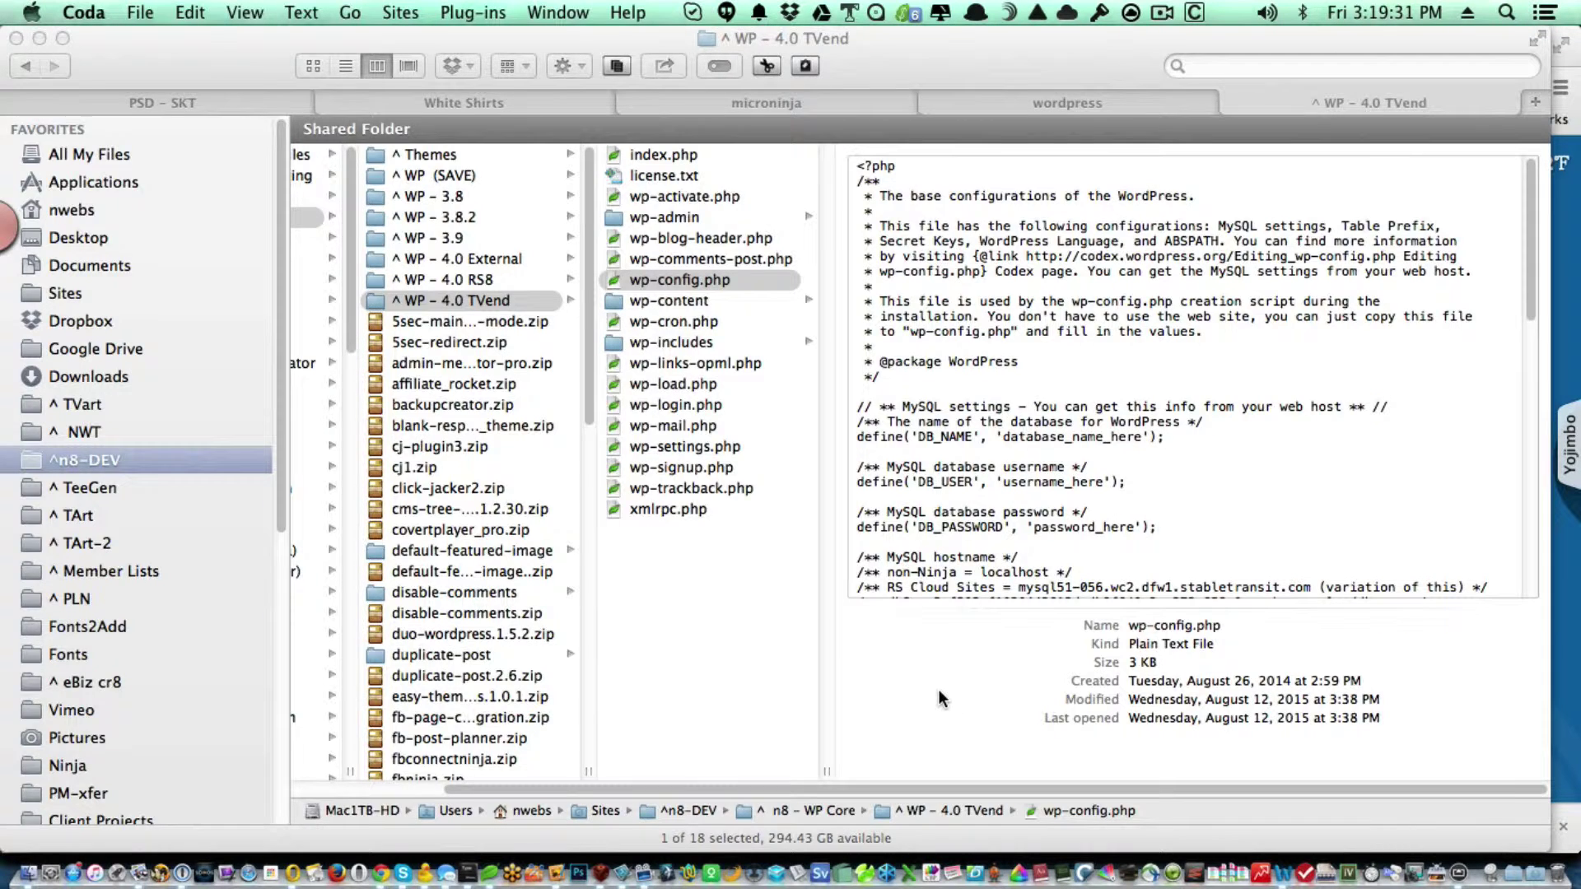
key(super+o)
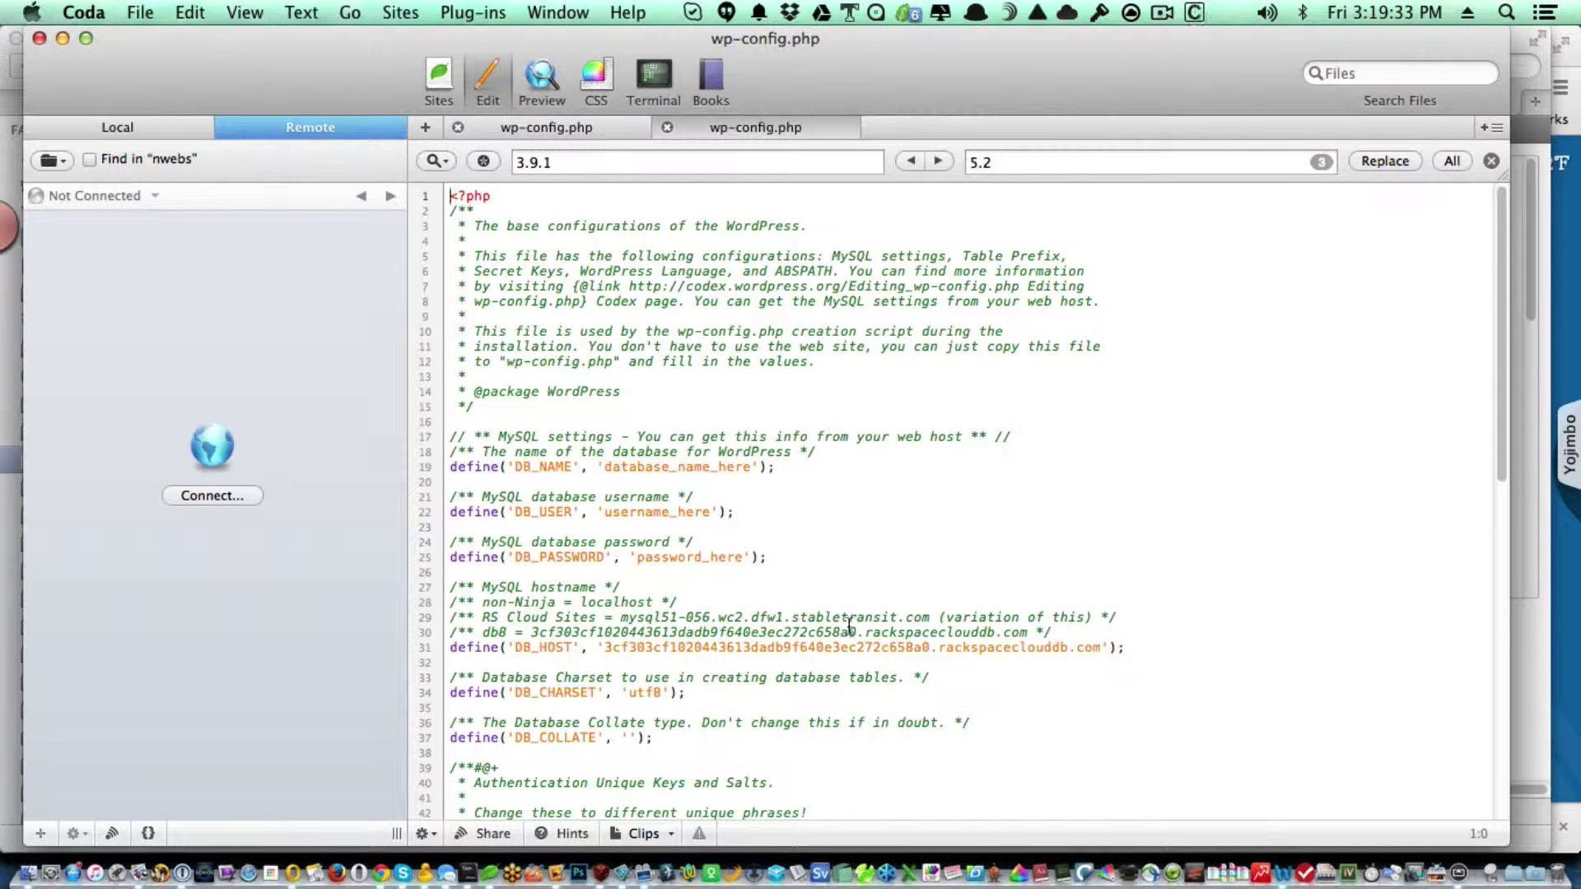
scroll(1295, 591, down, 5)
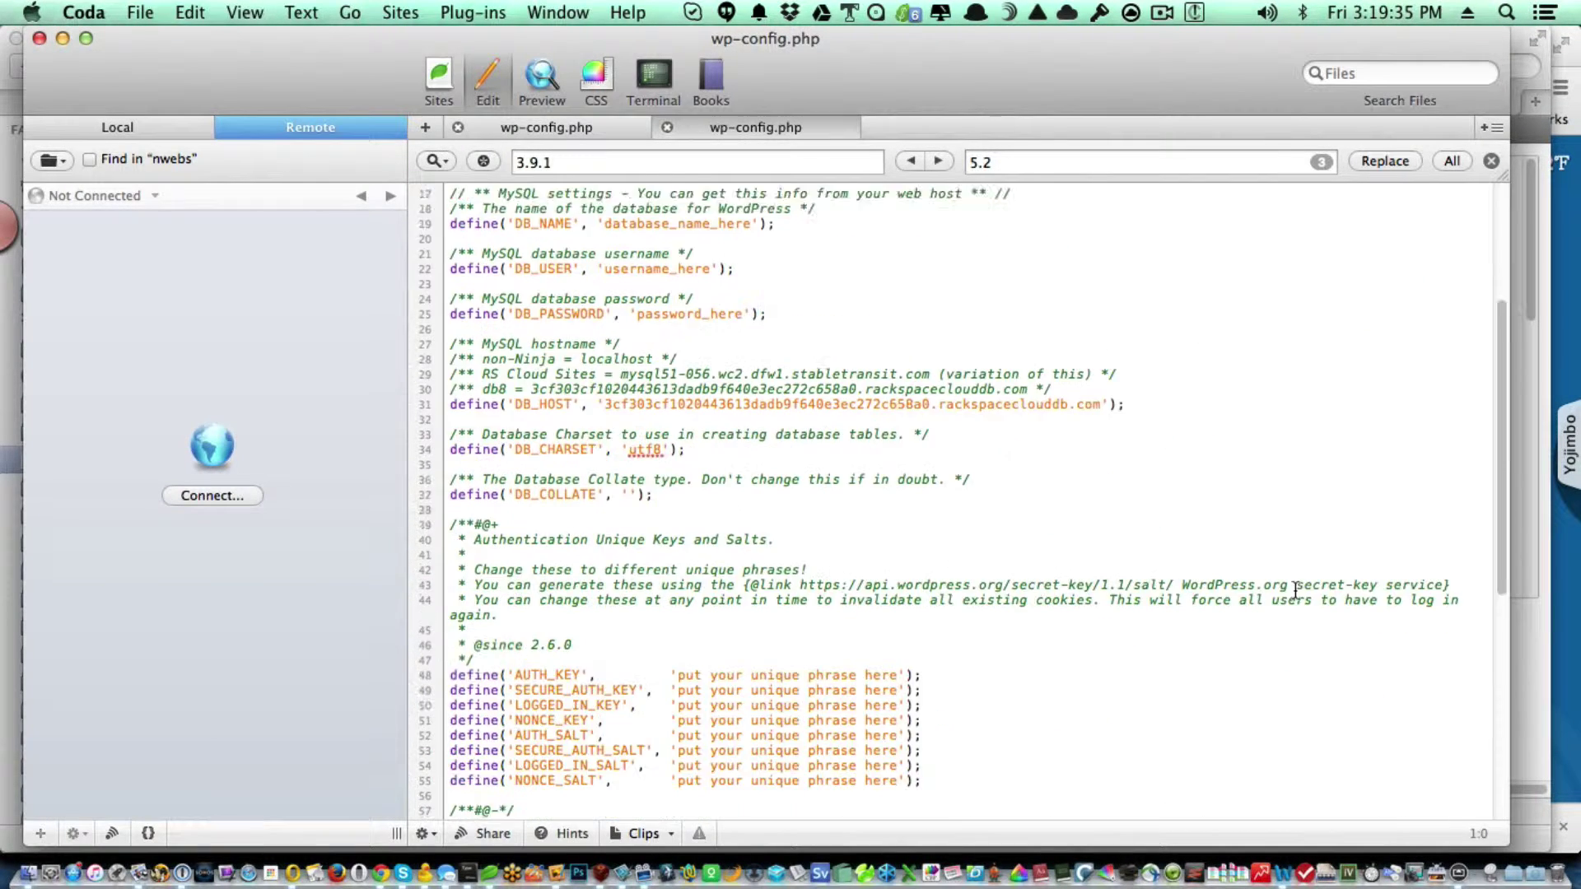
scroll(1296, 591, down, 10)
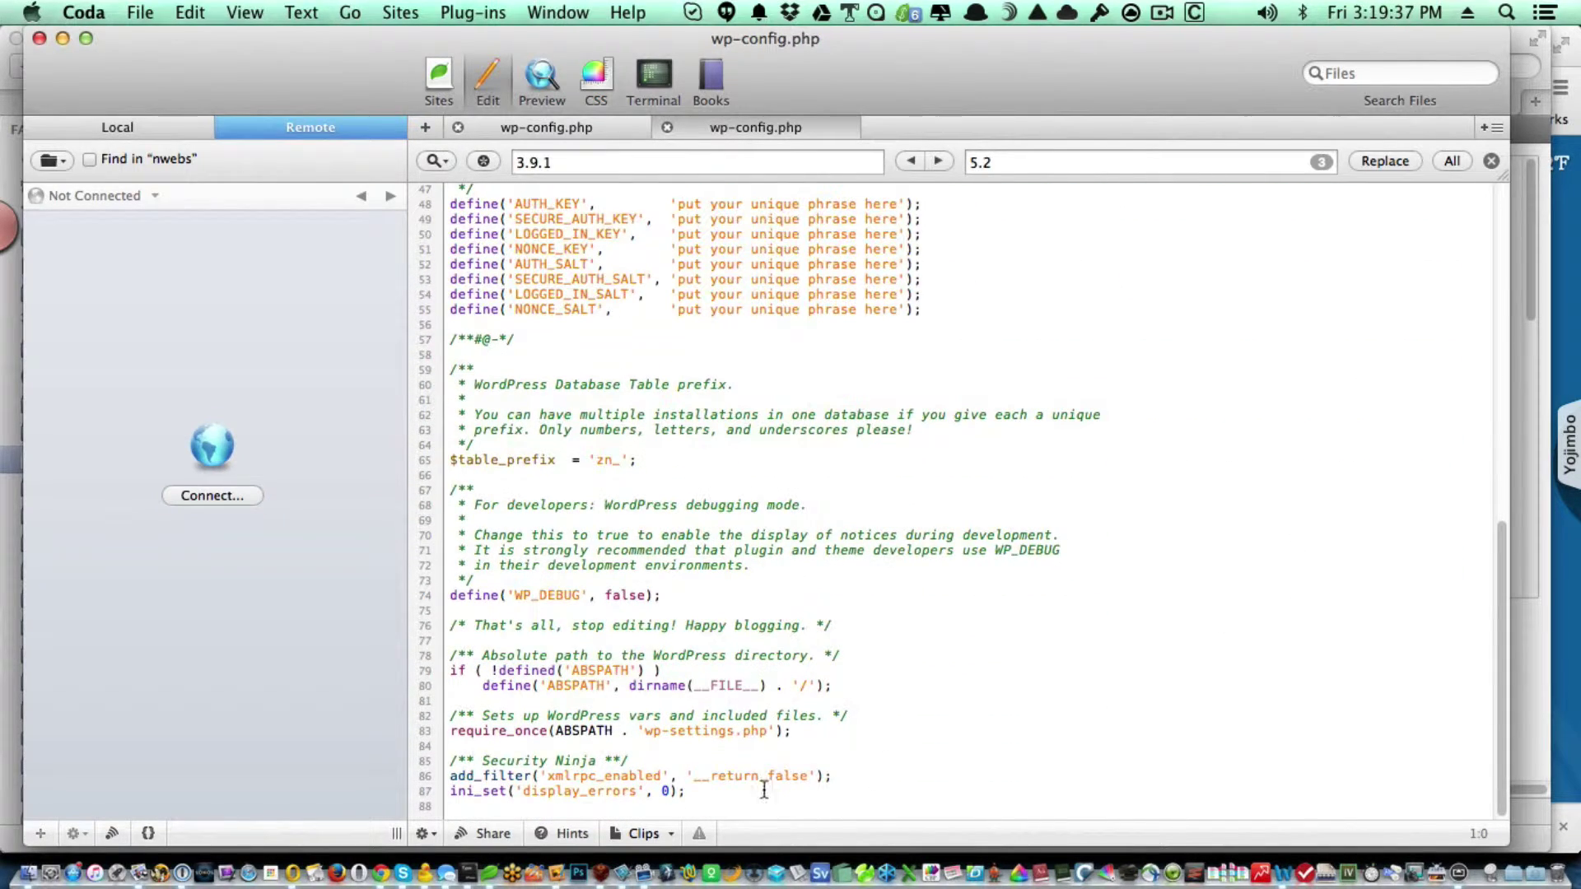
drag(726, 793, 417, 762)
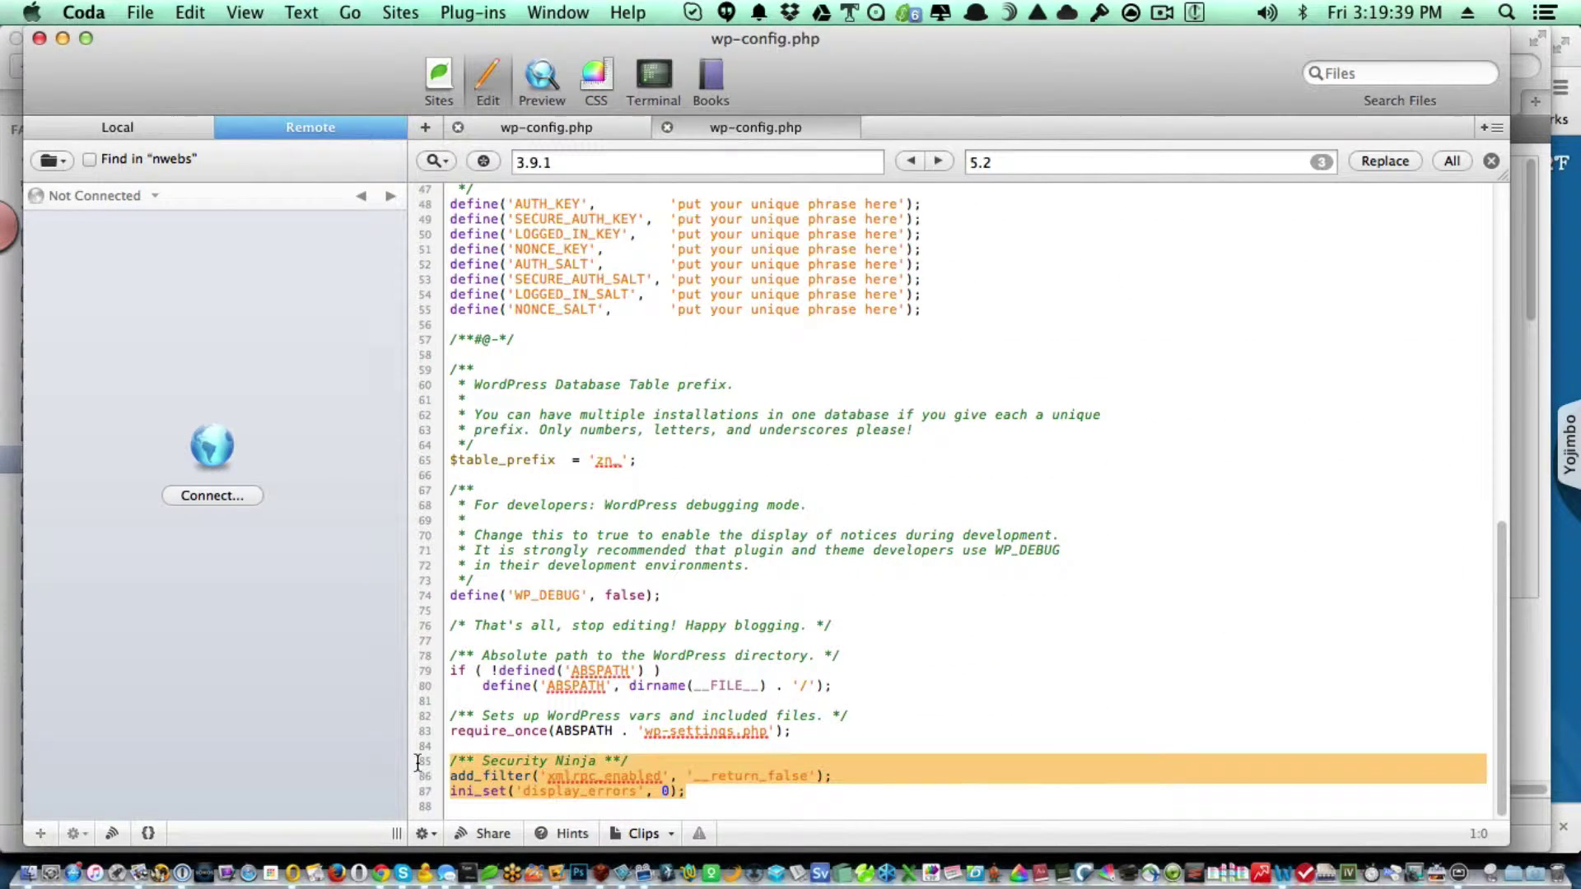
key(super+c)
Paste the Security Ninja lines after require_once in the new wp-config.php, then save and close it.
click(568, 128)
scroll(806, 628, down, 15)
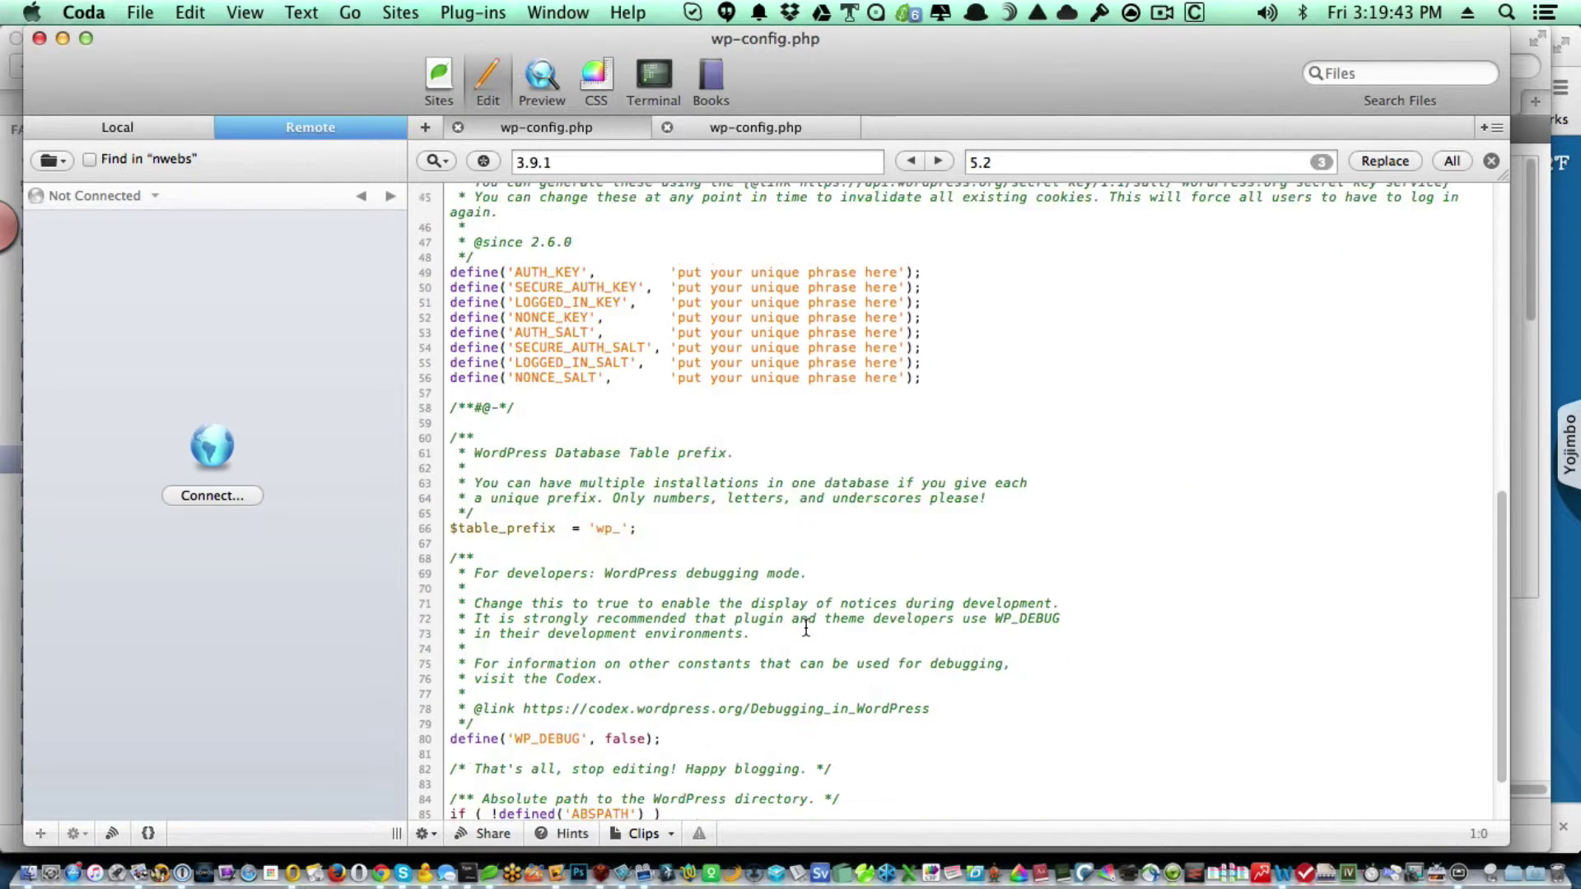
scroll(806, 628, down, 2)
click(815, 792)
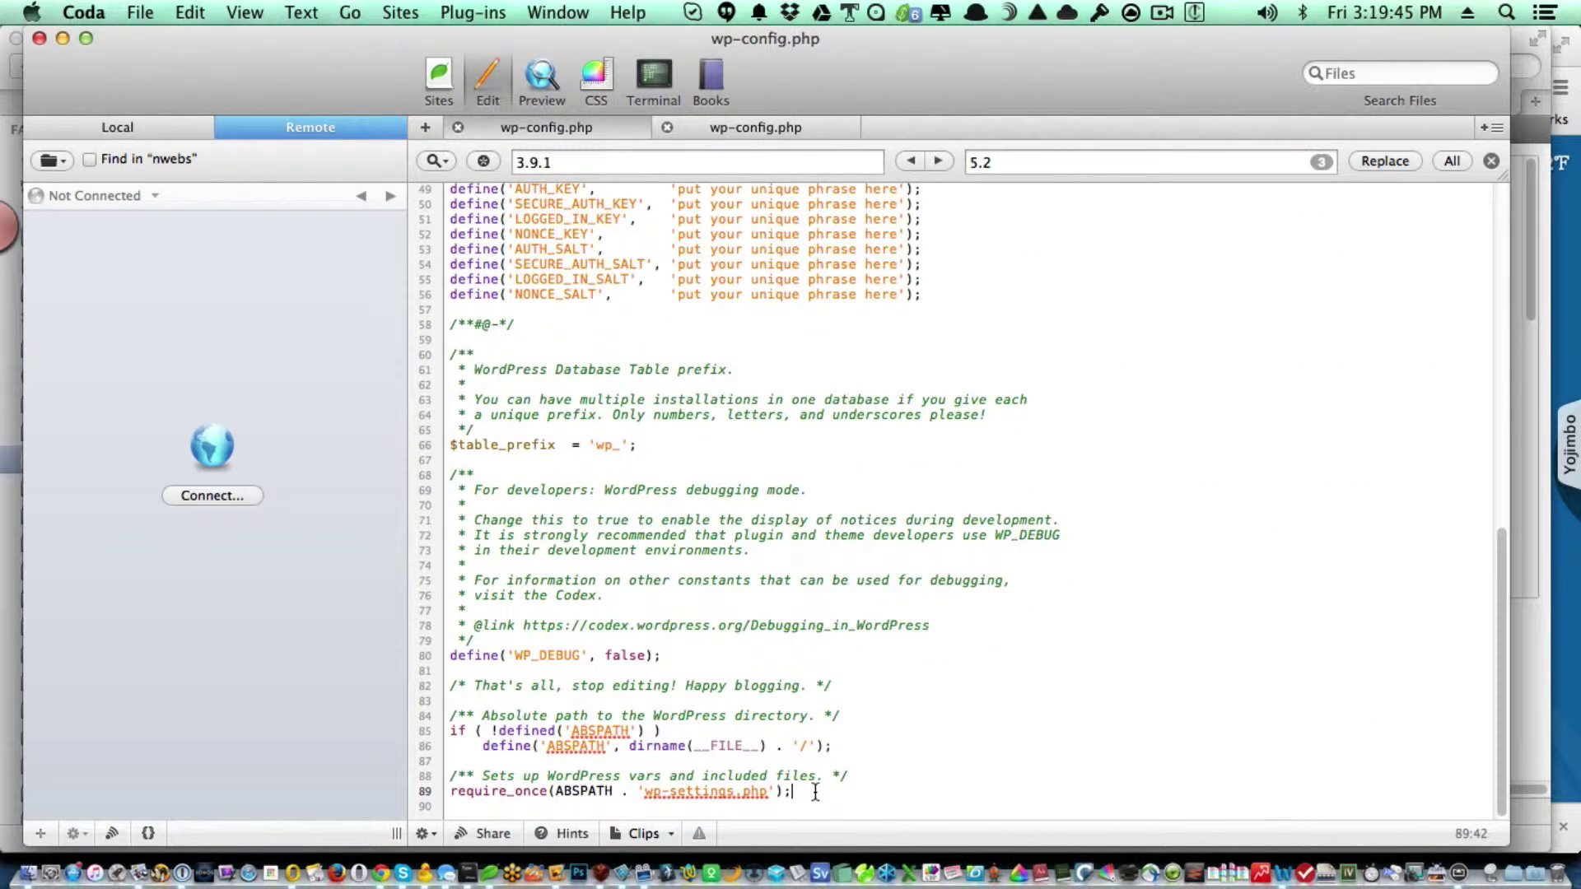
key(super+v)
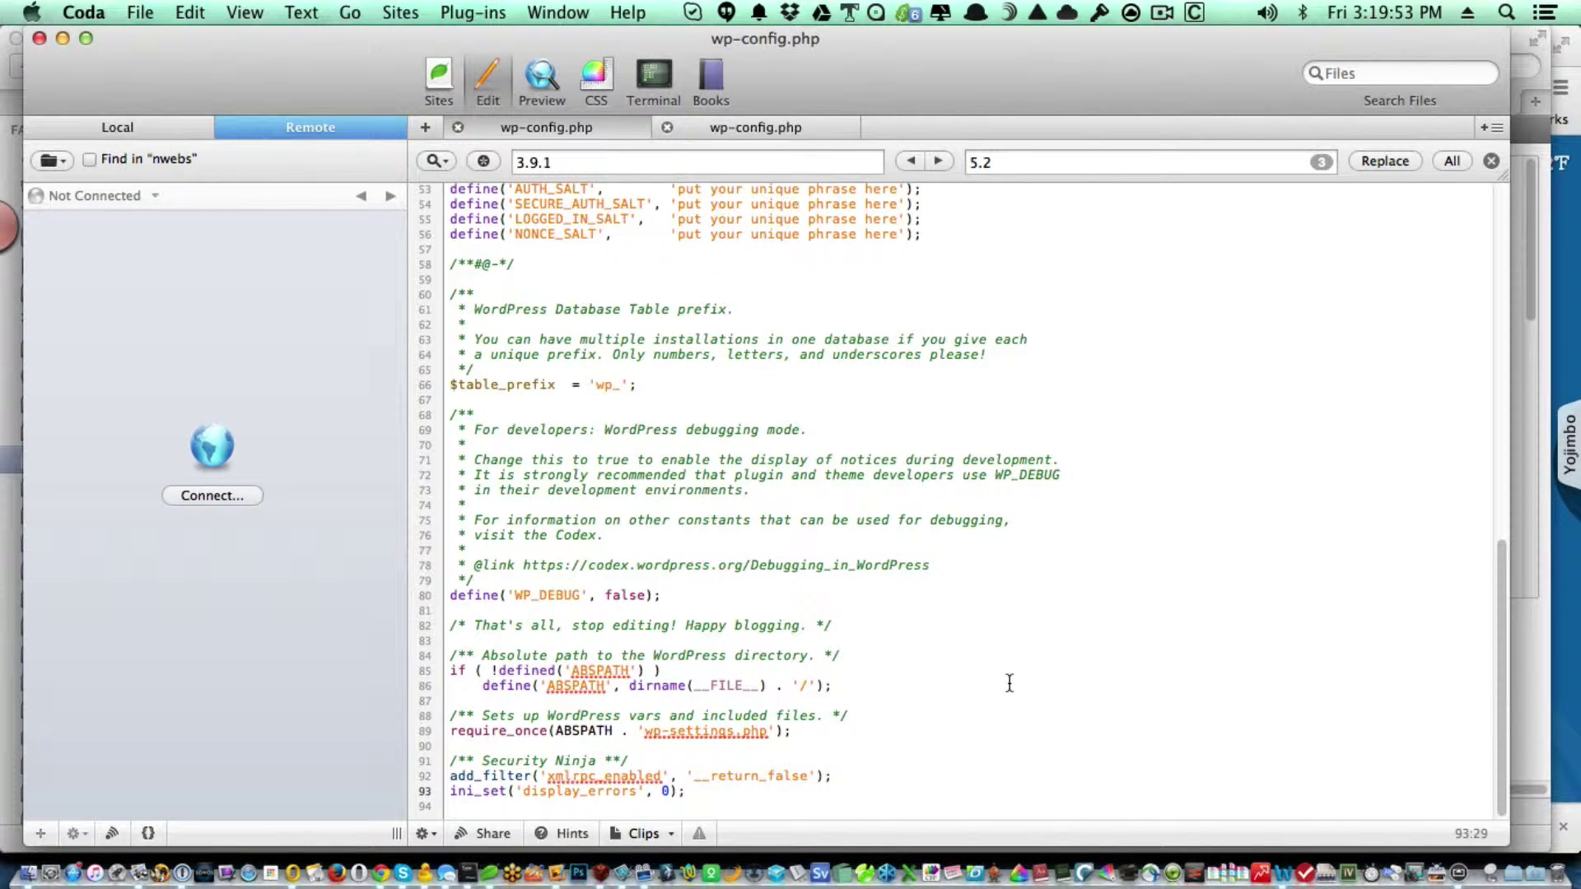
key(super+n)
key(super+Tab)
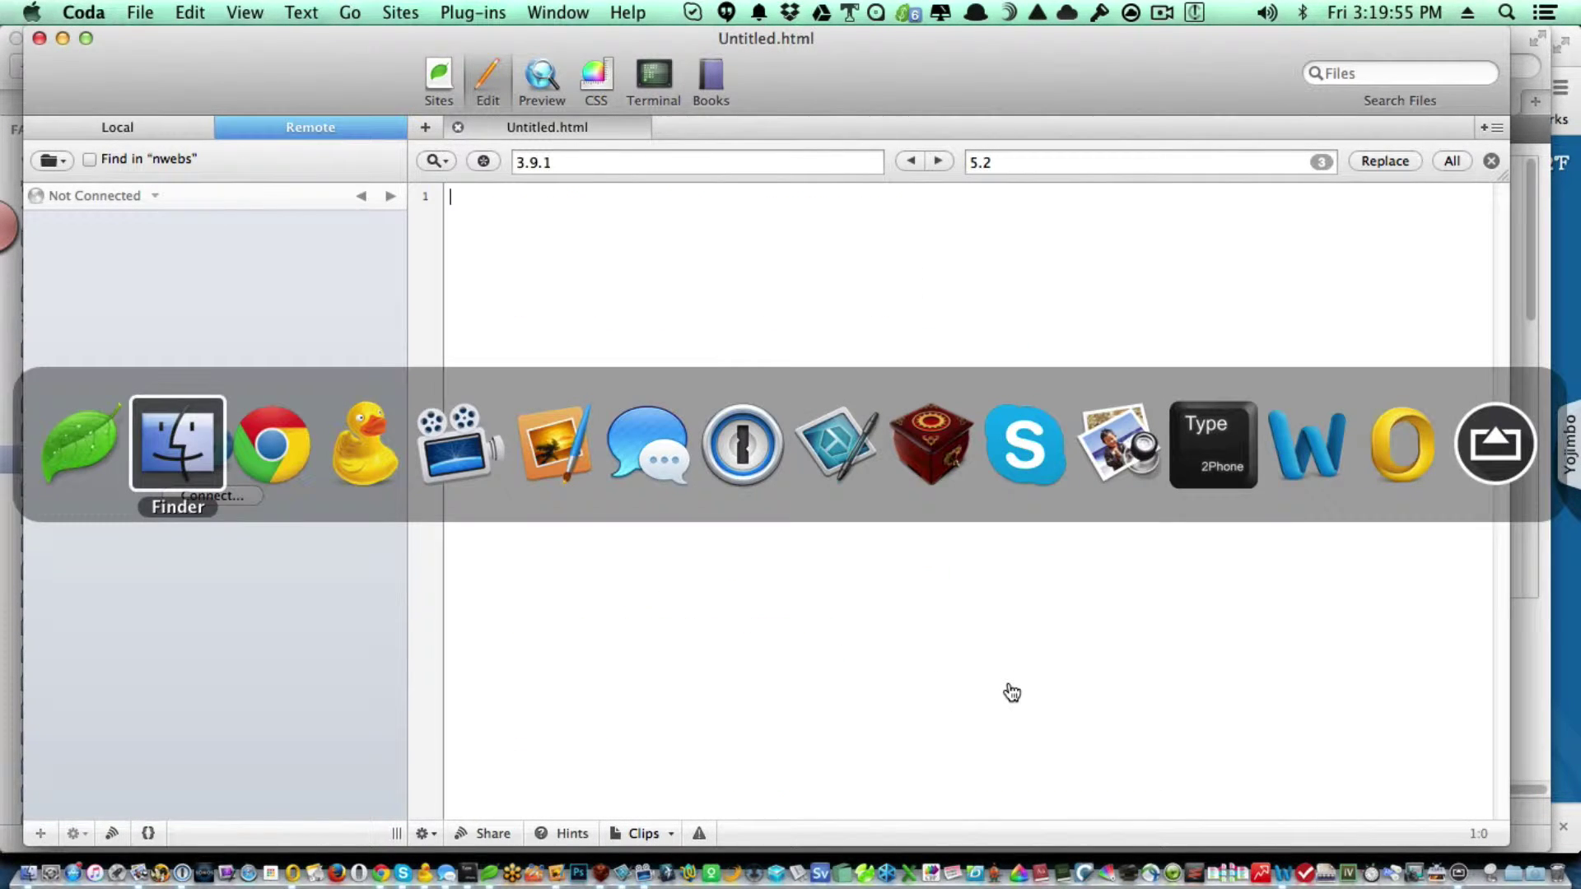
key(super+Tab)
key(super+Tab)
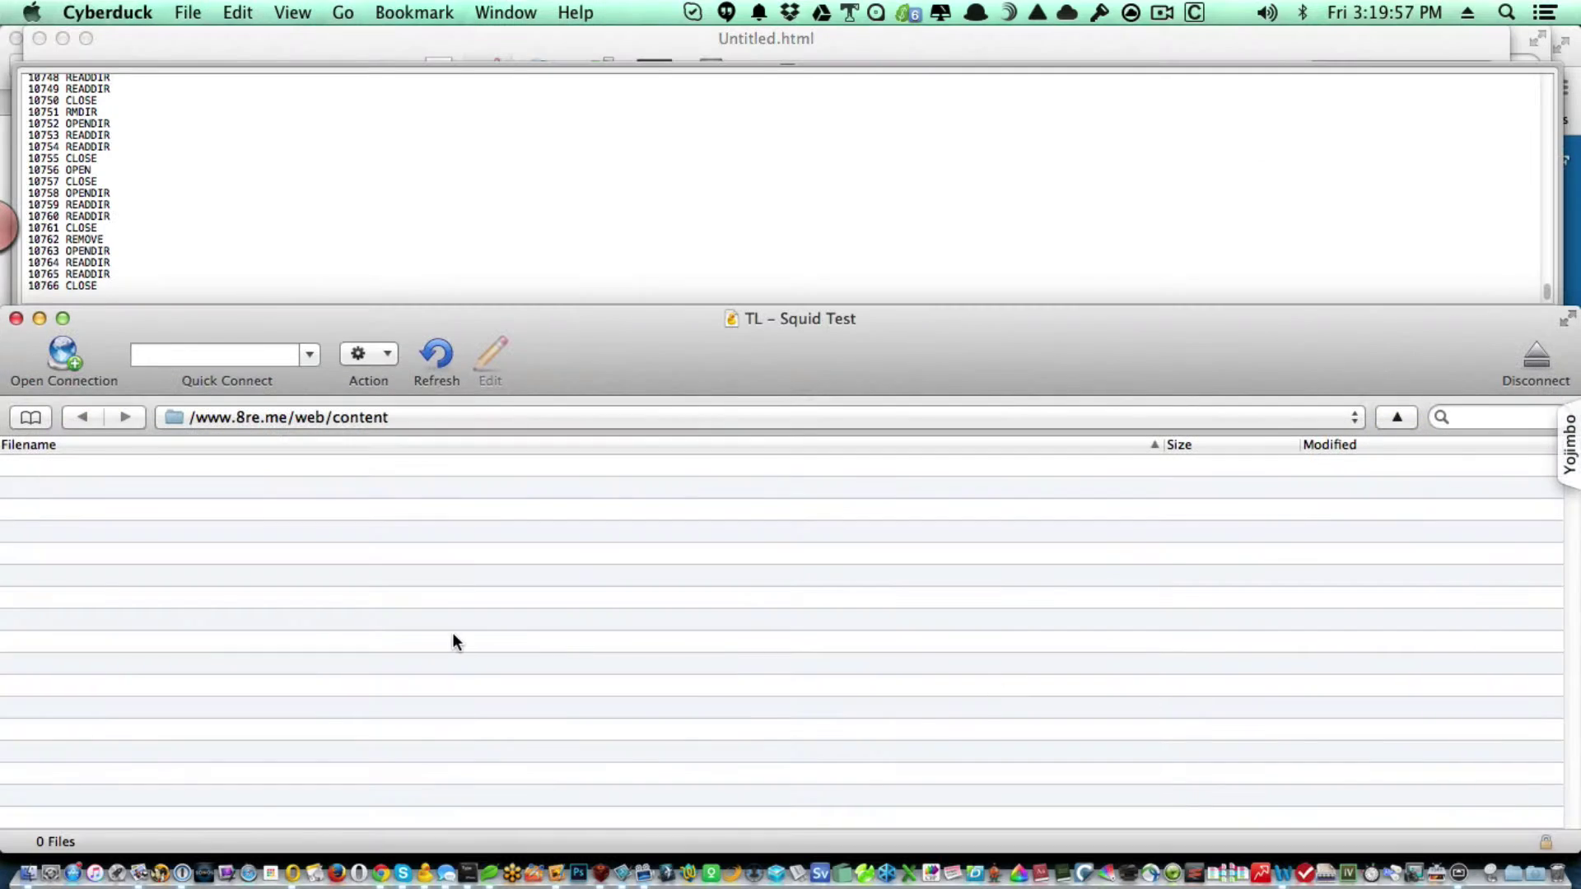
right_click(373, 639)
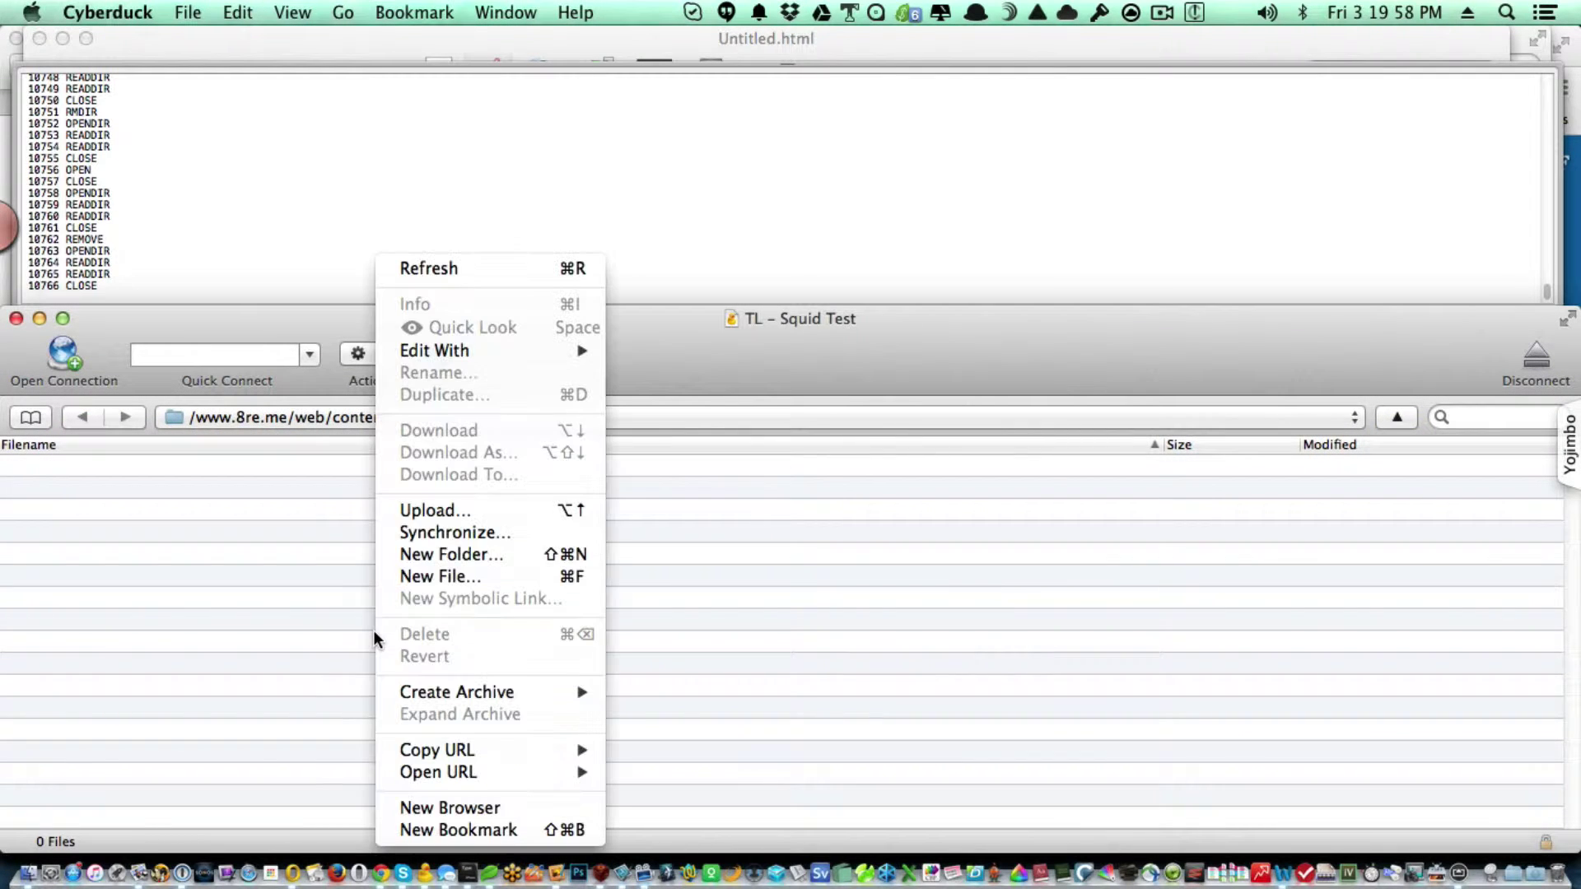
click(504, 511)
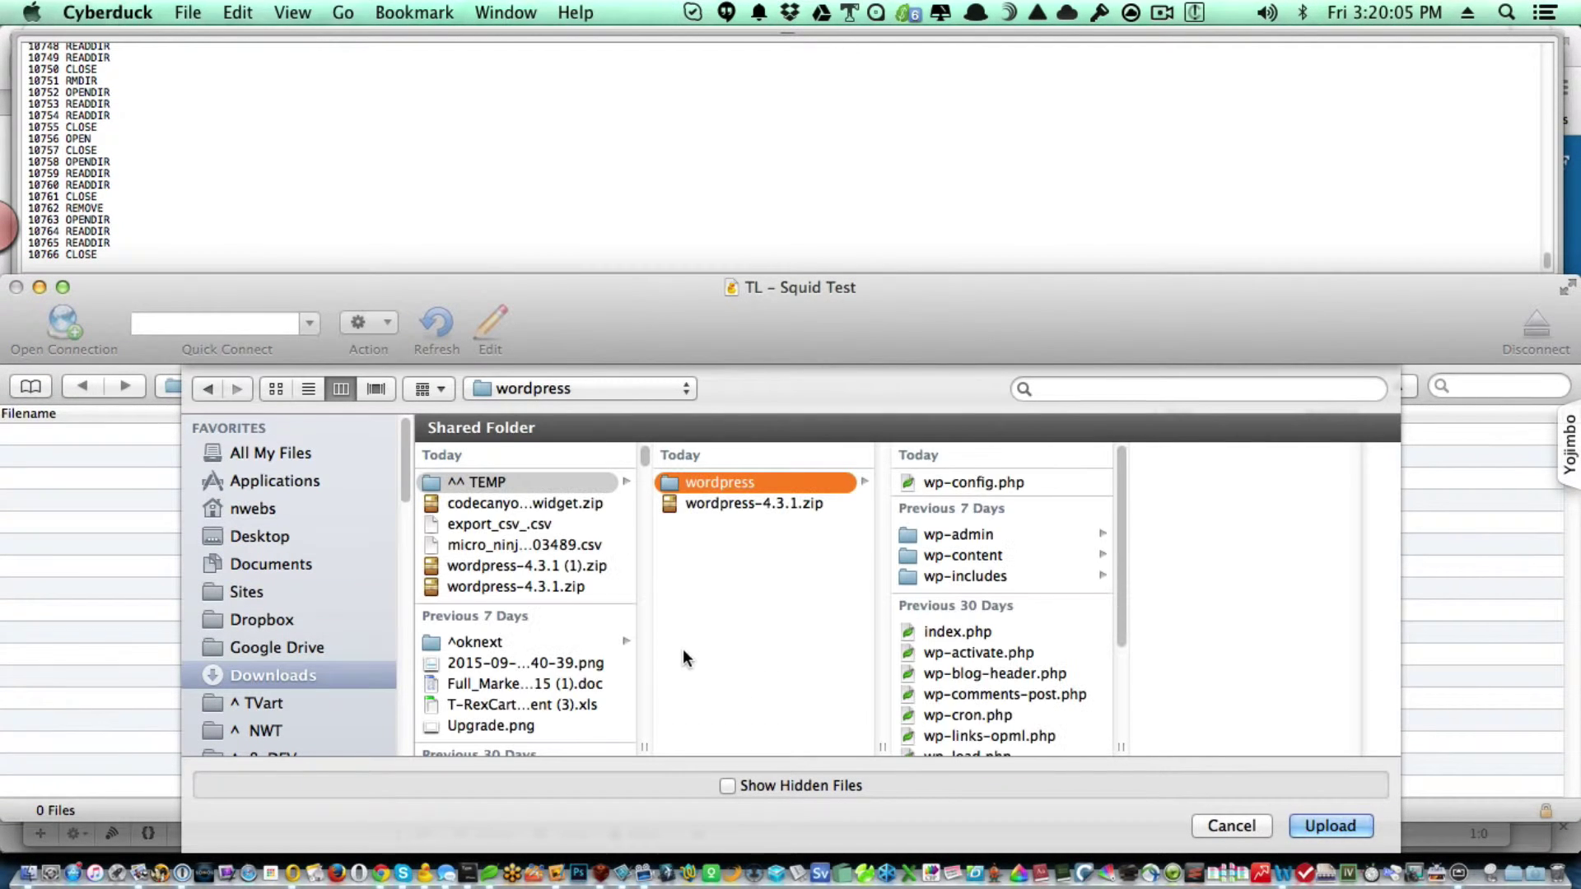
click(932, 483)
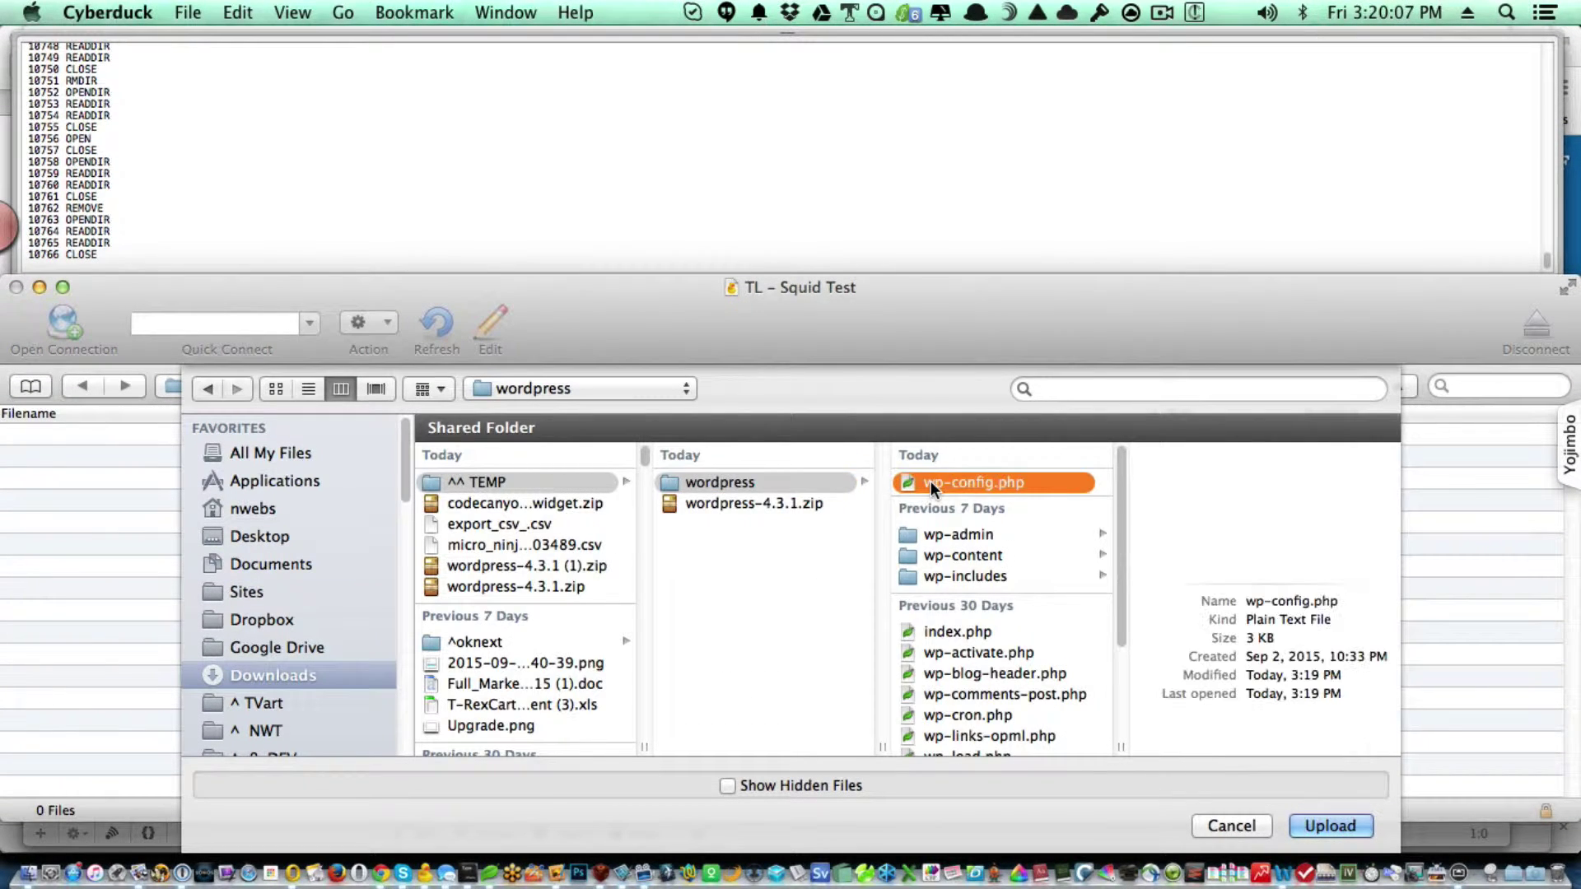
key(super+a)
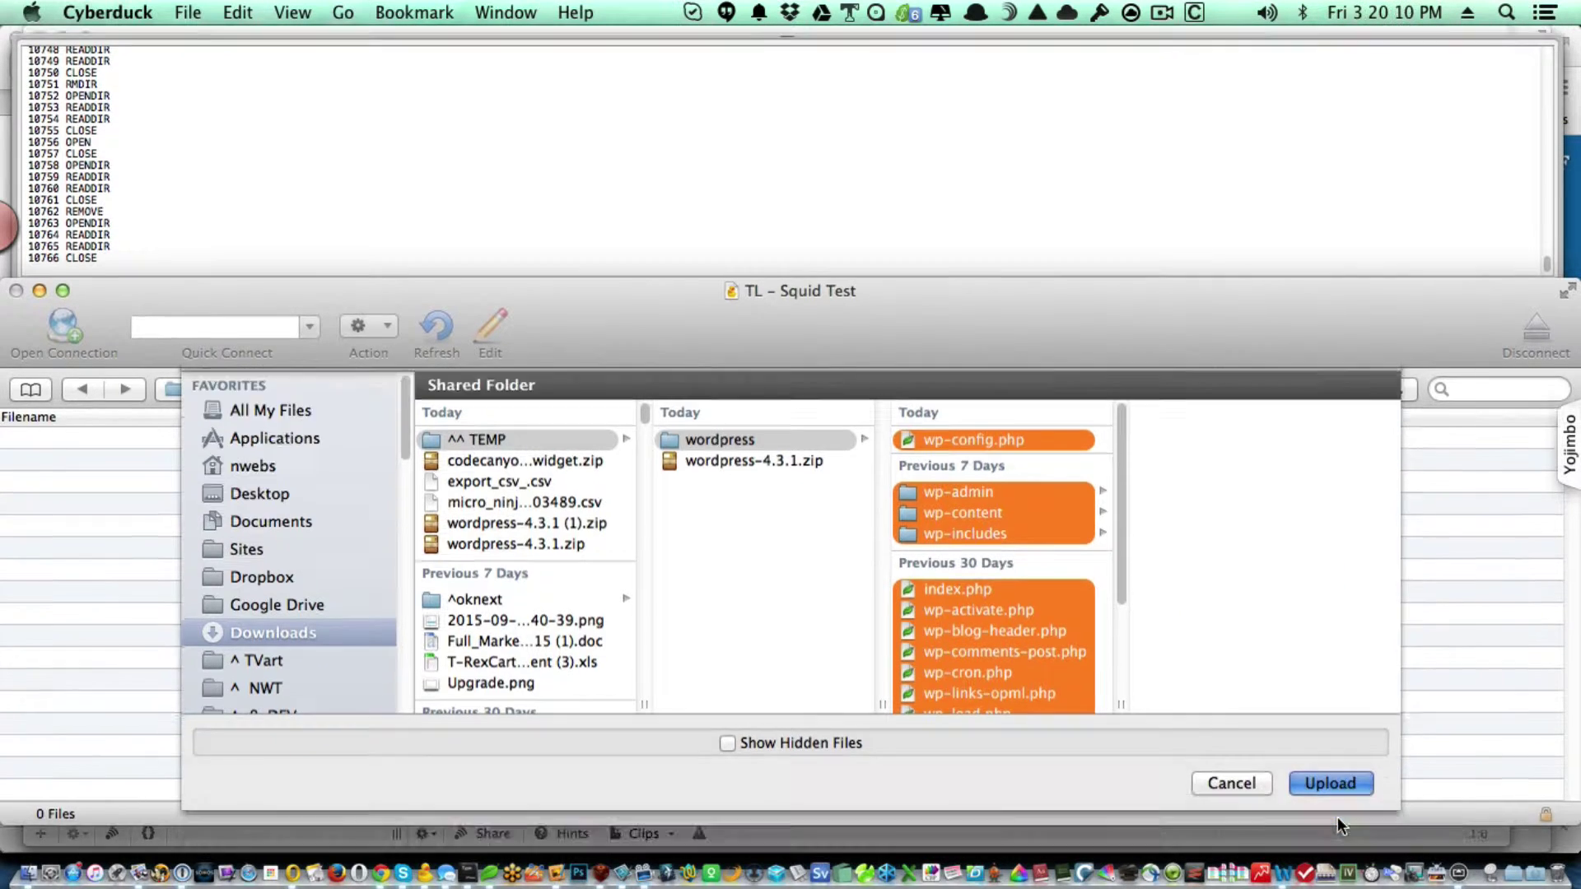
click(1329, 826)
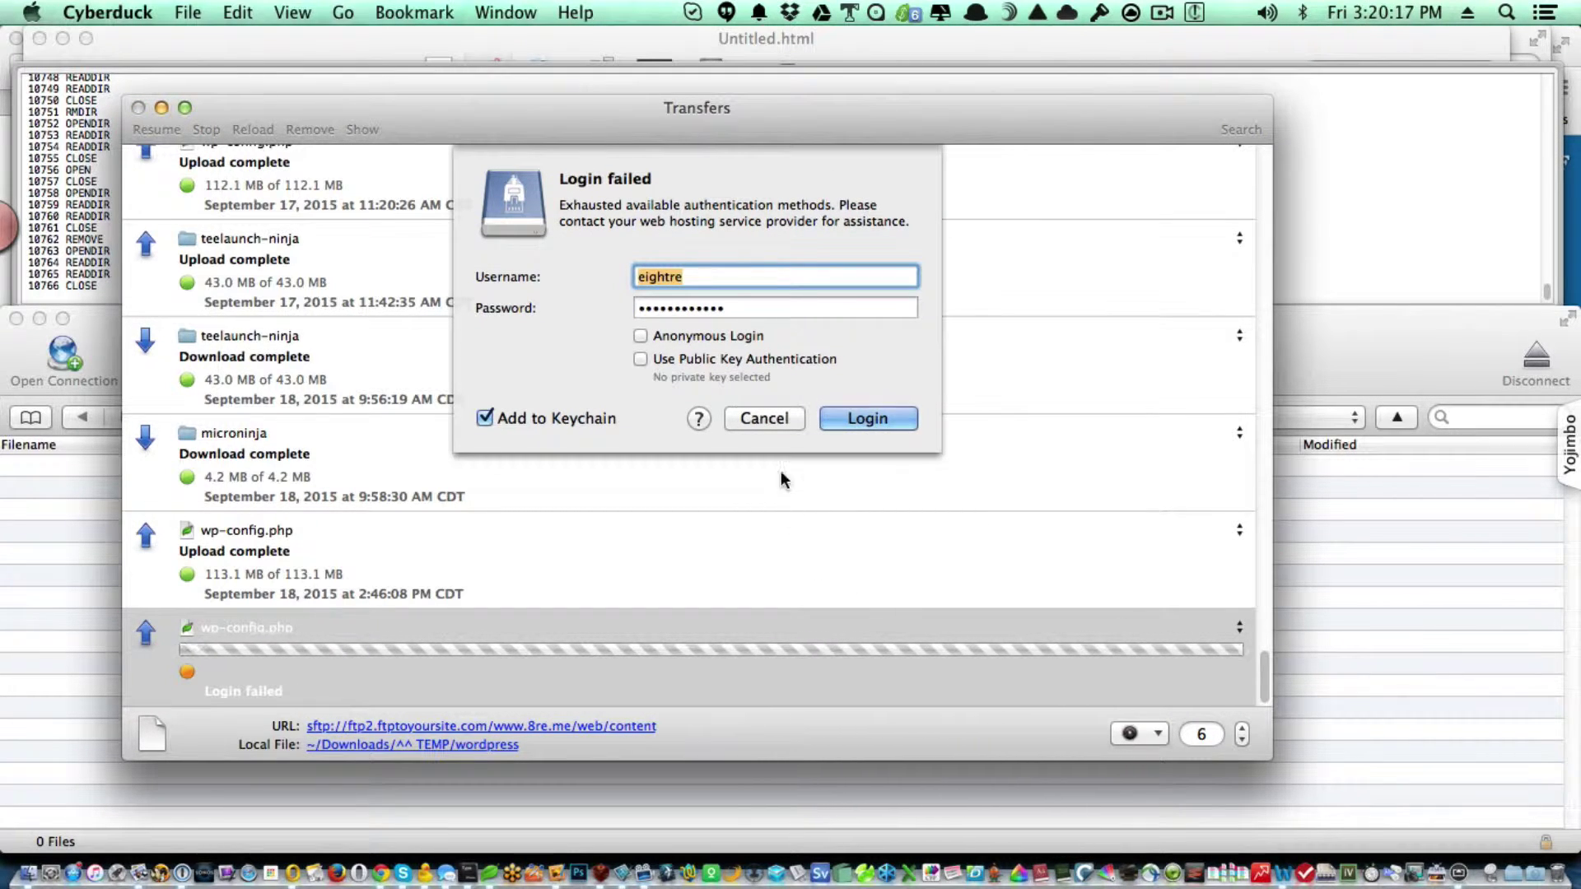
Copy the hosting account password from 1Password and retry the Cyberduck login with it.
click(729, 278)
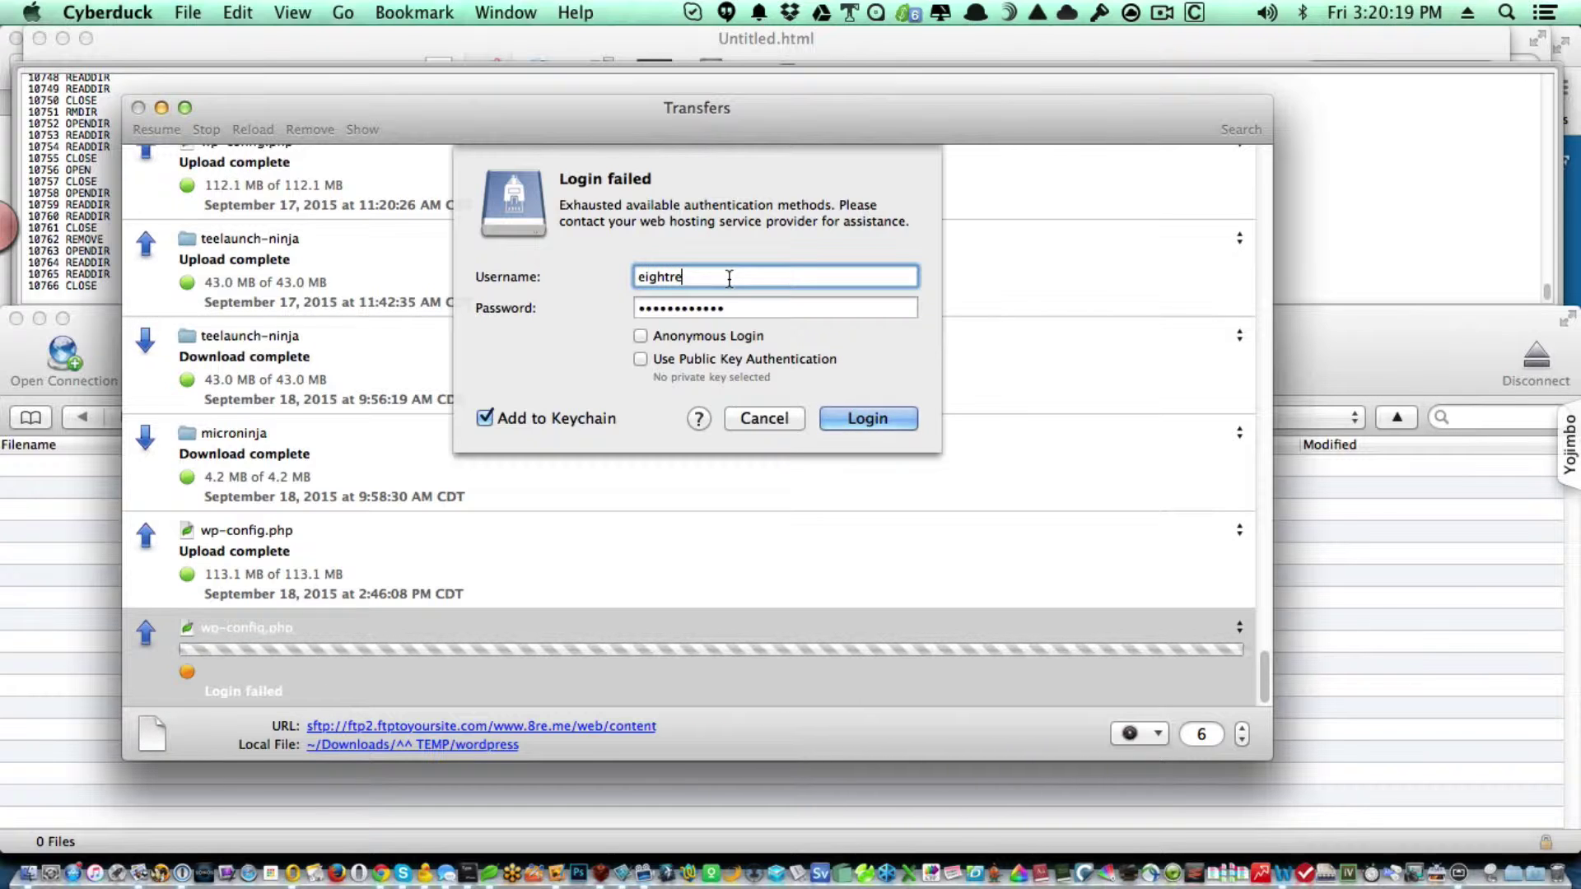
key(Tab)
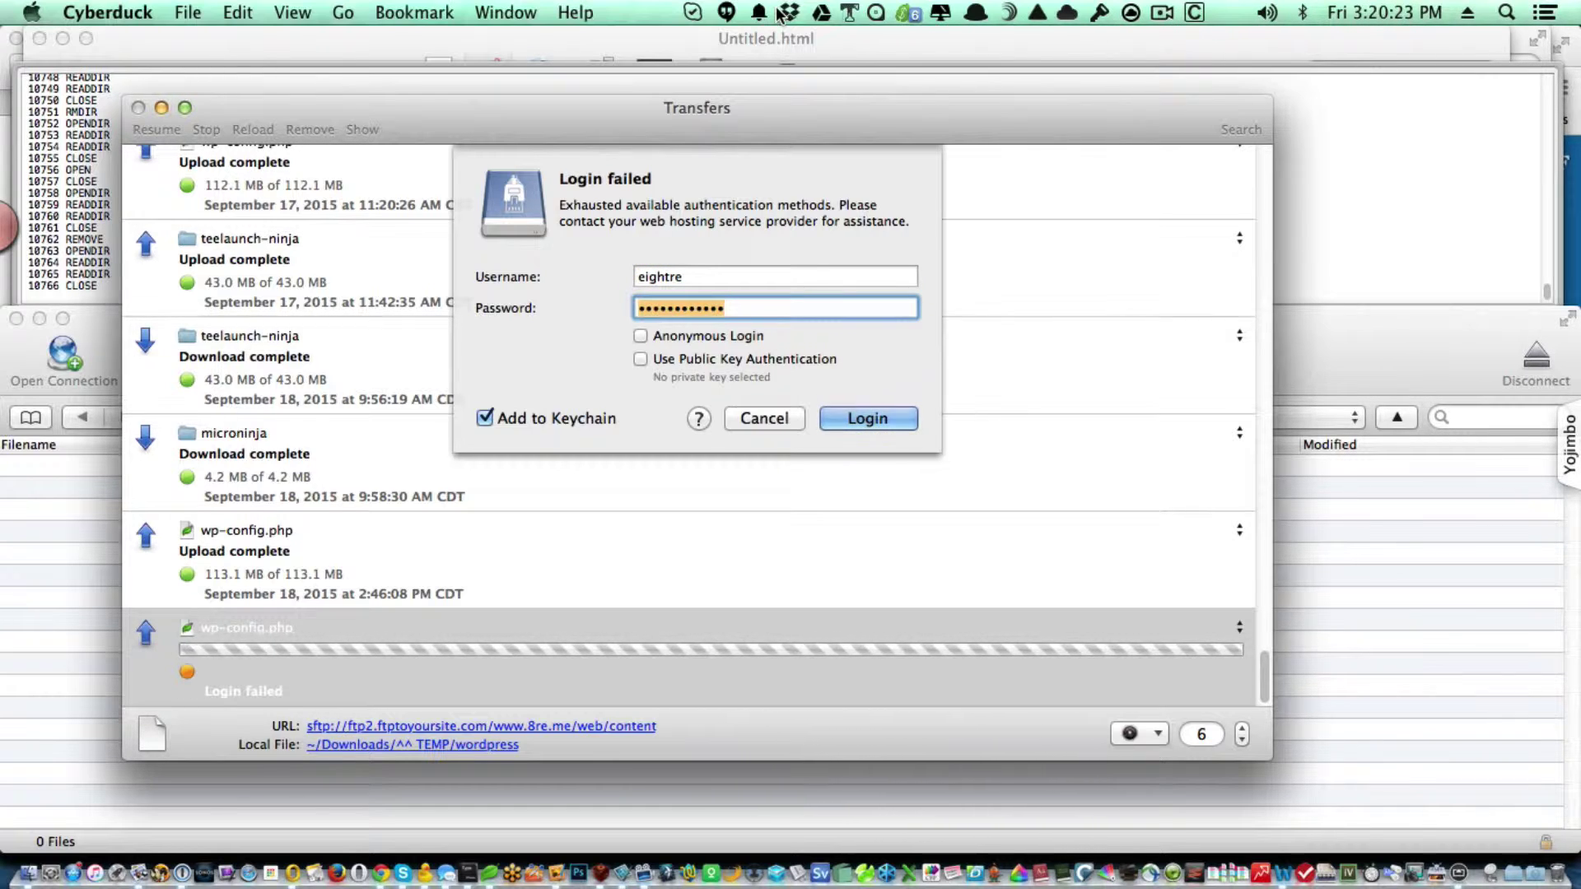
click(1099, 11)
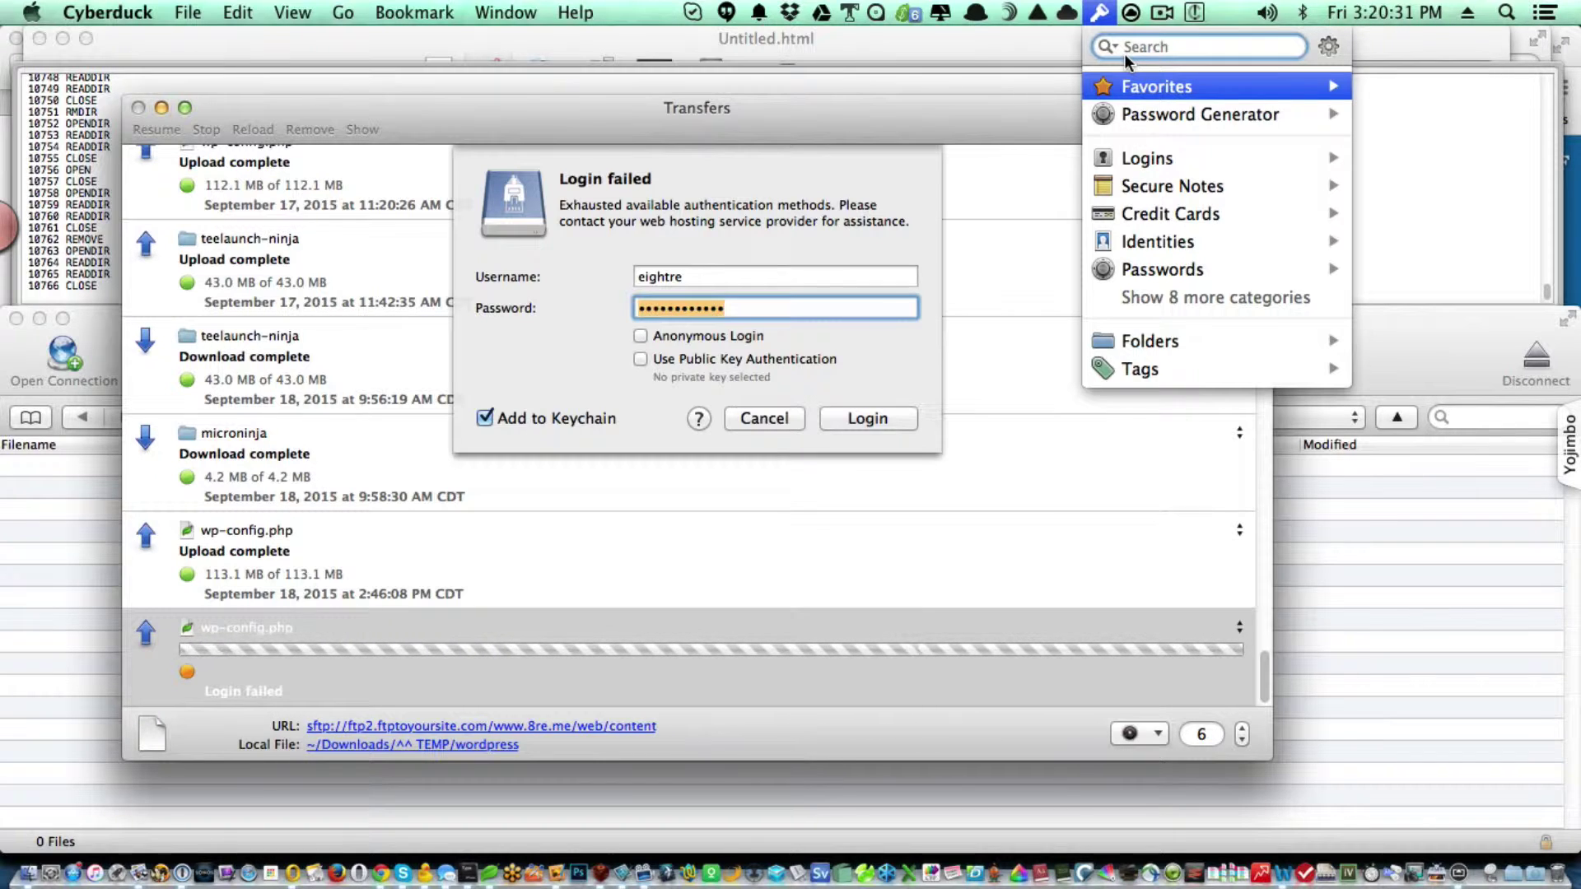
text(laug)
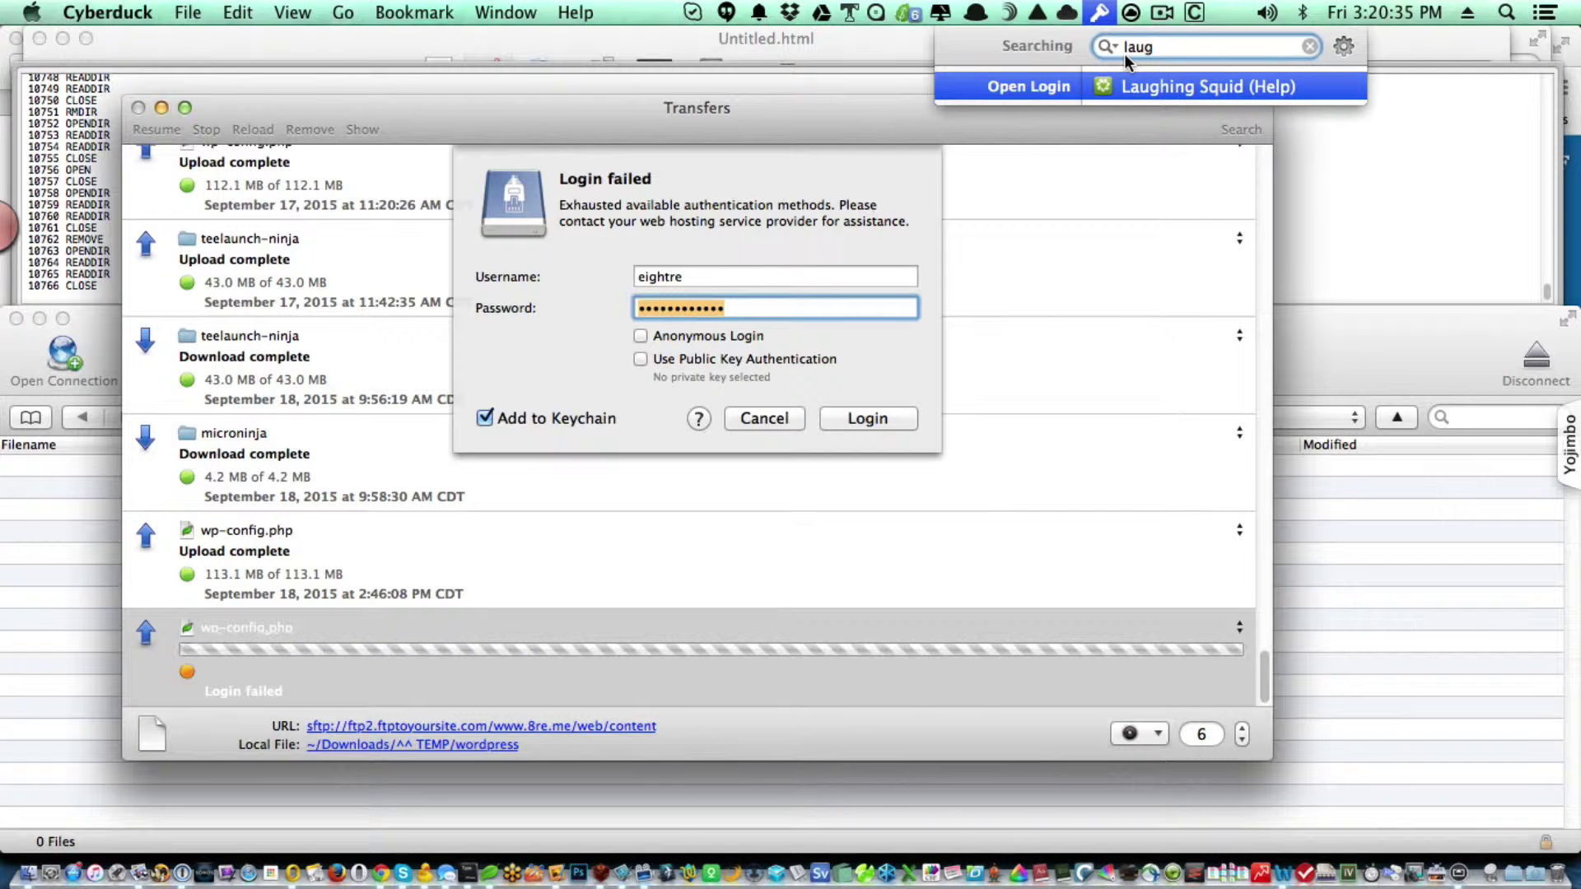
key(BackSpace)
key(BackSpace)
key(BackSpace)
key(BackSpace)
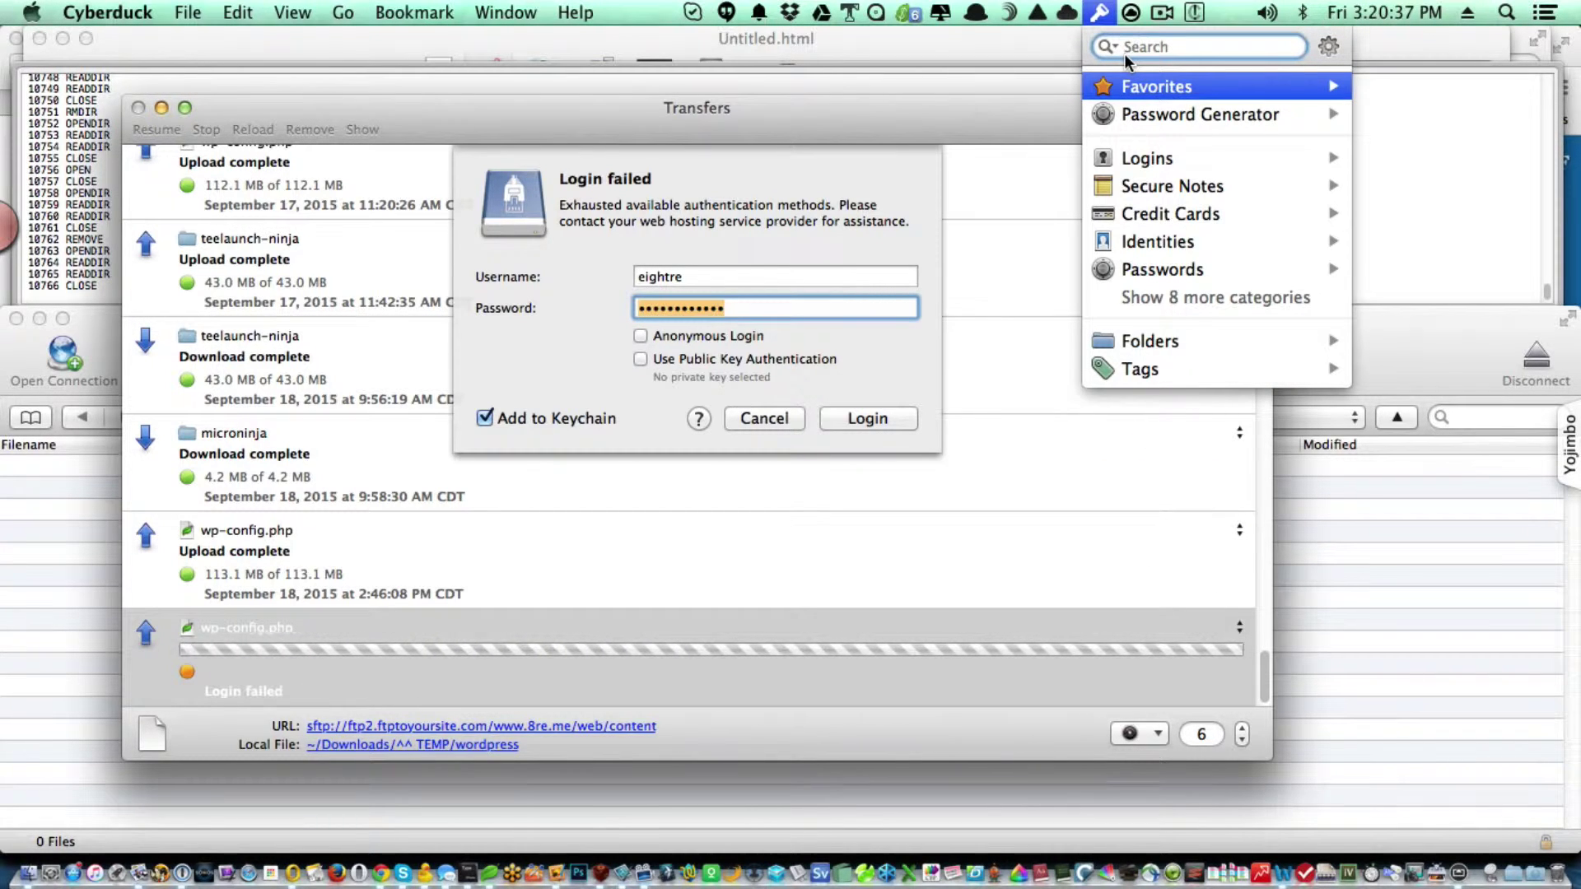
text(we)
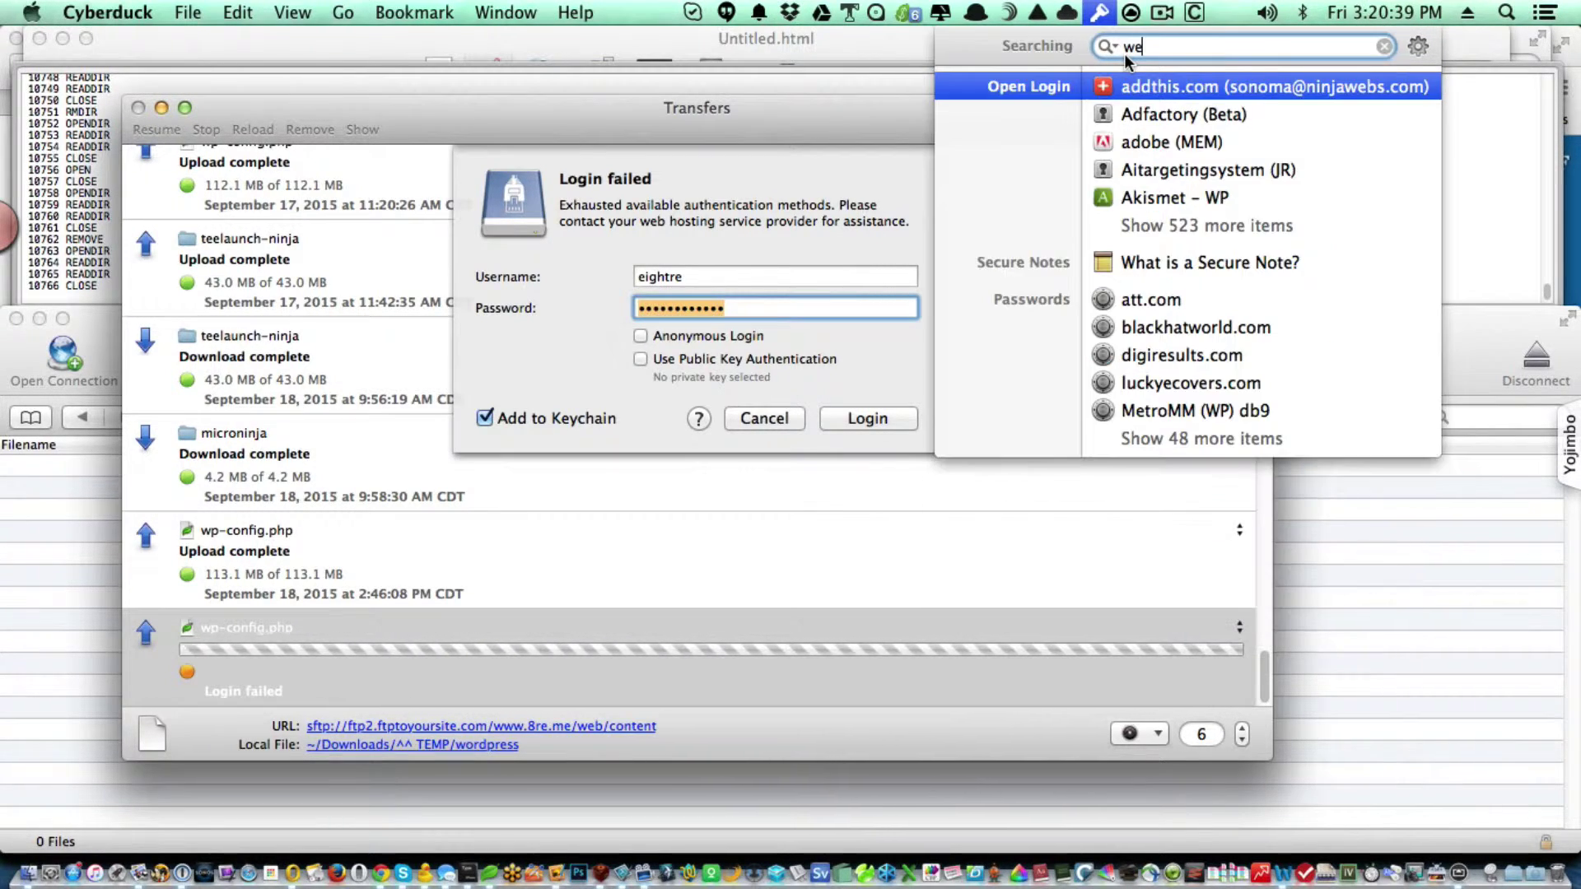
text(bsite)
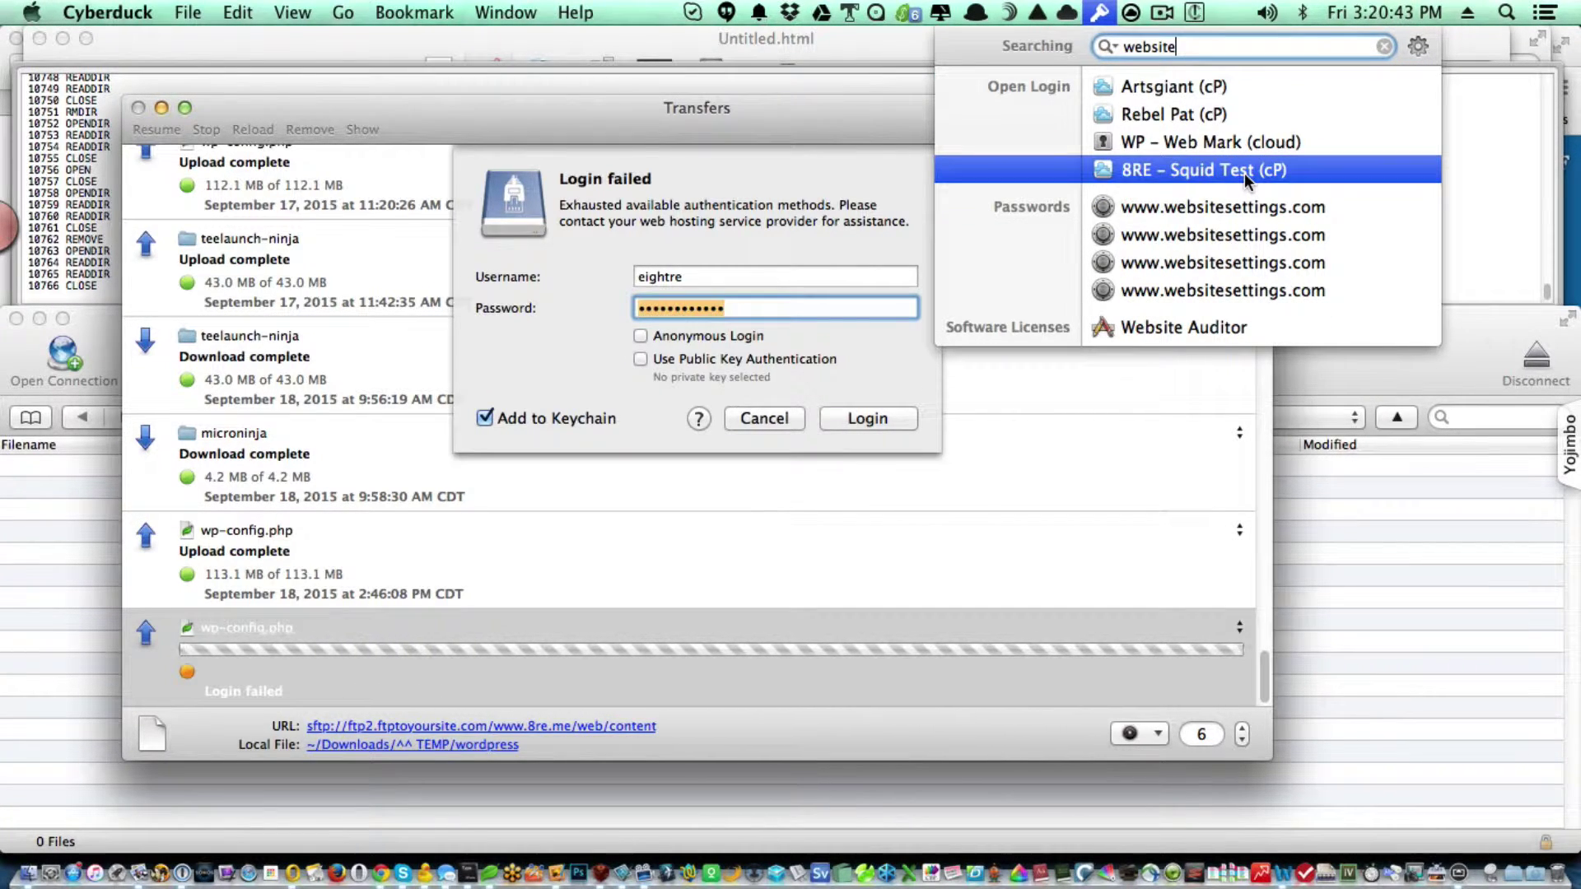
mouse_move(1243, 173)
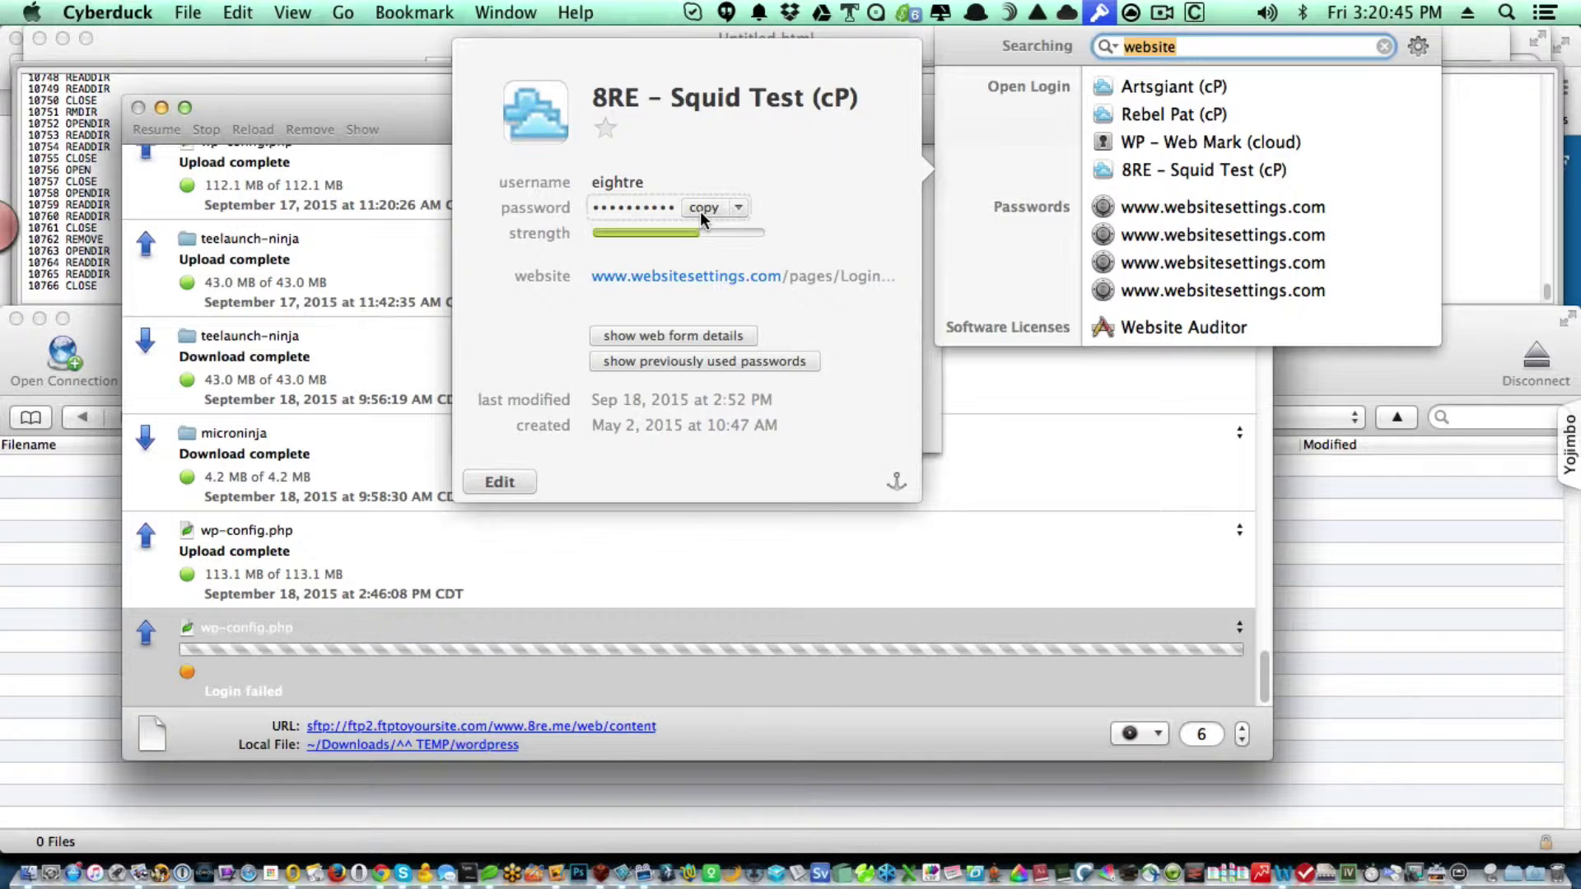
click(699, 210)
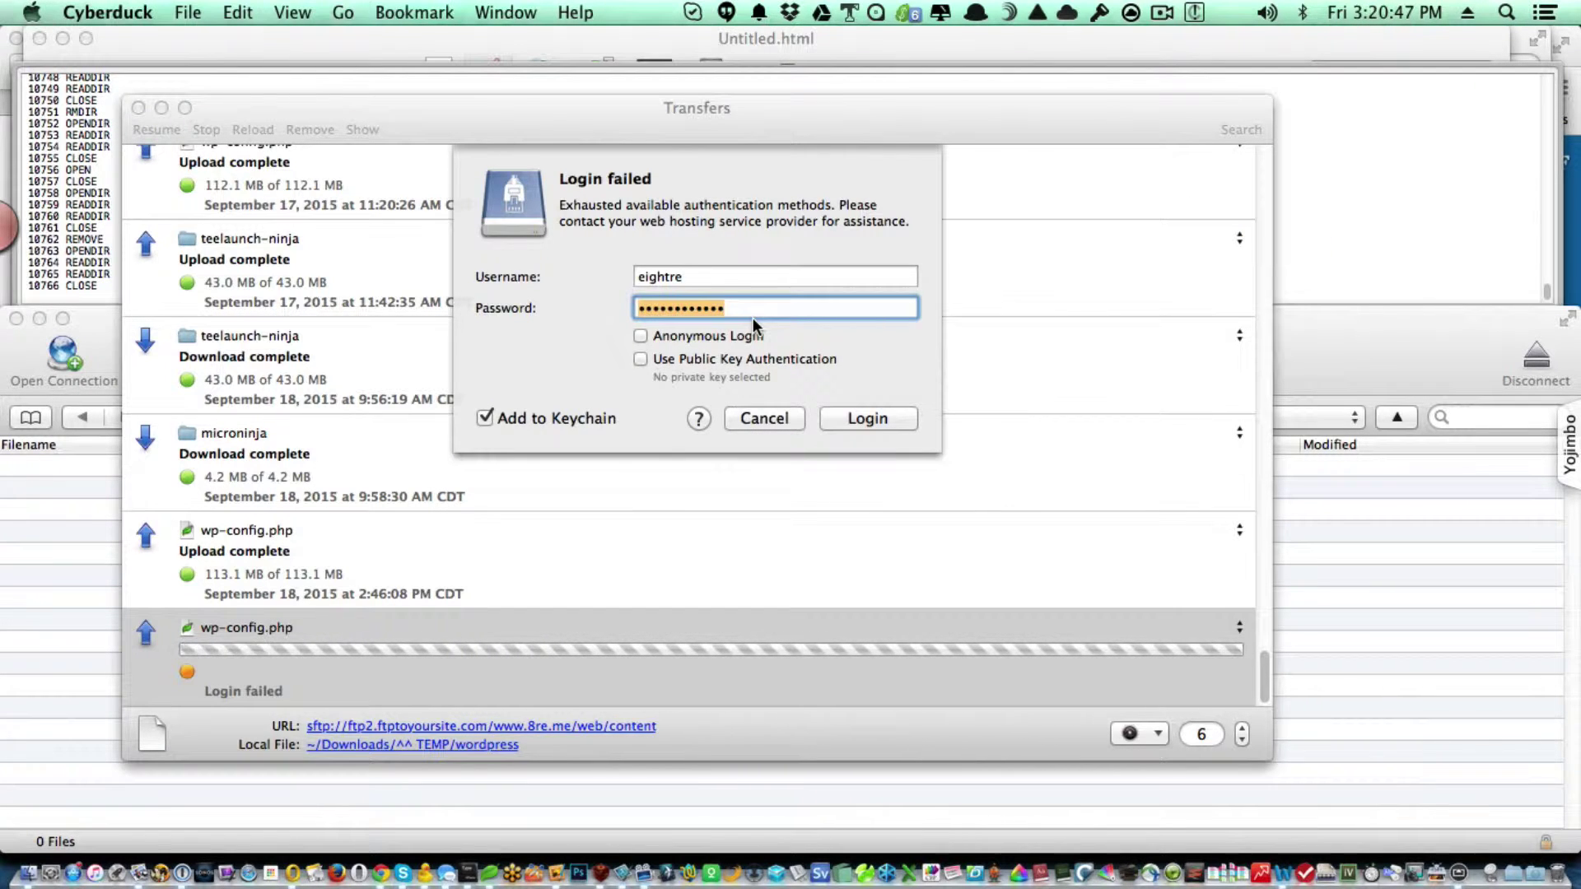
click(732, 273)
key(Tab)
key(super+v)
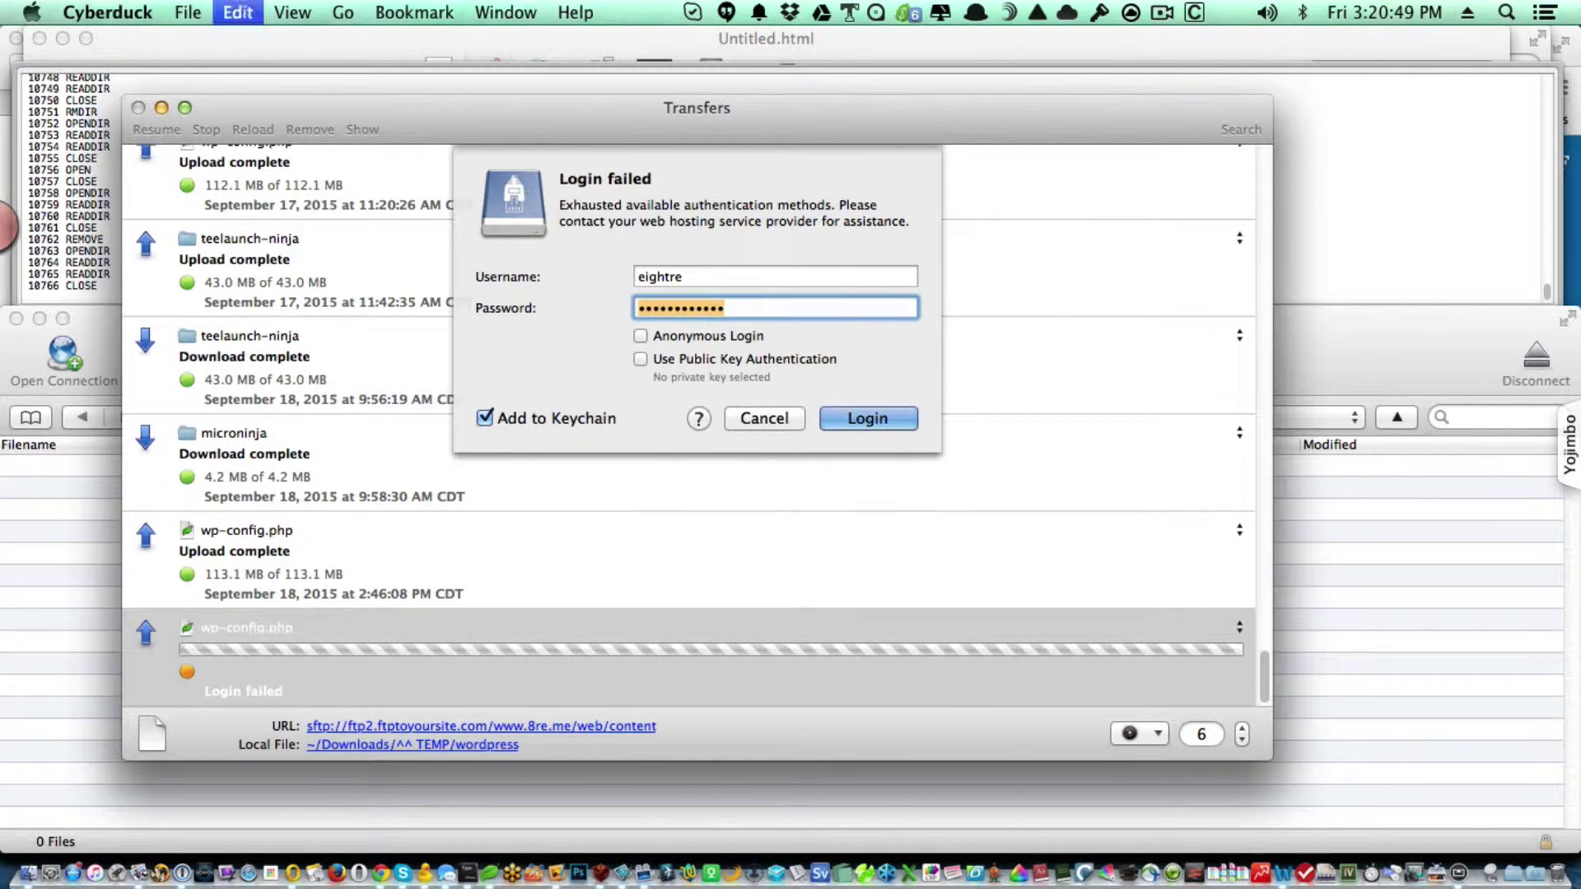
click(850, 417)
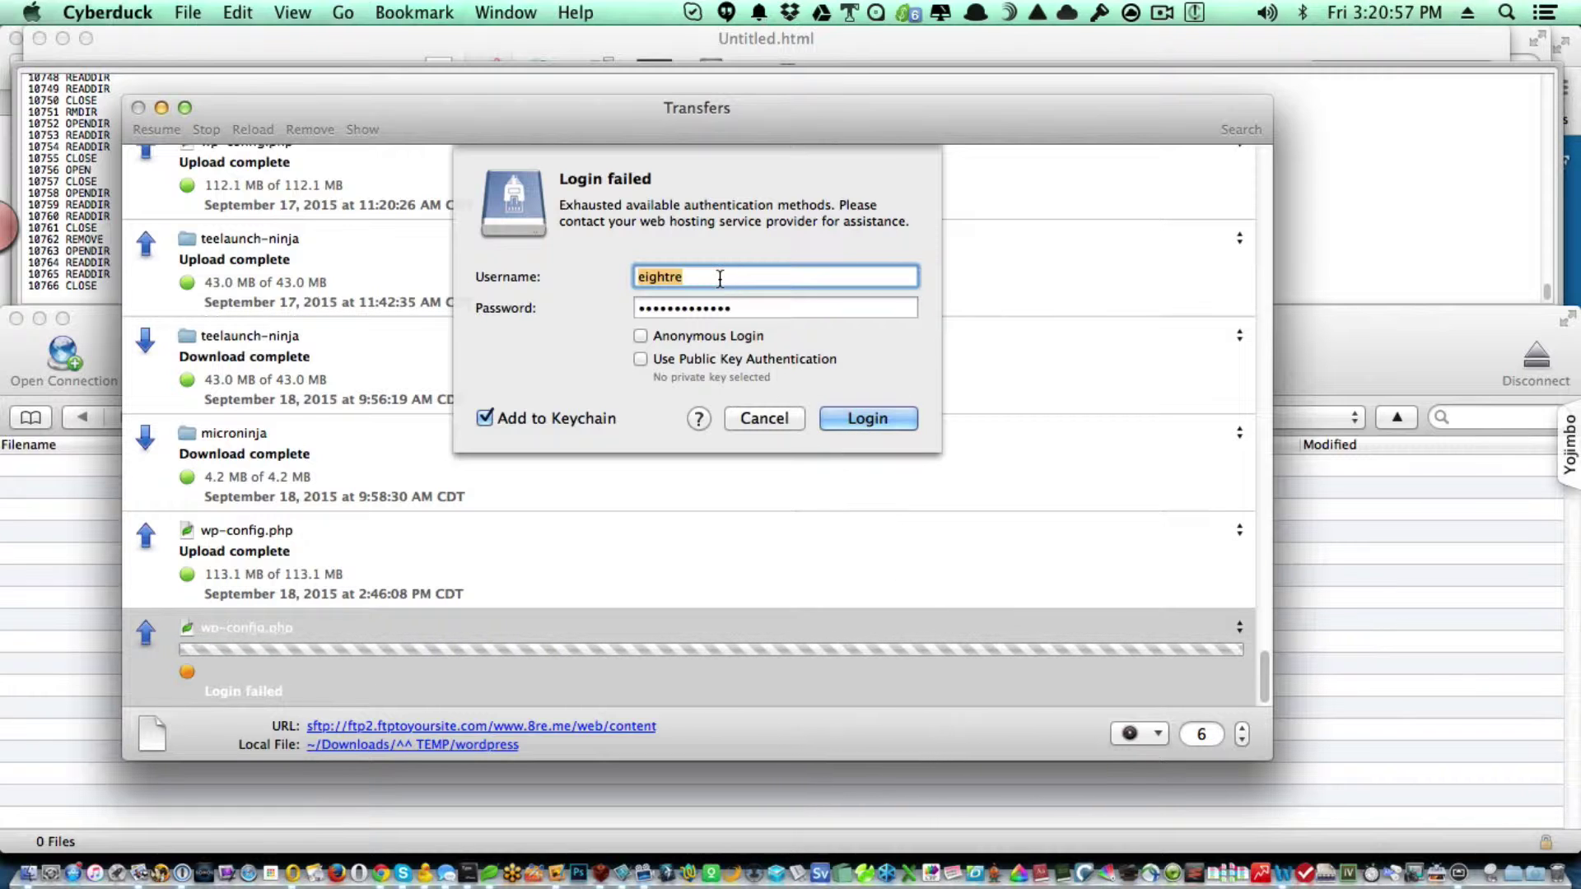
Paste the password into the login prompt again and retry the rejected server connection.
key(Tab)
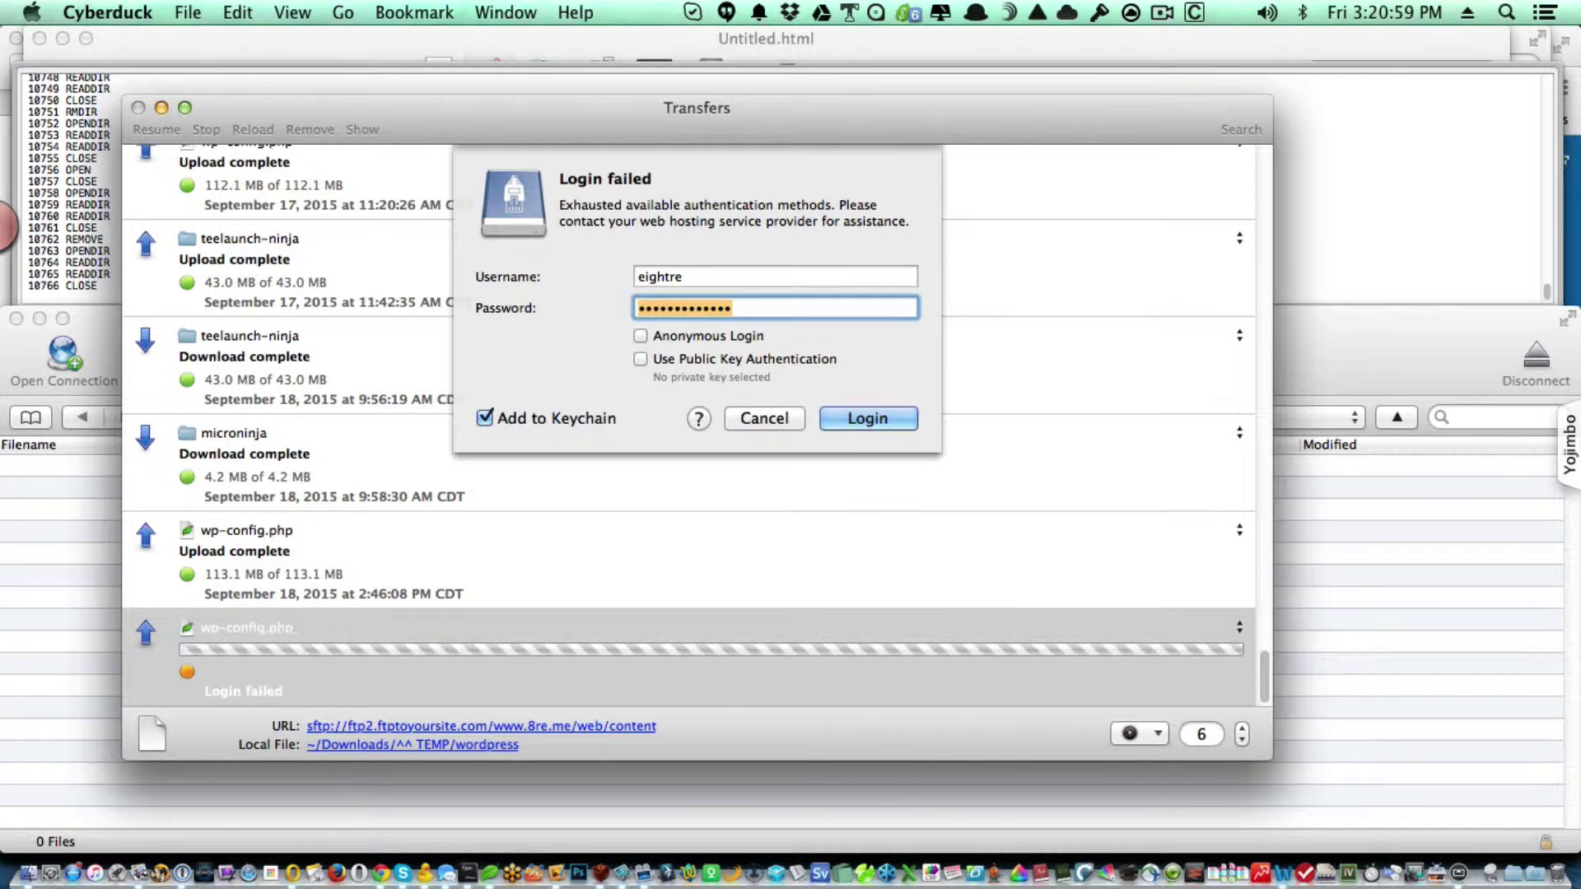
key(super+v)
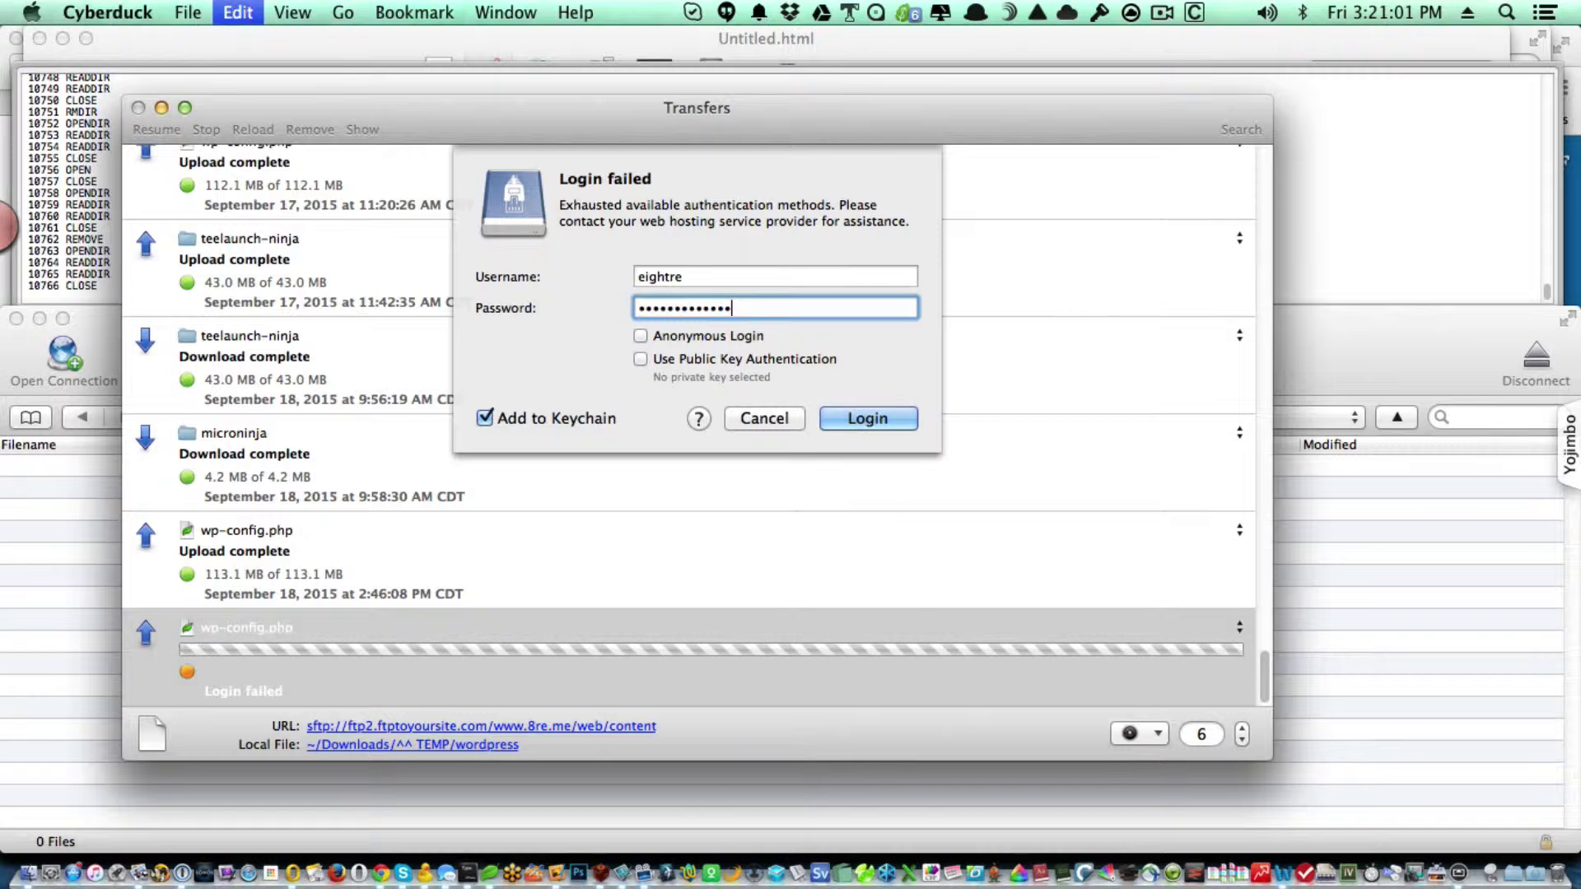
click(869, 418)
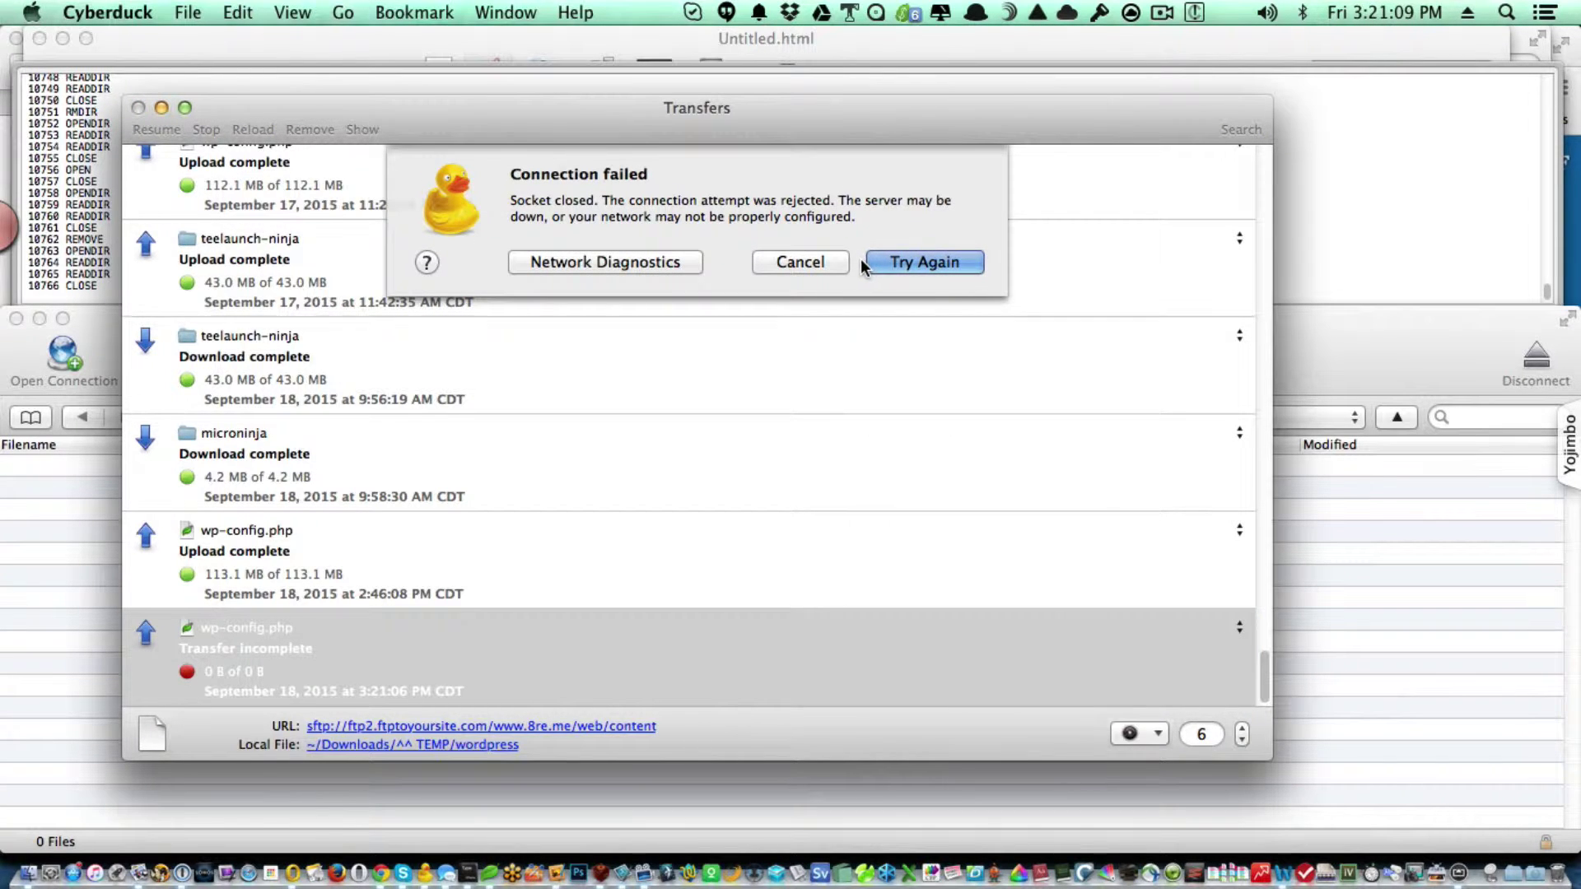
click(886, 259)
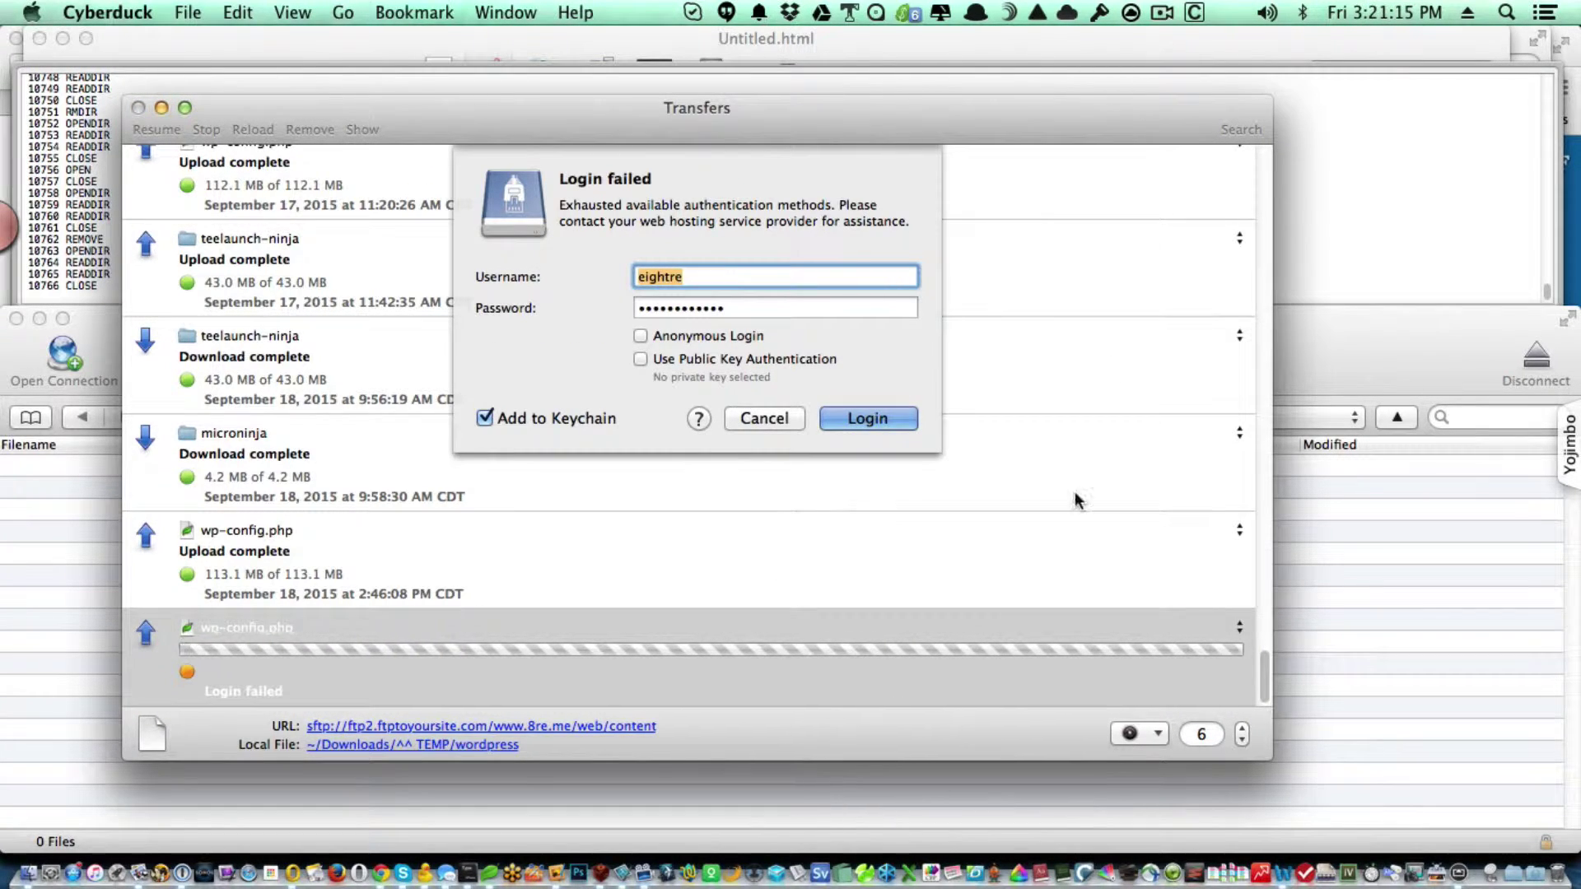
Copy the saved password from the hosting control panel login and log in to resume the upload.
key(super+Tab)
key(super+Tab)
key(super+Tab)
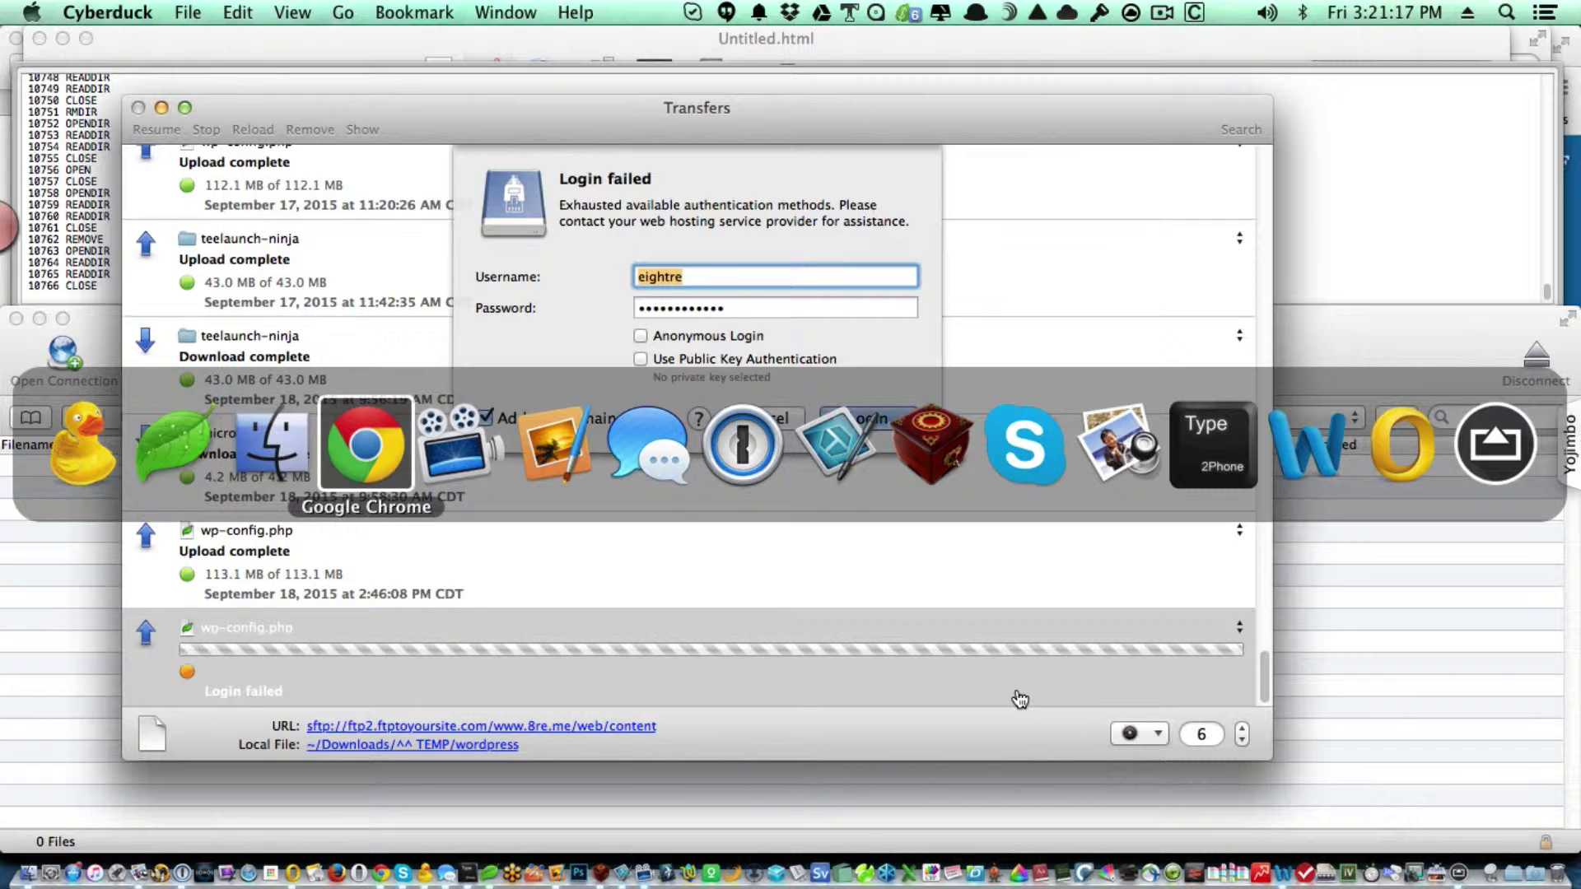
click(639, 49)
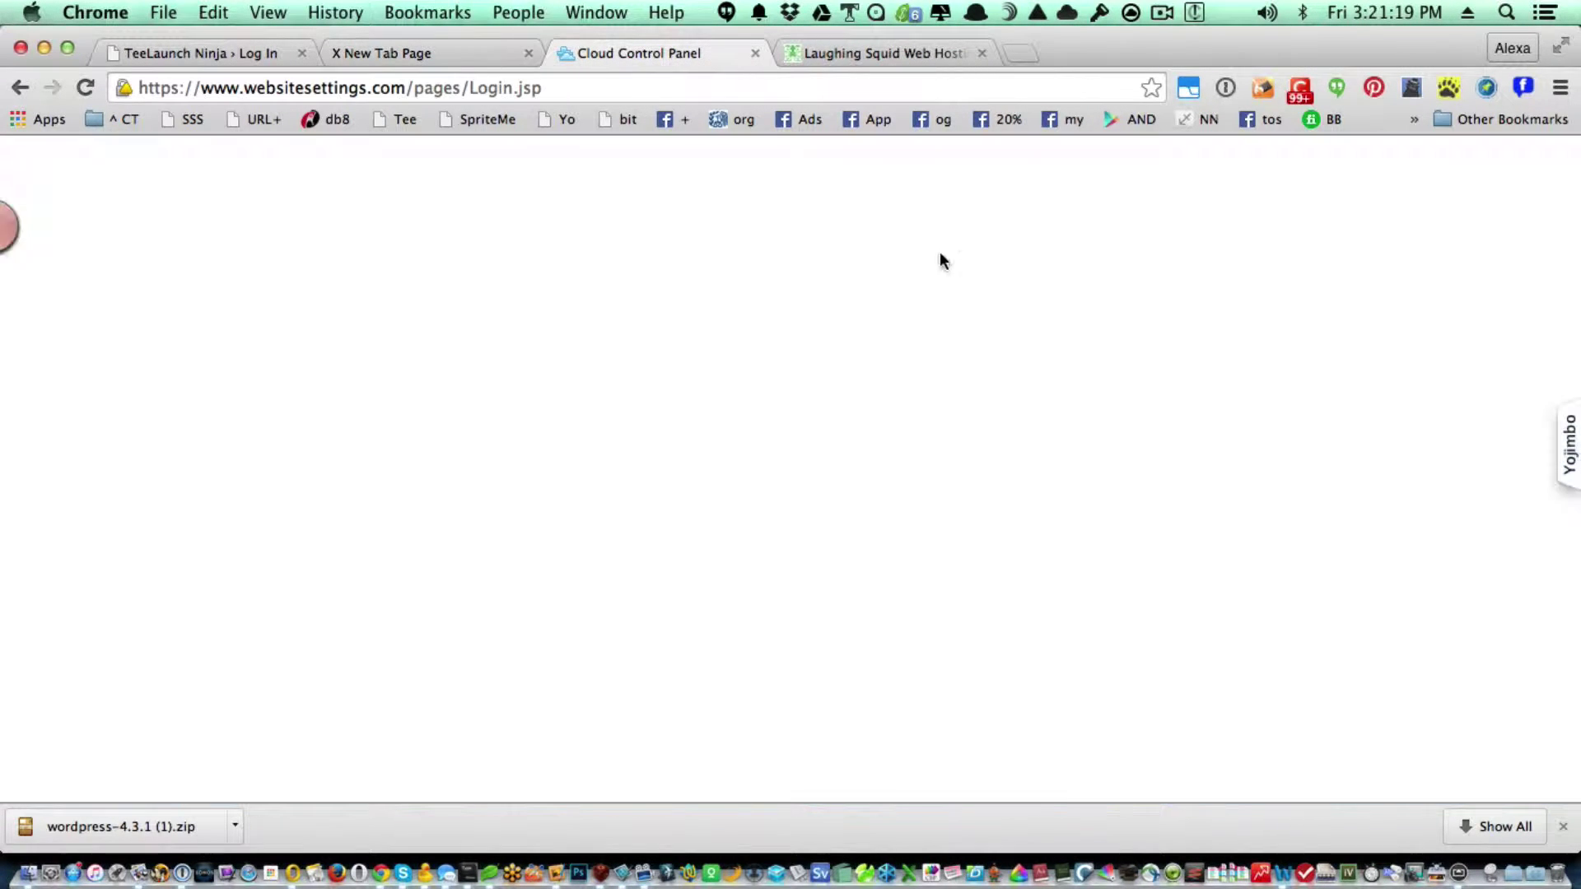
click(1226, 87)
mouse_move(1271, 146)
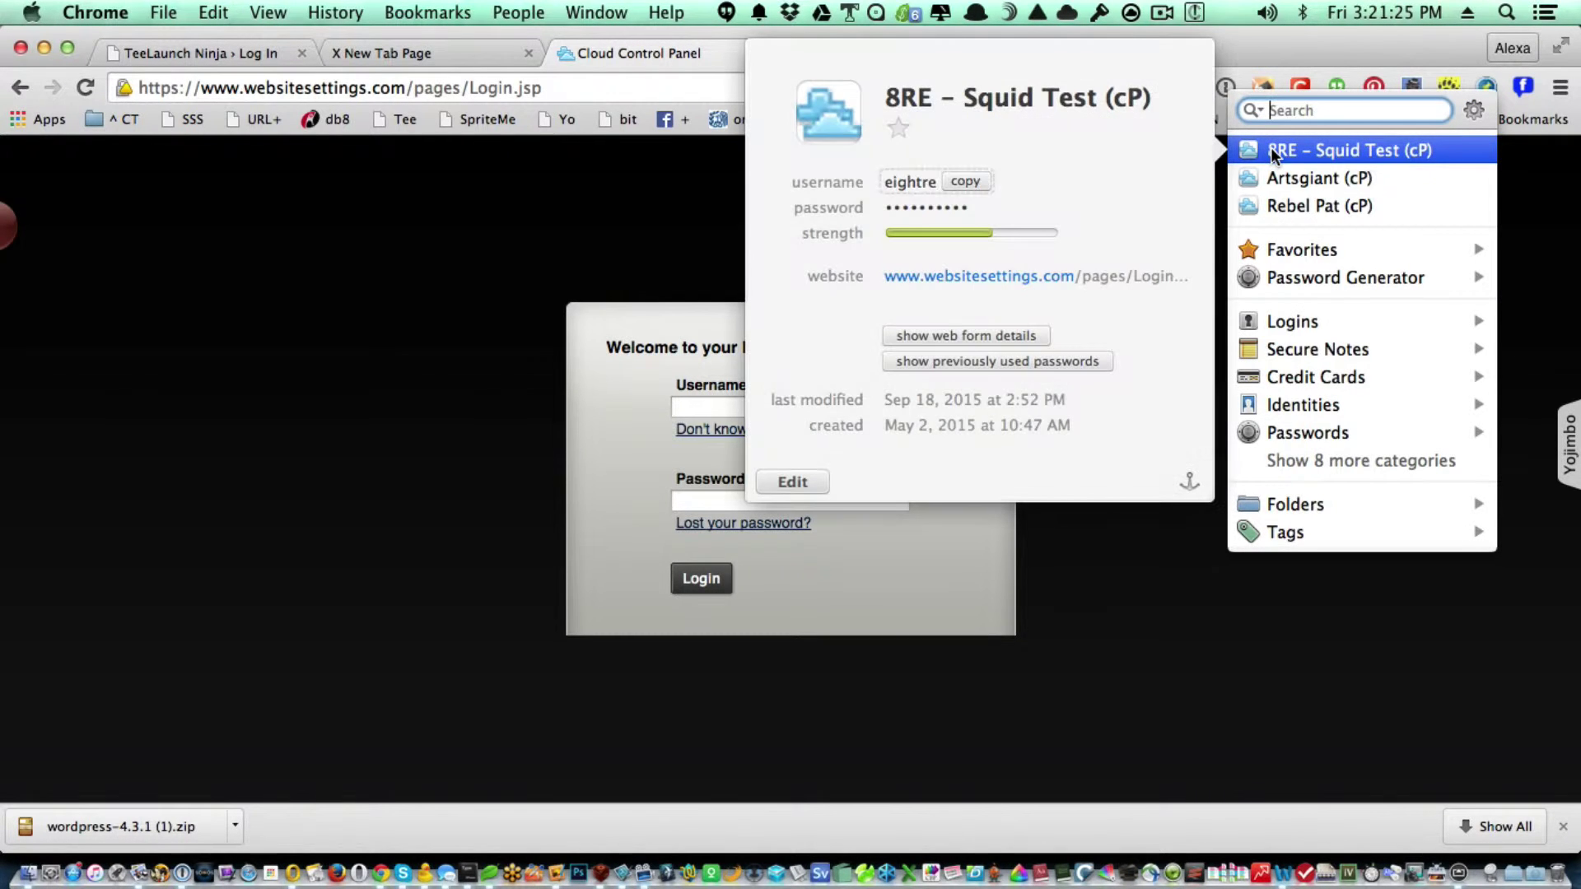
click(990, 208)
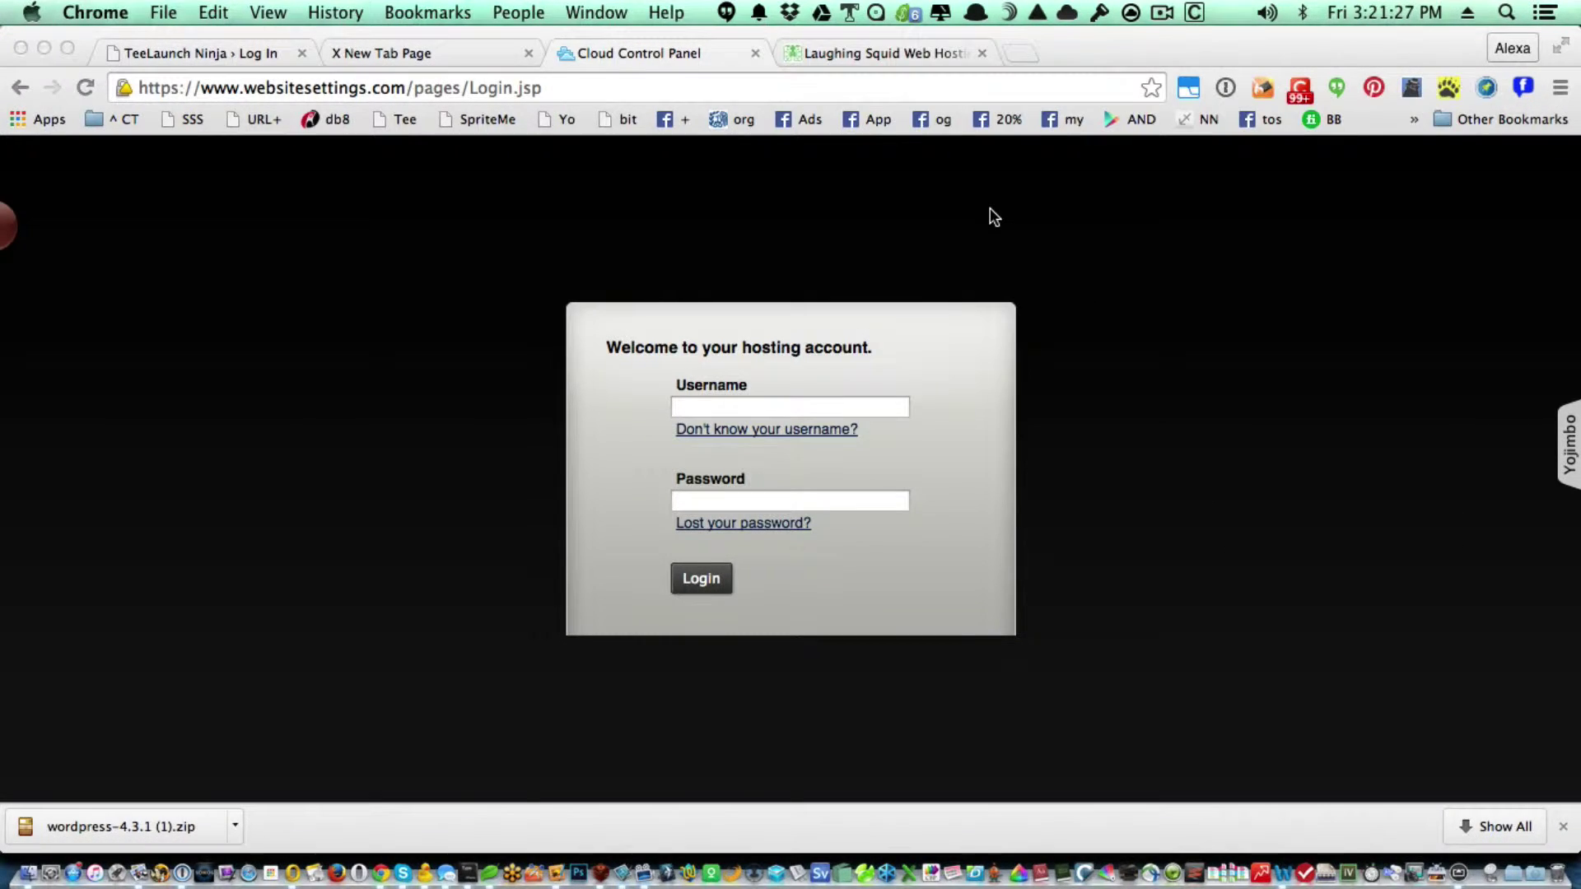
key(super+Tab)
key(super+v)
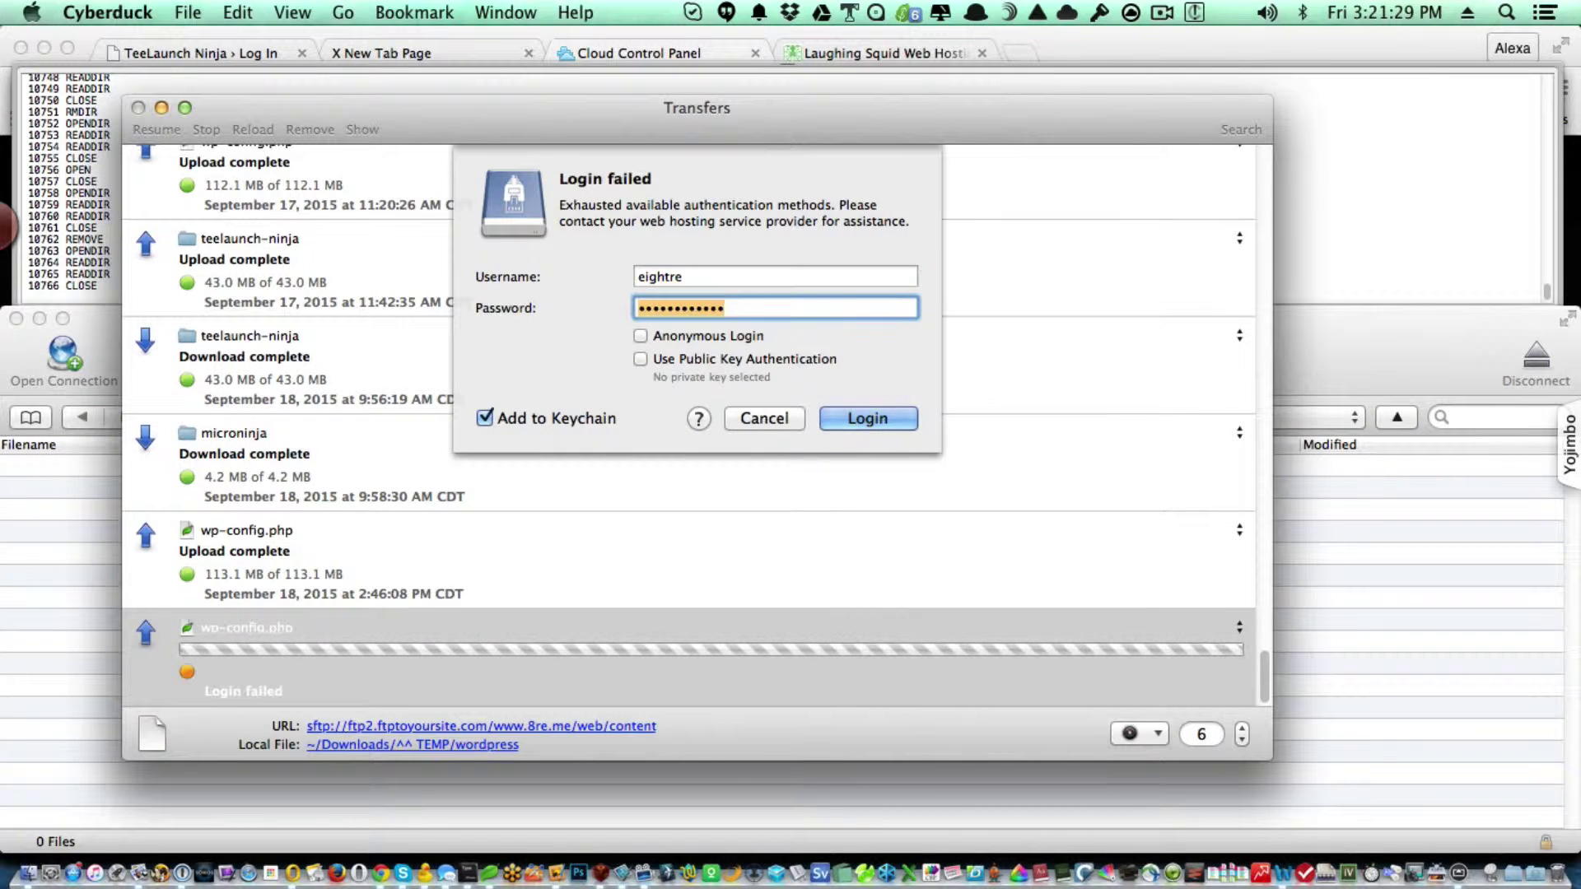
click(842, 414)
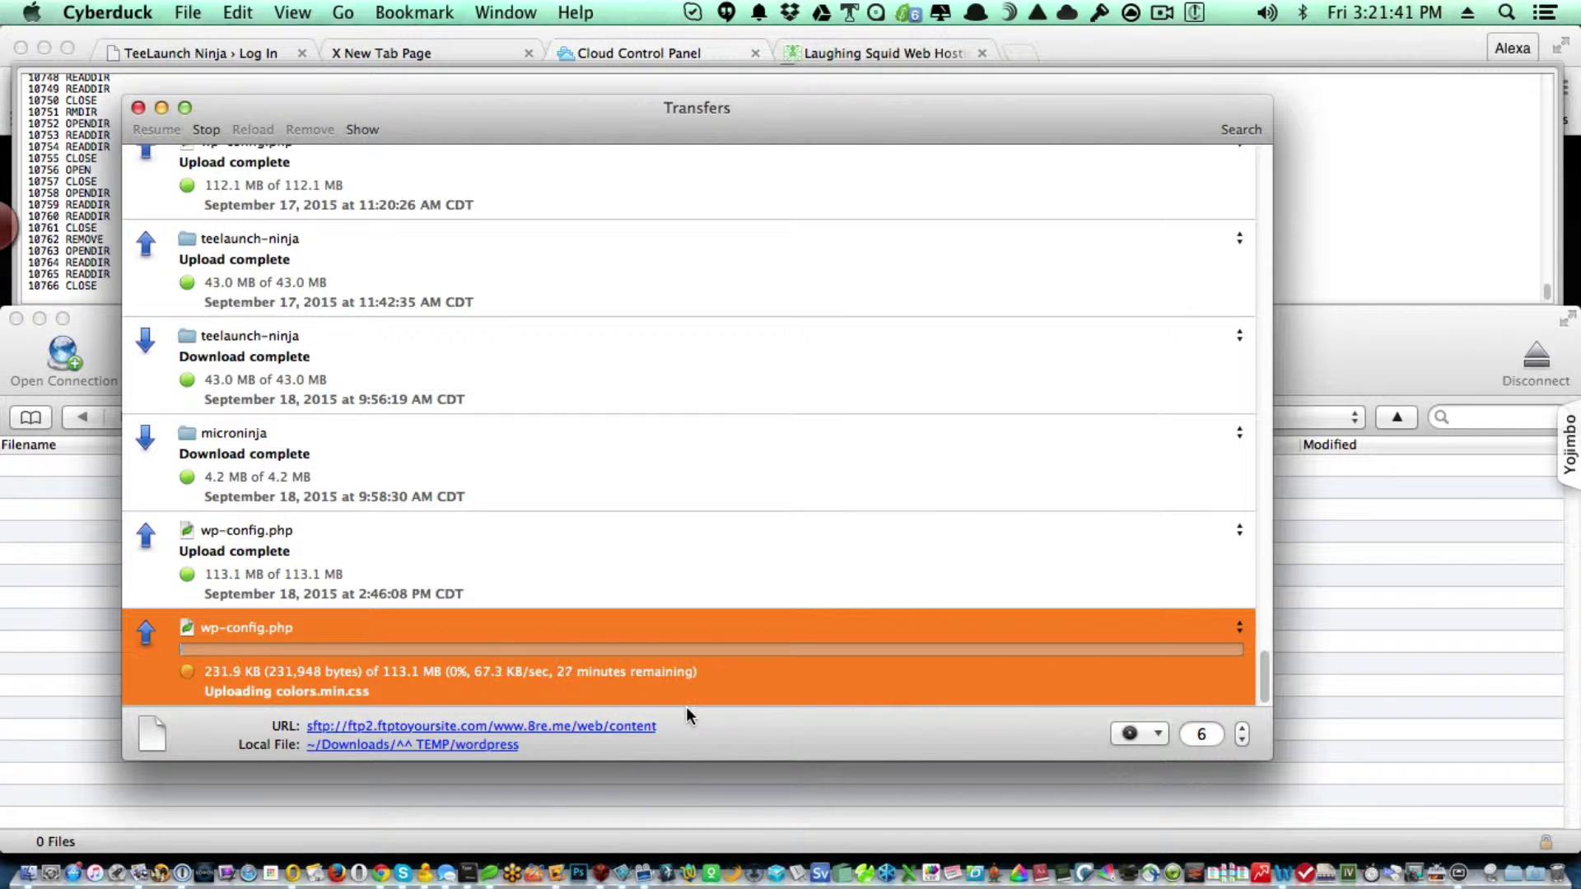
Sign in to the hosting control panel with the saved 8RE – Squid Test login from 1Password.
key(super+Tab)
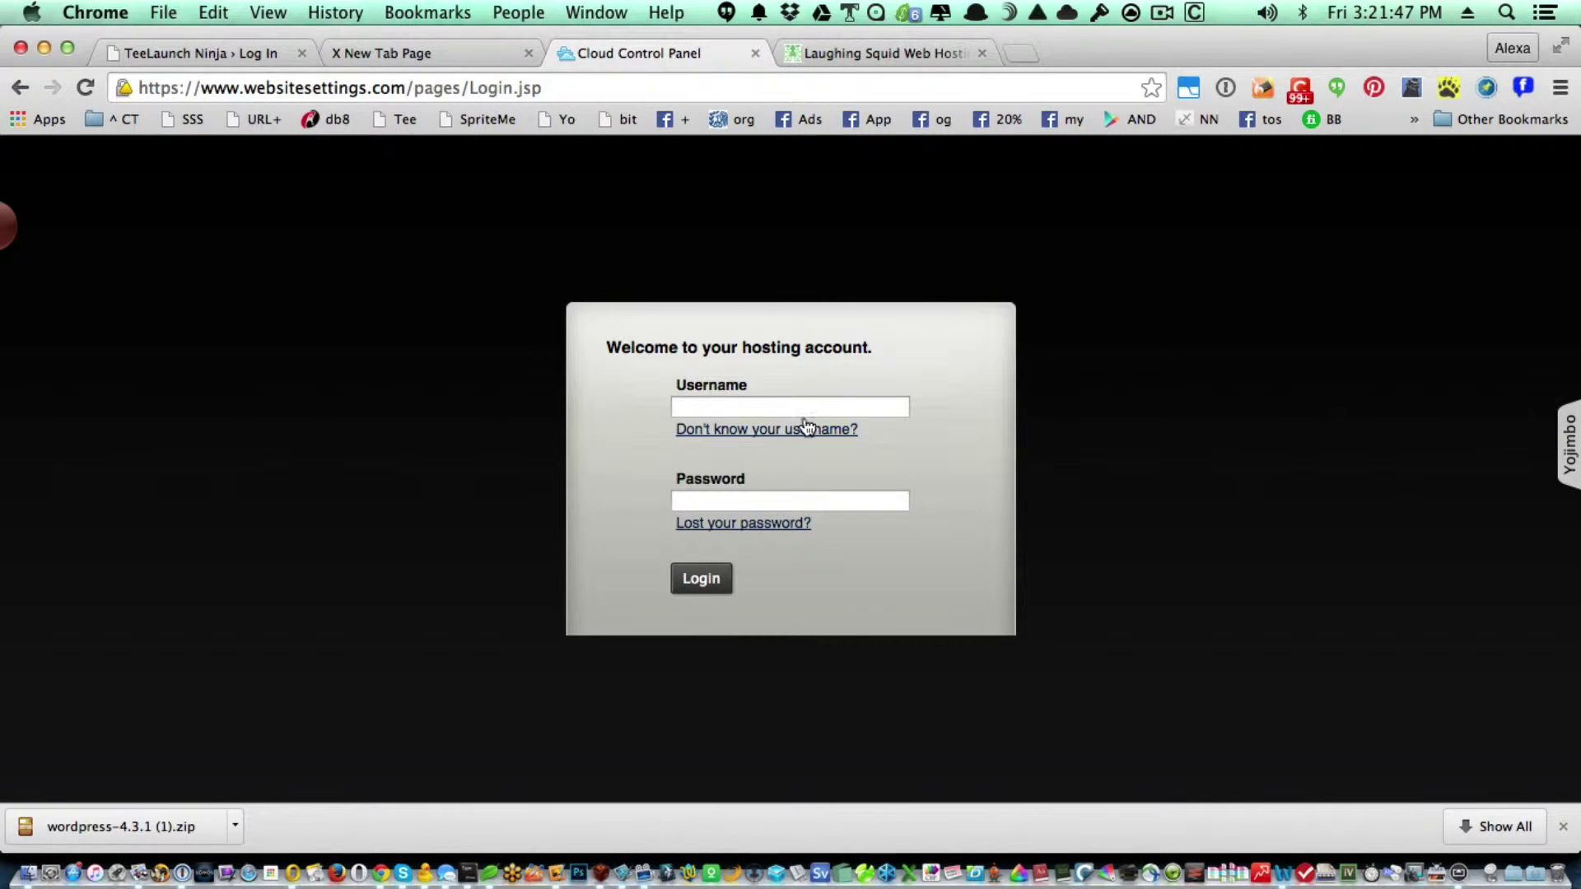
click(736, 400)
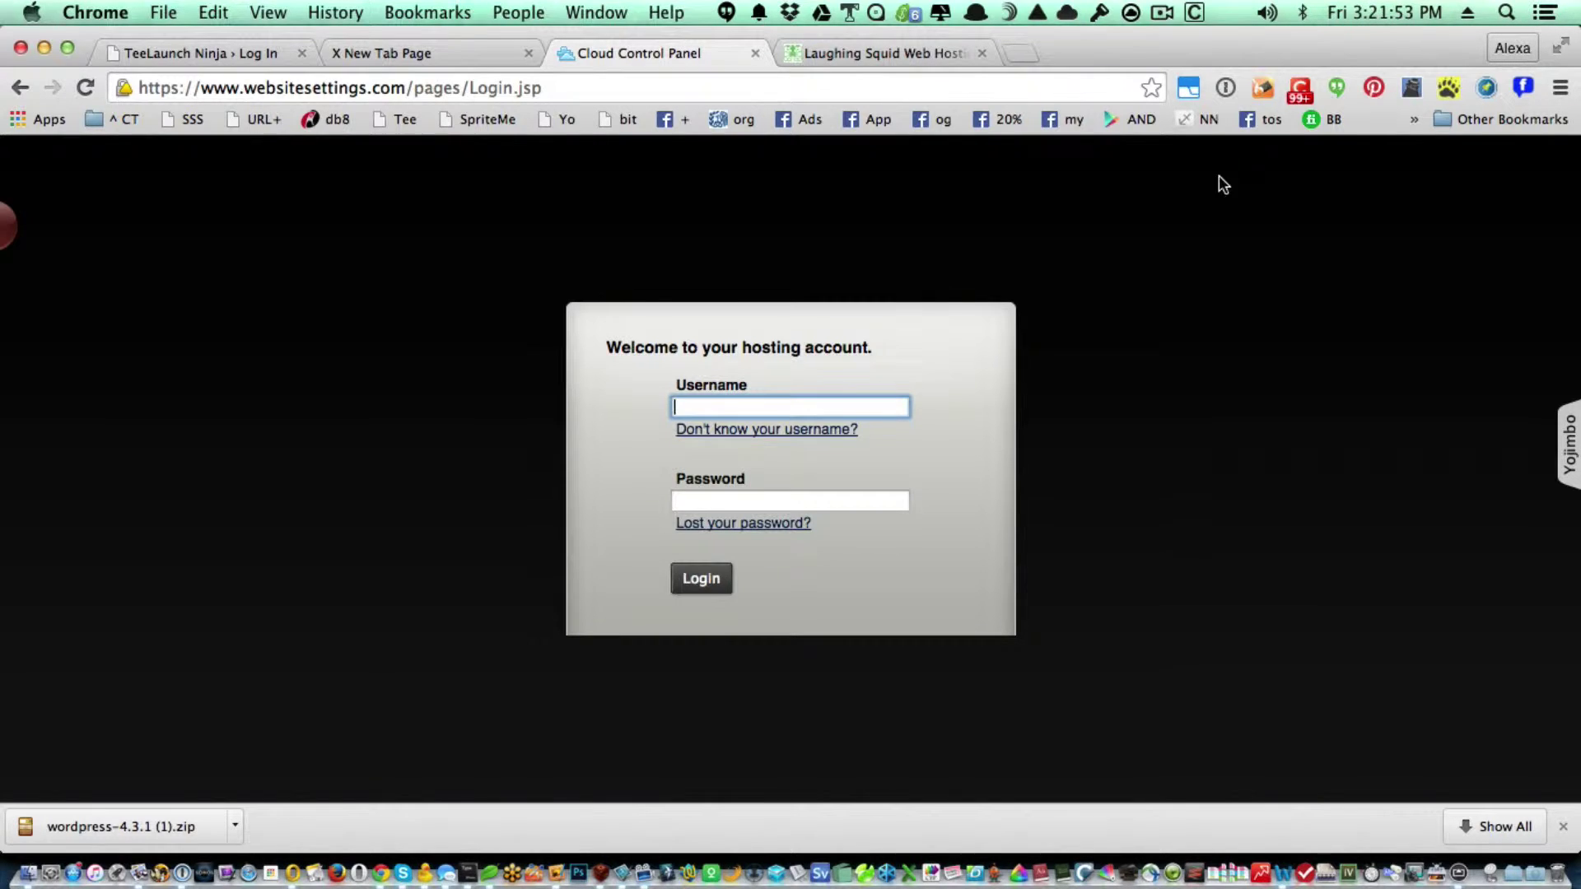
click(1224, 88)
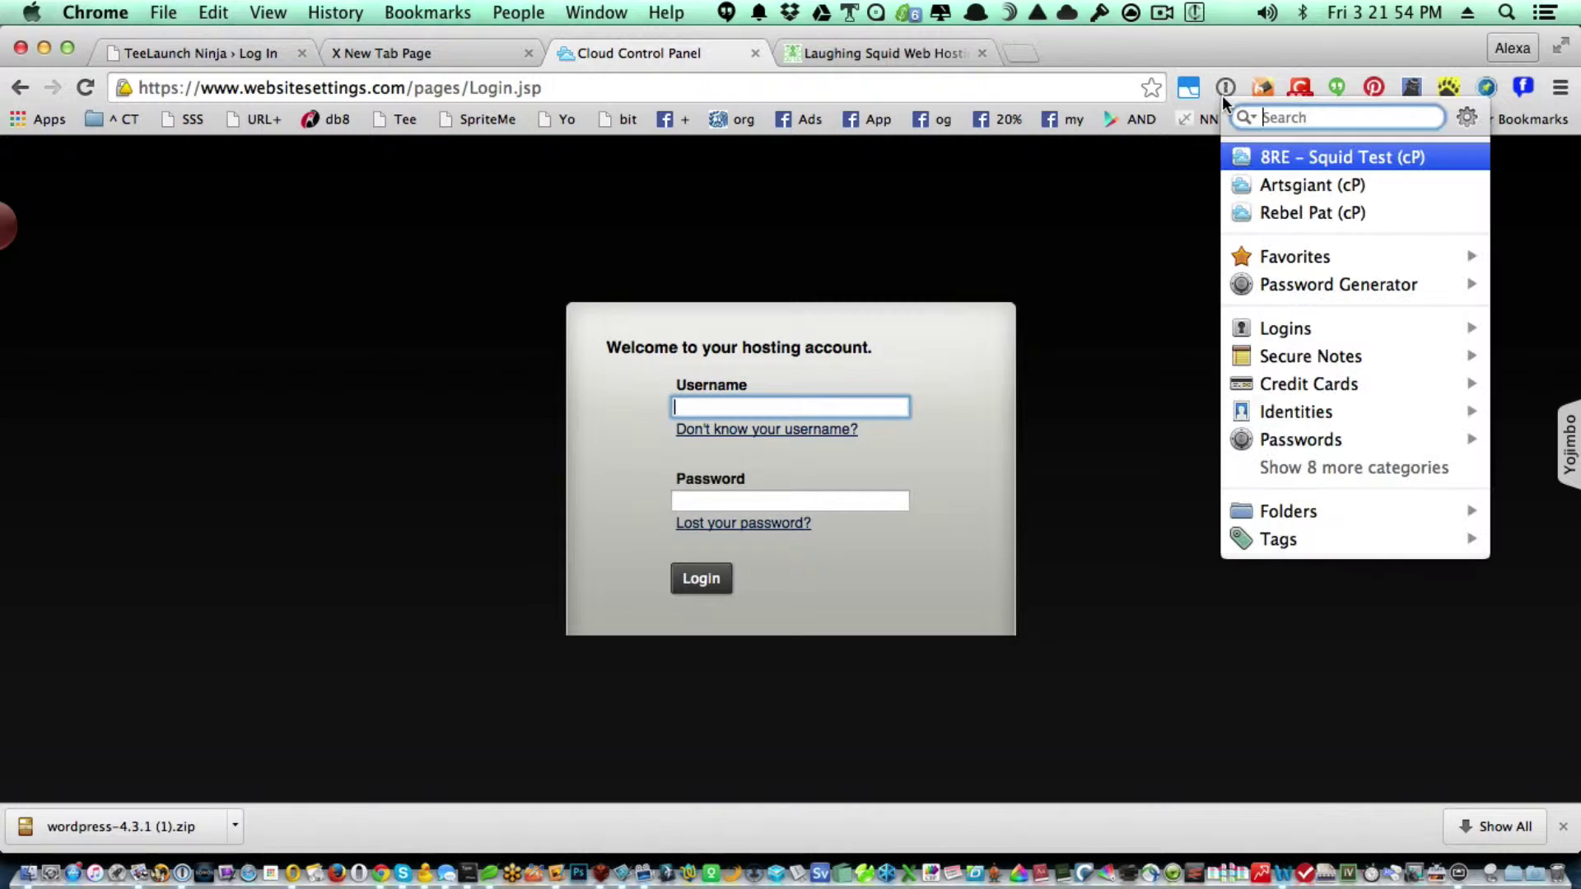
click(1321, 157)
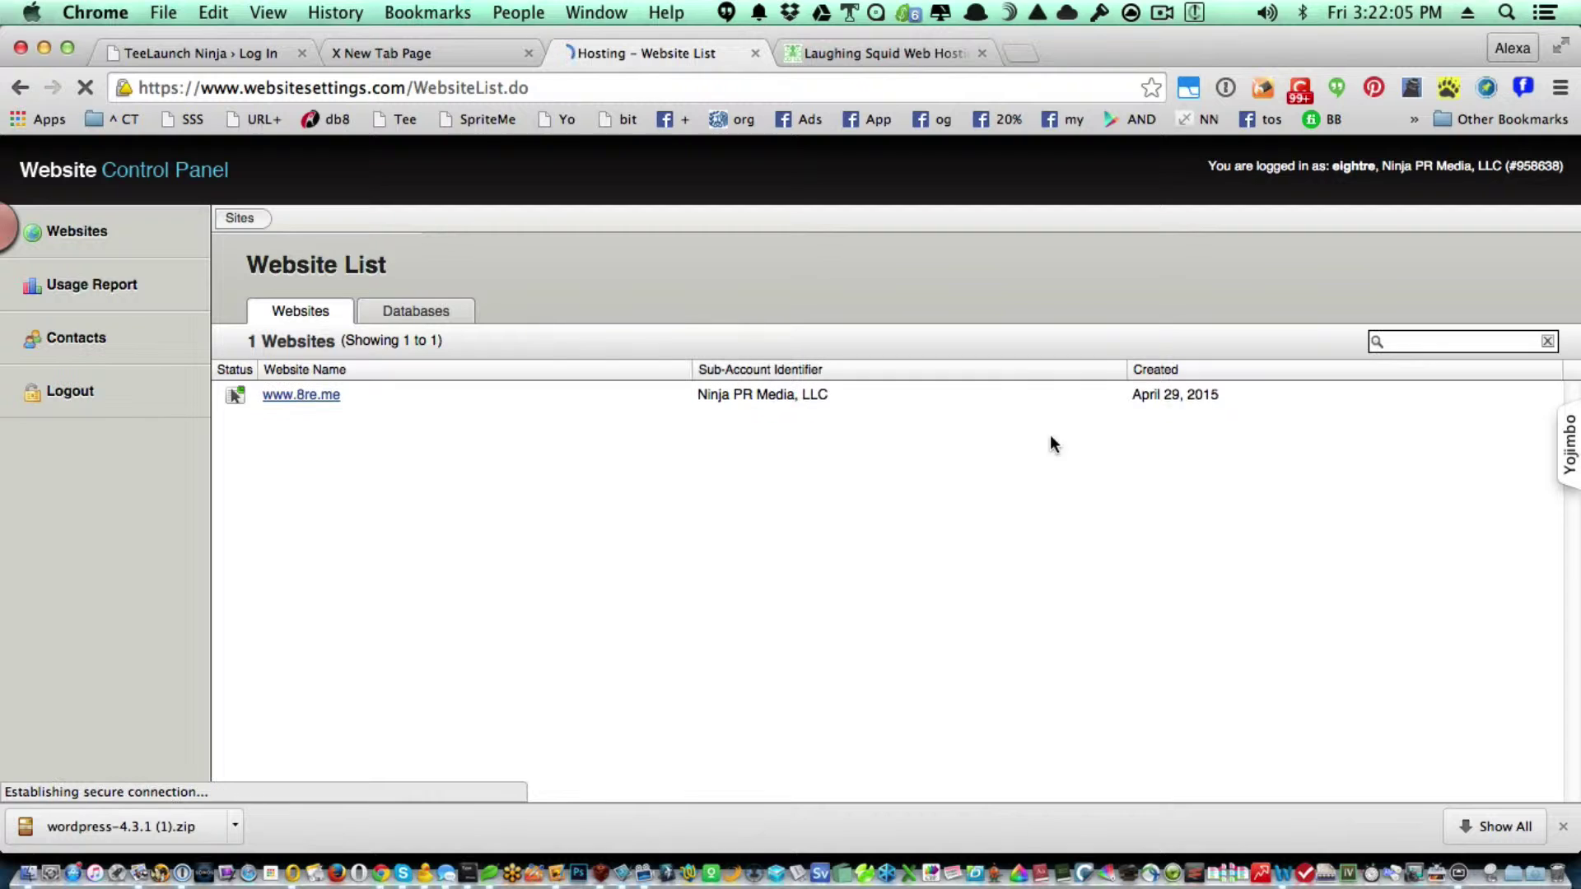
click(886, 57)
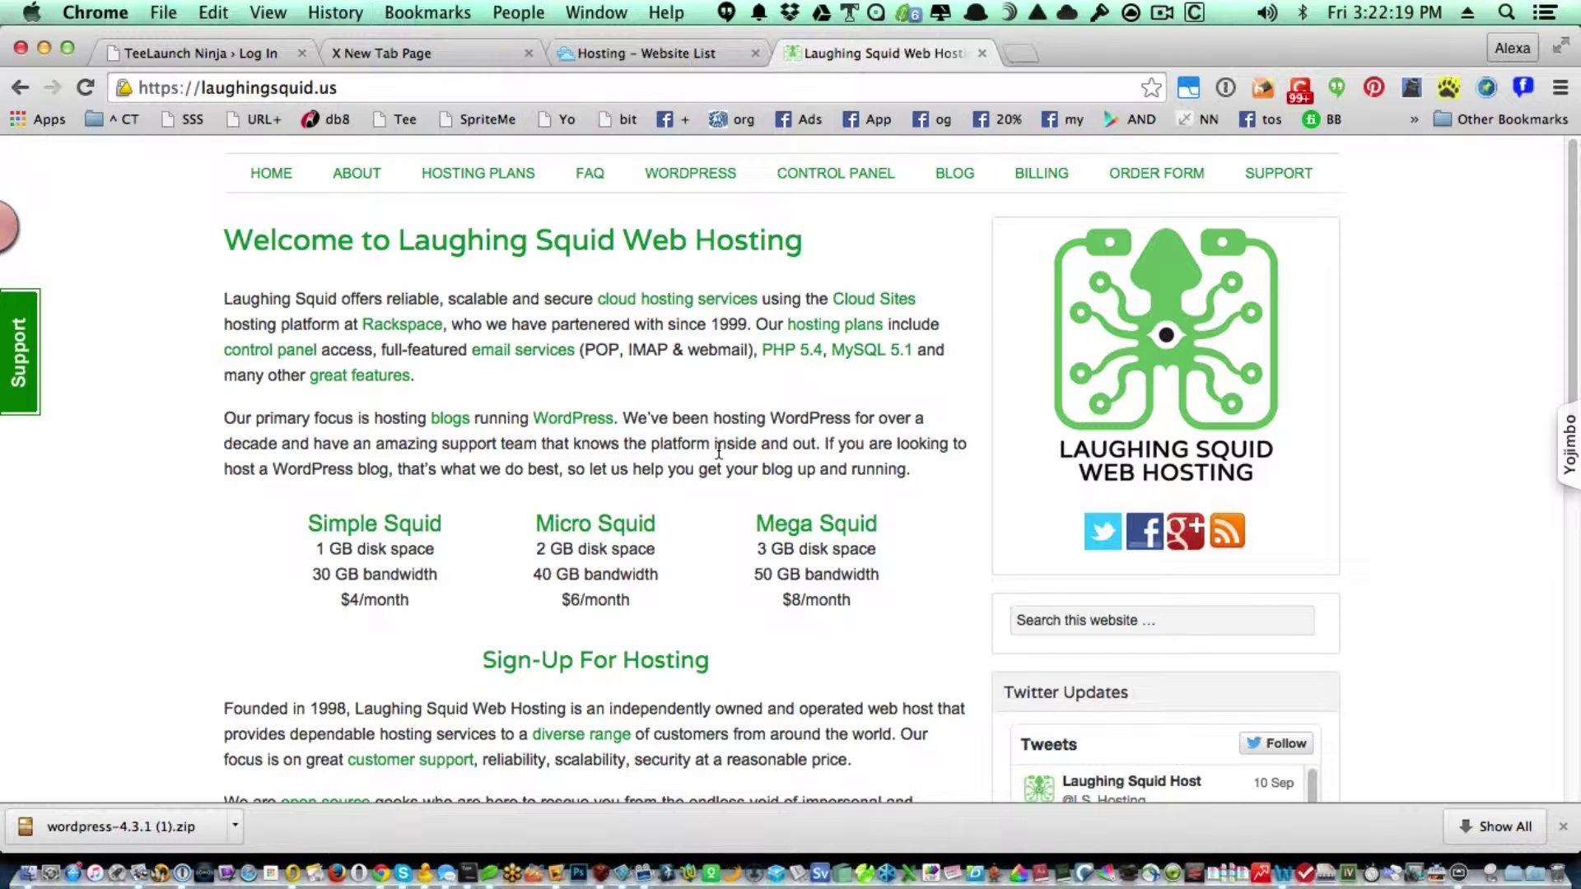
click(644, 56)
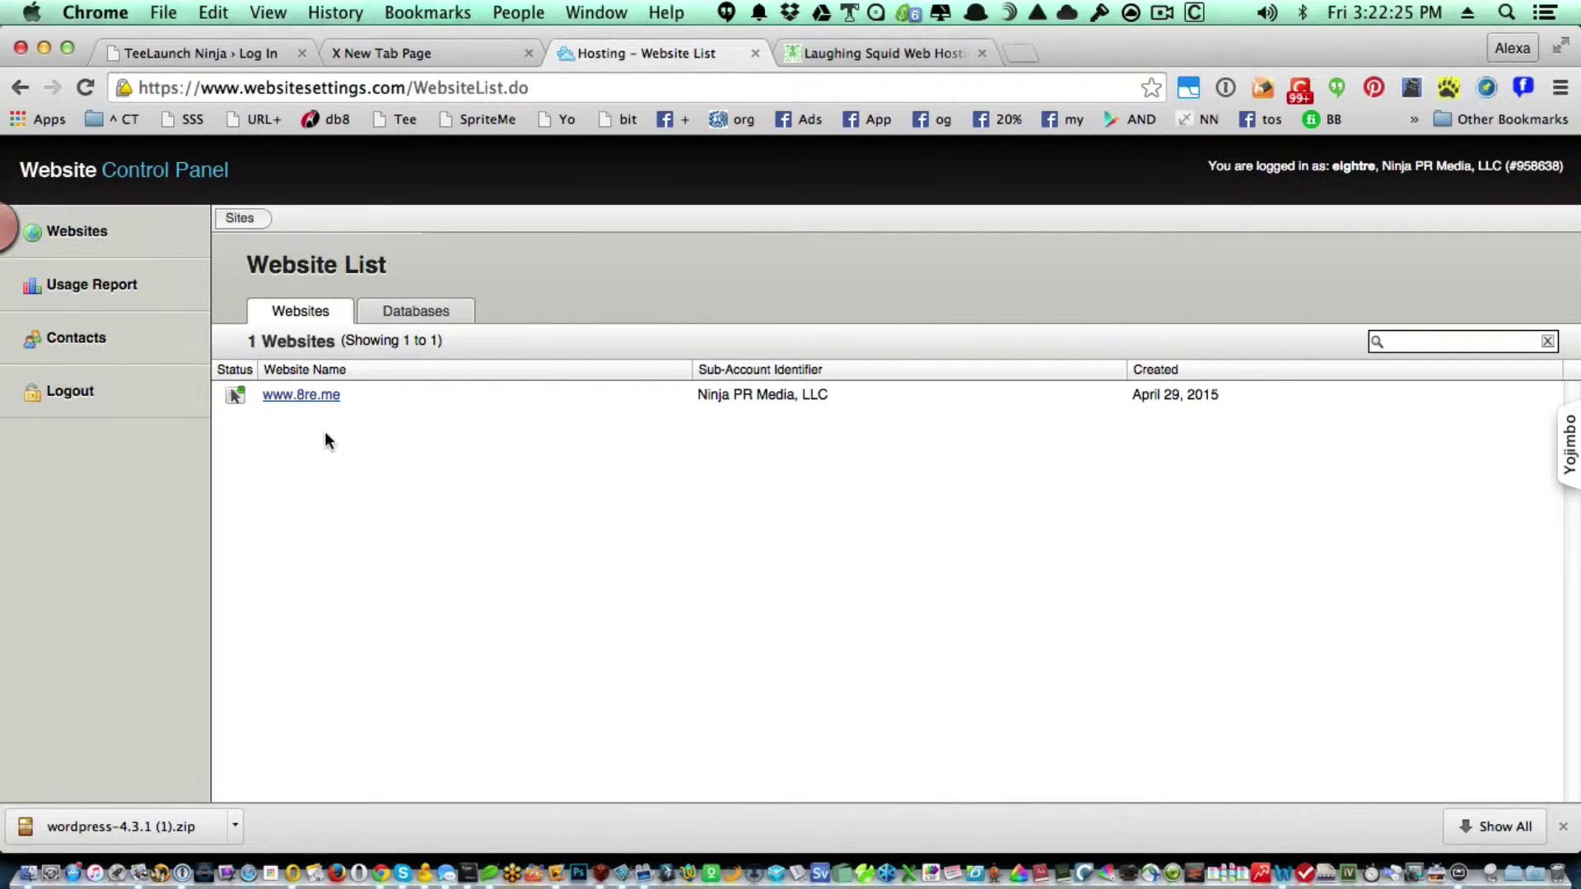
click(305, 395)
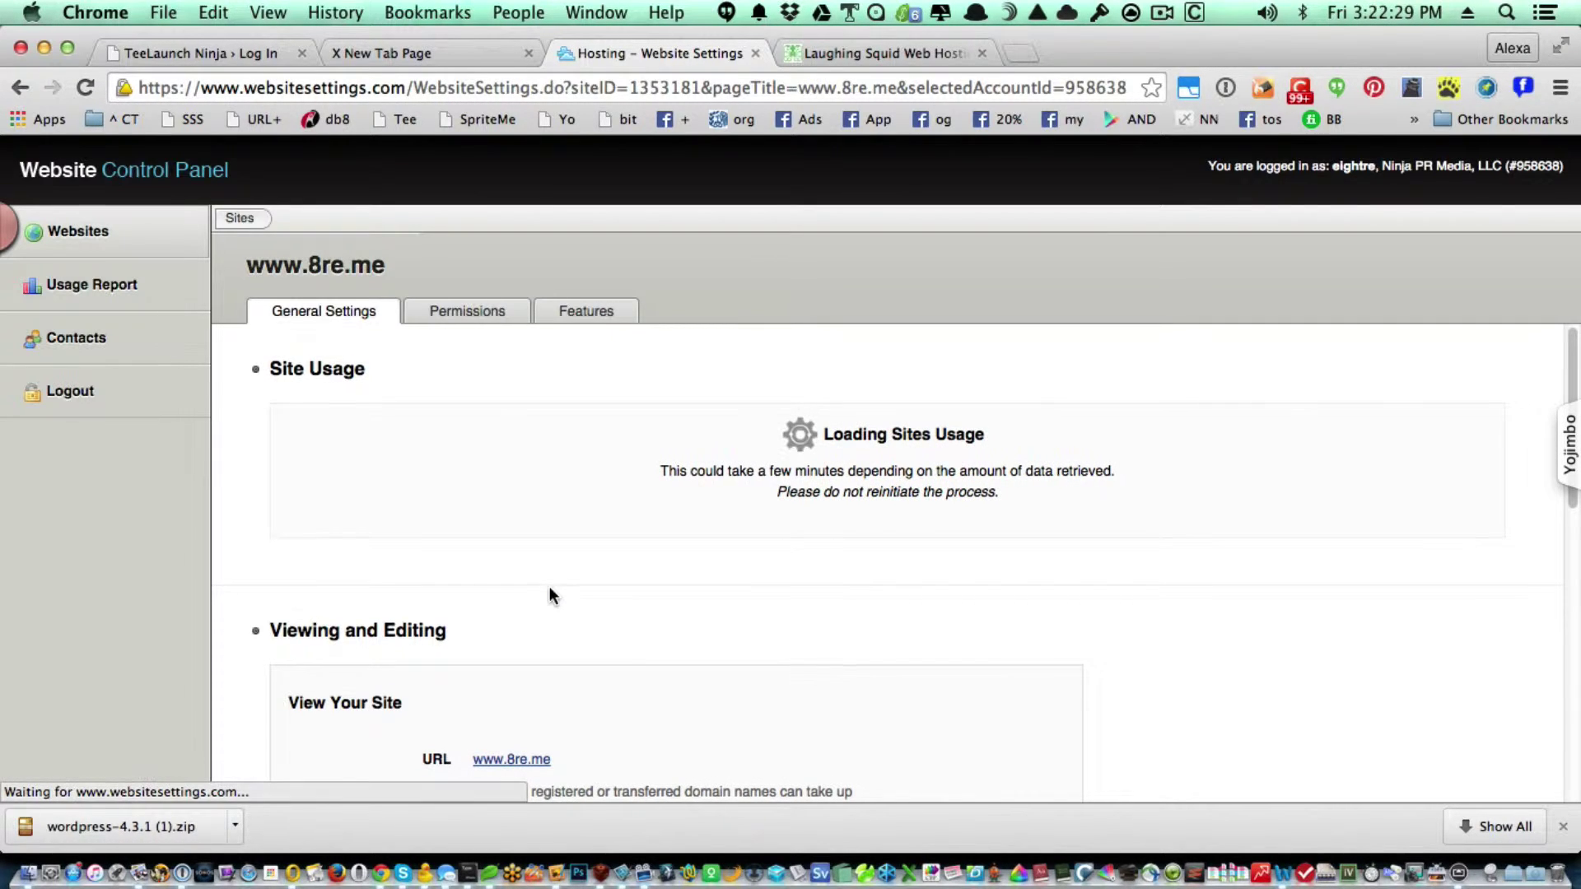
click(584, 311)
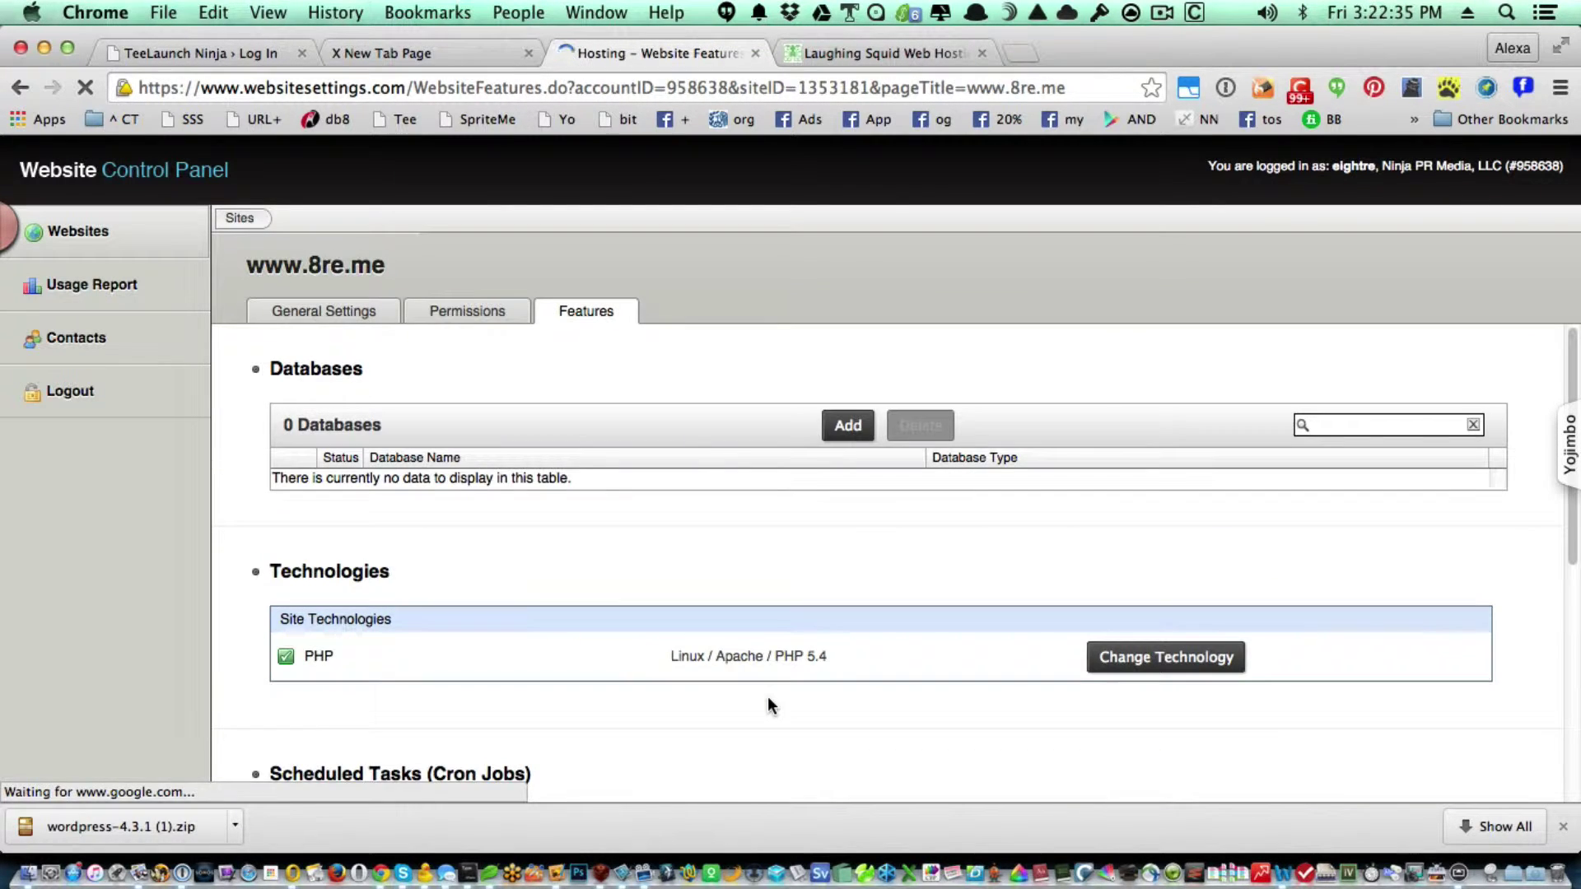
click(834, 434)
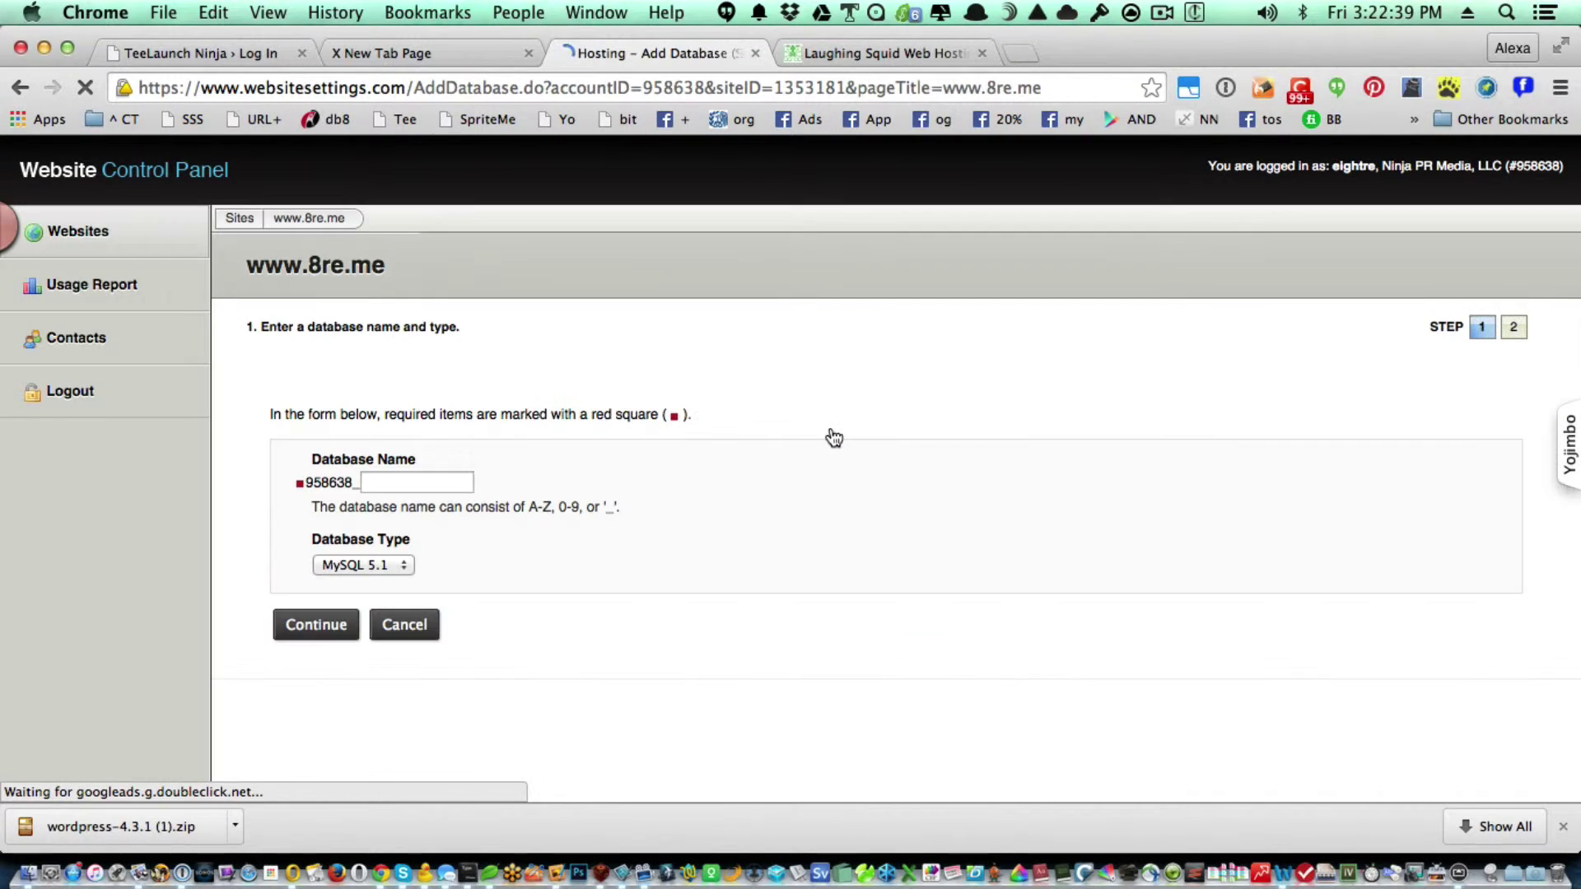
Enter the new database's name, continue, and give it the username 2demo.
click(429, 478)
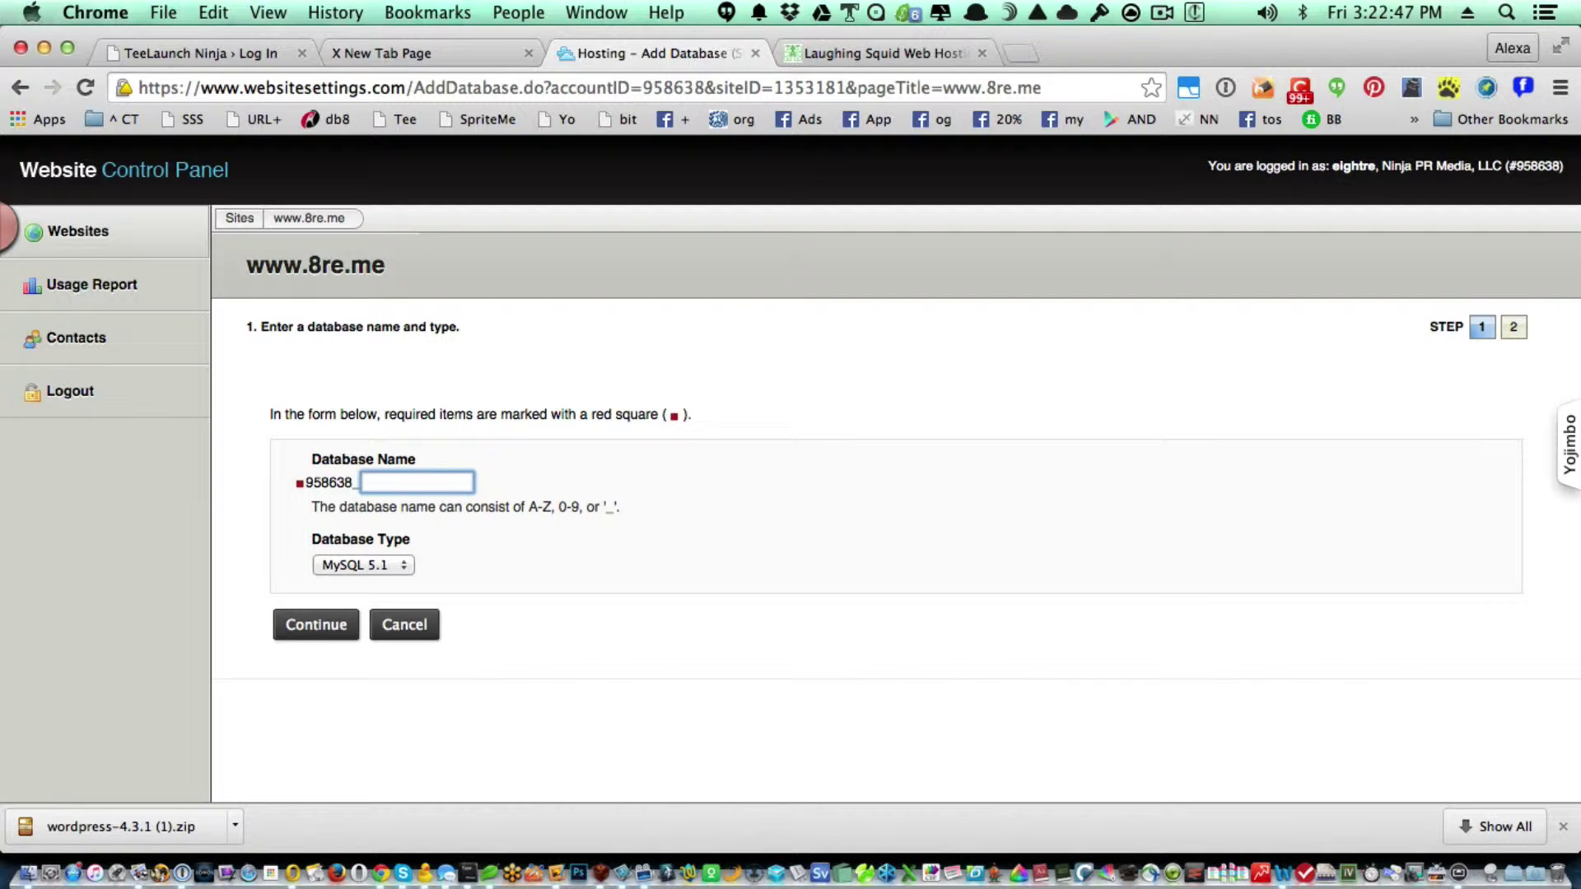
text(2demo)
click(345, 621)
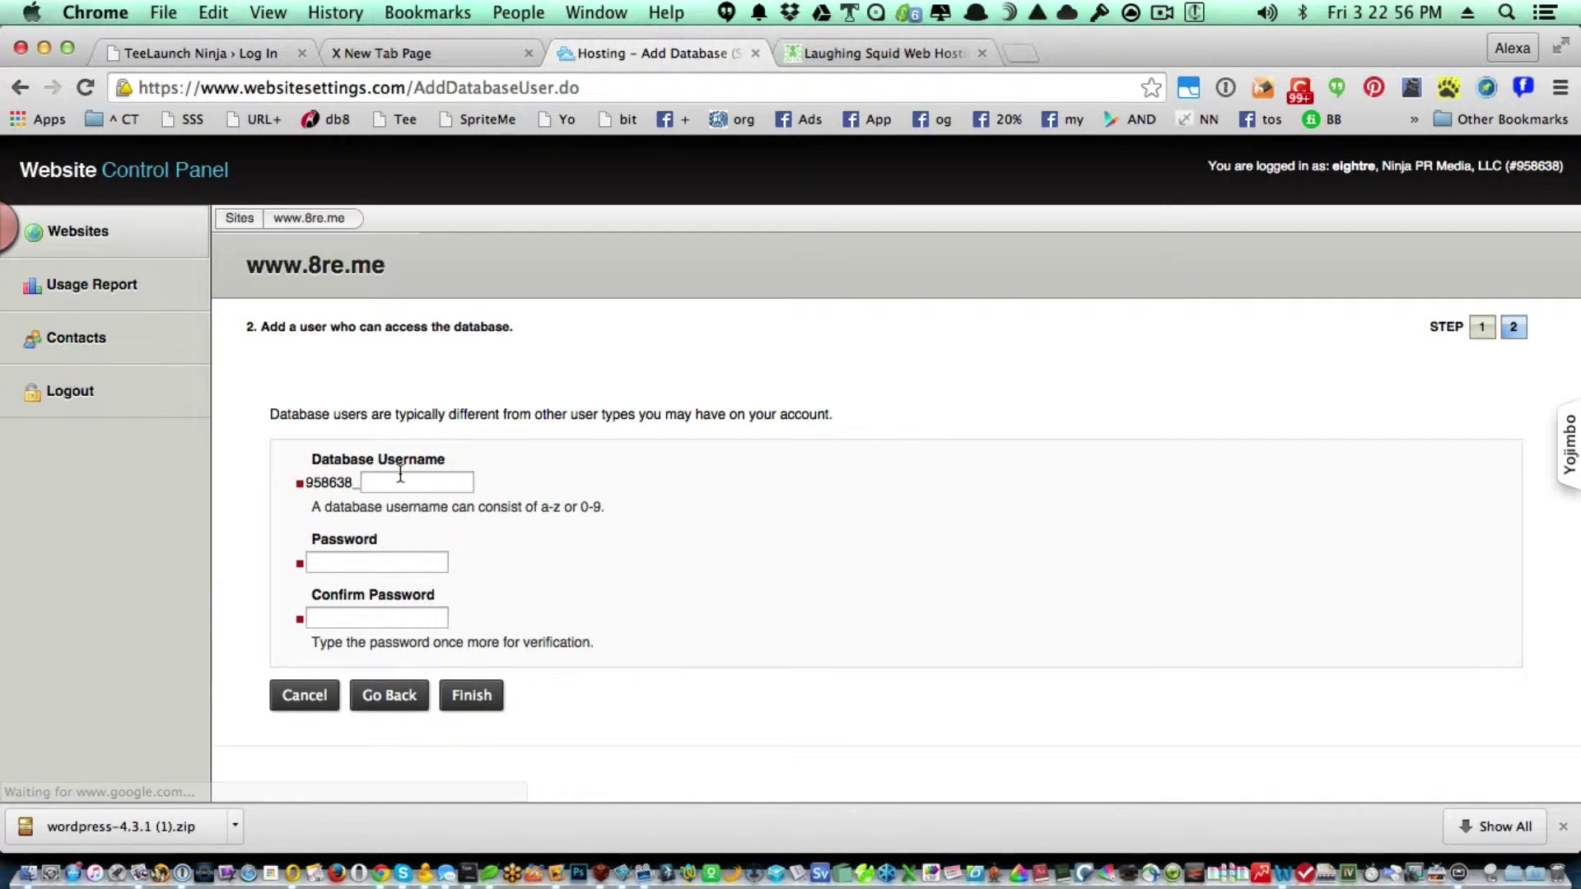
click(398, 476)
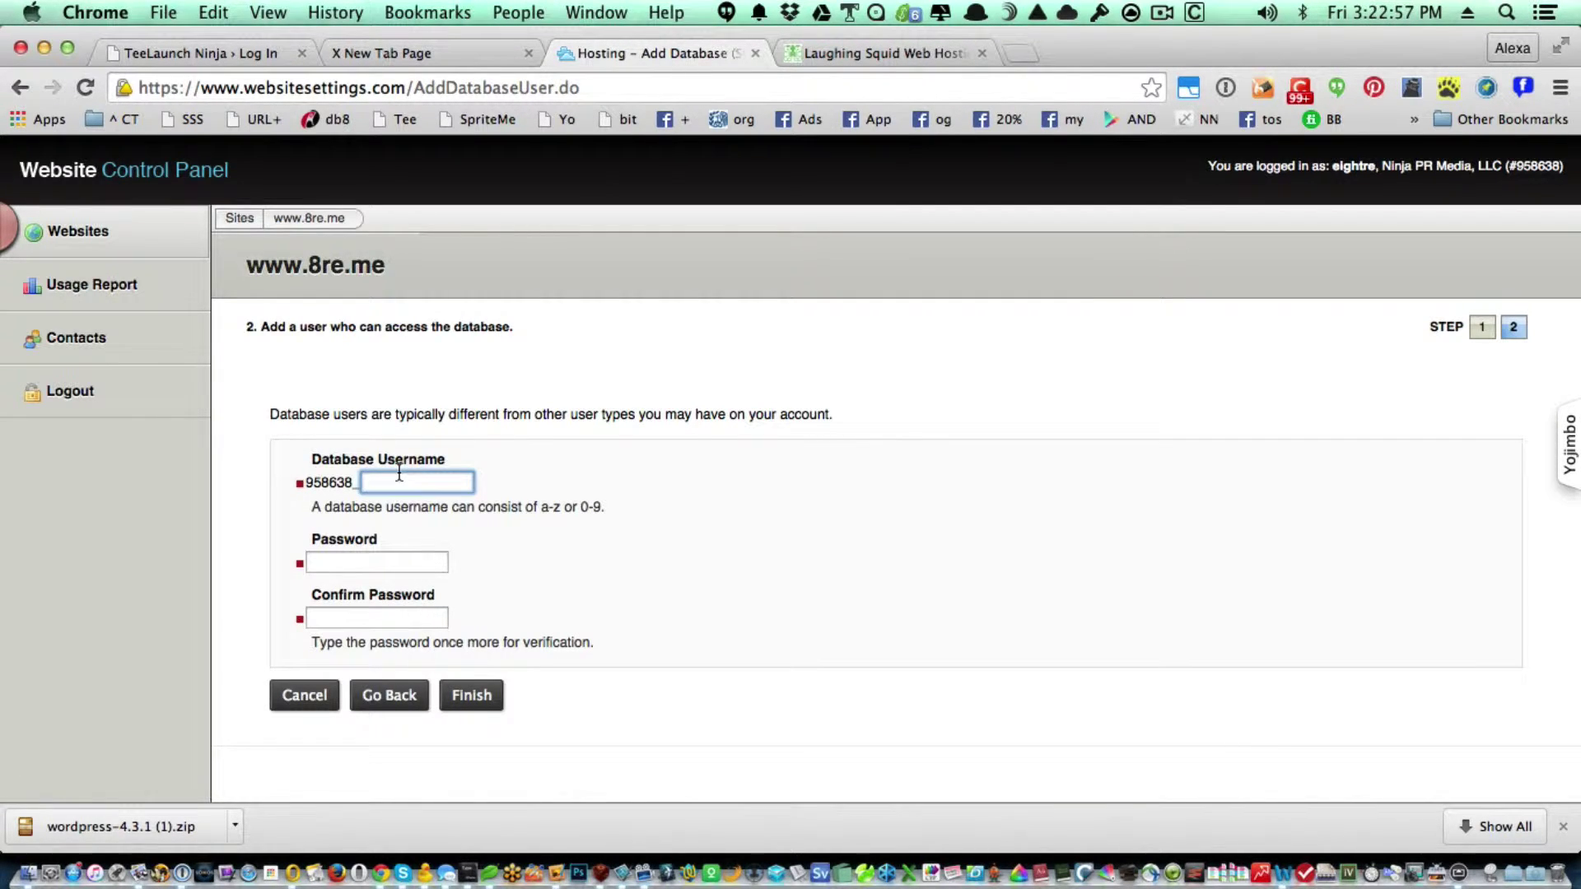
text(2demo)
key(Tab)
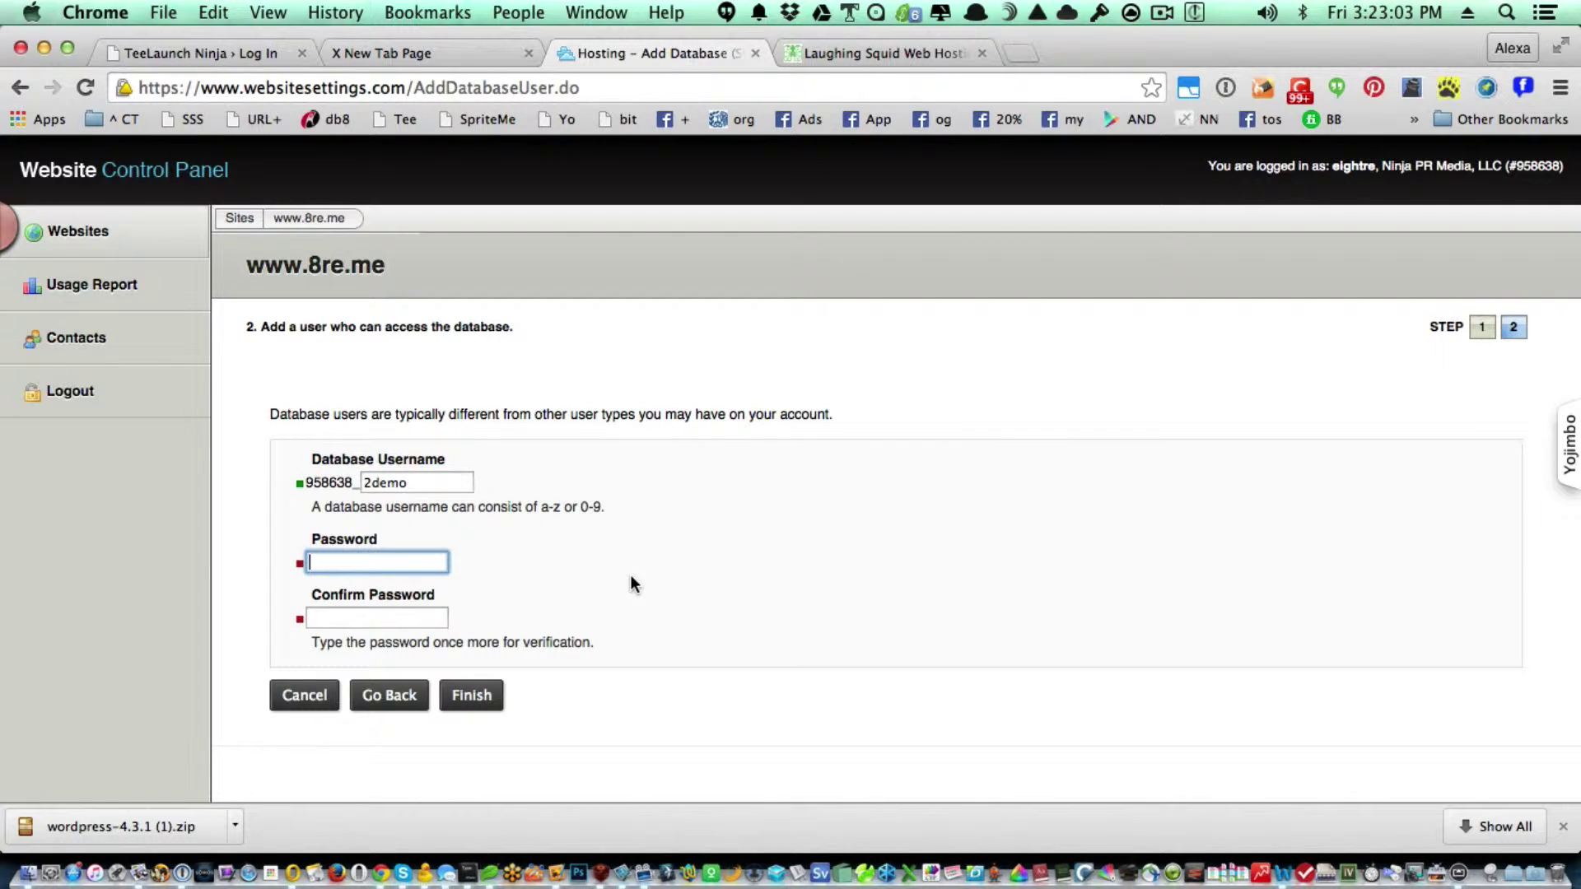
Fill both password fields with a 16-character generated password and finish creating the database.
text(d)
key(BackSpace)
key(BackSpace)
key(BackSpace)
click(1220, 95)
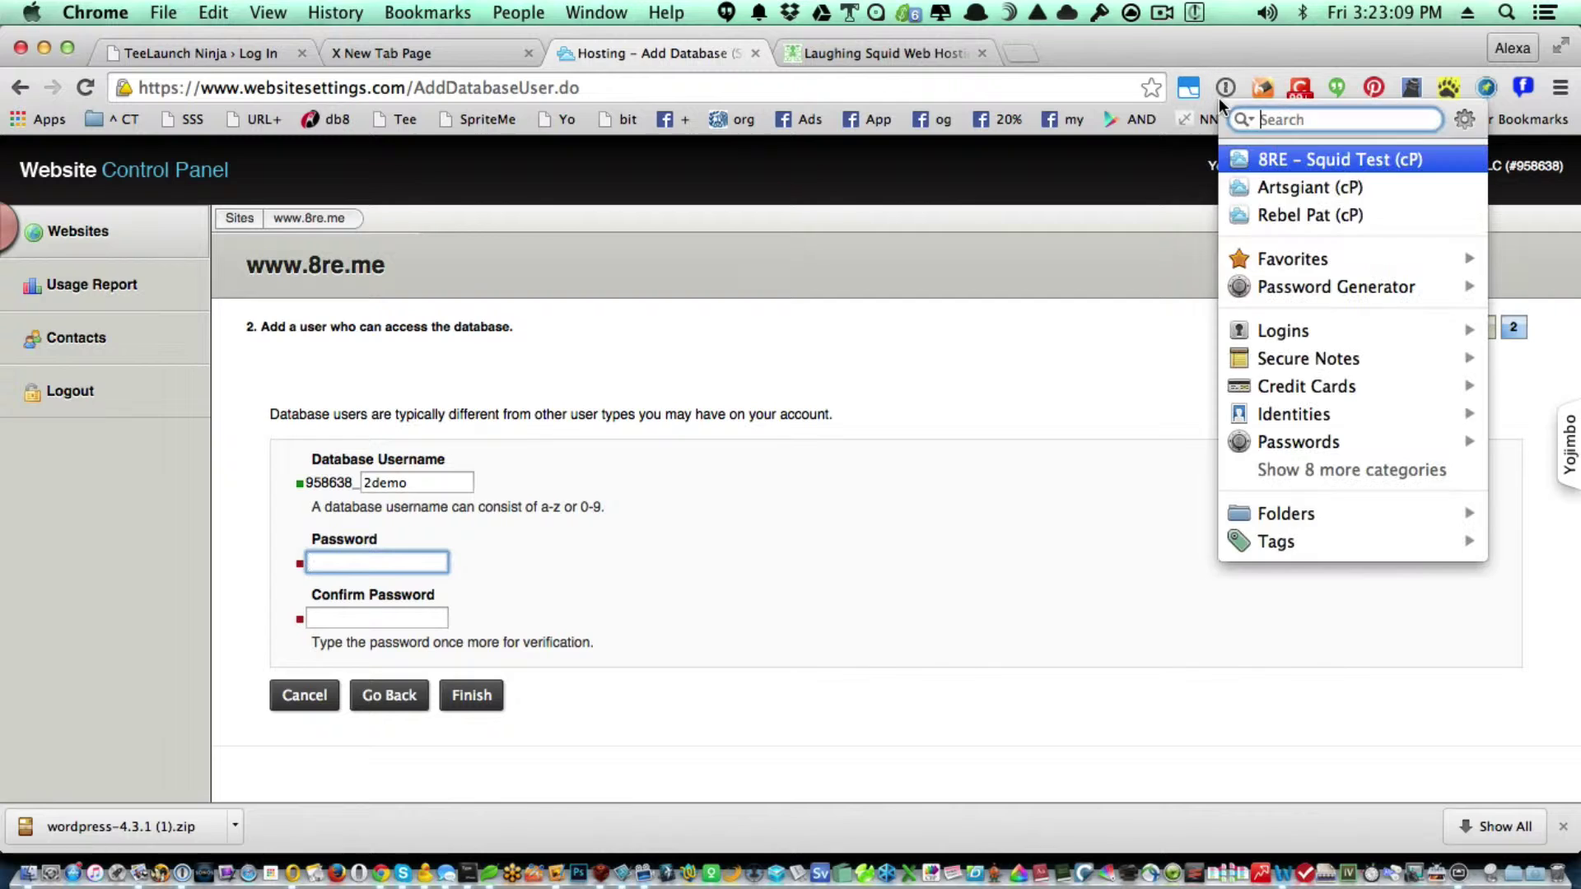
mouse_move(1289, 287)
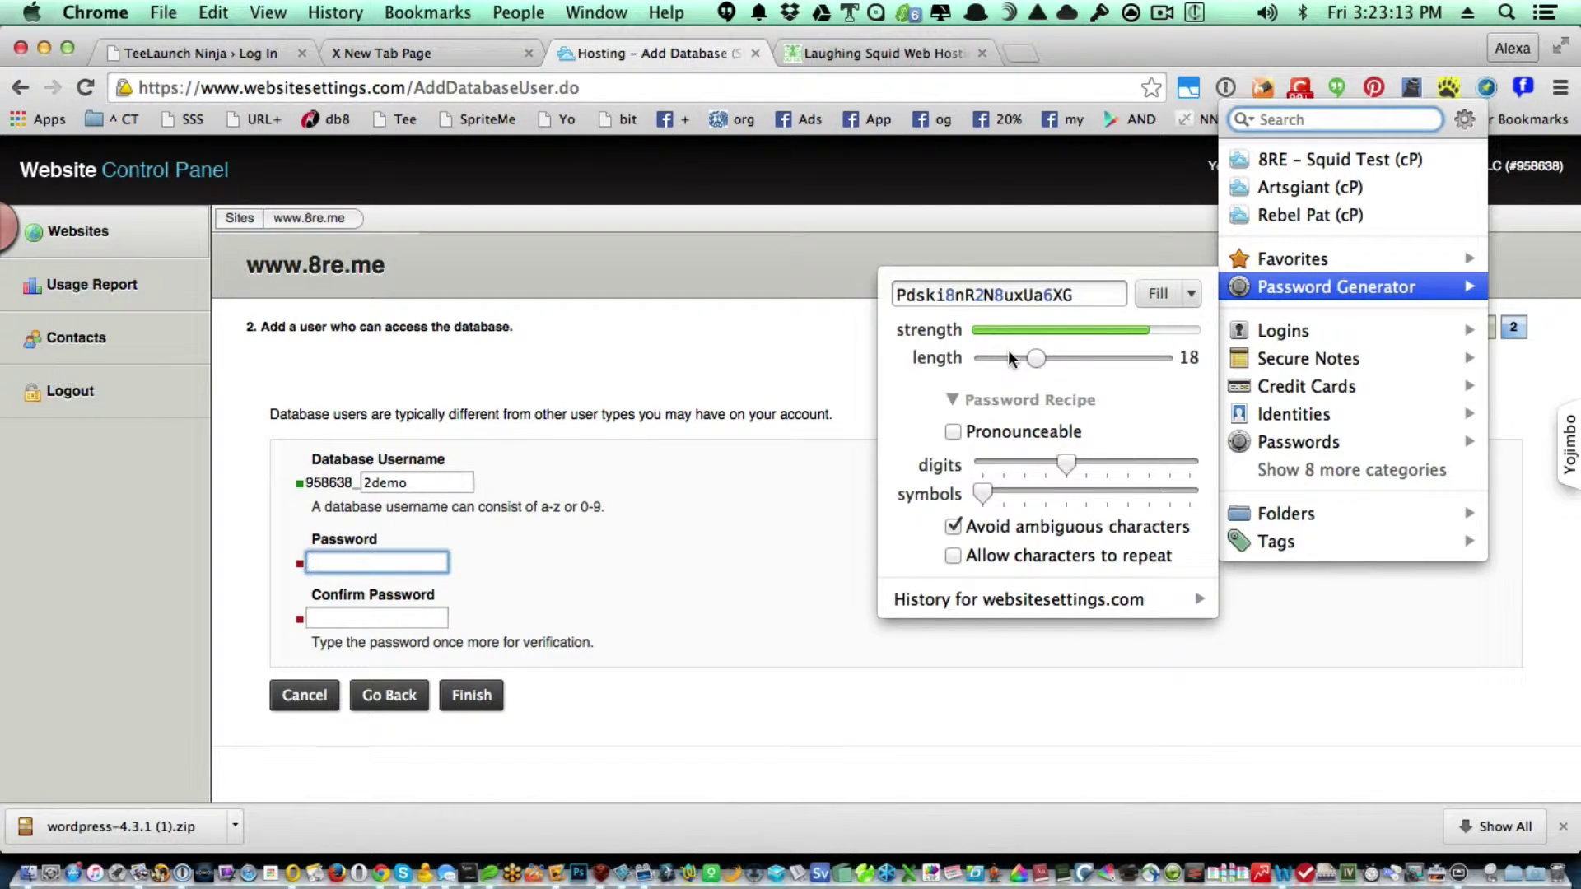
drag(1008, 356, 1035, 355)
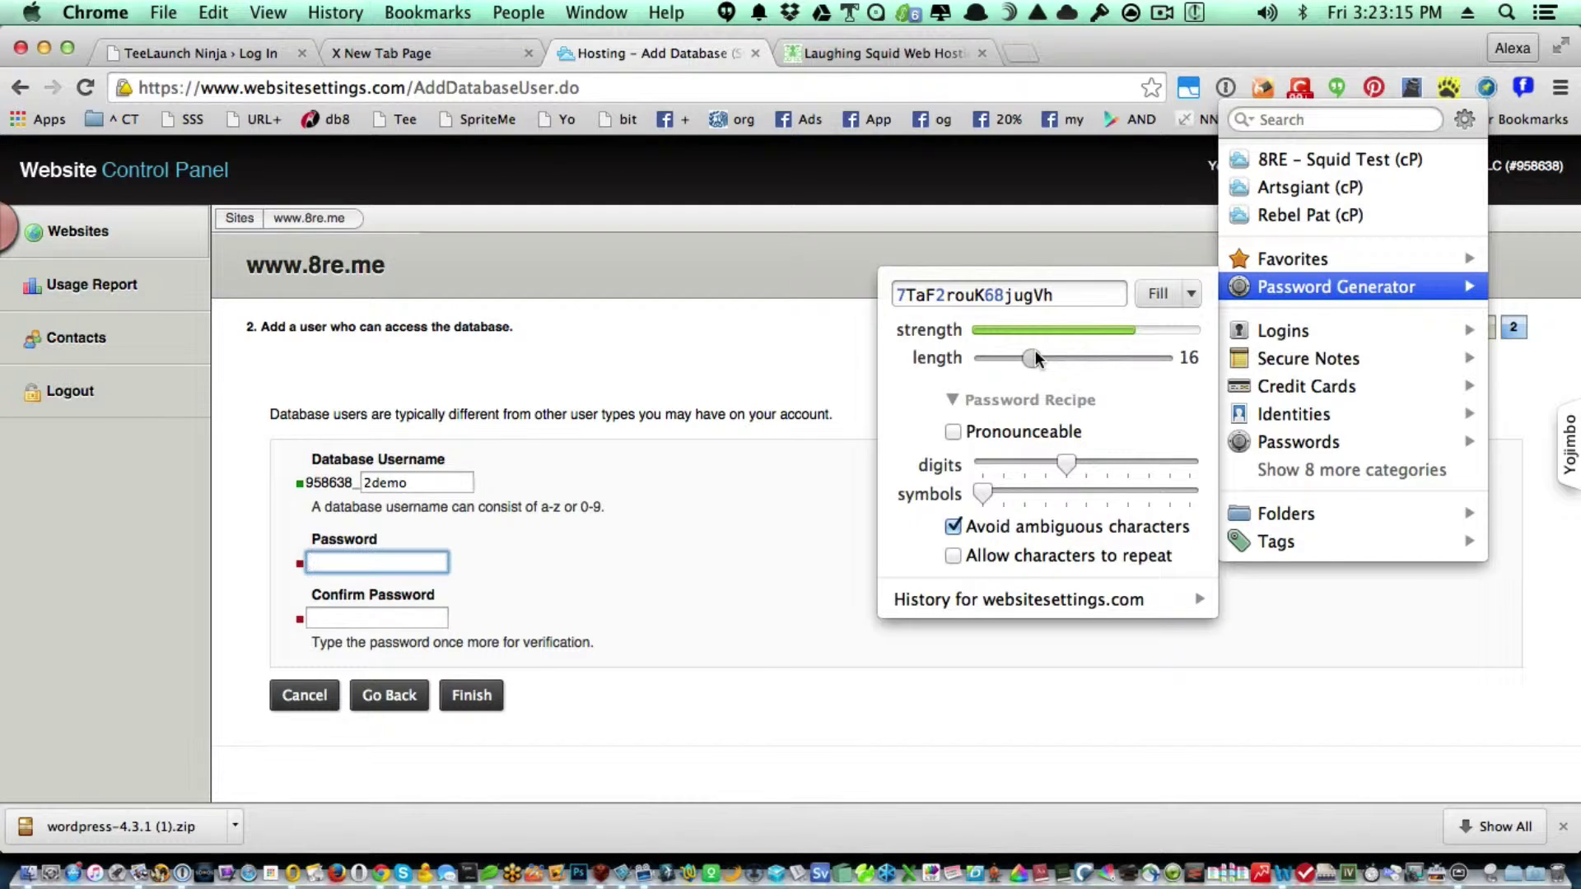
click(1152, 295)
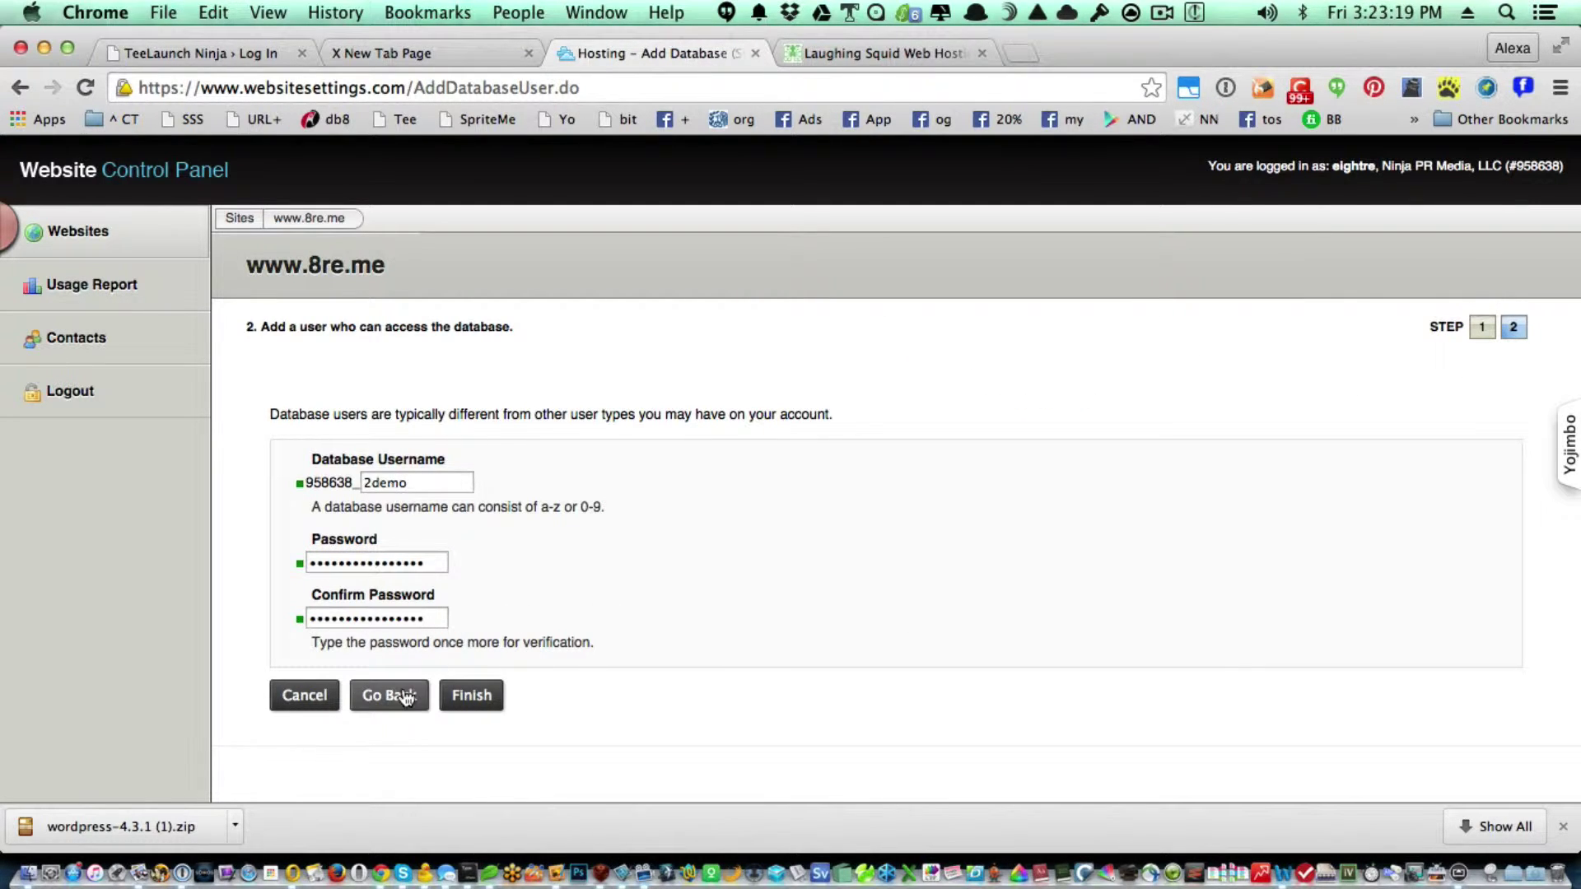
click(491, 698)
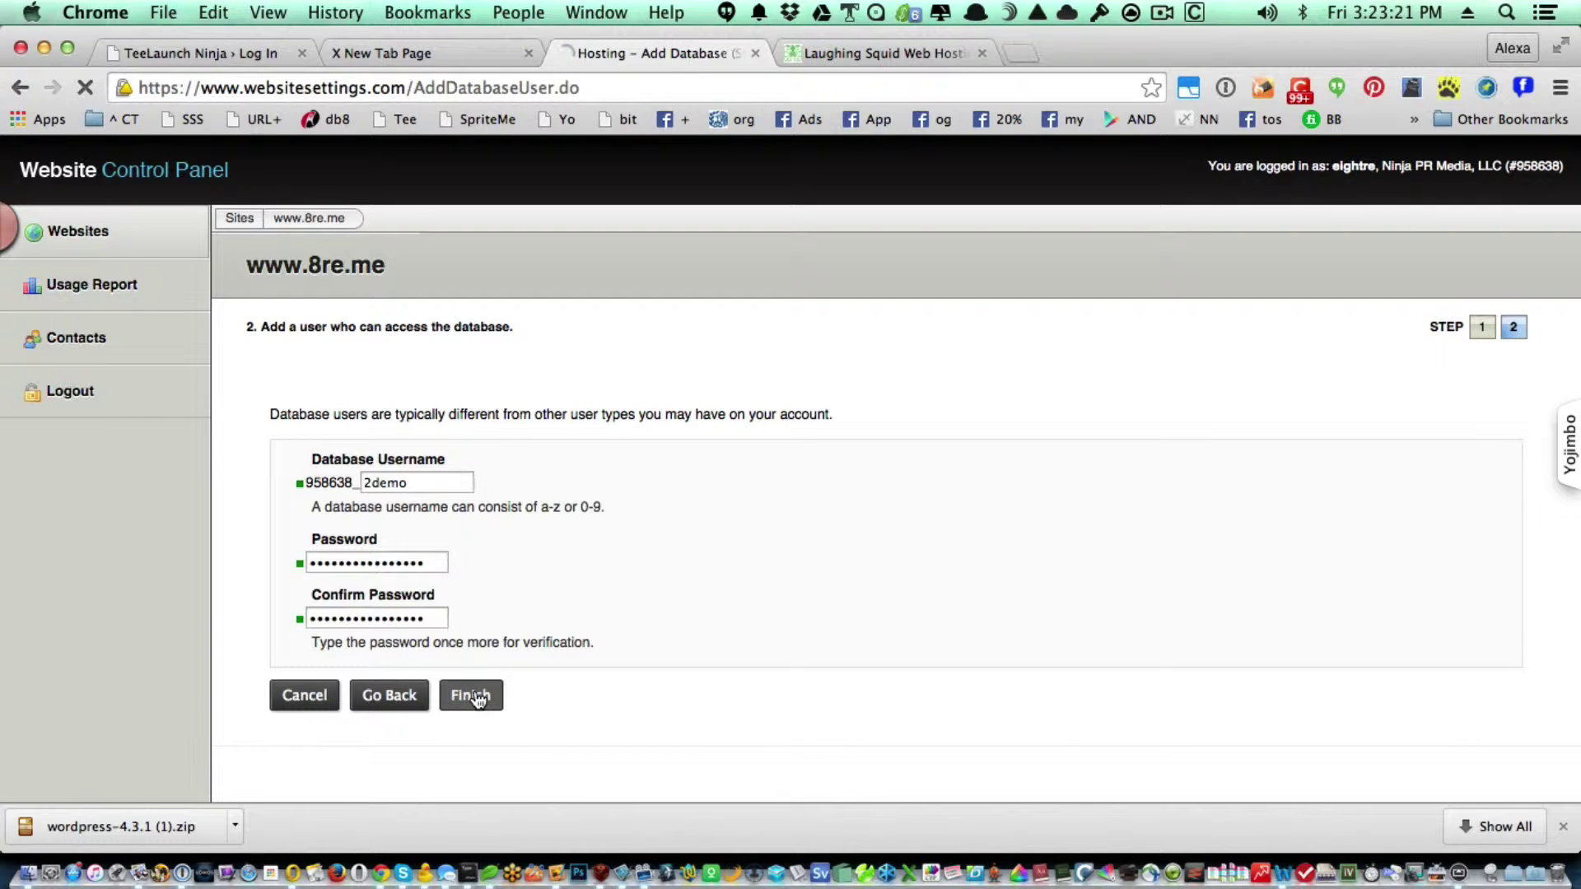
key(Return)
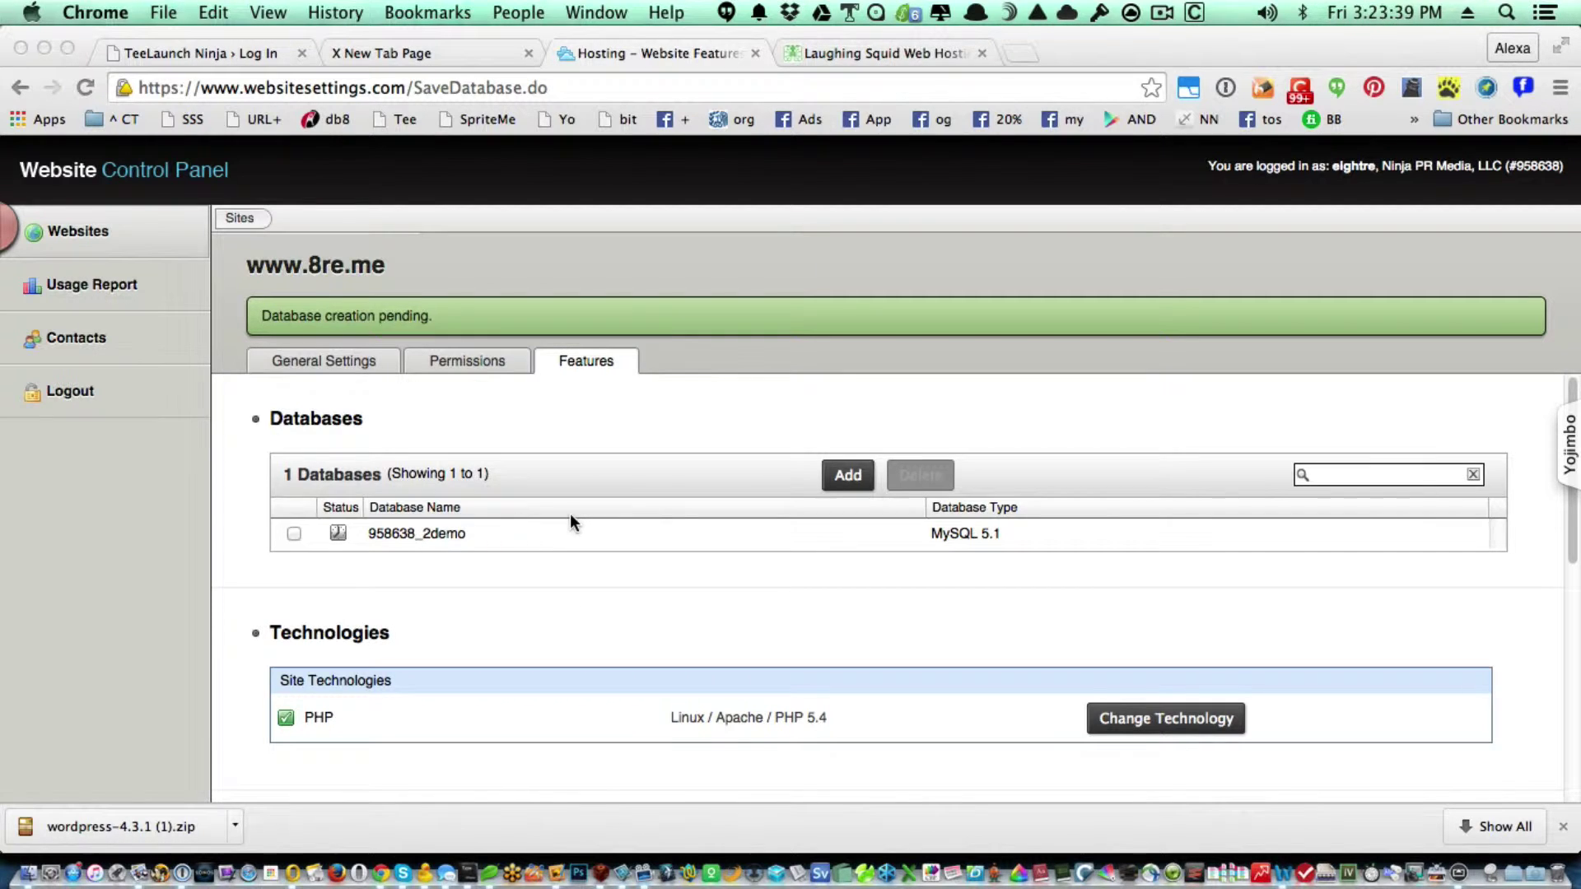
key(super+Tab)
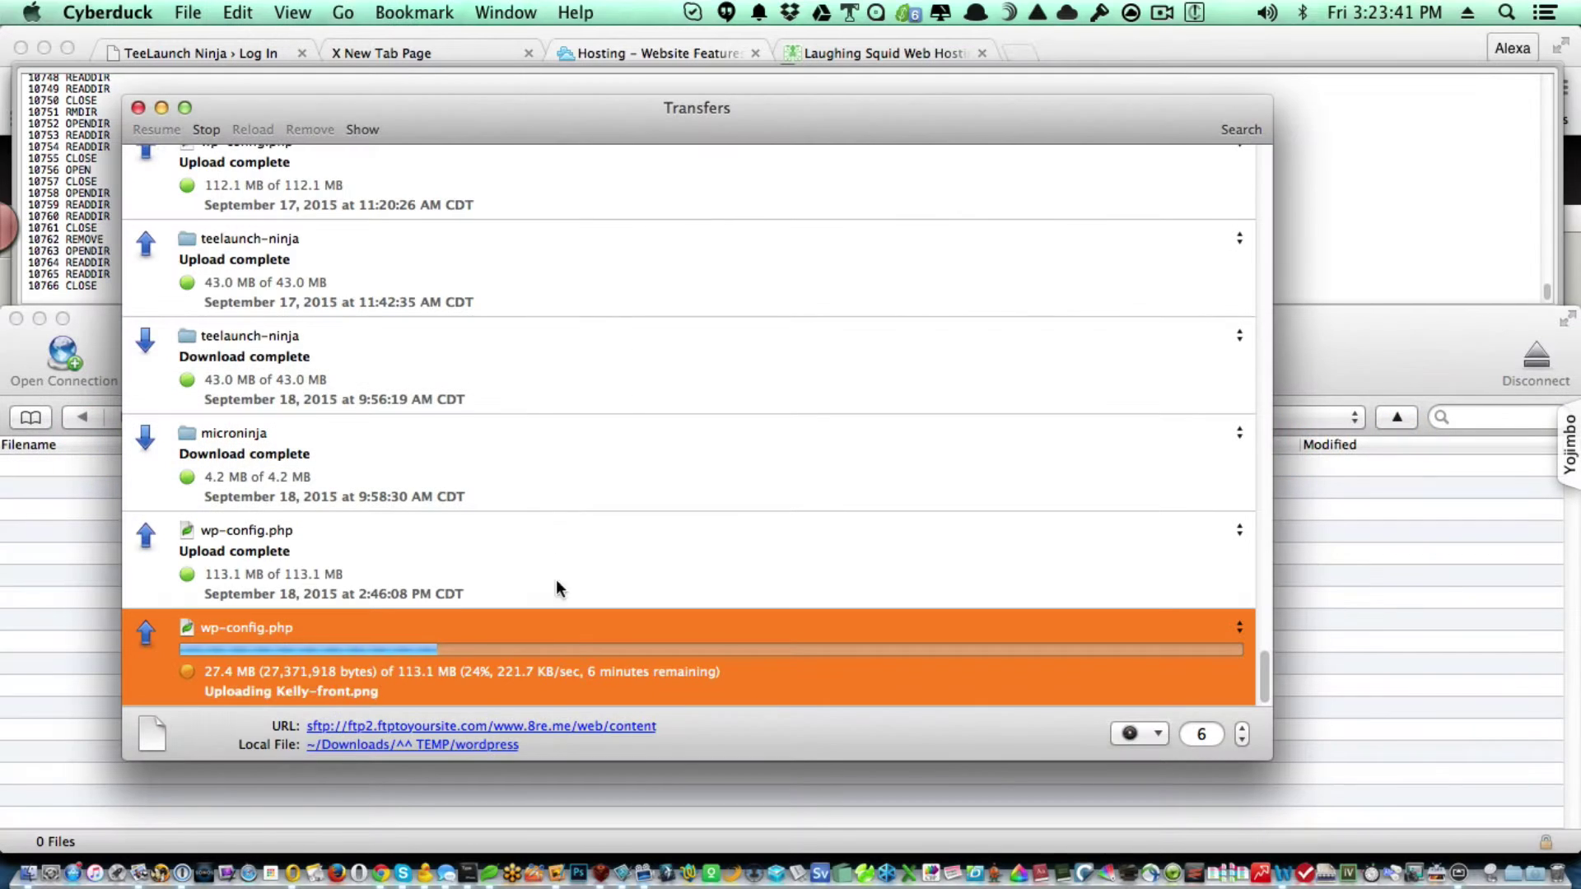
Refresh the server's content folder and open wp-config.php in Coda via Edit With.
click(1368, 624)
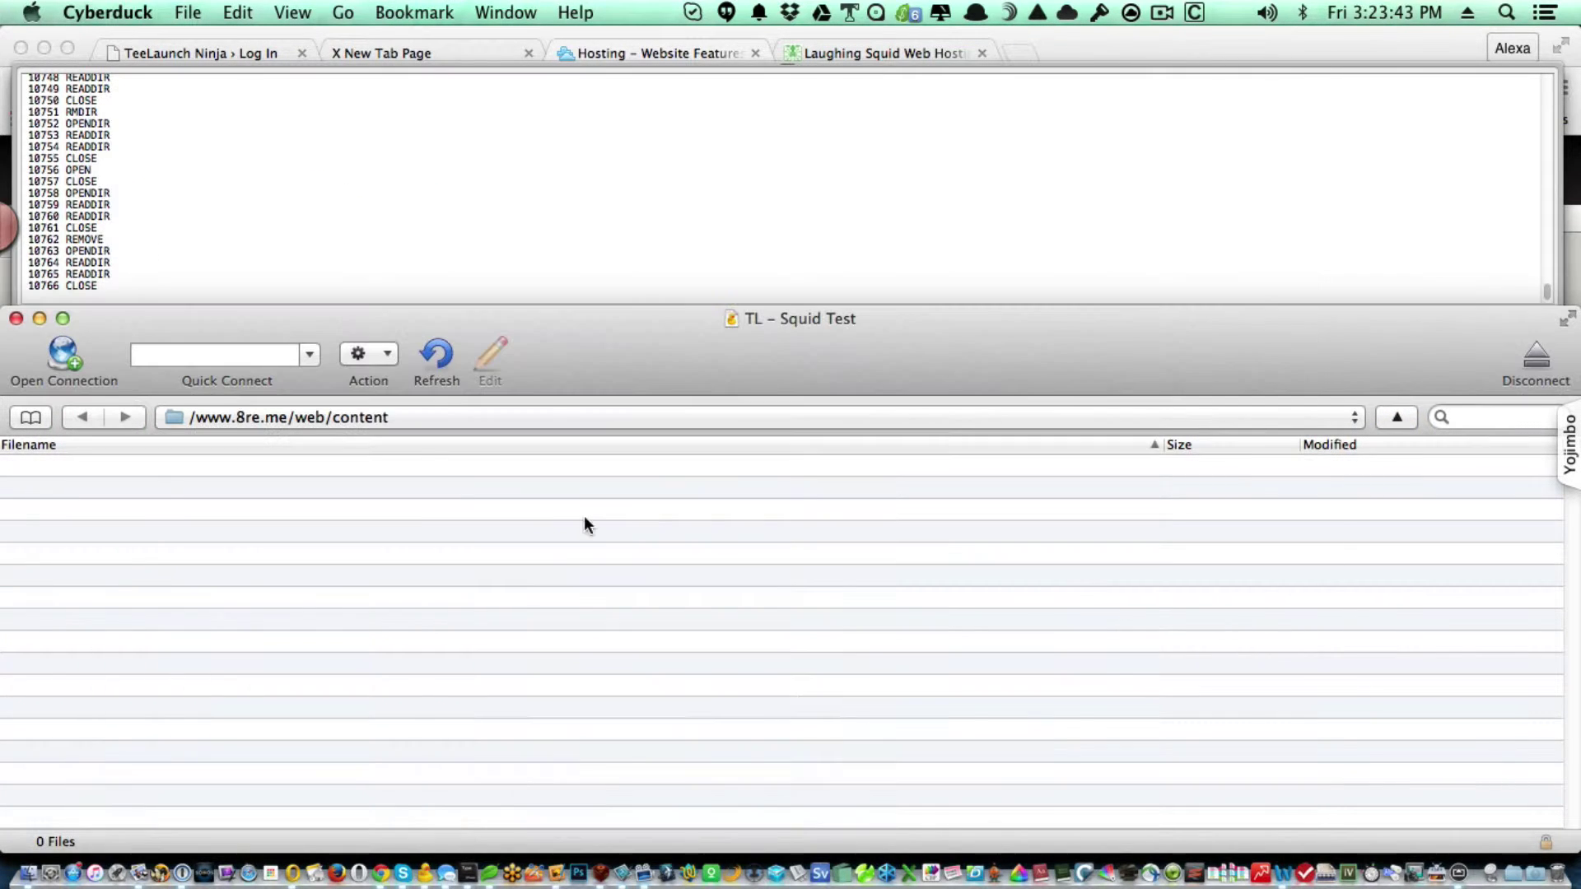
click(439, 356)
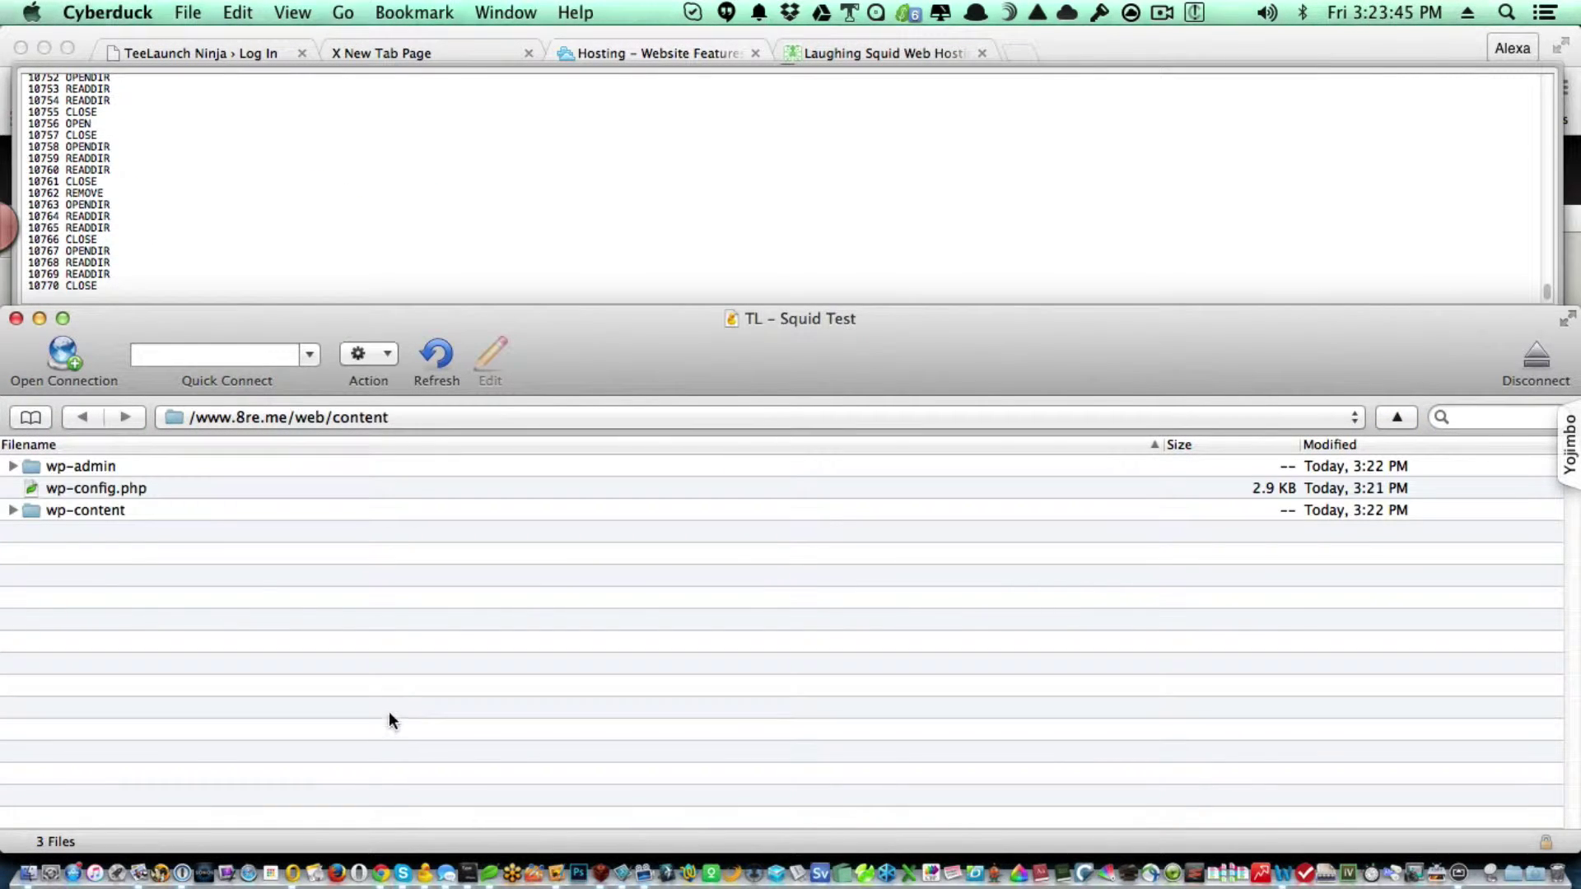
click(180, 488)
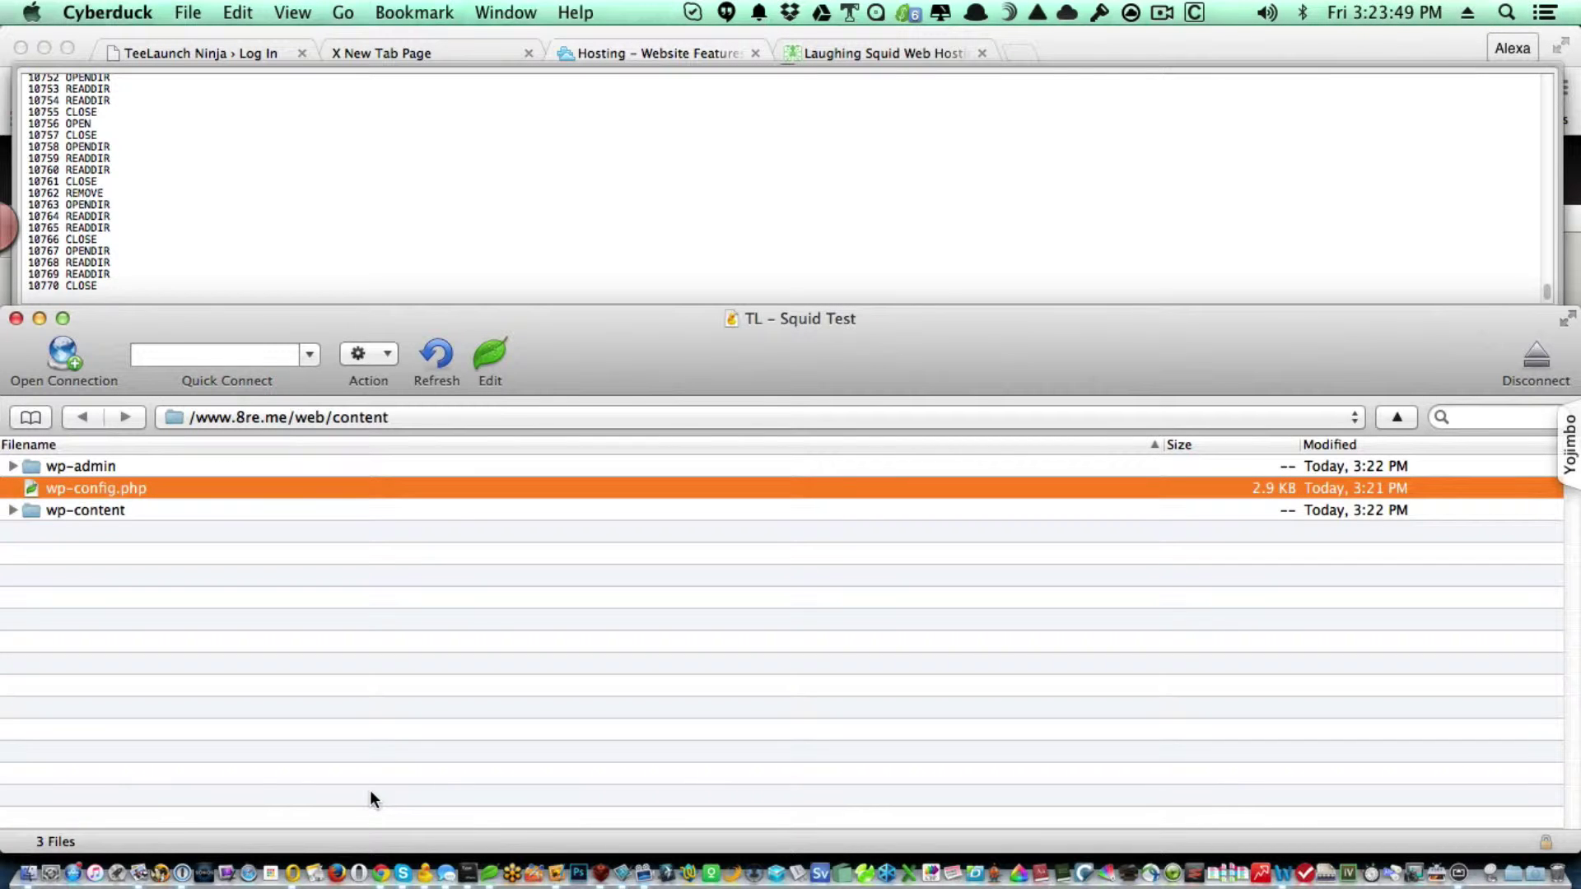
key(super+k)
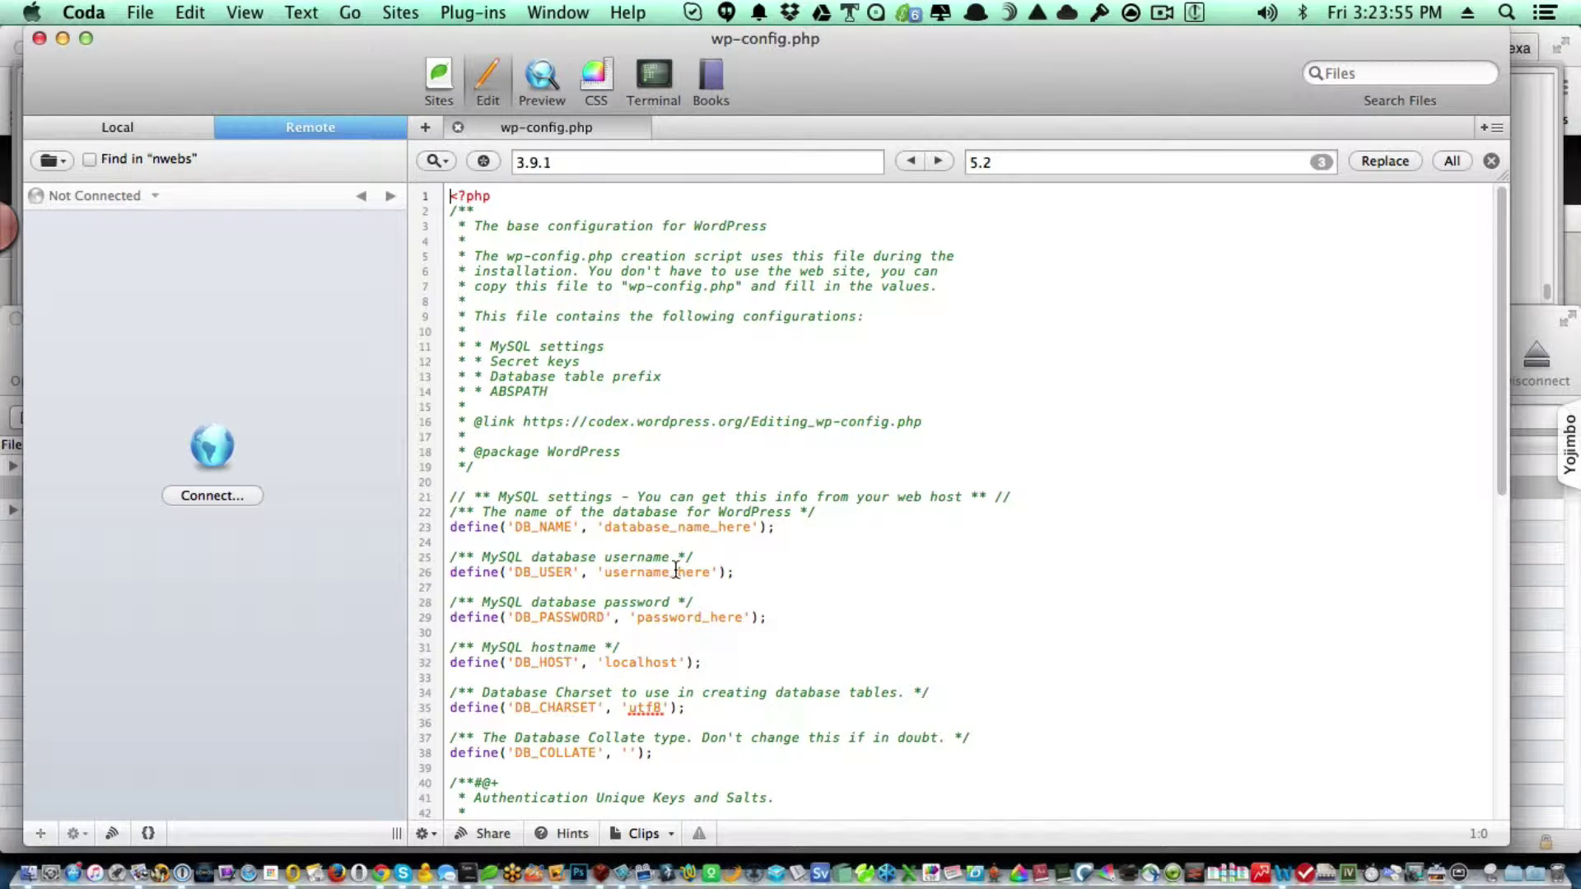
Paste the database password over password_here on line 29 of wp-config.php.
double_click(680, 617)
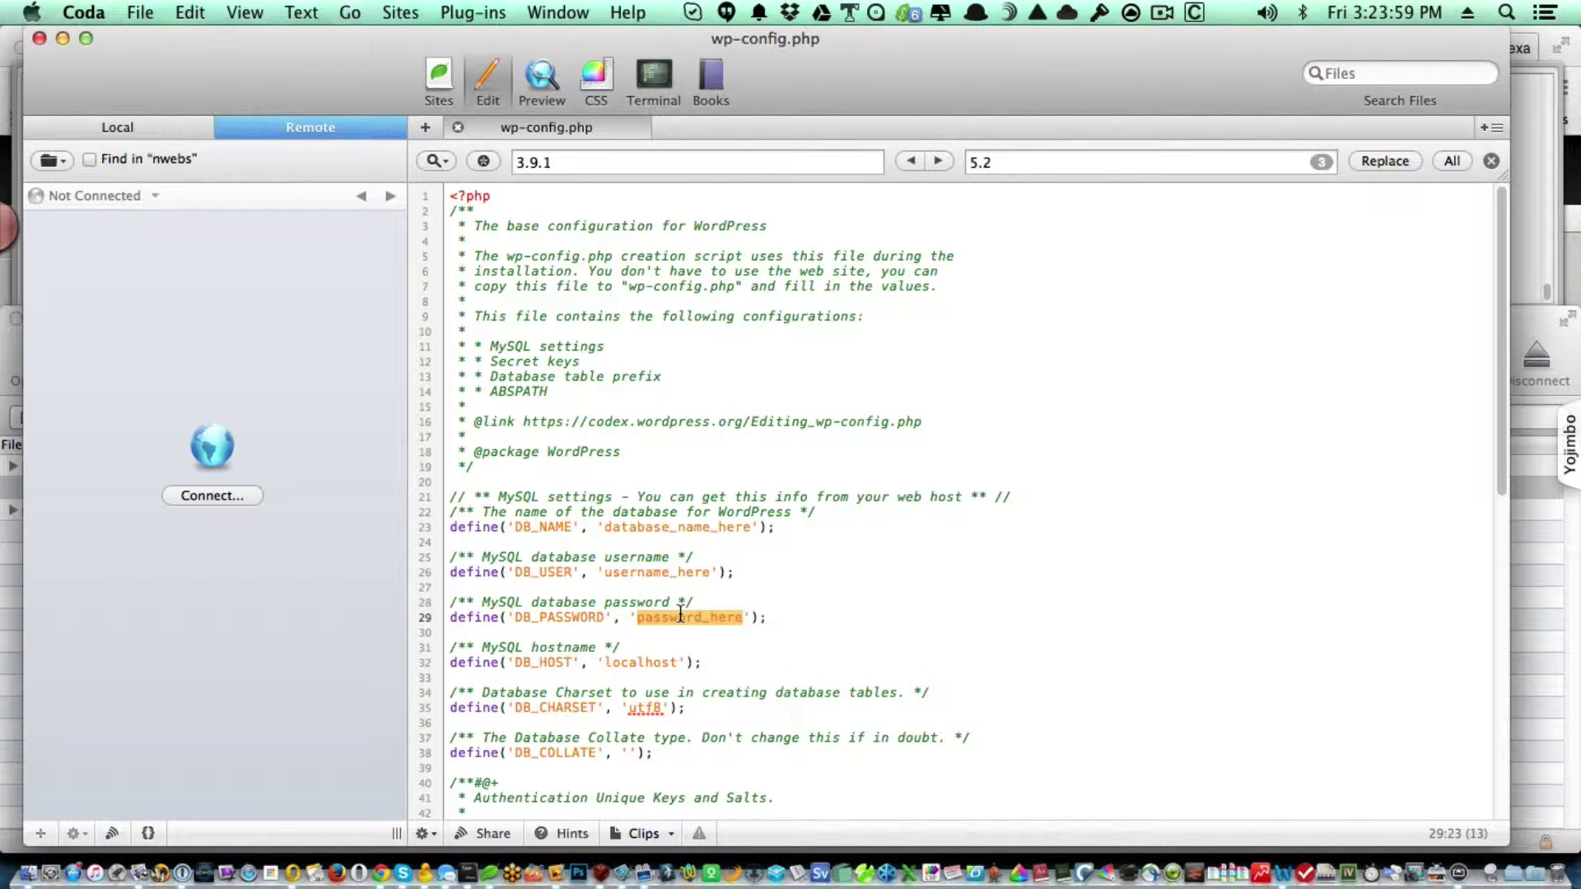
key(super+v)
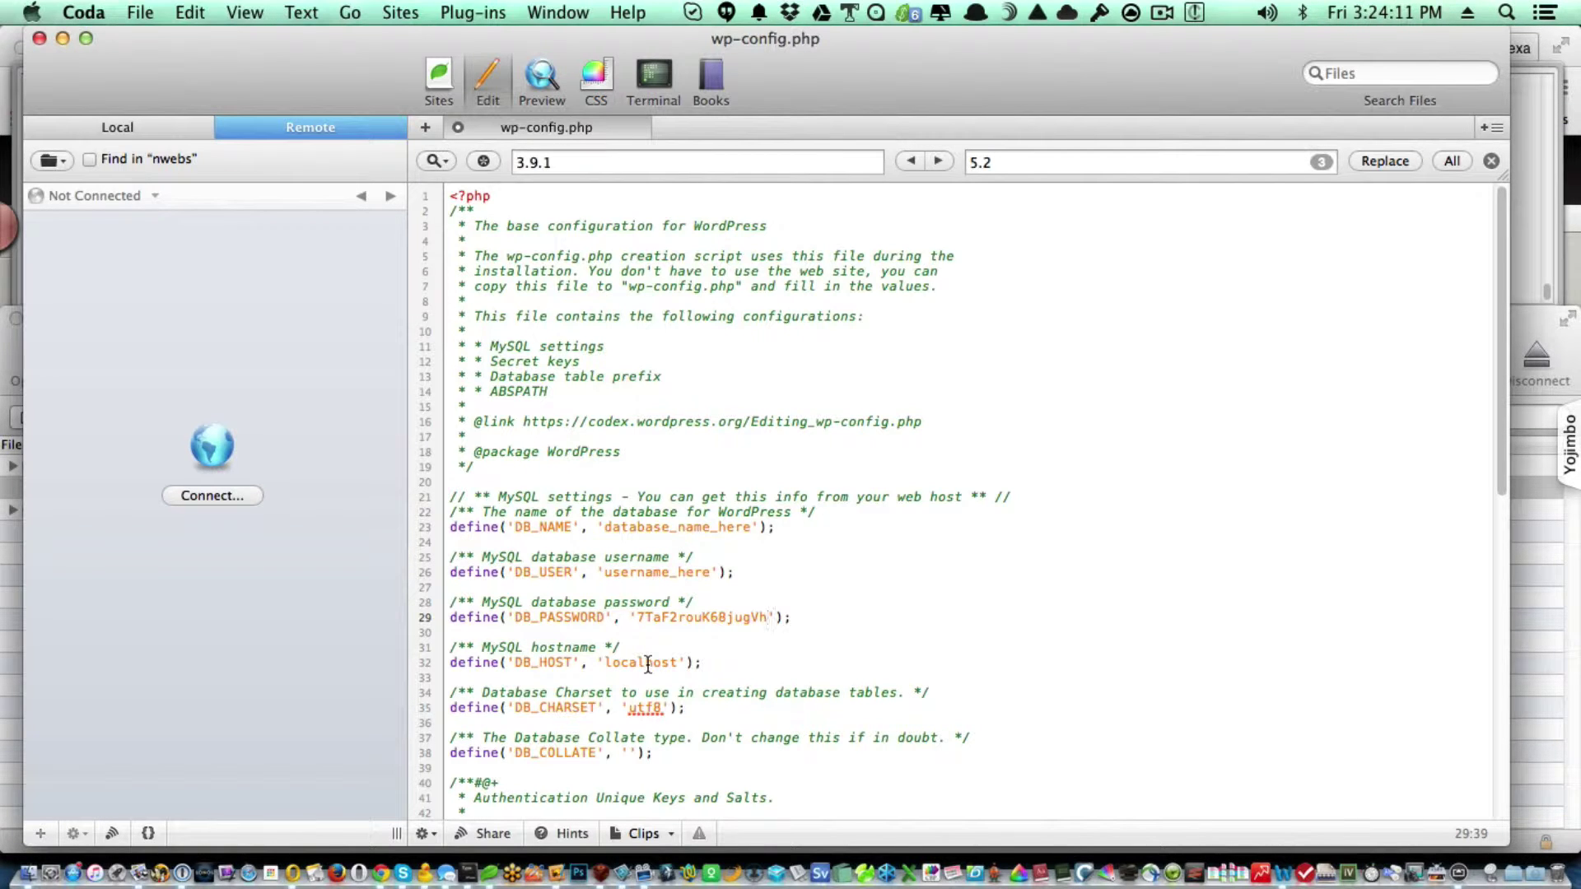
double_click(648, 663)
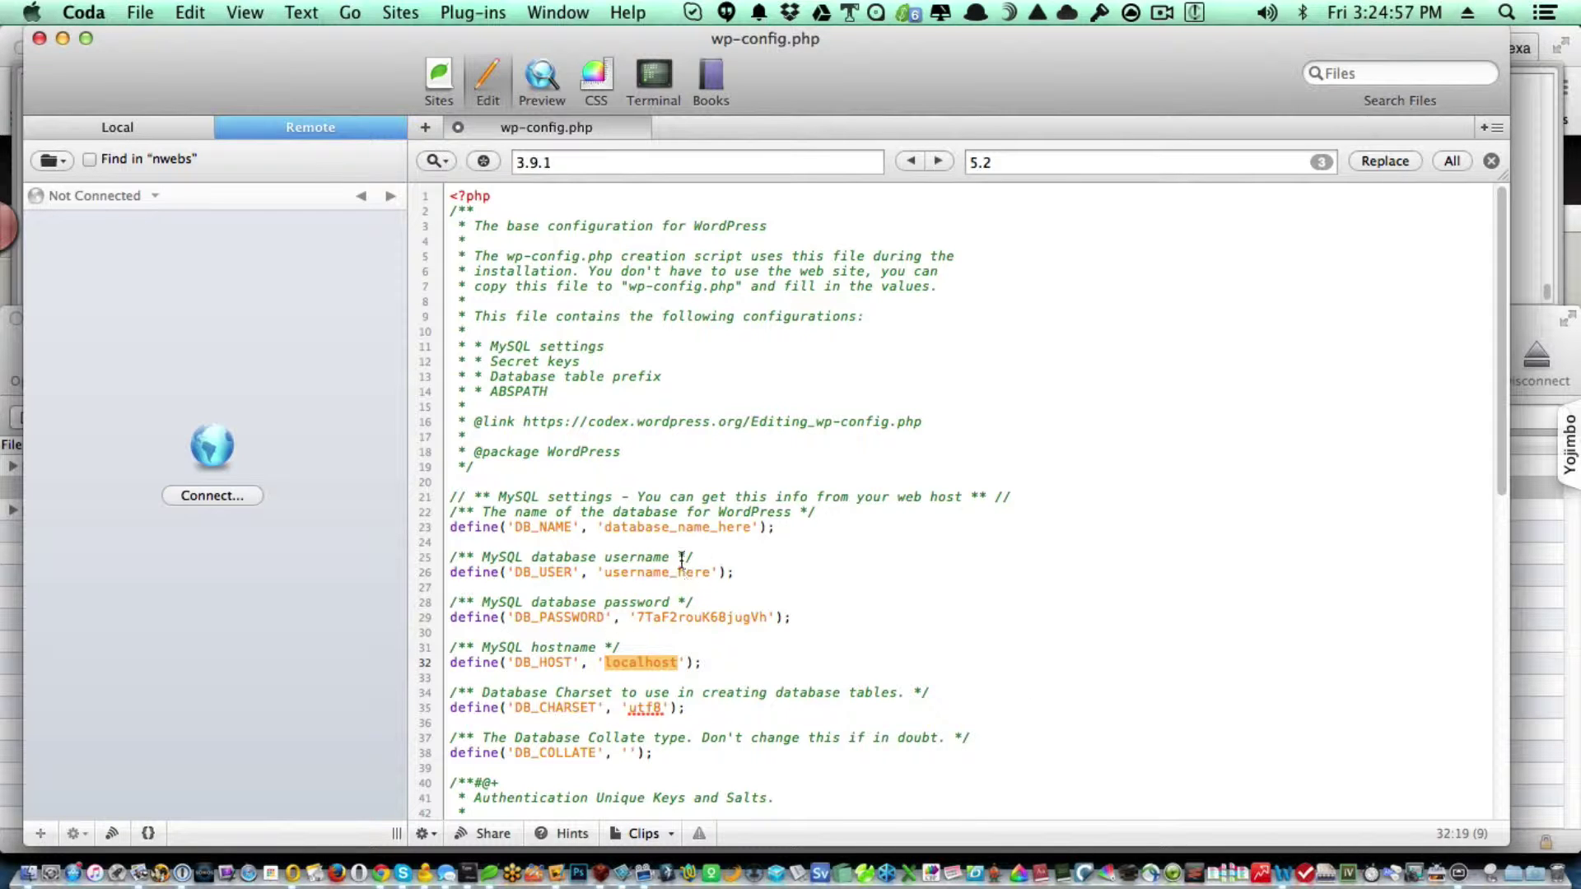
key(super+Tab)
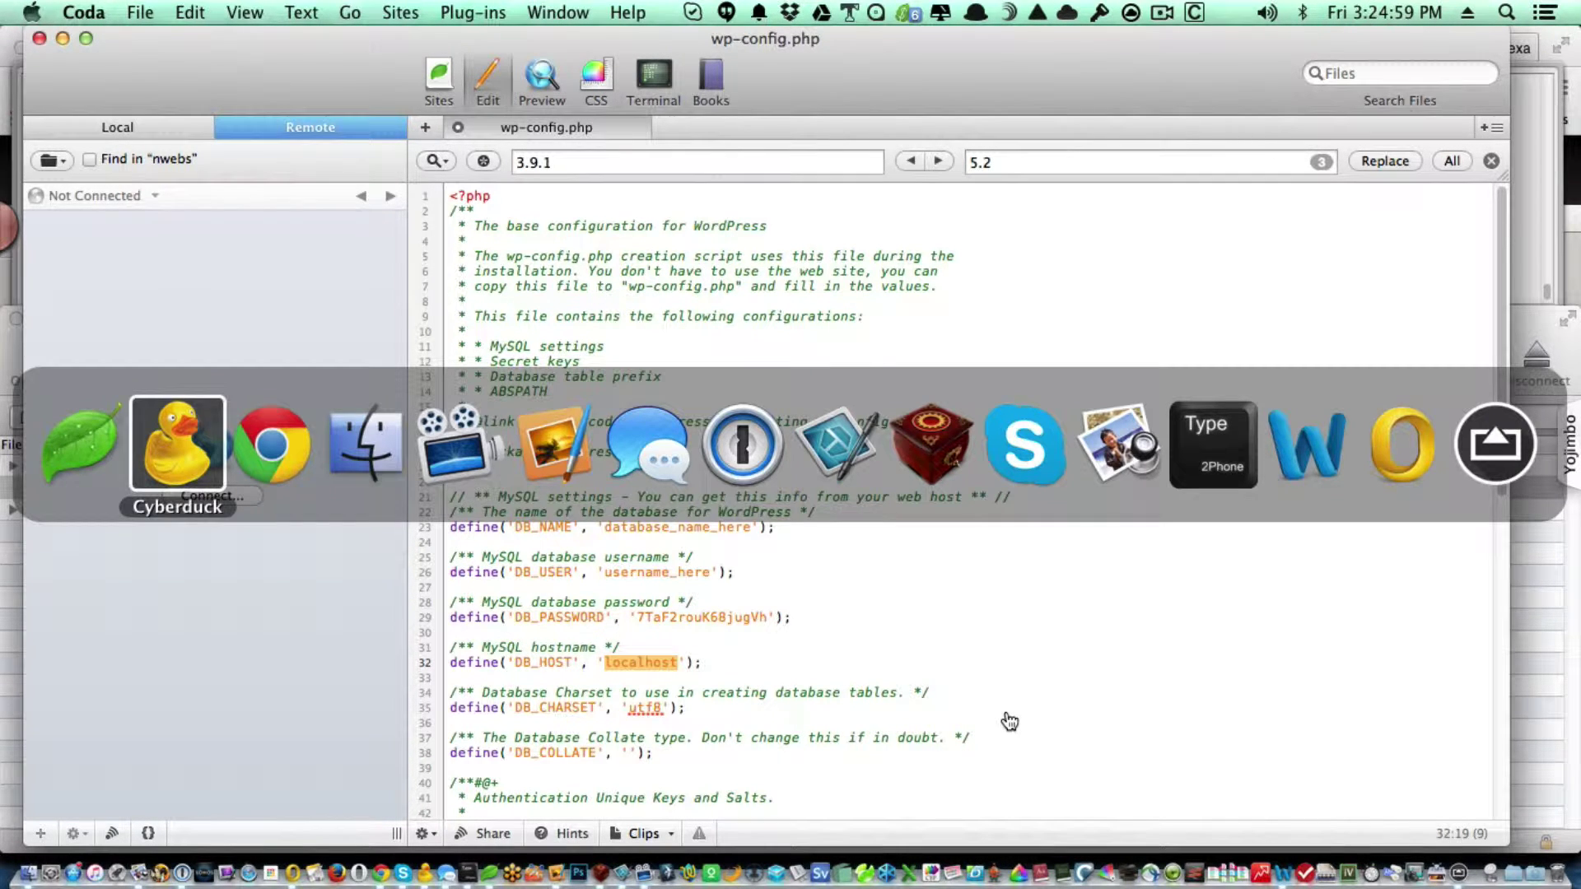
key(super+Tab)
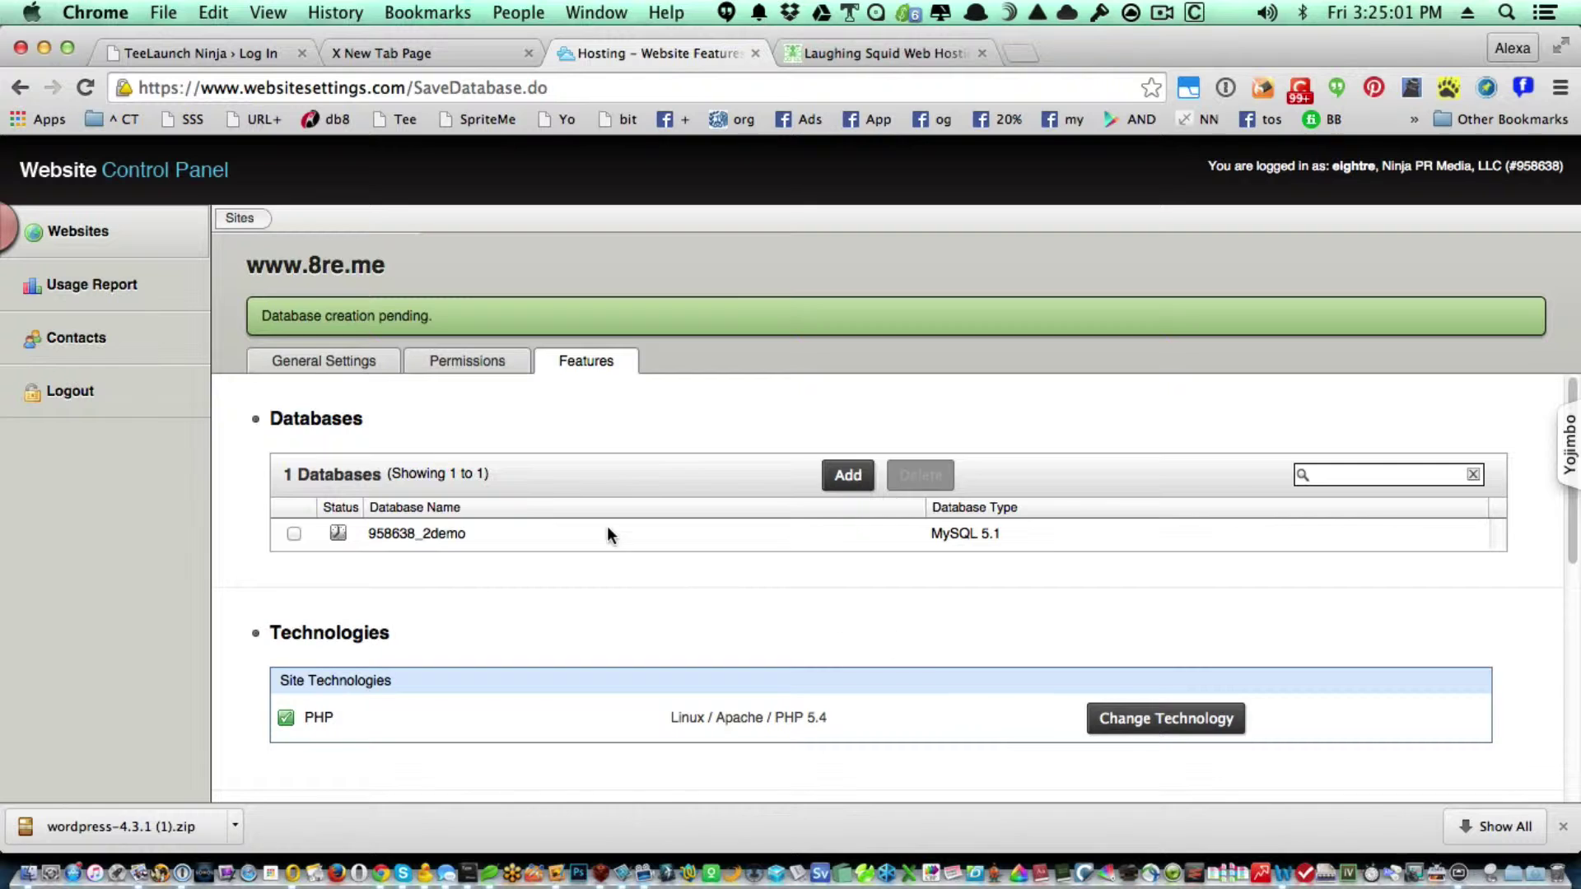
Copy the _2demo database name and reload the Features page, confirming the form resubmission.
double_click(424, 534)
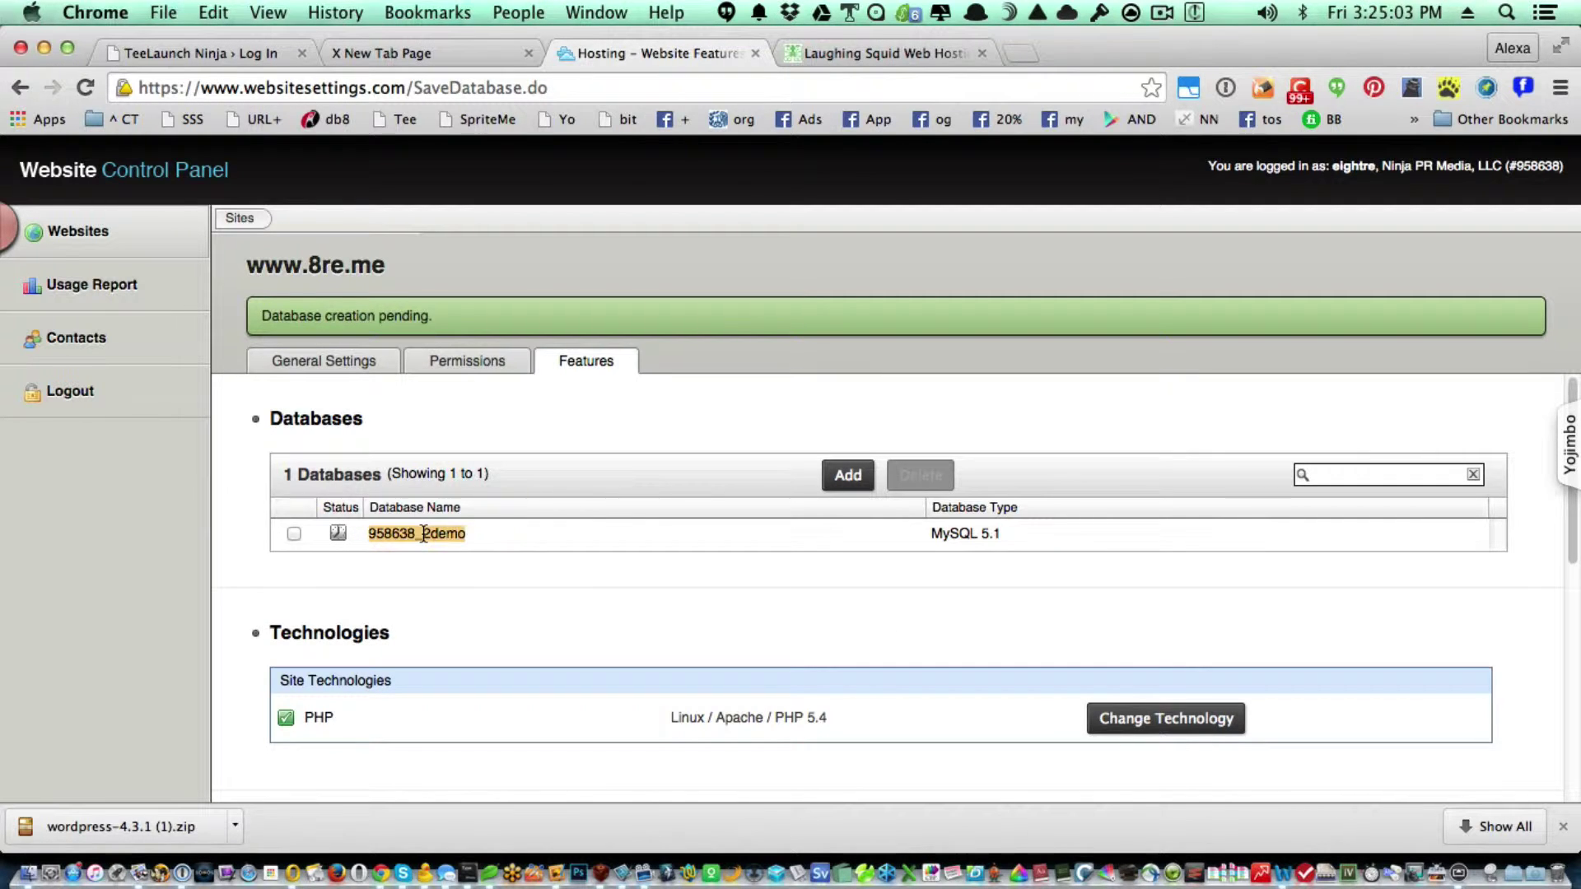
key(super+c)
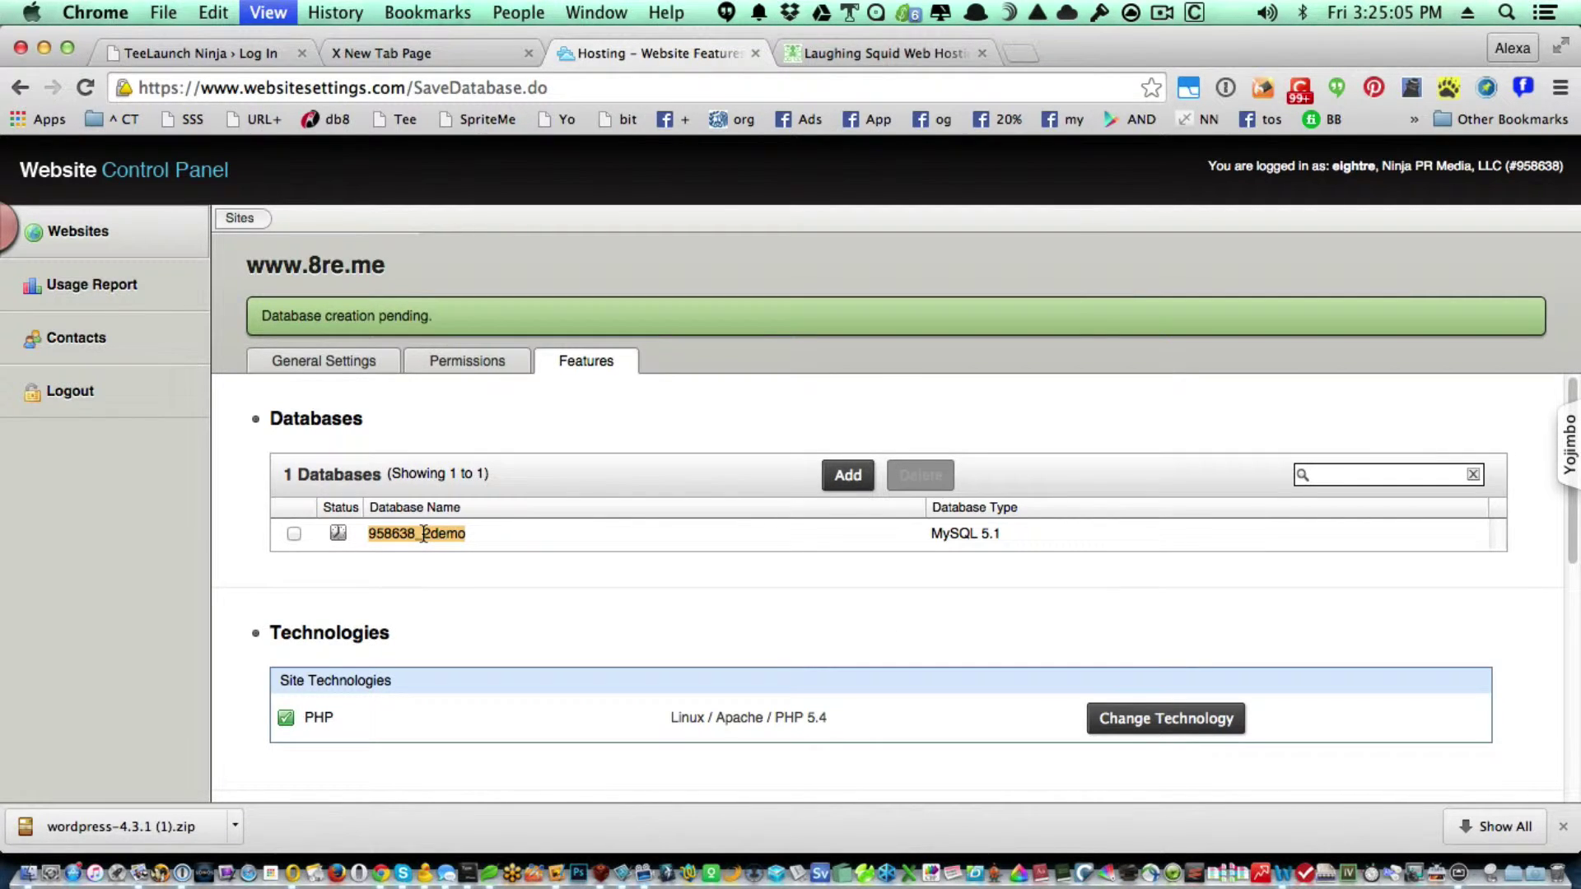
key(super+Tab)
key(super+Tab)
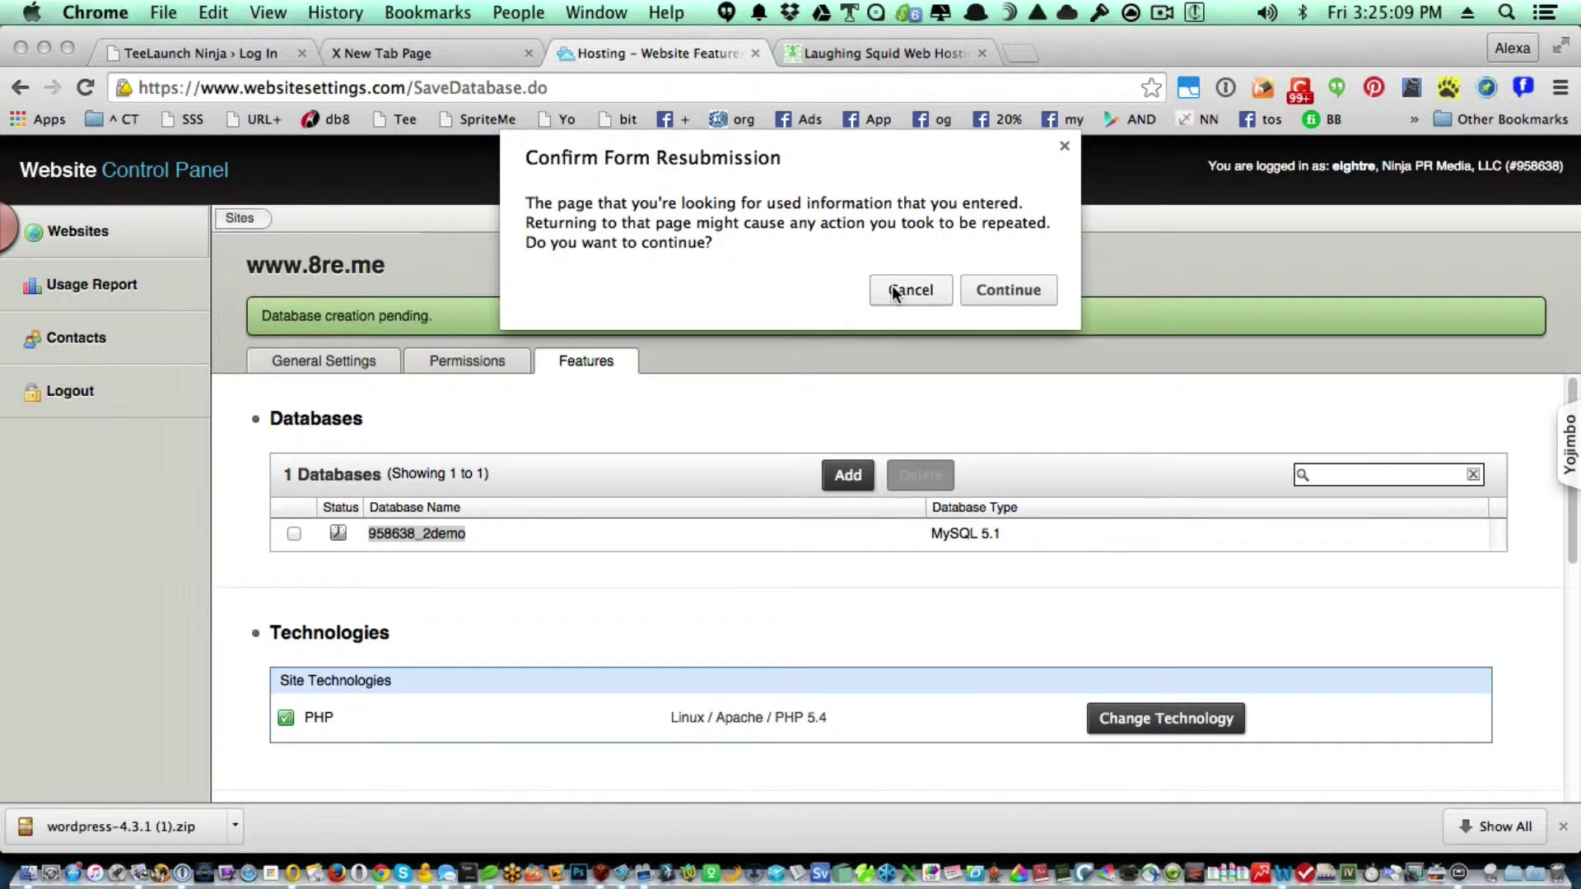
click(1002, 290)
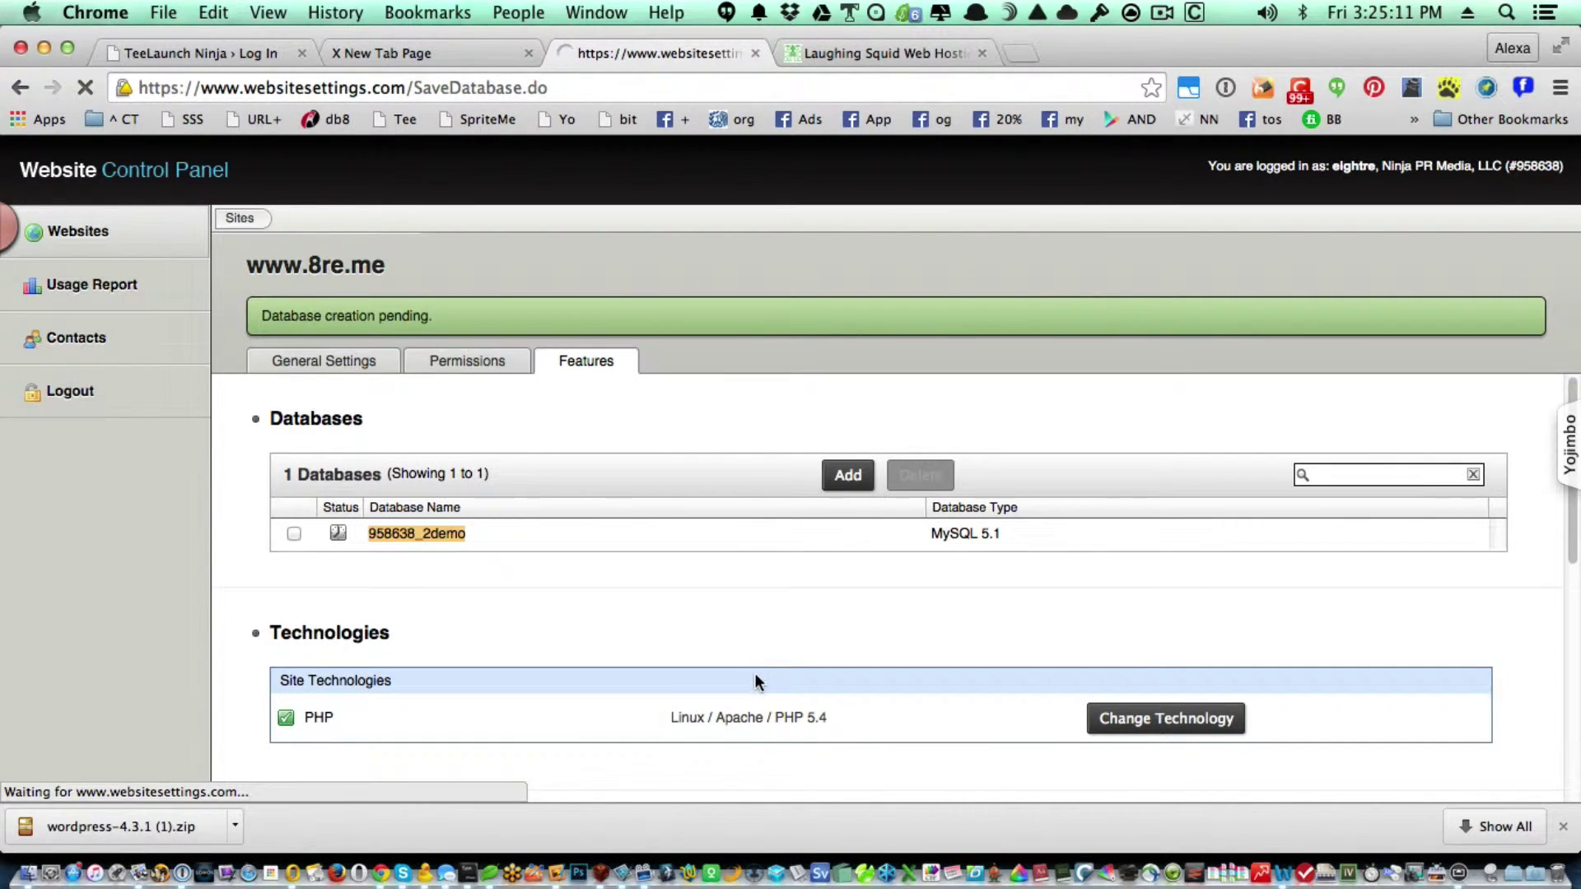
key(super+Tab)
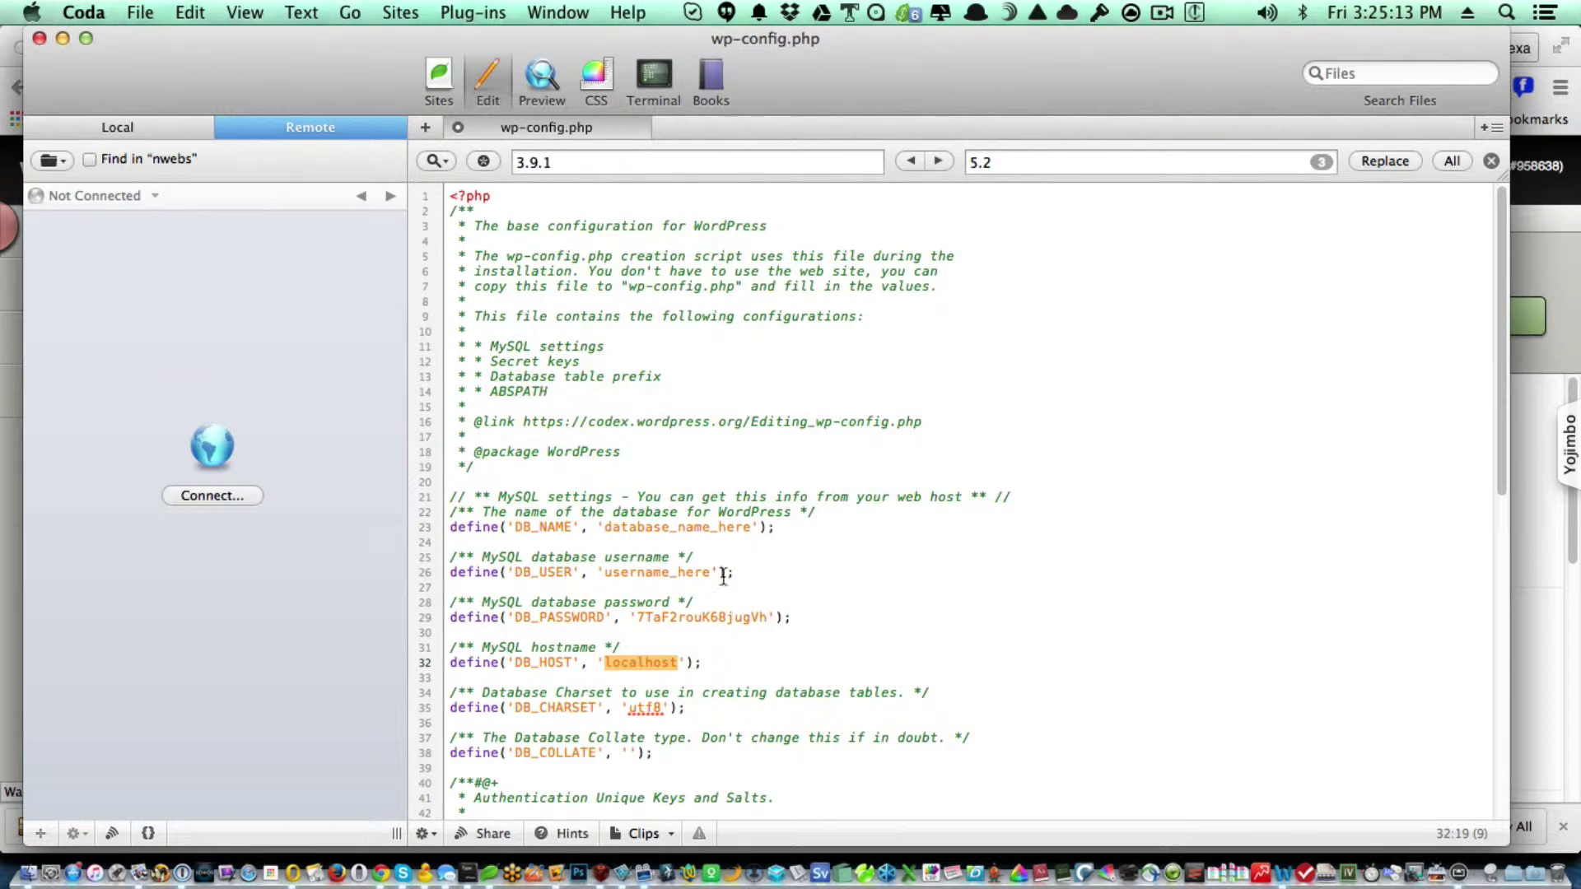
Paste the _2demo database name over database_name_here and username_here in wp-config.php.
double_click(692, 527)
key(super+v)
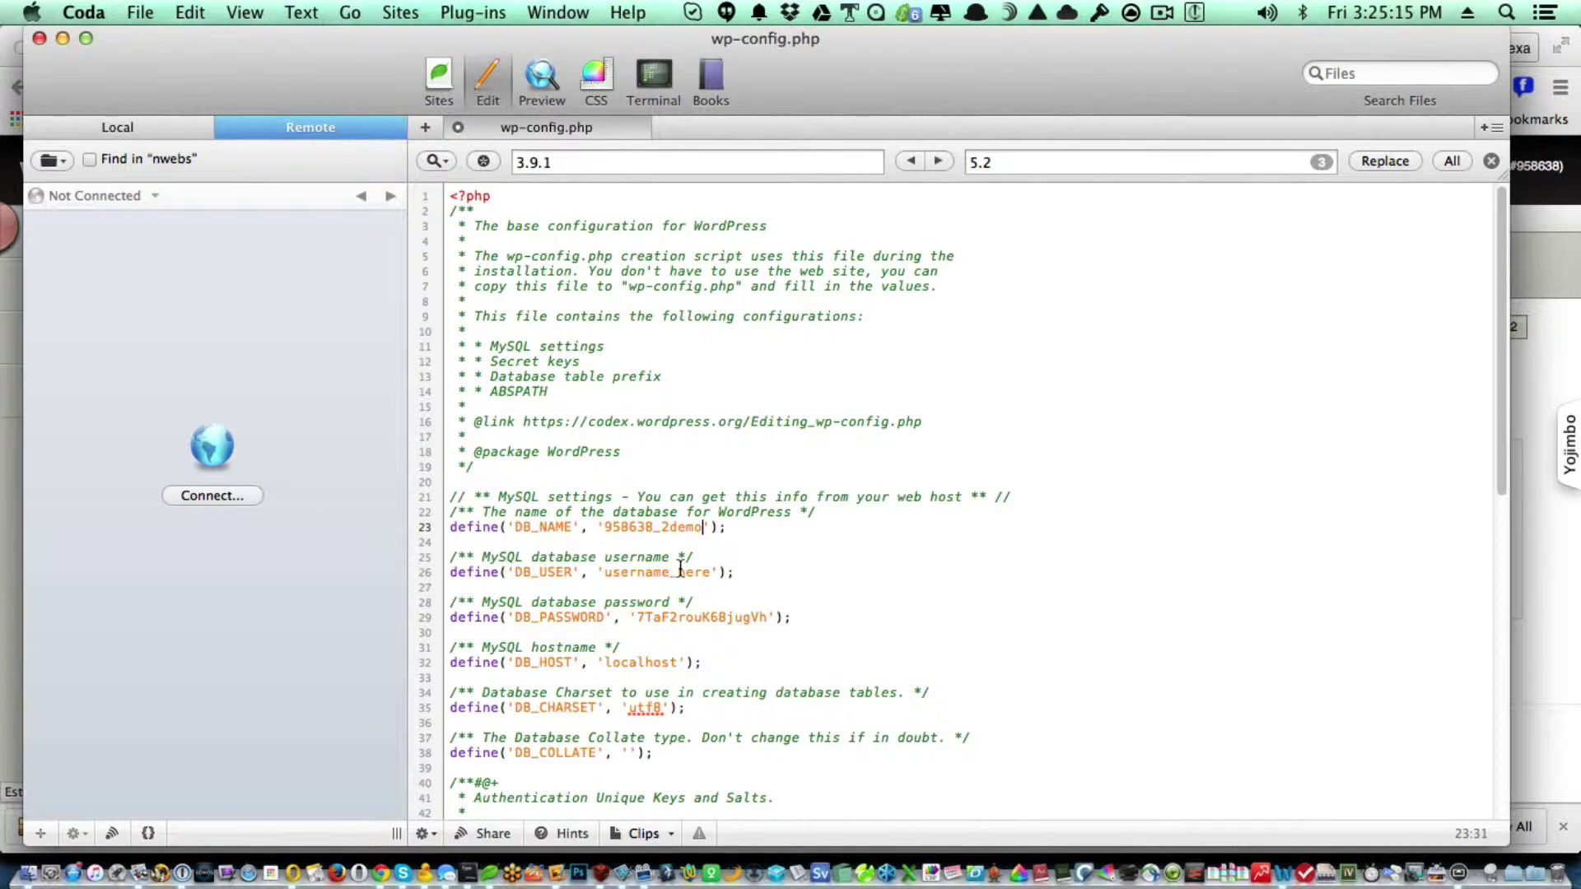
double_click(680, 571)
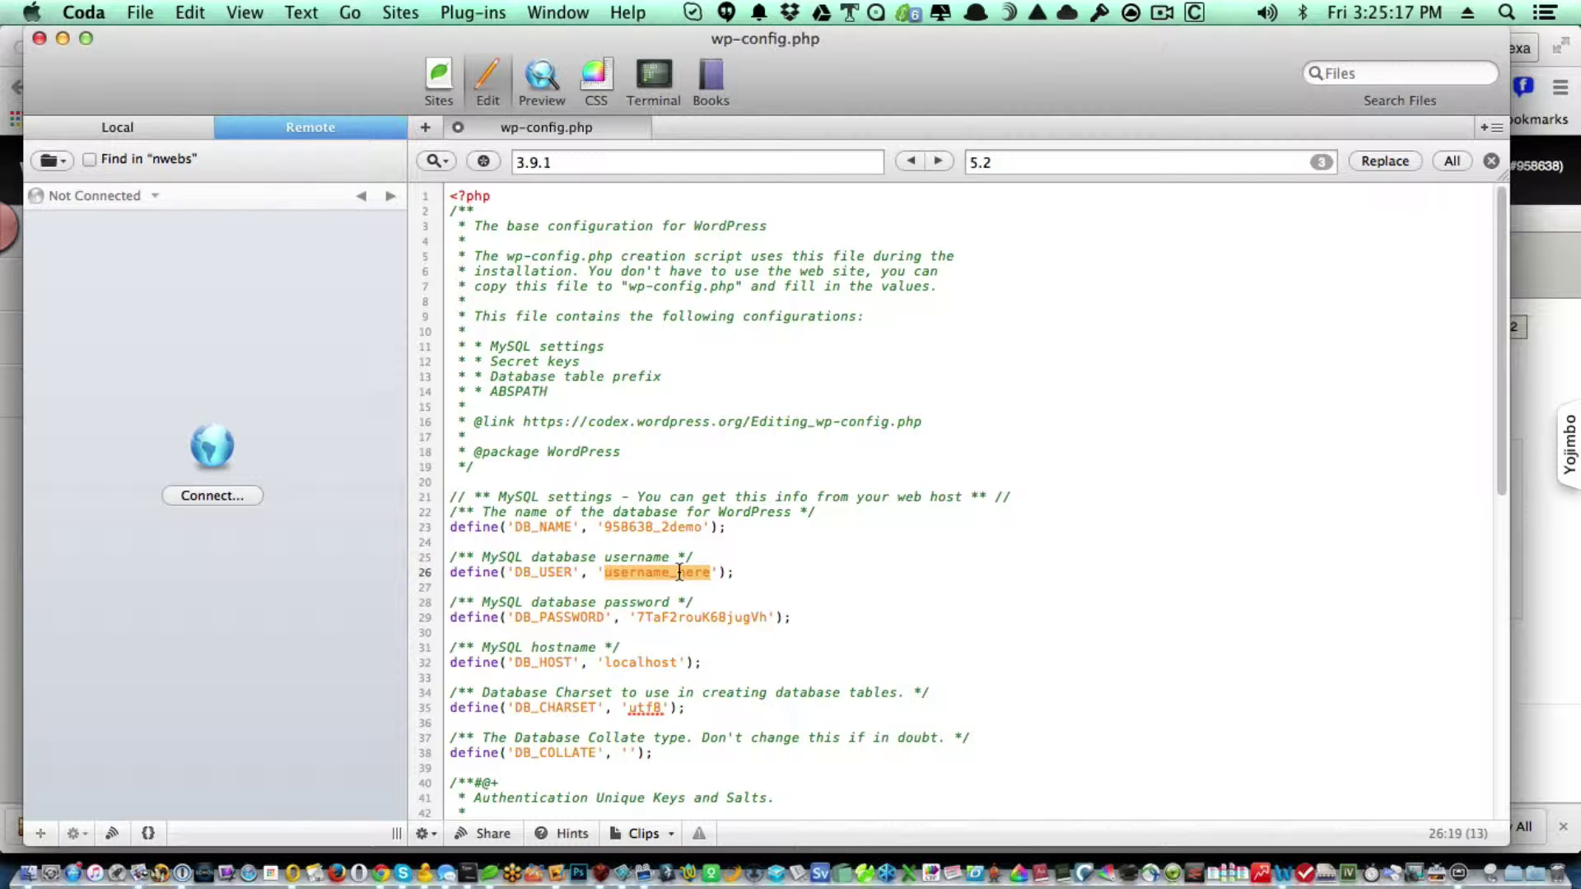
key(super+v)
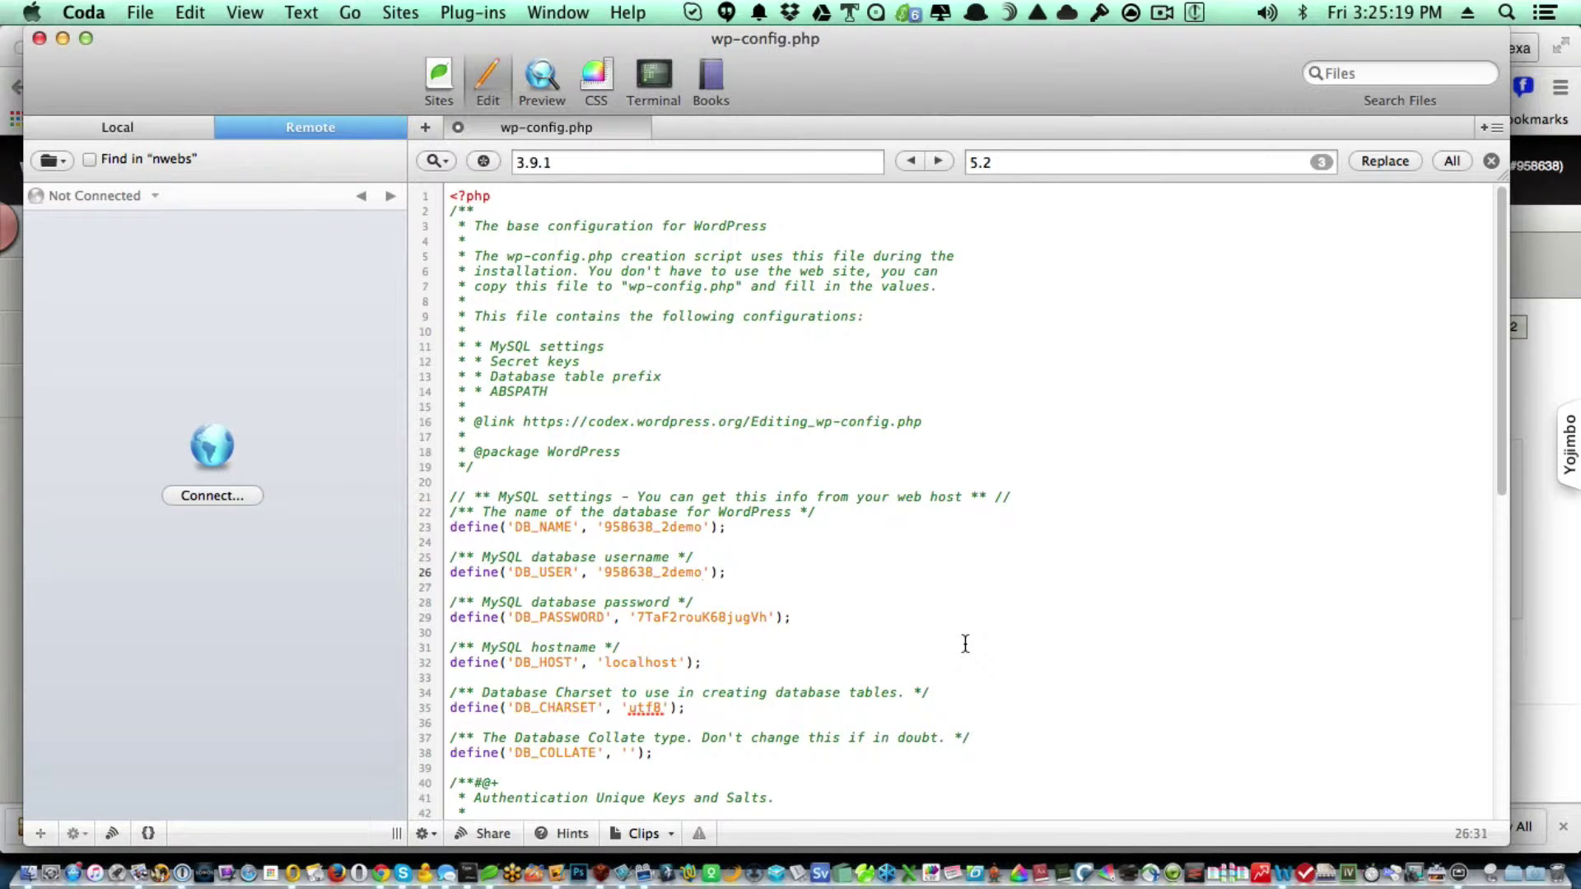
scroll(965, 643, down, 8)
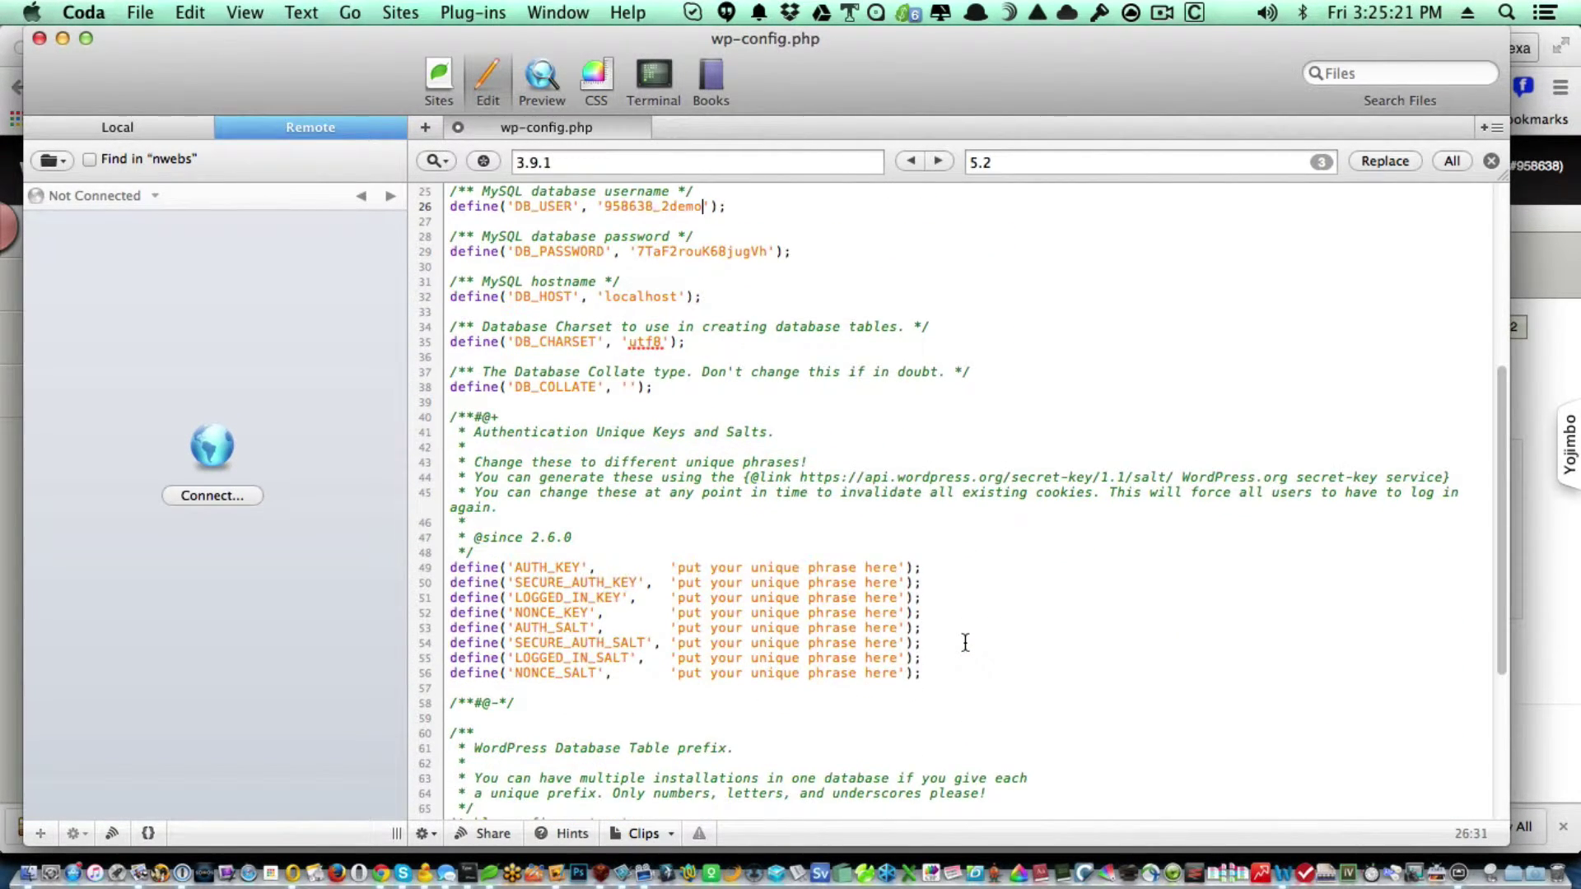
key(super+Tab)
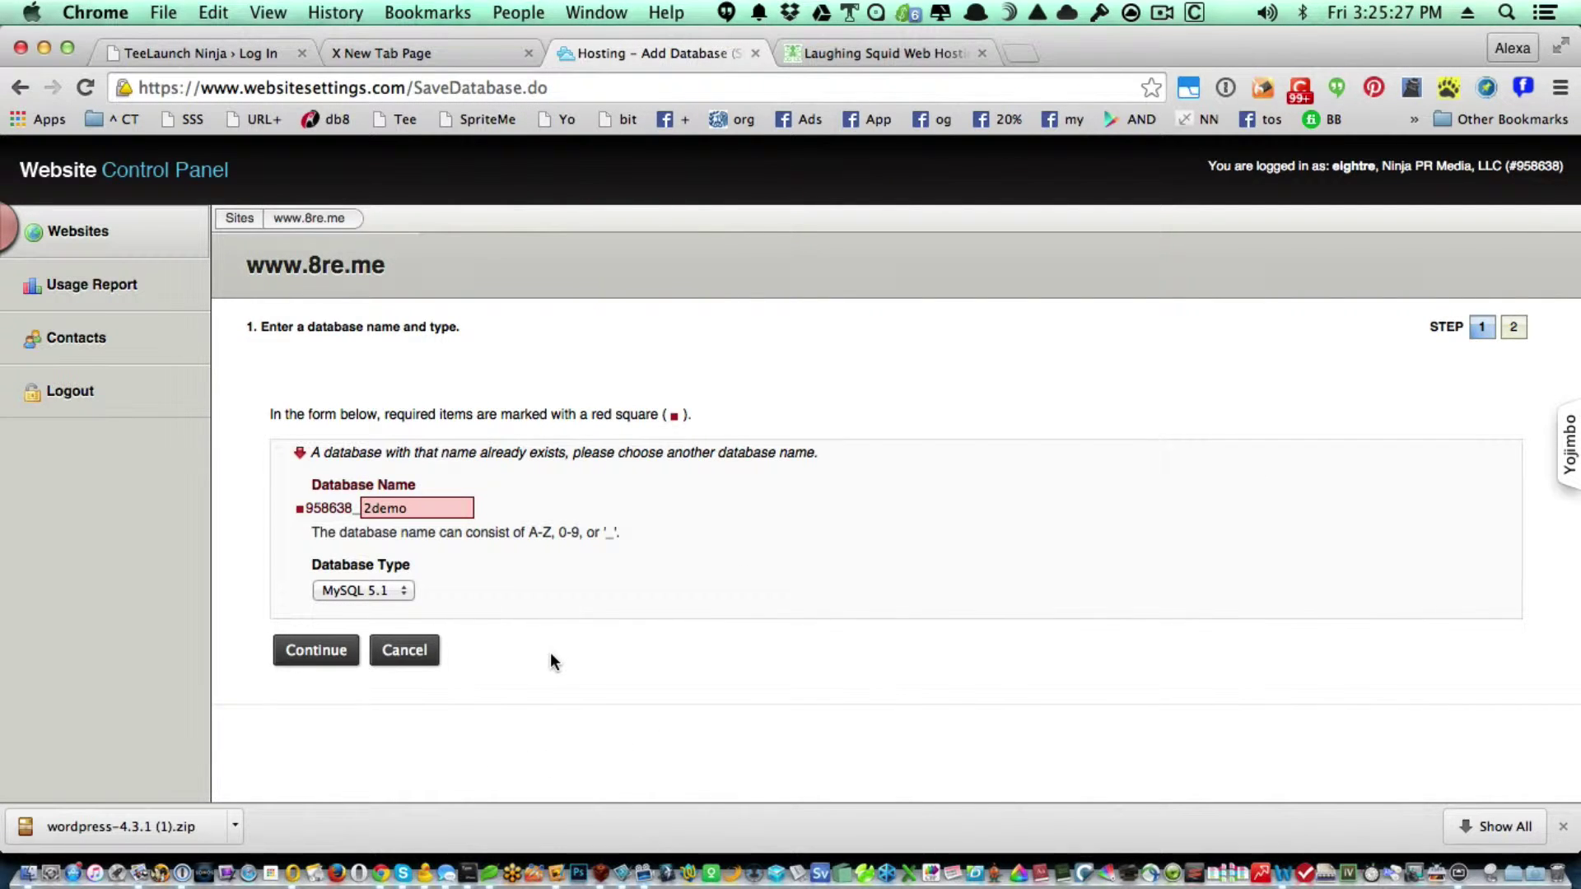
Rename the database to 2tln4demo, copy the name, and submit it.
click(405, 510)
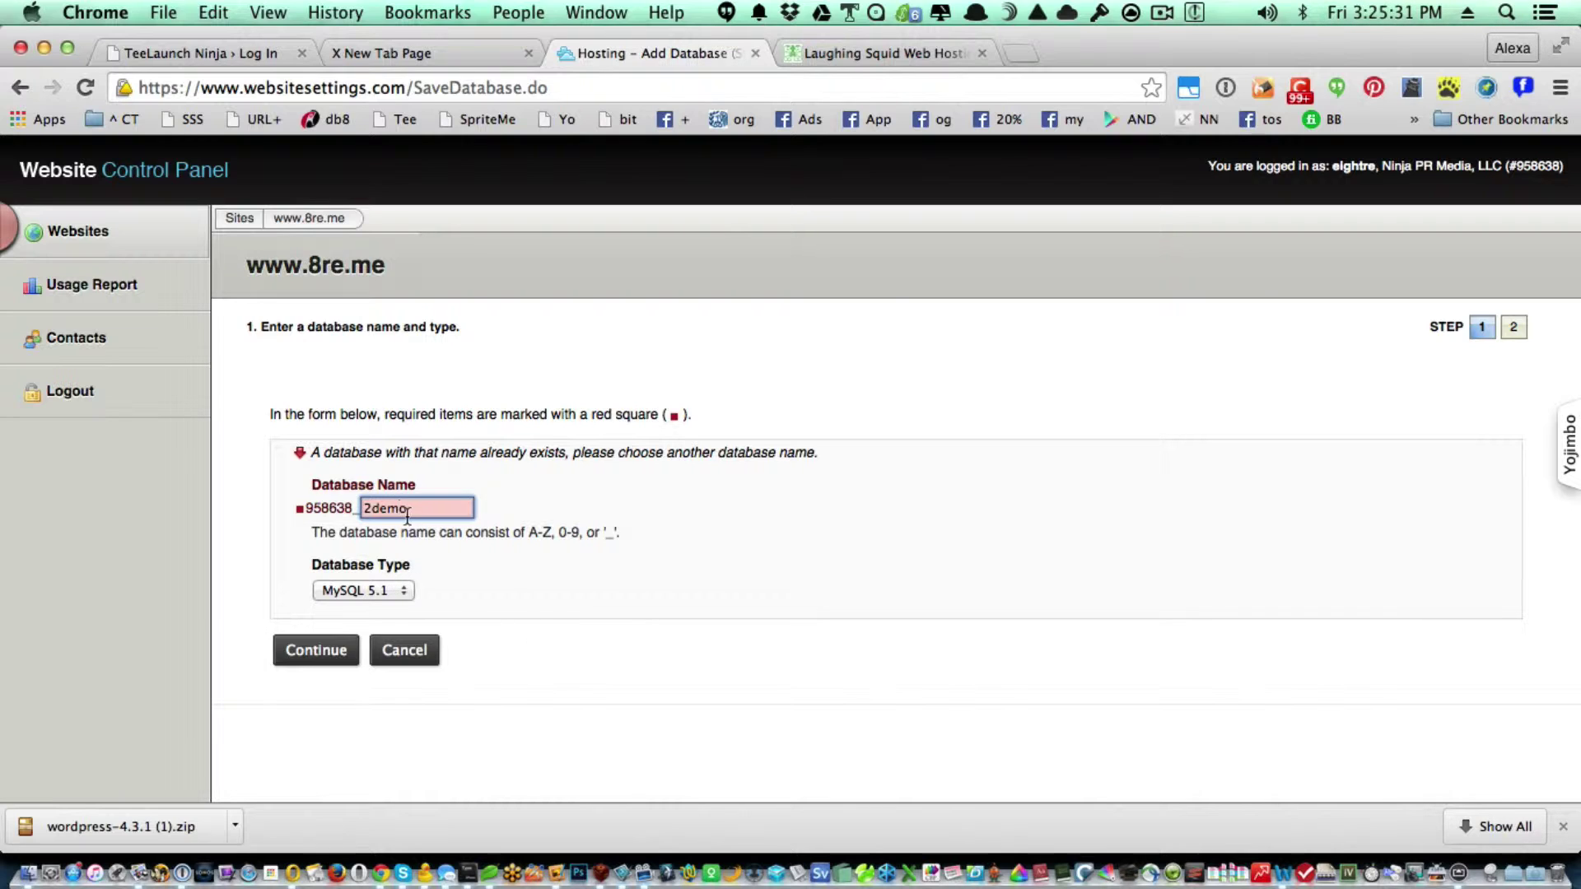
click(414, 512)
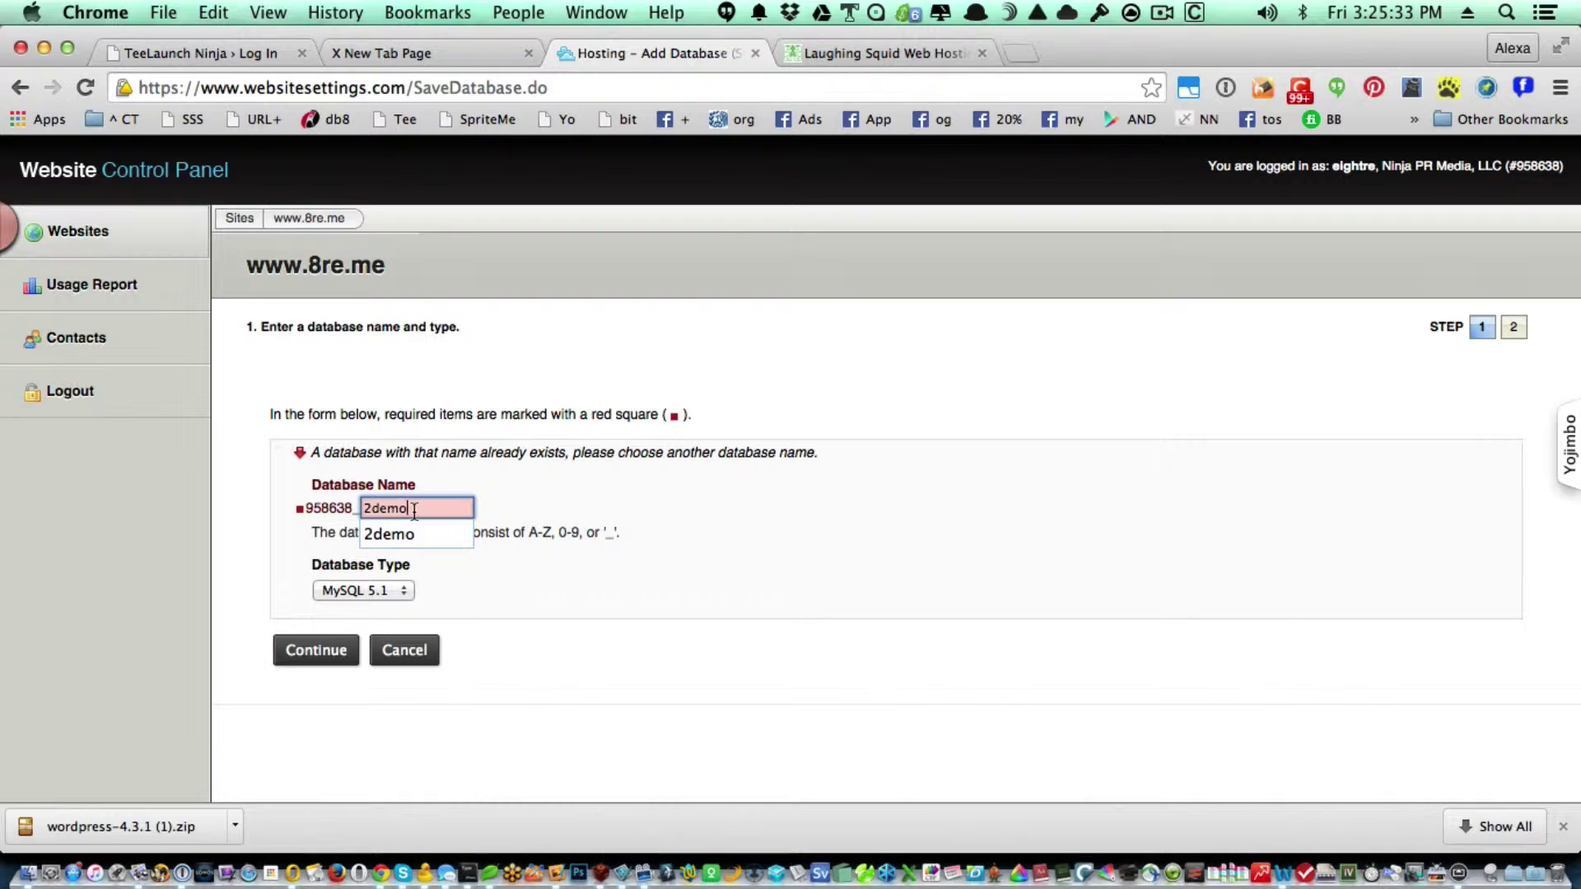
key(BackSpace)
key(BackSpace)
key(BackSpace)
key(BackSpace)
text(tln)
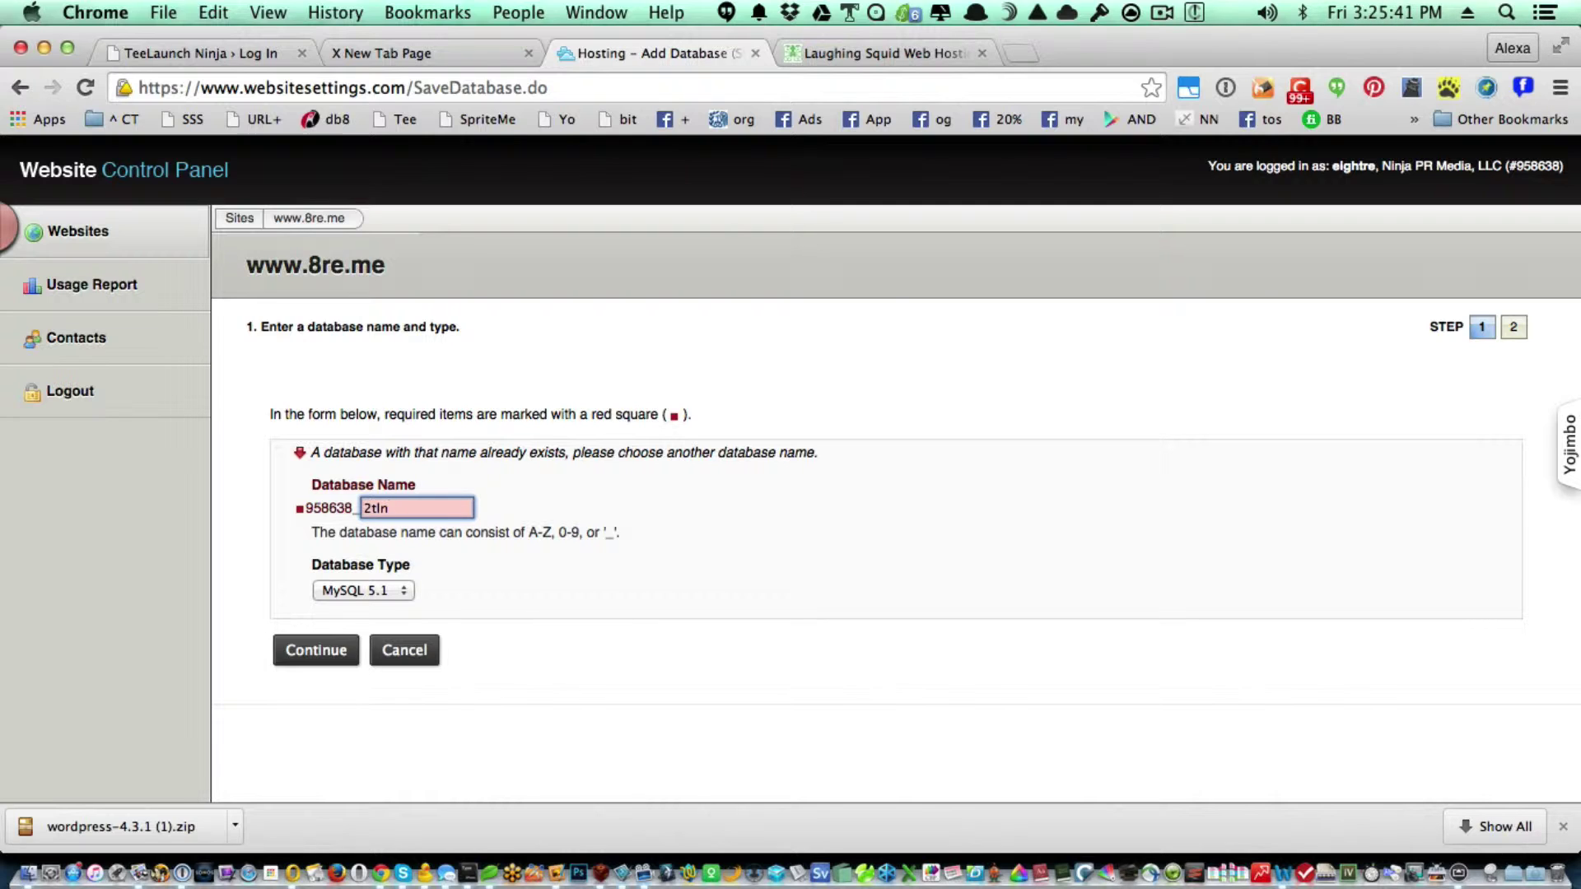
text(4demo)
double_click(413, 508)
key(super+c)
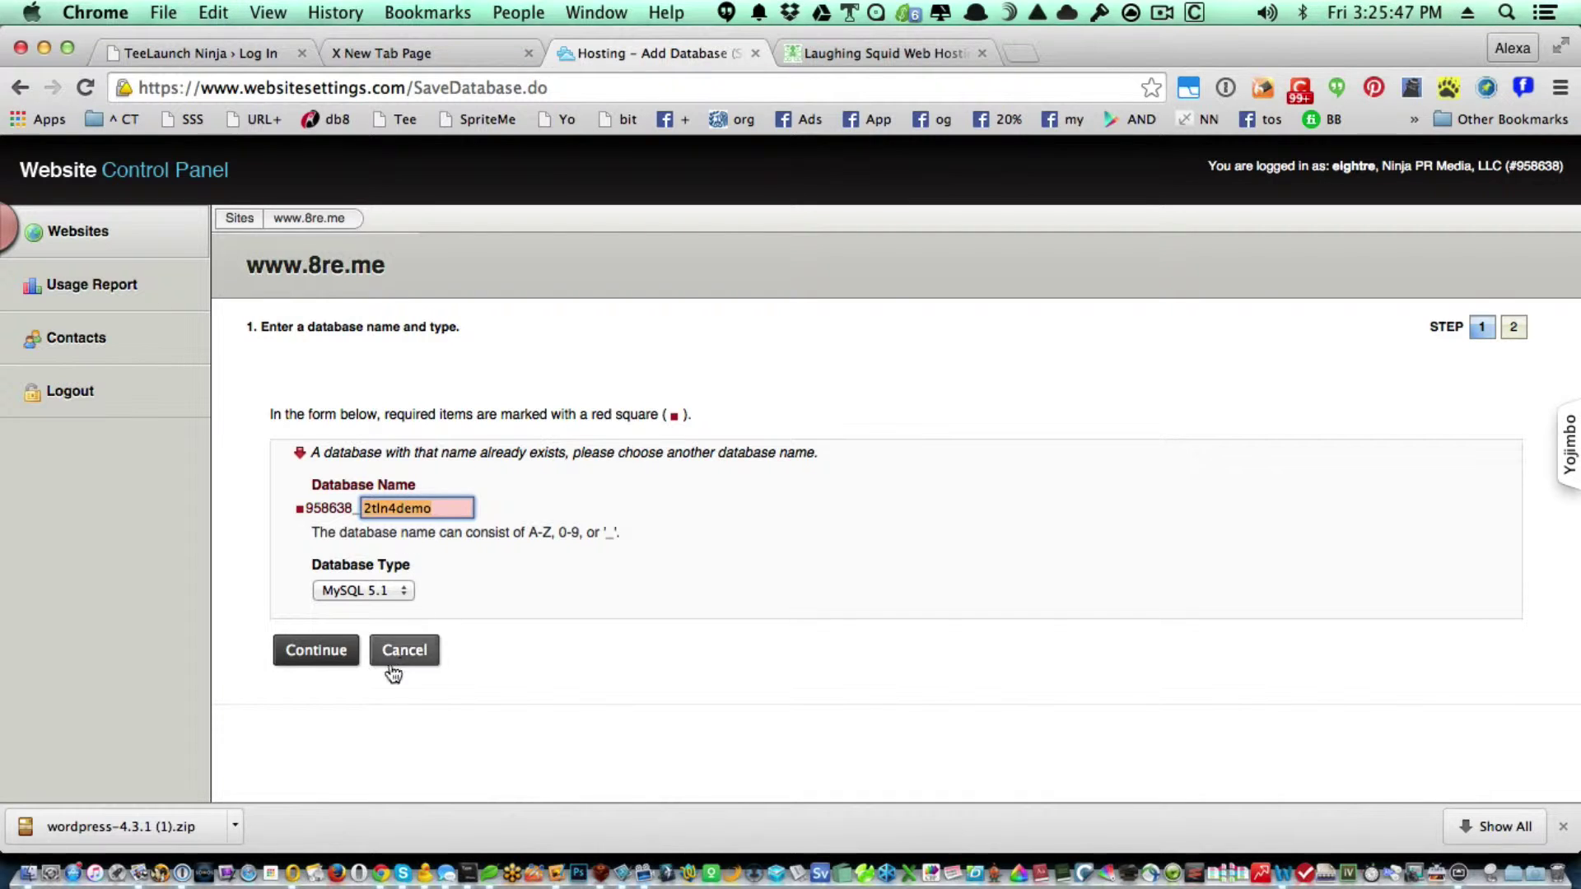
click(340, 656)
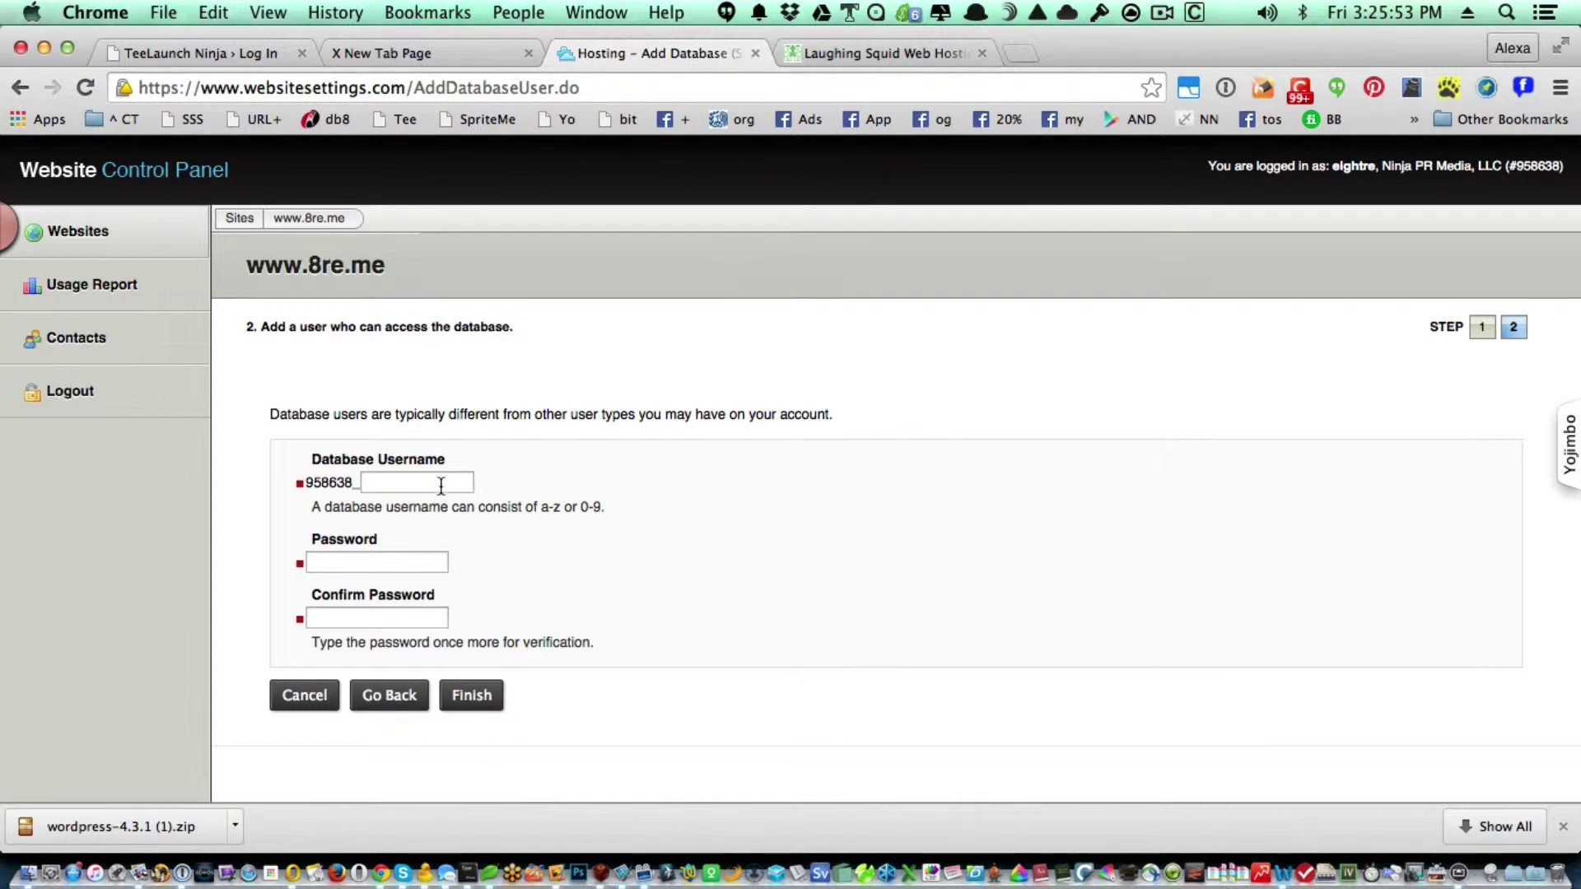
Paste 2tln4demo into the Database Username field and move to the password field.
click(441, 485)
key(super+v)
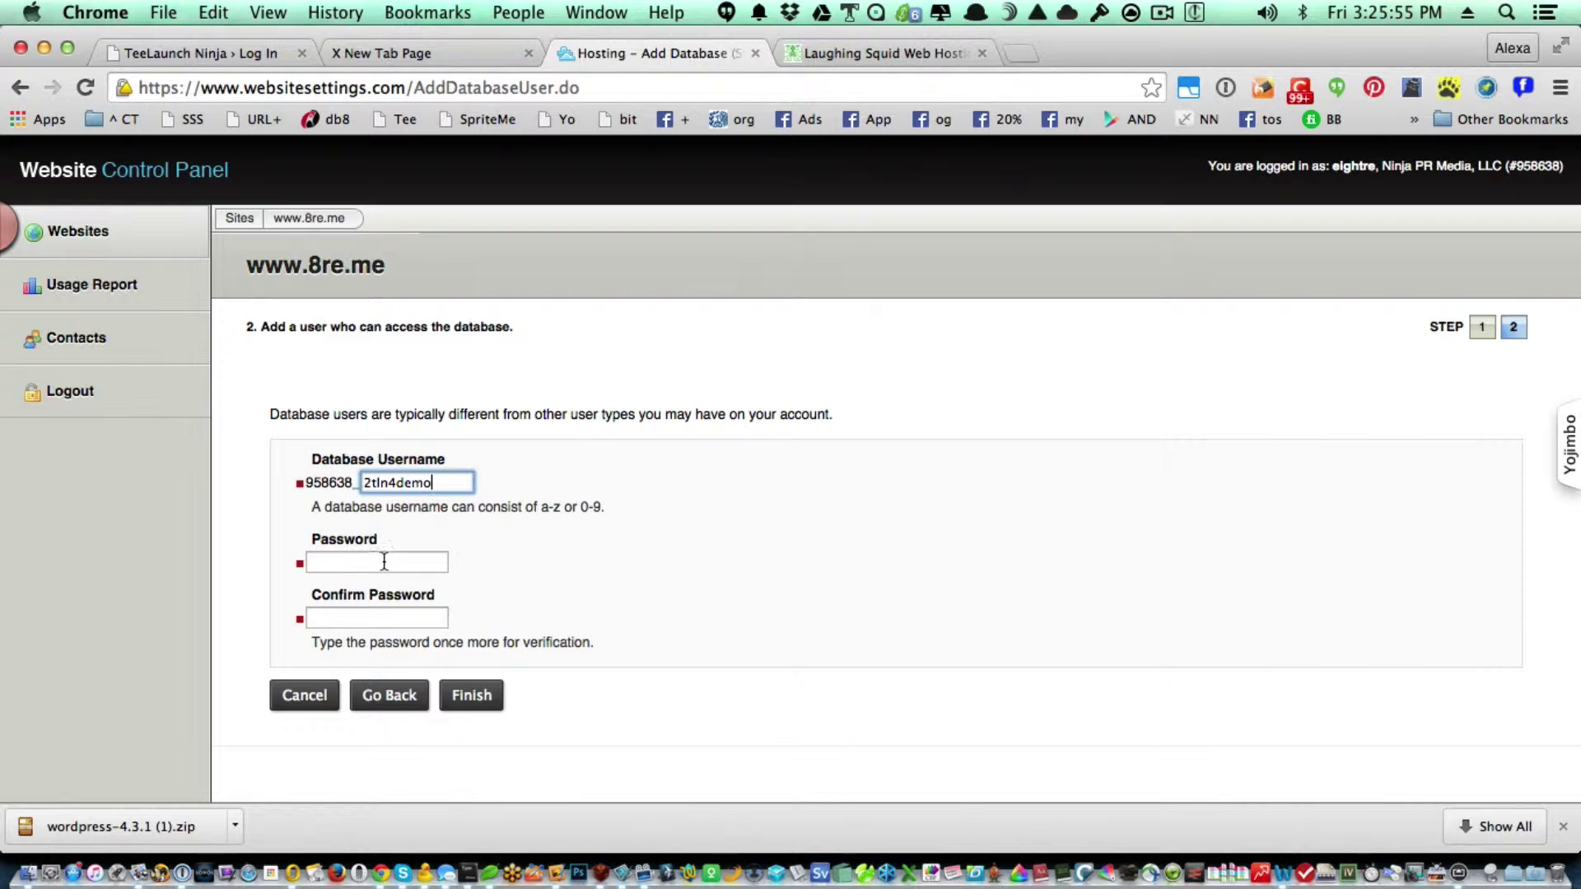
click(384, 562)
key(super+Tab)
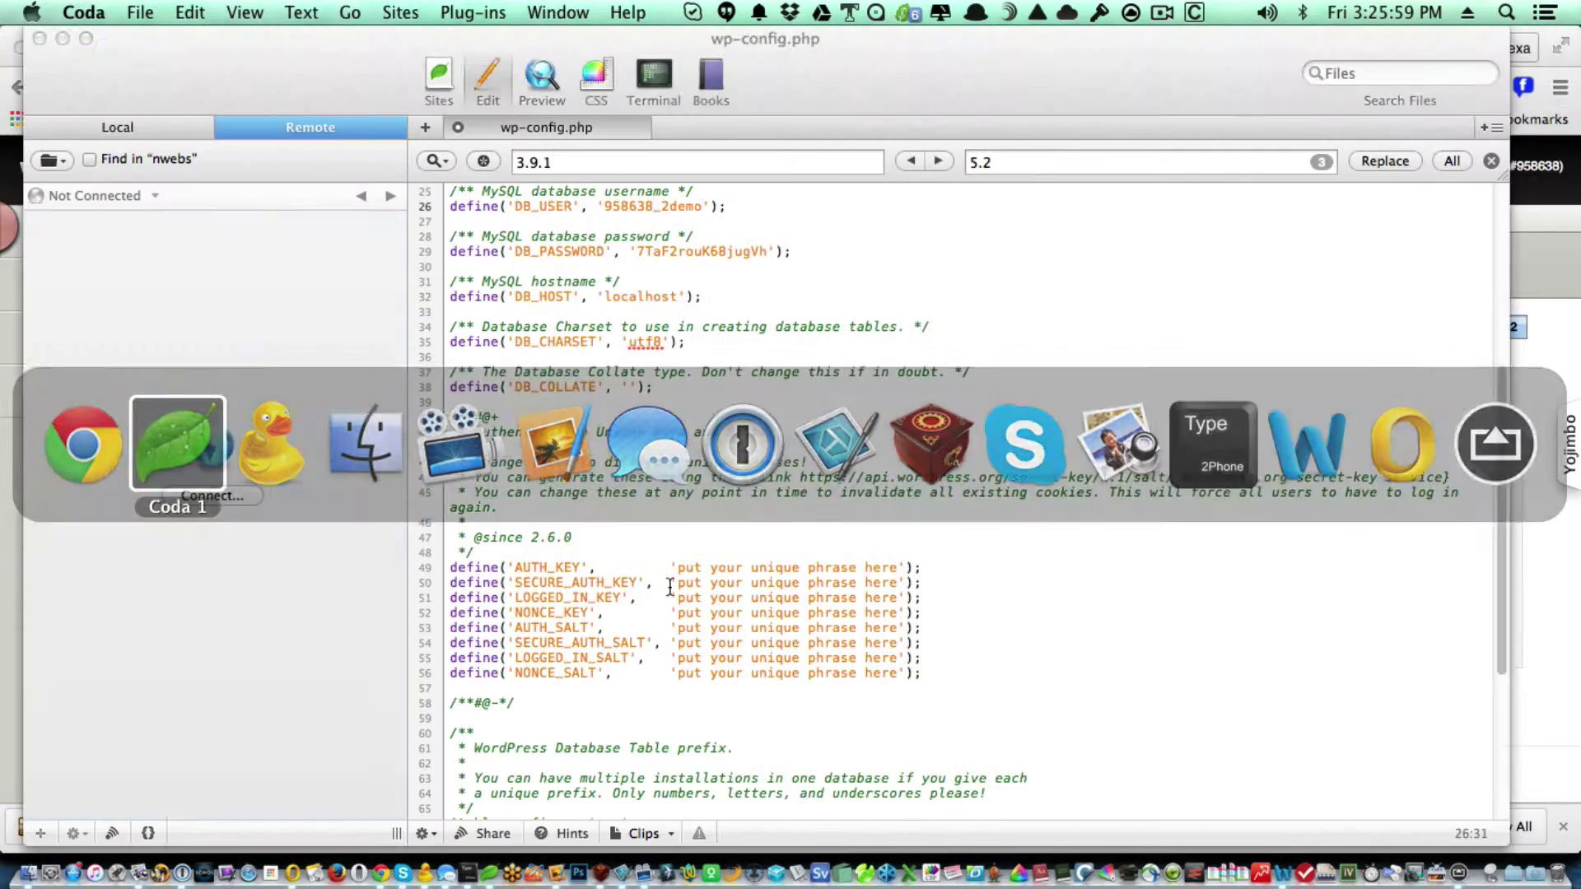
Change the DB_USER and DB_NAME values in wp-config.php to end in 2tln4demo.
scroll(715, 379, up, 3)
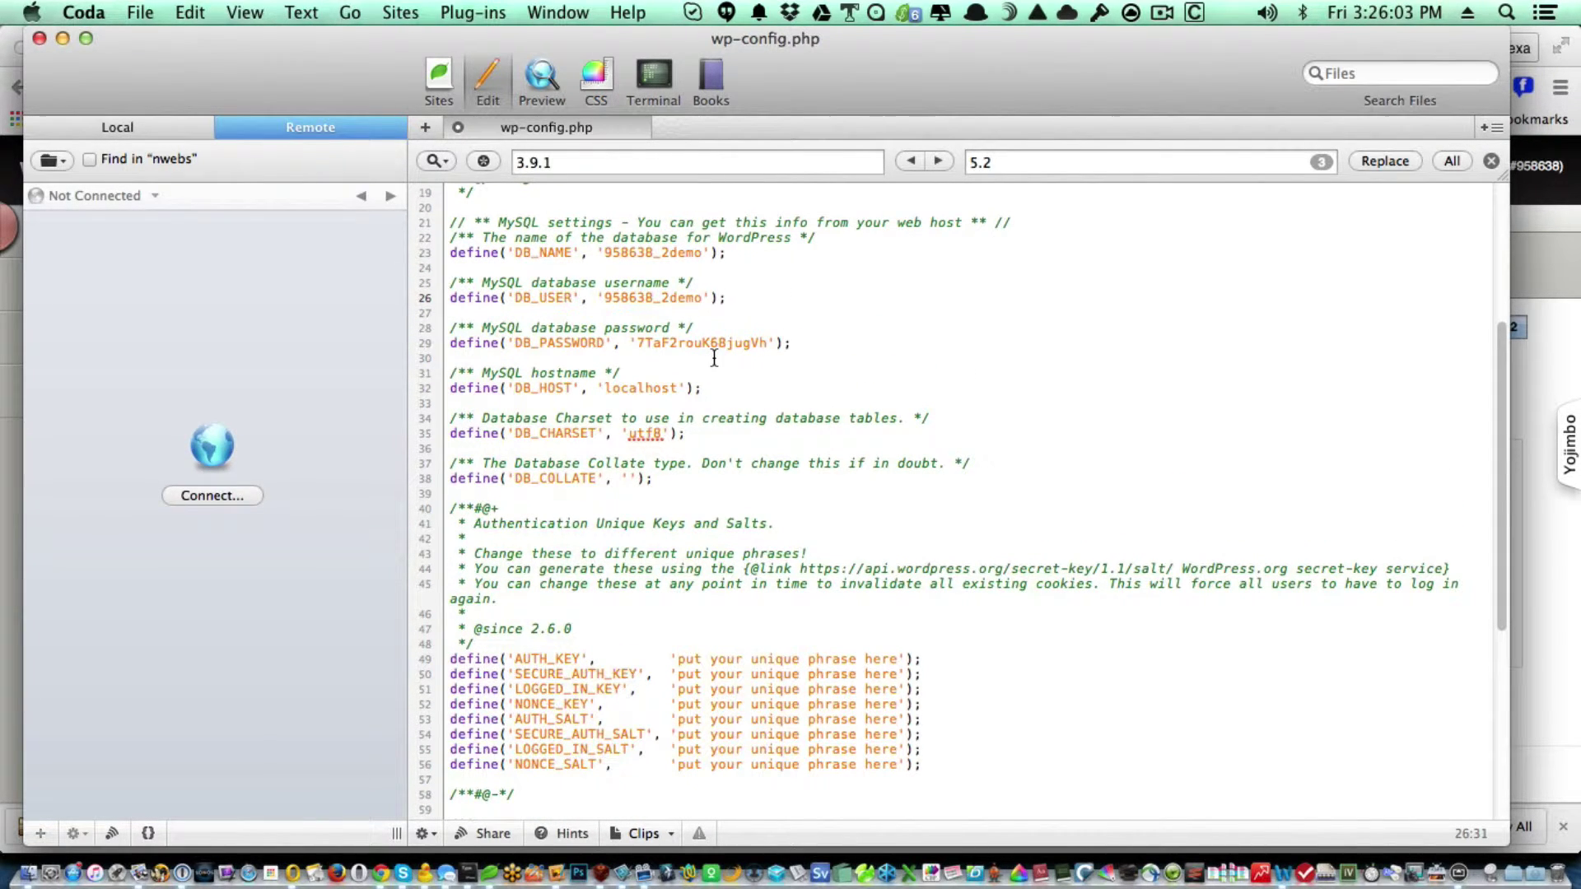
key(BackSpace)
key(BackSpace)
key(BackSpace)
key(BackSpace)
text(tln4demo)
key(Up)
key(Up)
key(Up)
key(Left)
key(Left)
key(Left)
key(BackSpace)
key(BackSpace)
key(BackSpace)
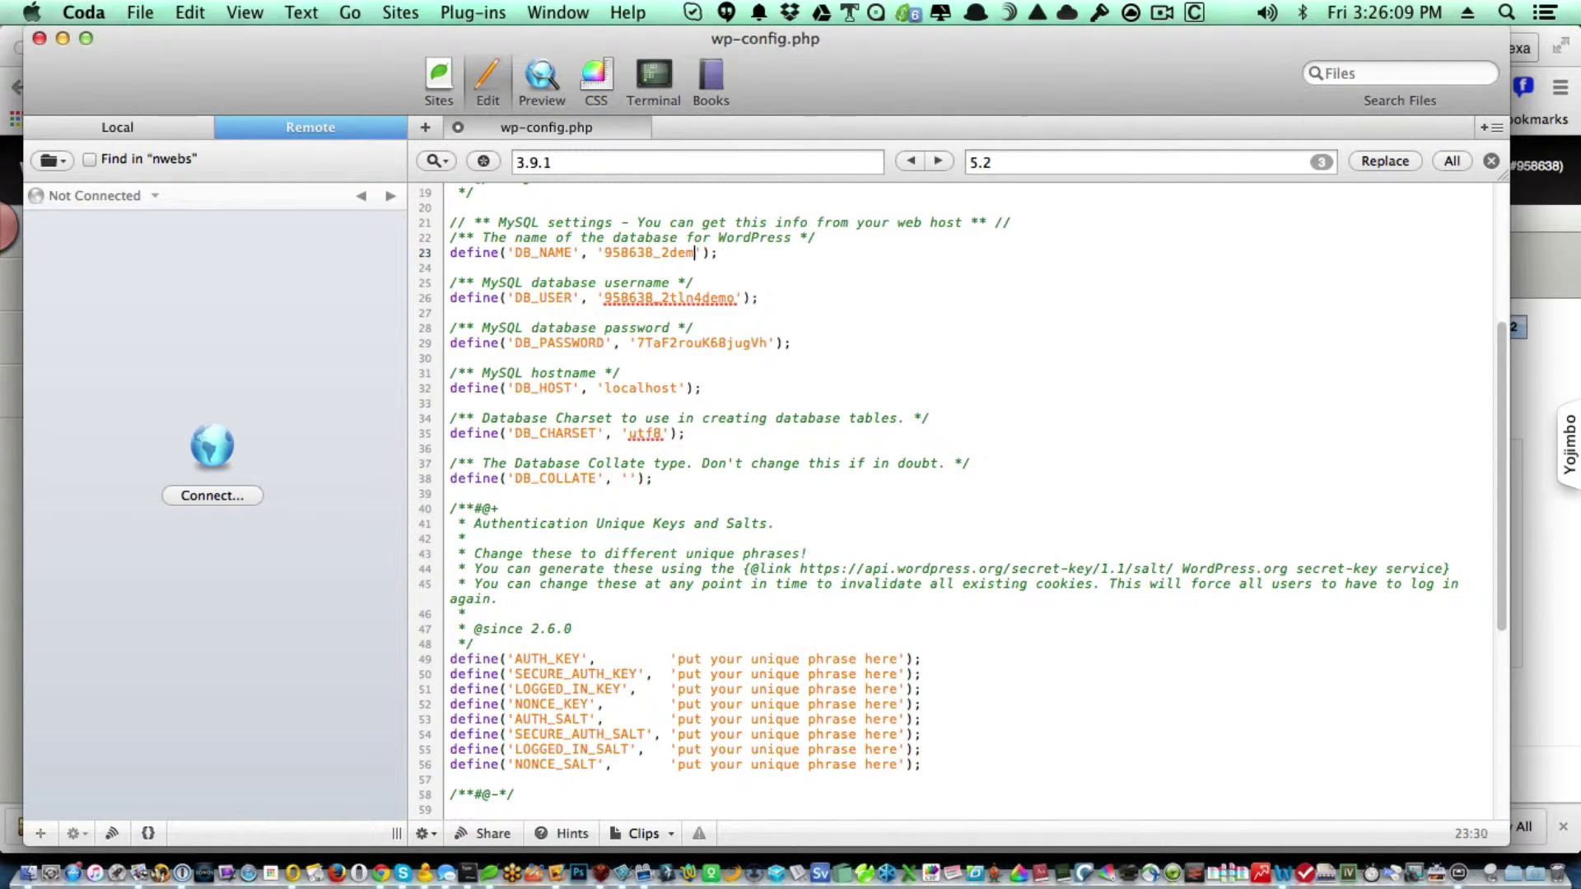
key(BackSpace)
key(BackSpace)
key(super+v)
Copy the database password from line 29 of wp-config.php.
double_click(698, 342)
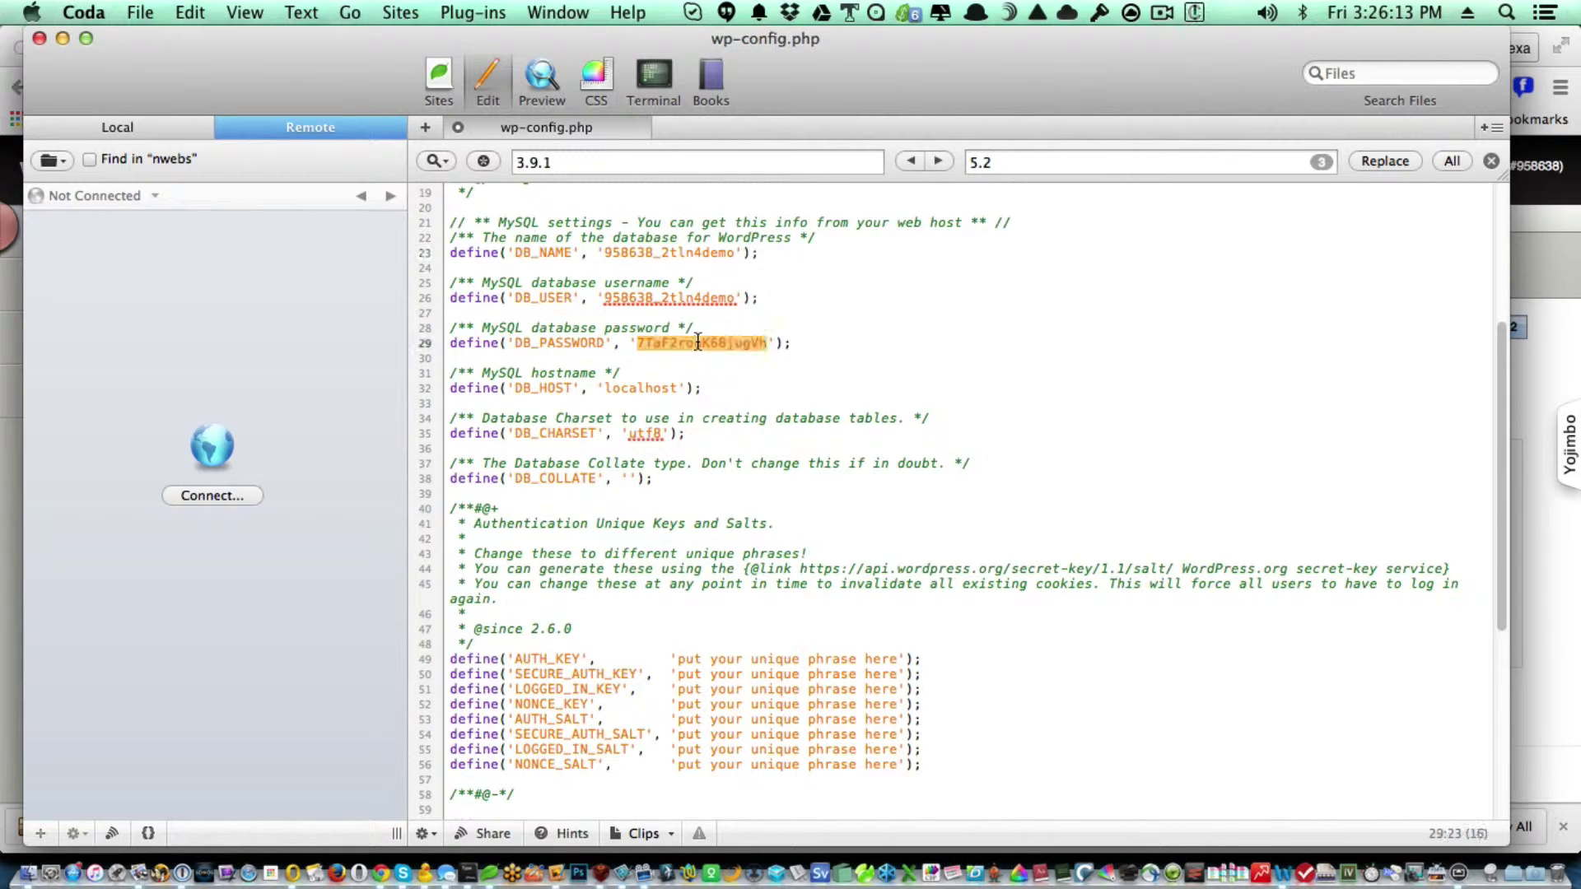
key(super+c)
key(super+Tab)
Paste the database password into both password fields, finish creating the user, and decline saving the login.
click(370, 563)
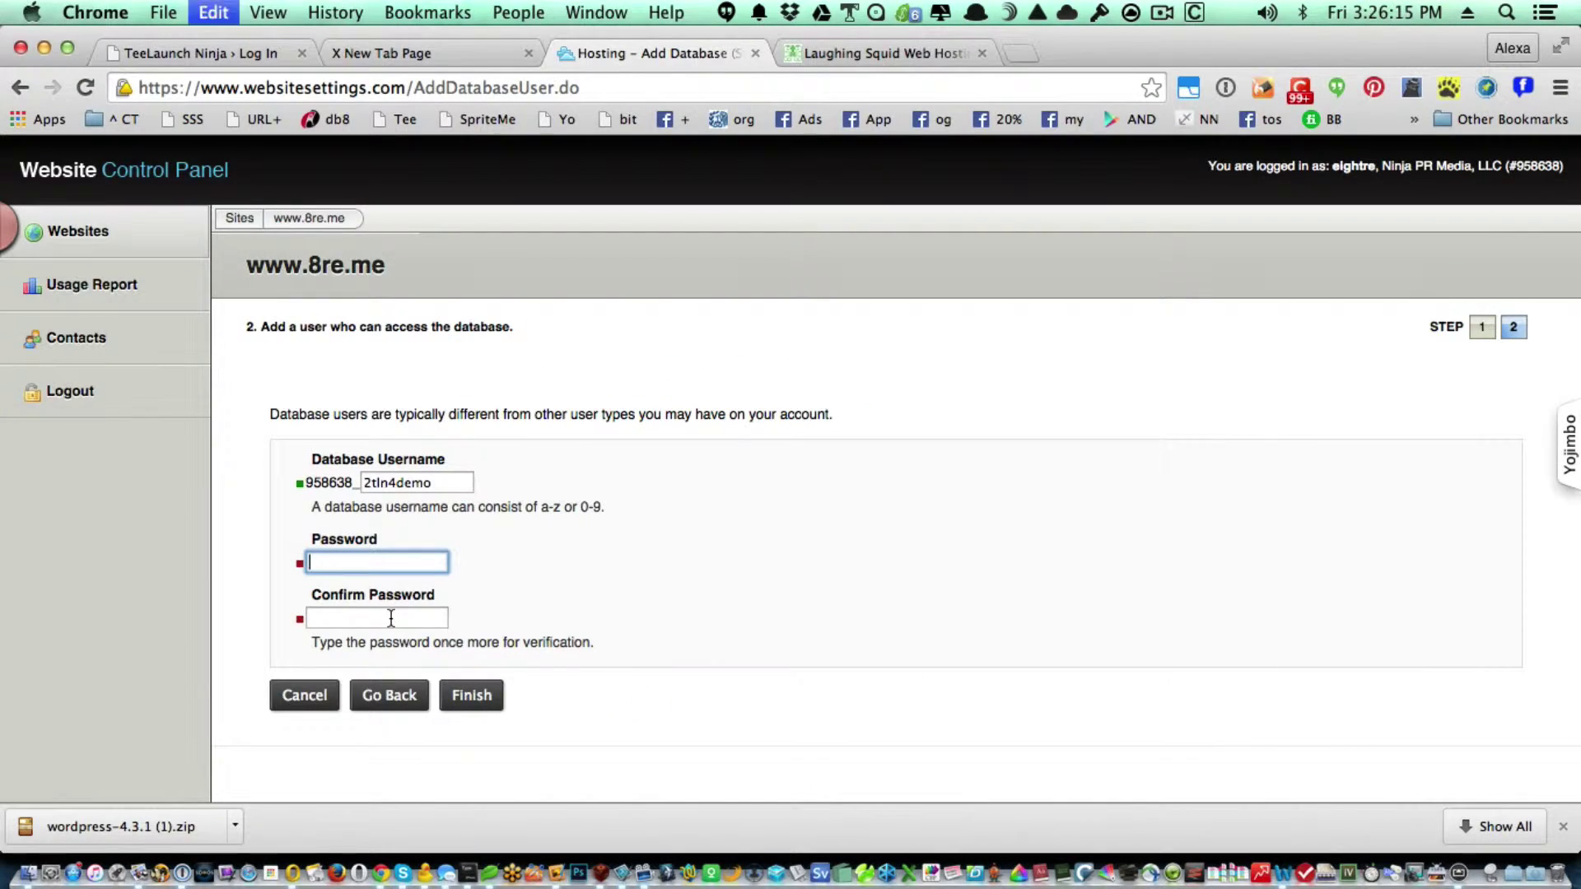
key(super+v)
click(387, 618)
key(super+v)
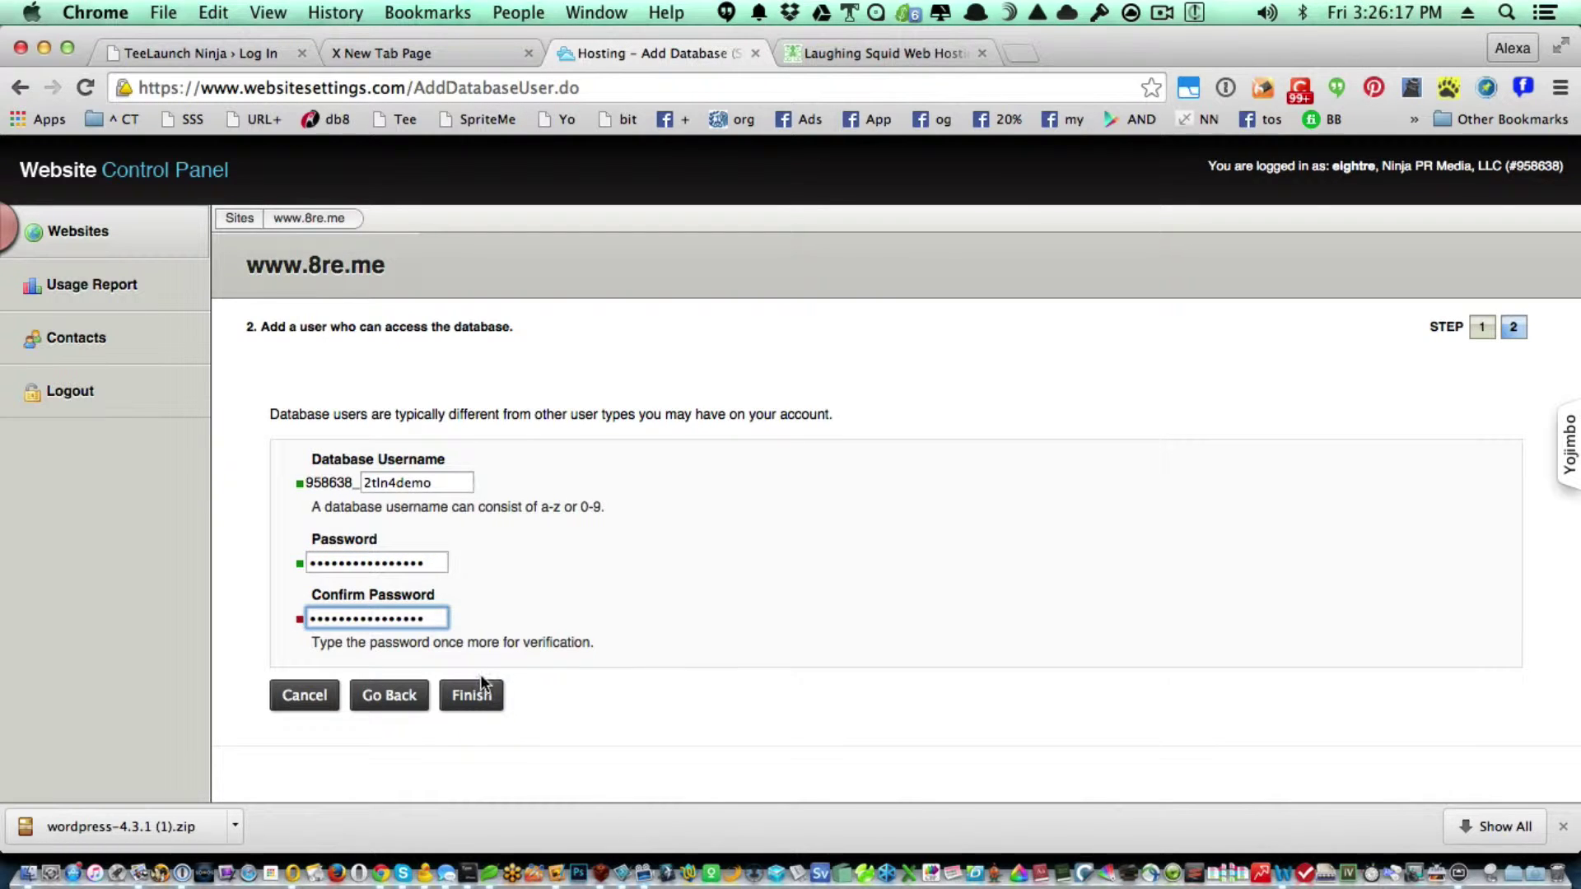
click(478, 696)
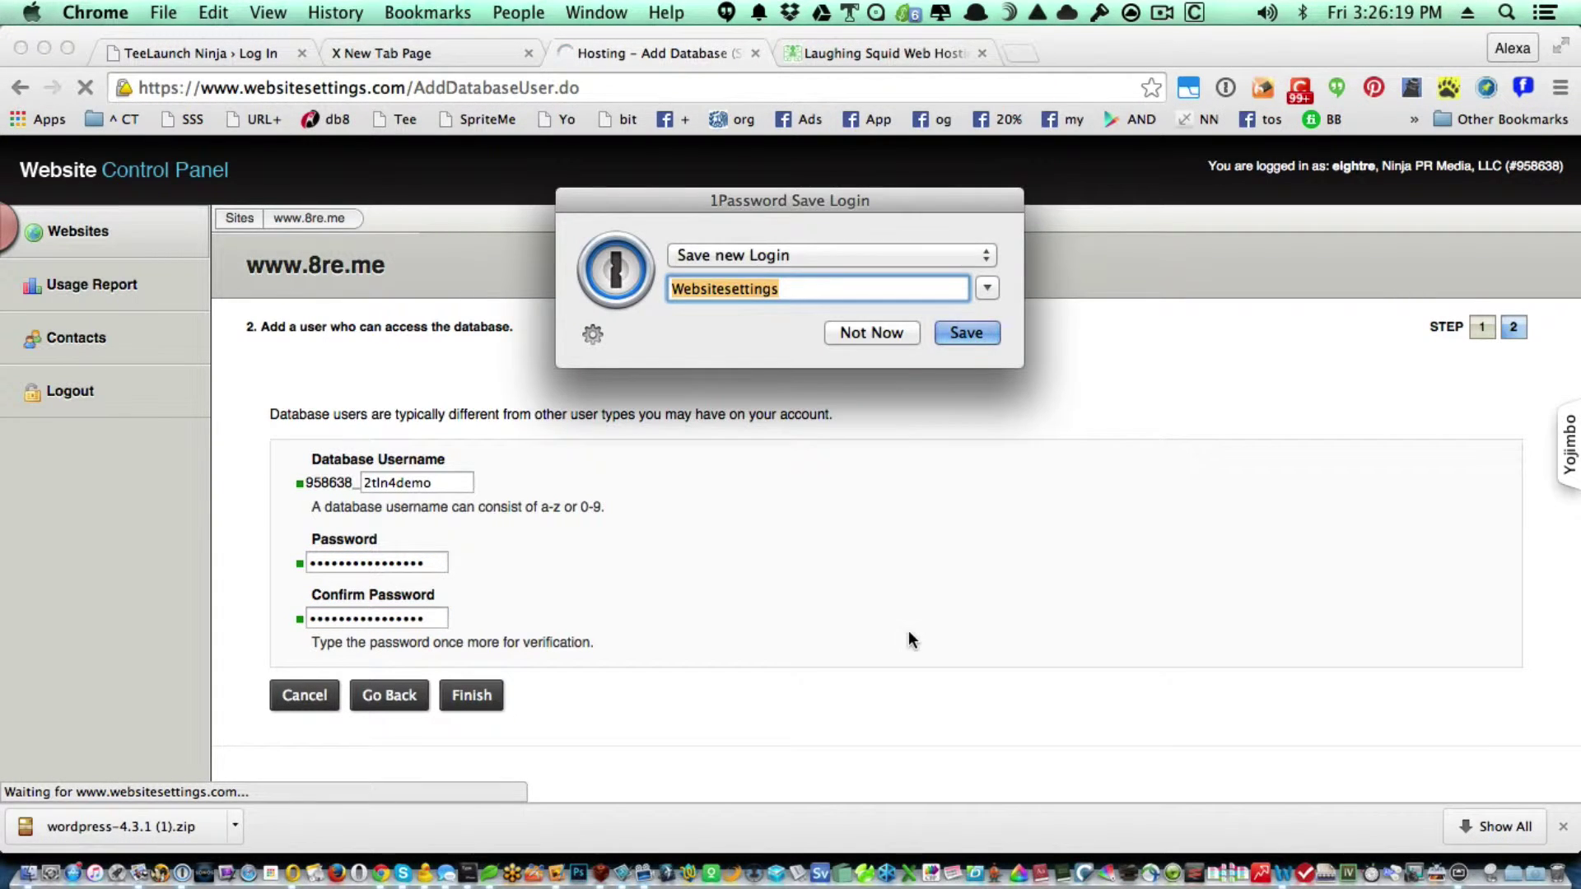
key(Return)
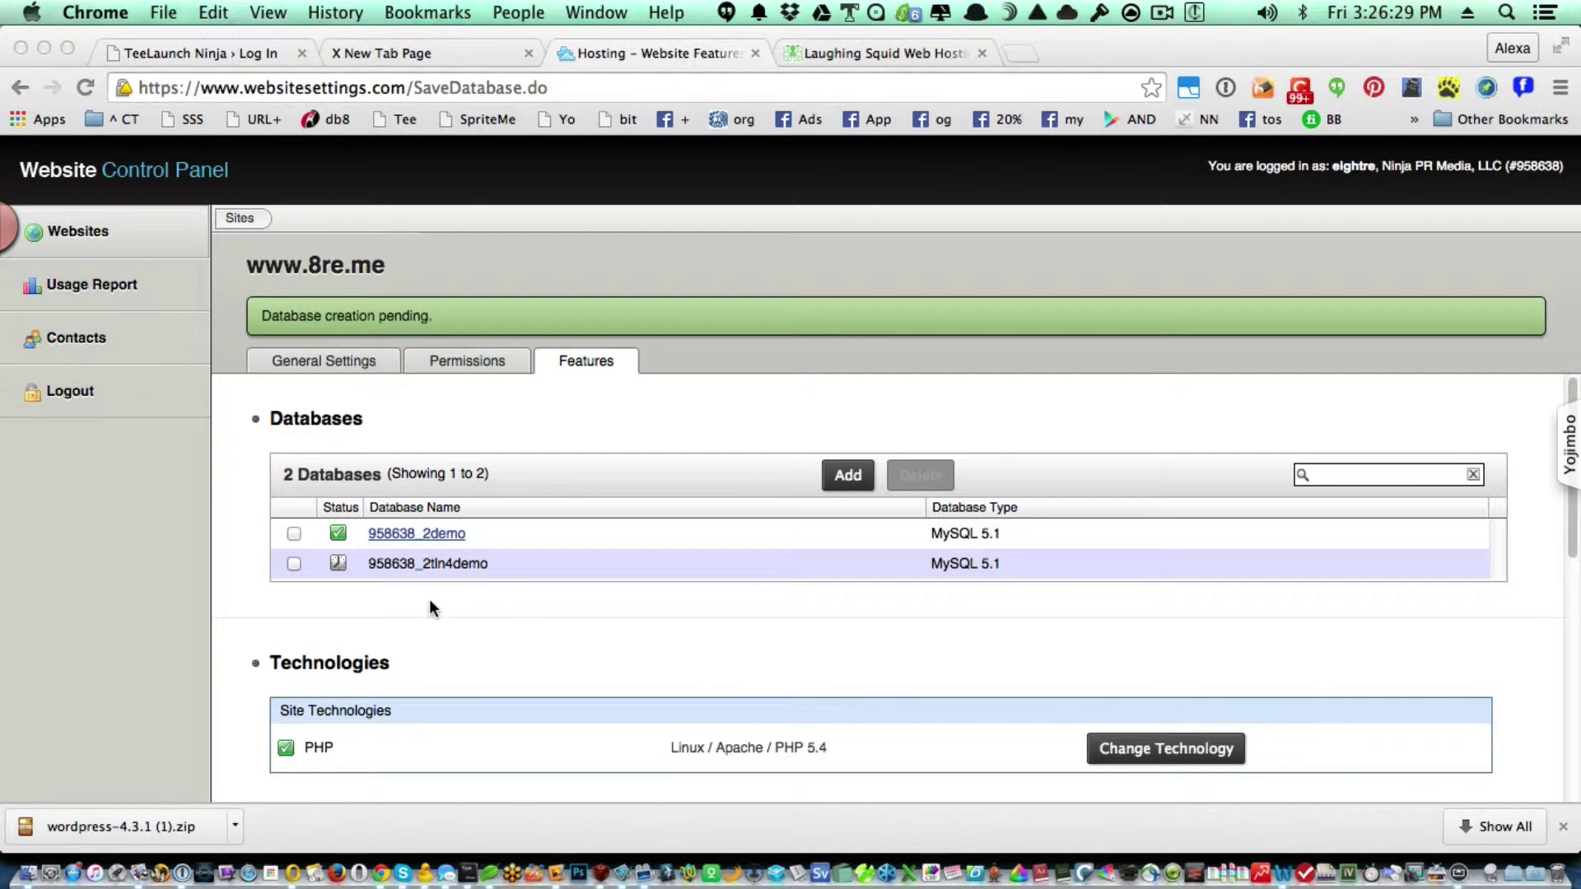
Reload the control panel, go to General Settings then Features, and open the 2tln4demo database.
click(86, 88)
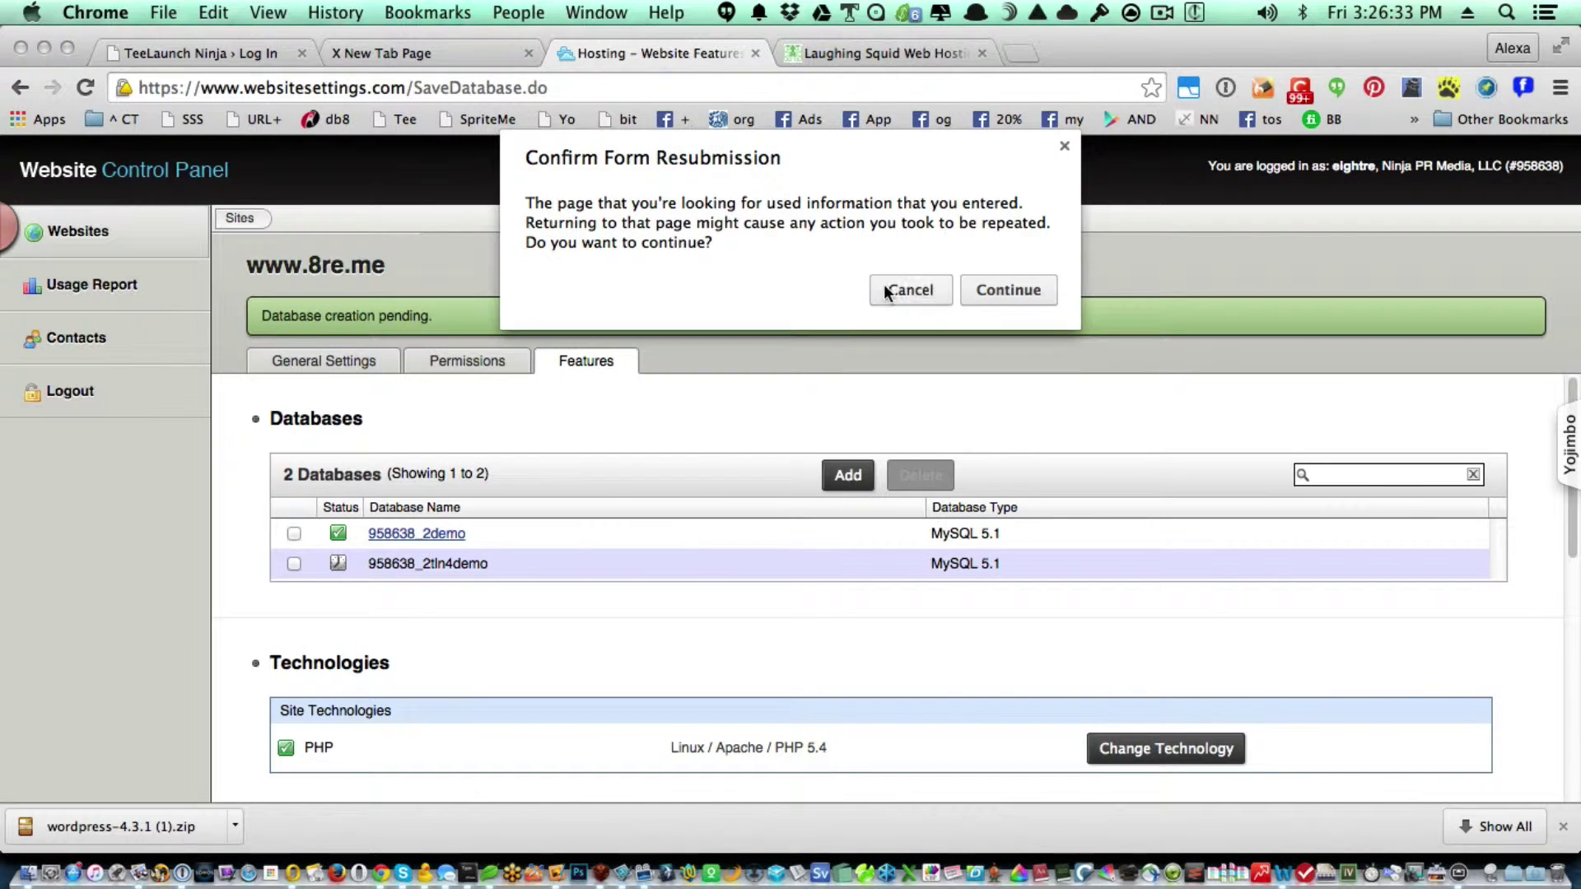
click(906, 286)
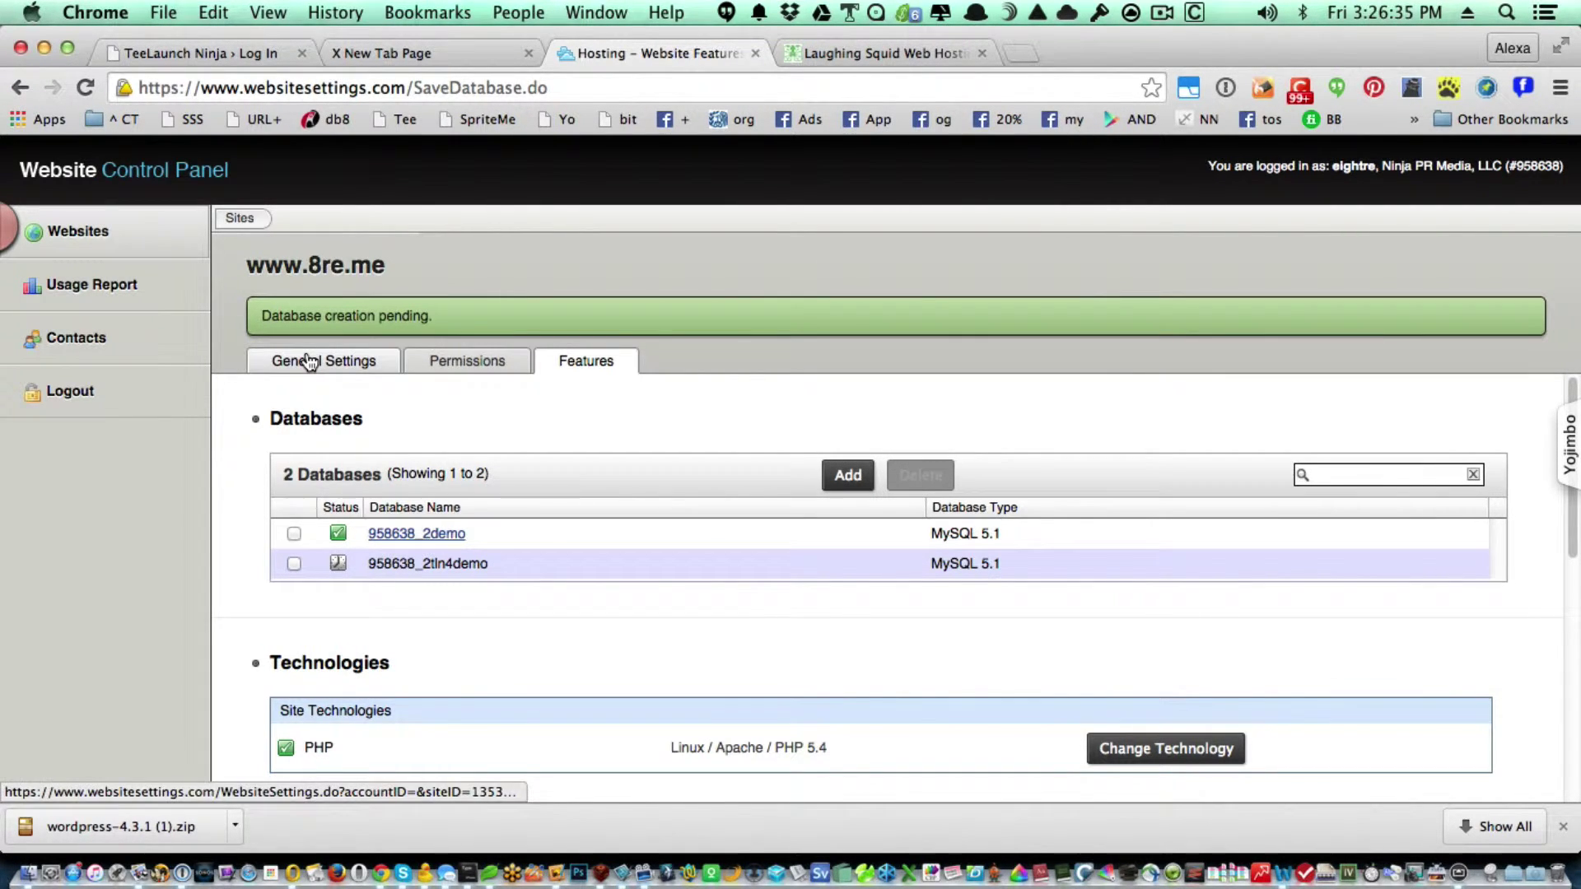
click(309, 361)
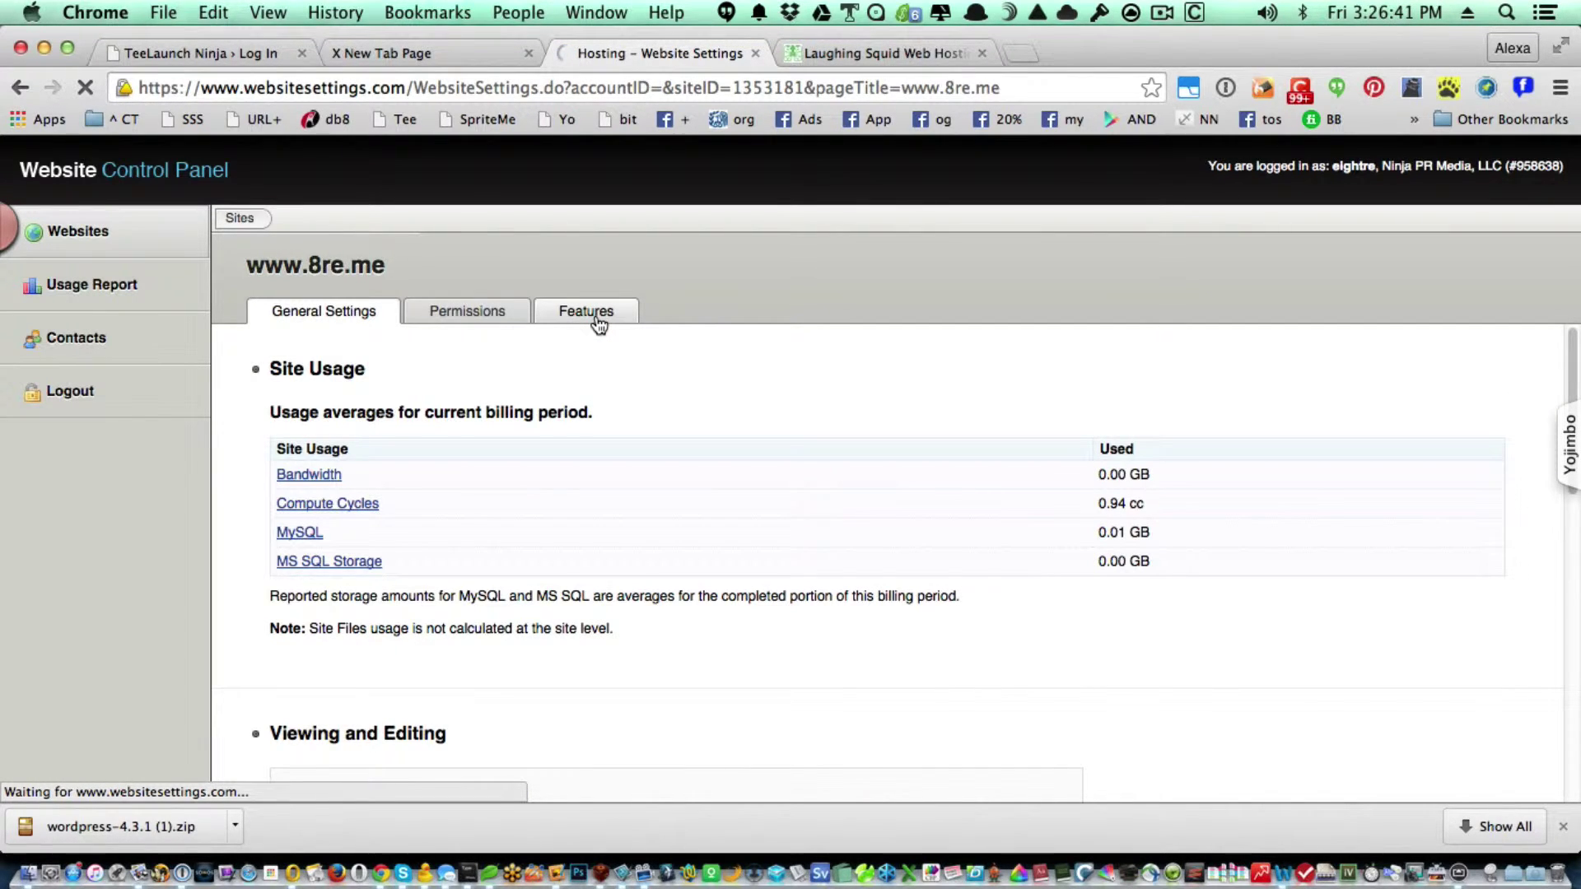
click(599, 321)
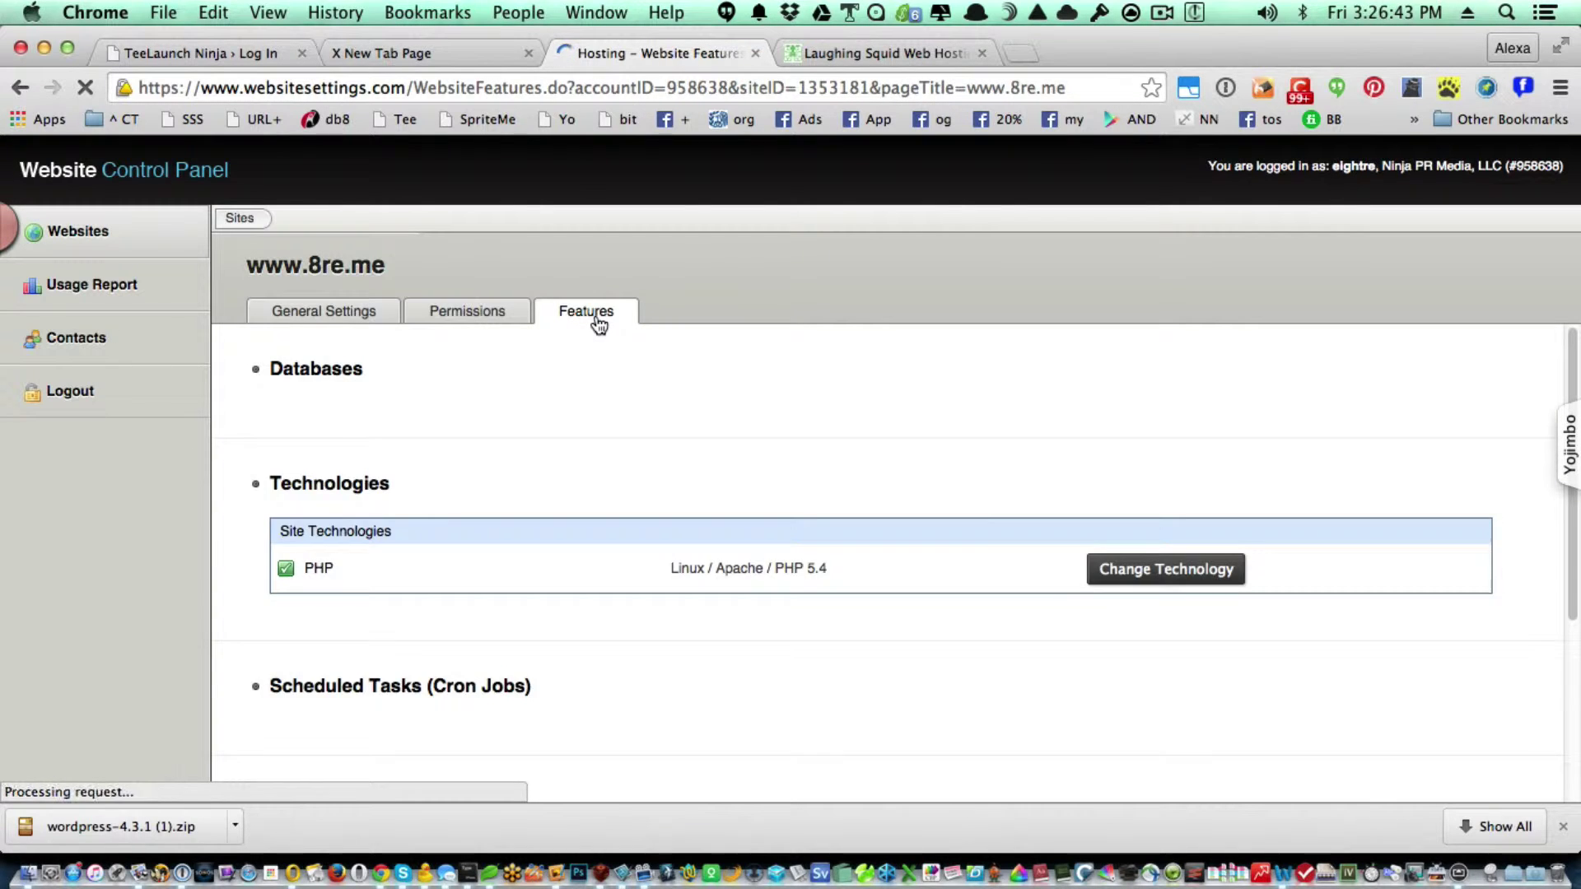
click(455, 515)
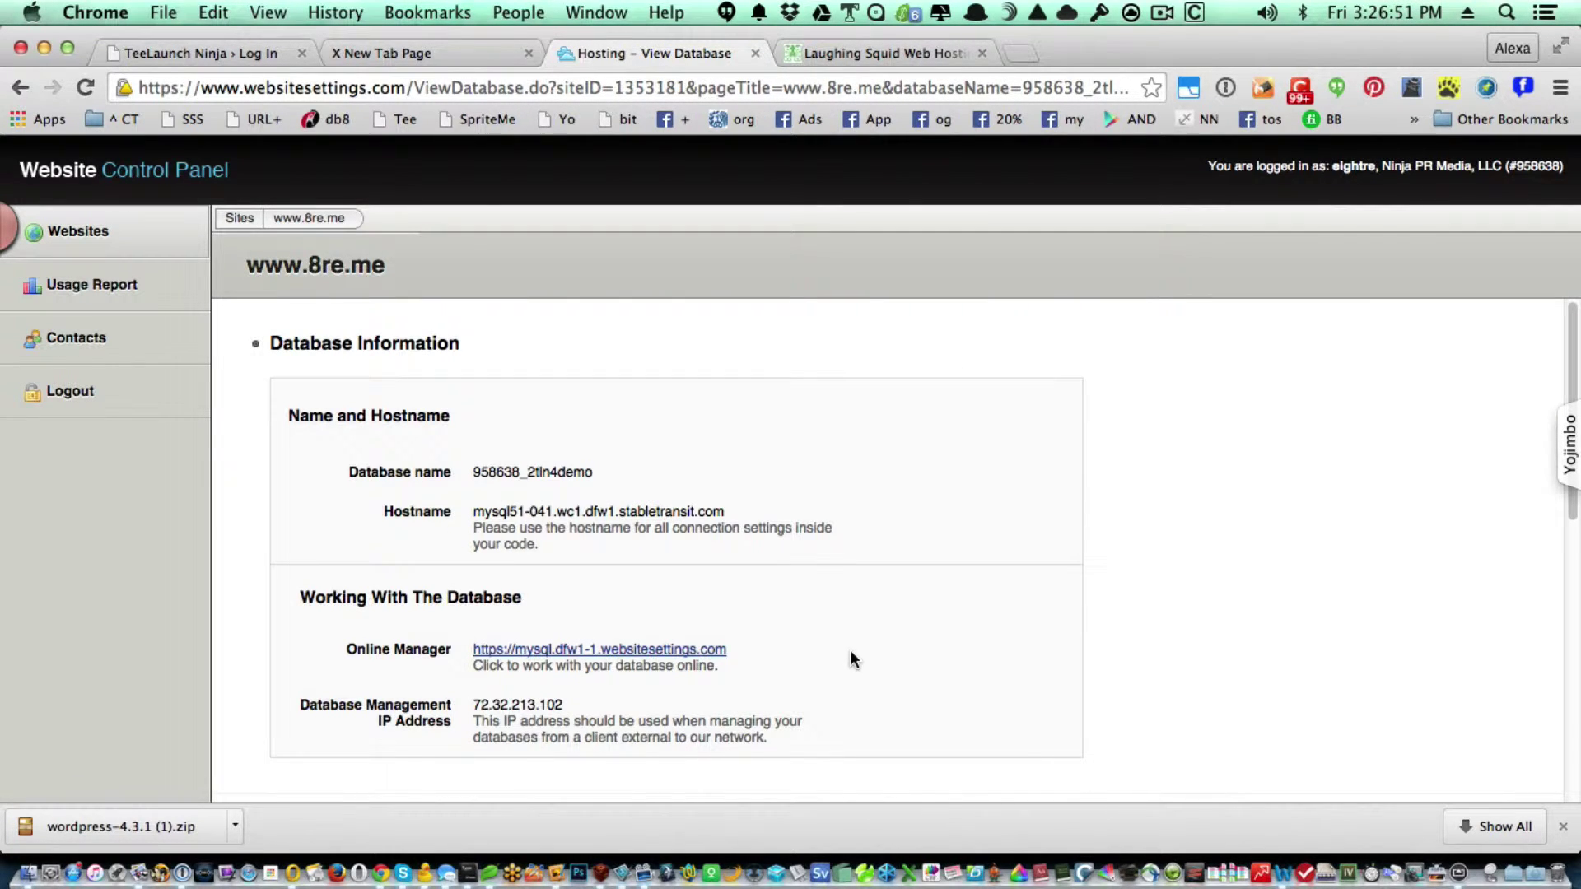
Copy the Hostname value mysql51-041.wc1.dfw1.stabletransit.com, check Database Users, then switch back to Coda.
triple_click(708, 511)
key(super+c)
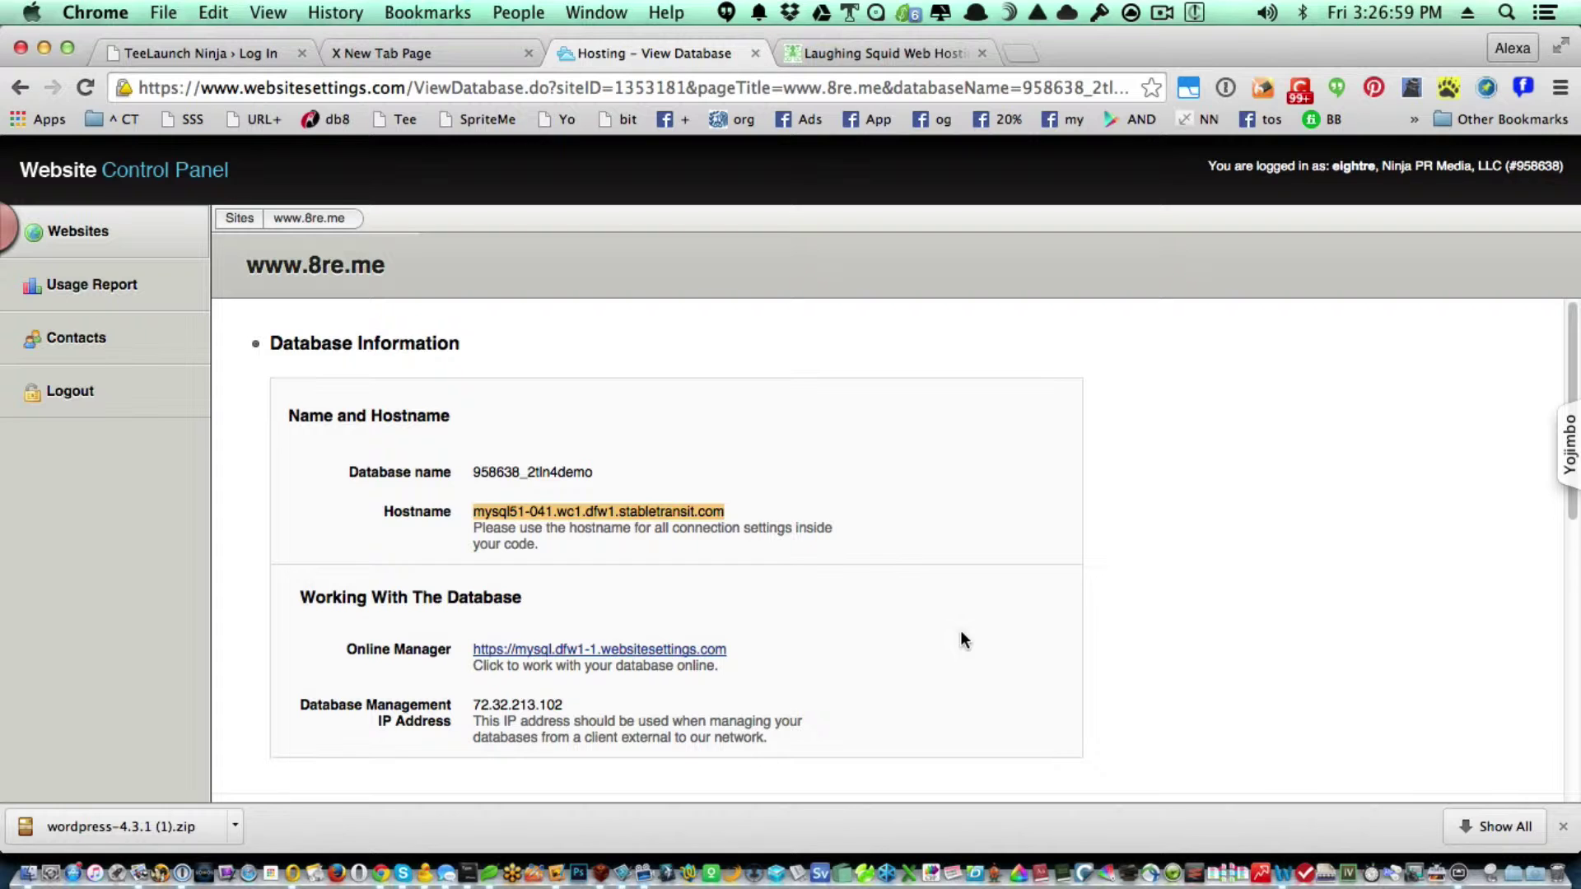
scroll(1004, 609, down, 4)
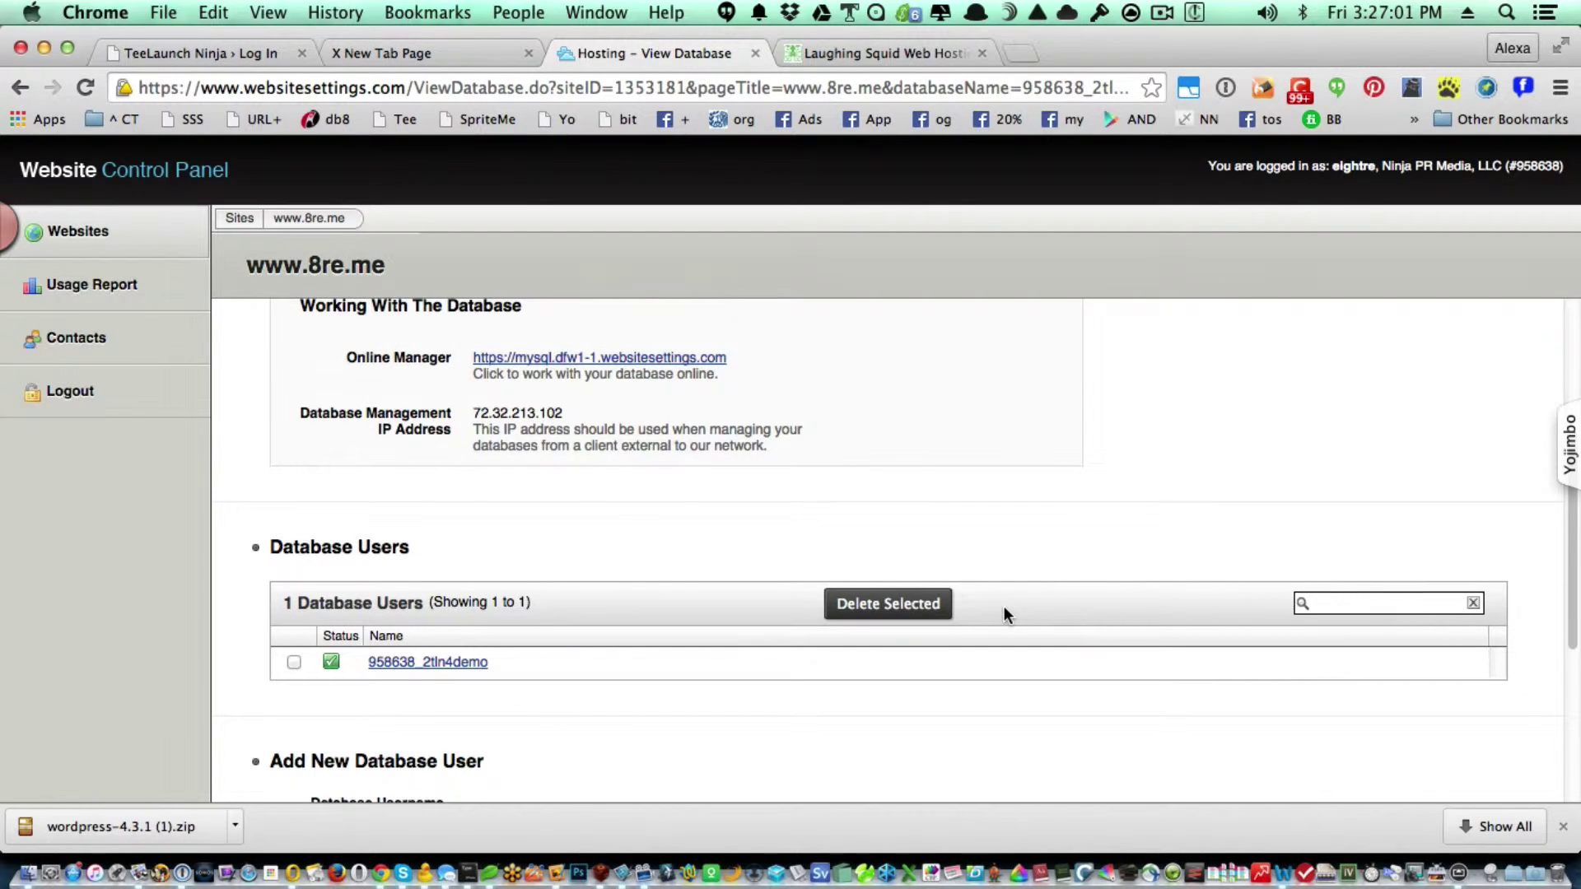
scroll(579, 581, down, 1)
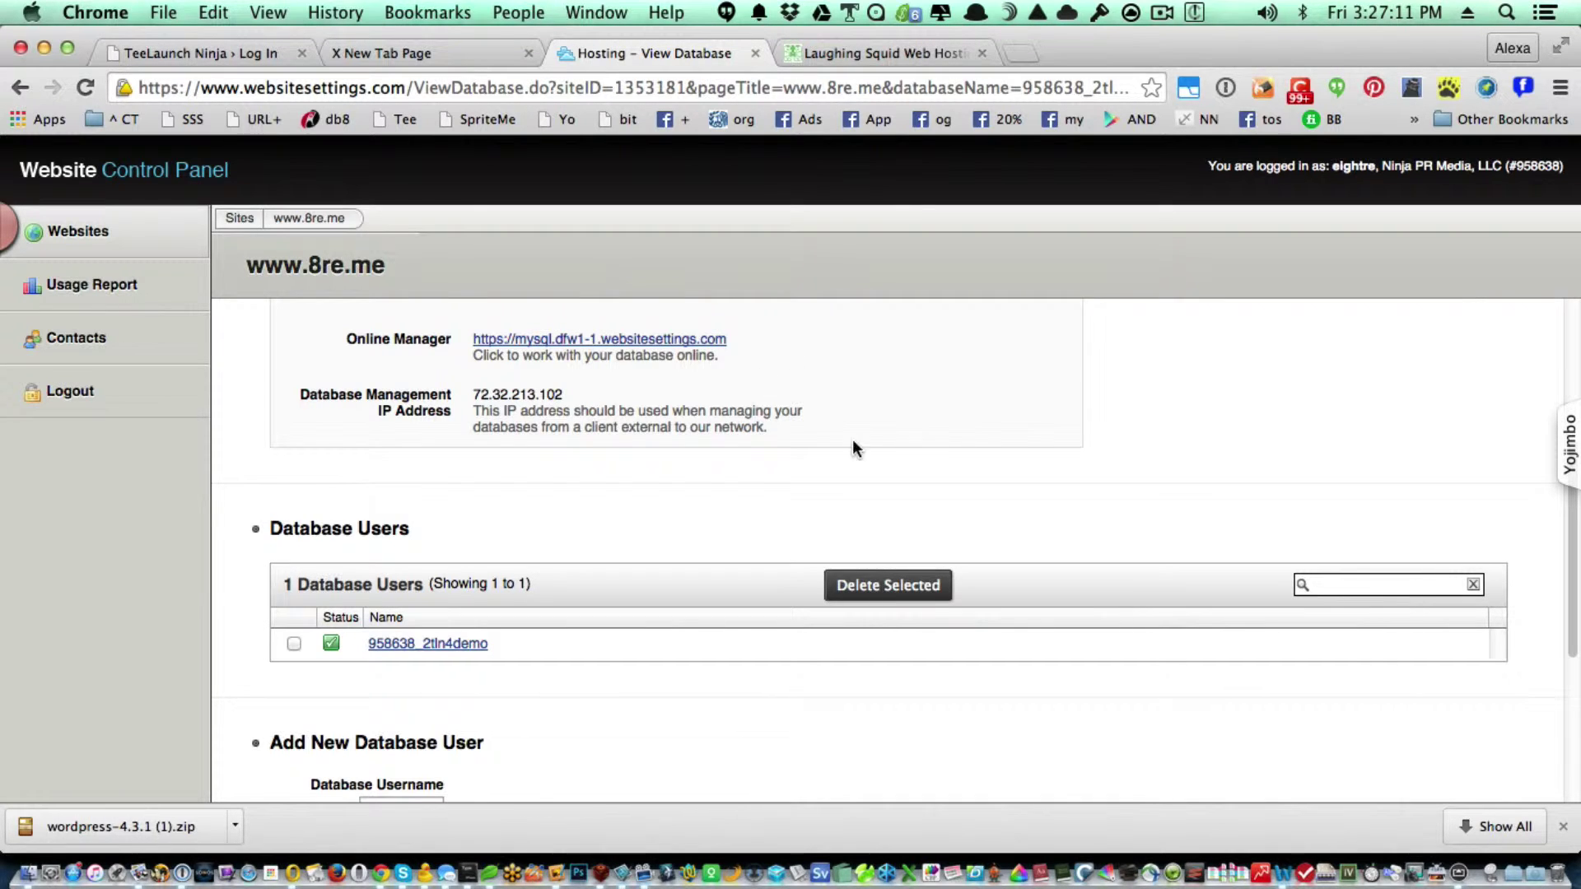
scroll(695, 539, up, 5)
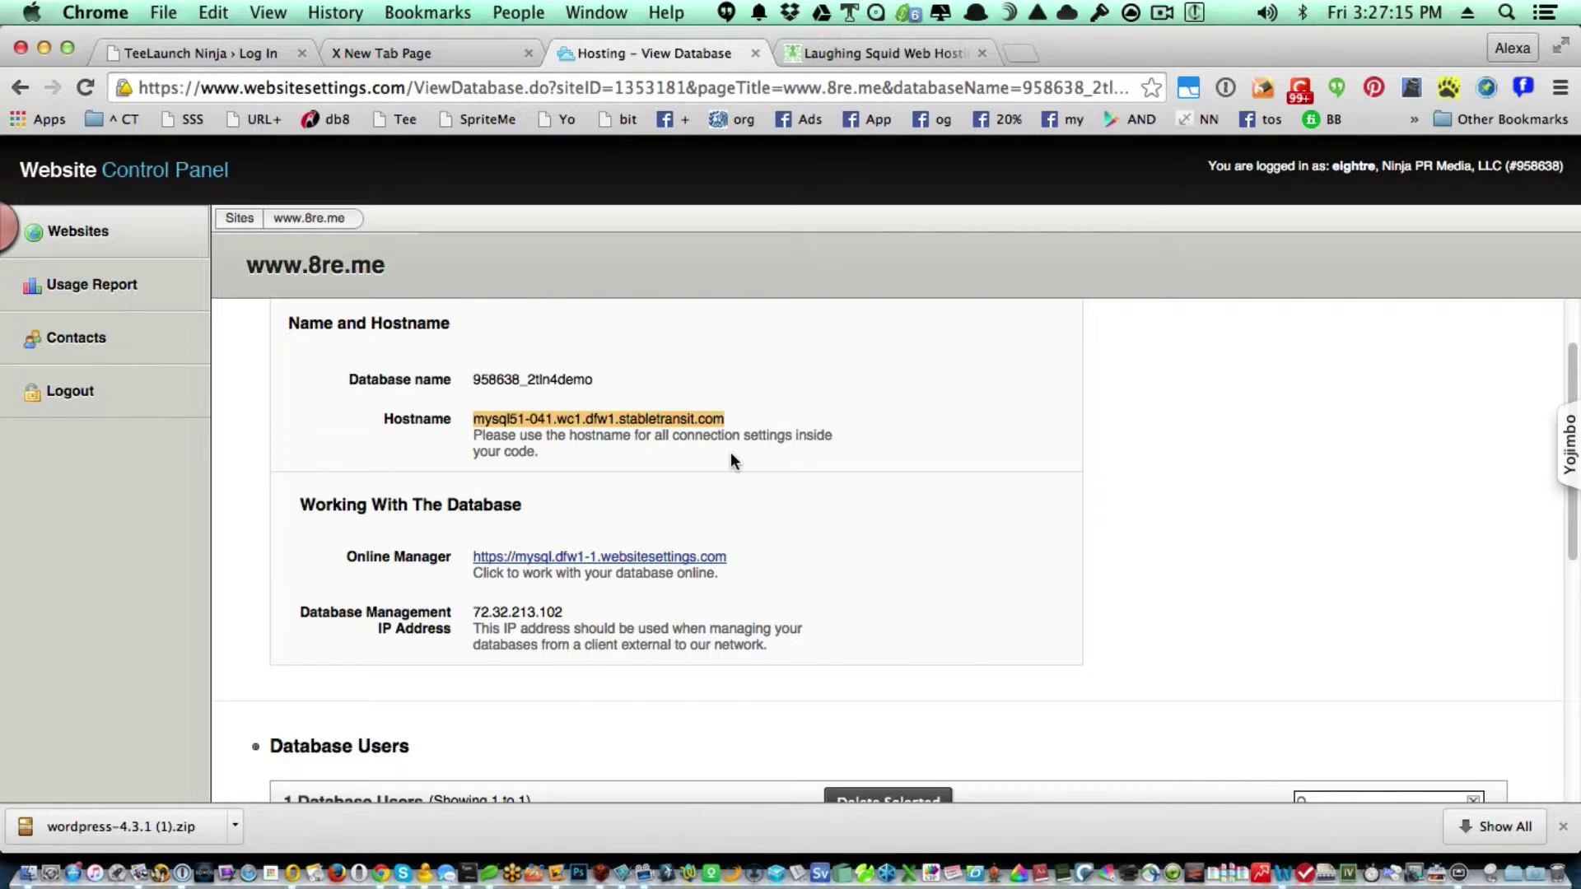
key(super+Tab)
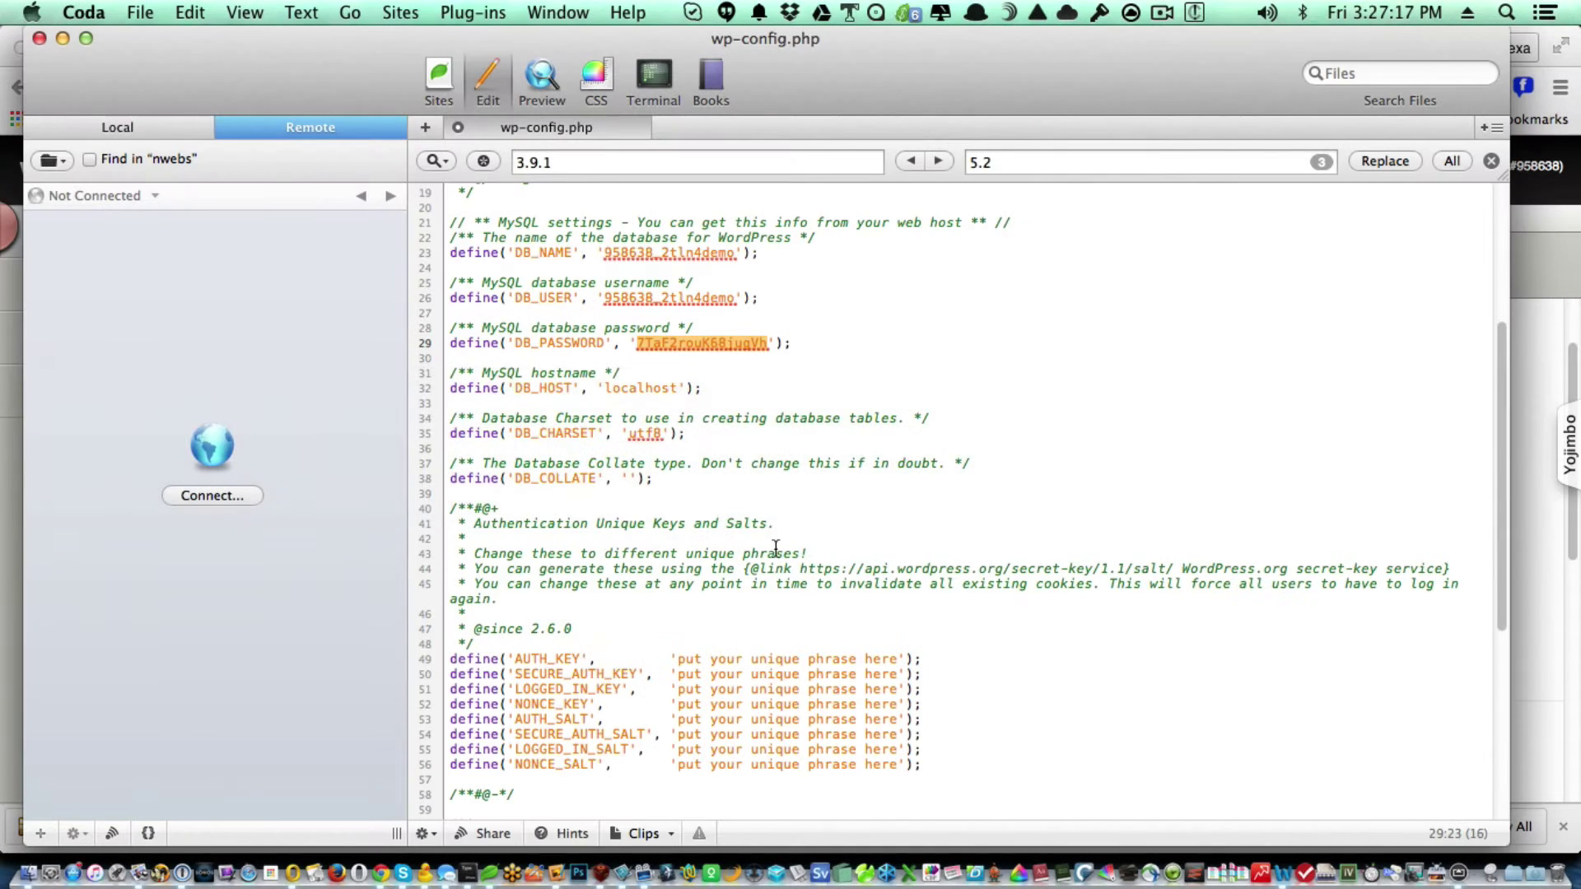
Replace 'localhost' on the DB_HOST line with the pasted mysql51-041 hostname, then return to Chrome.
double_click(640, 387)
key(super+v)
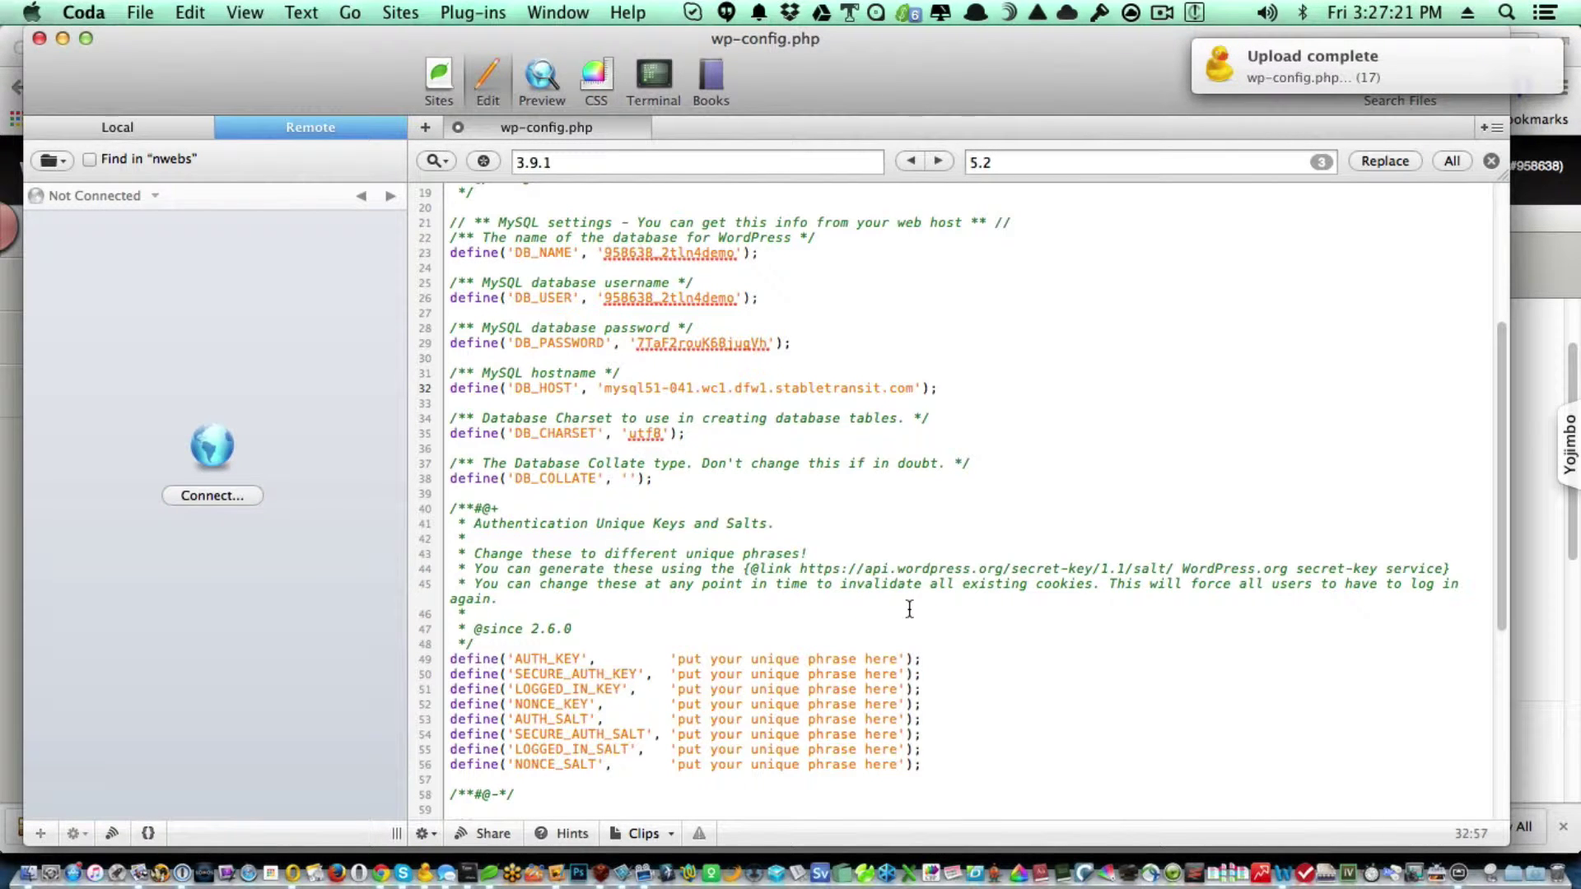
scroll(963, 733, down, 1)
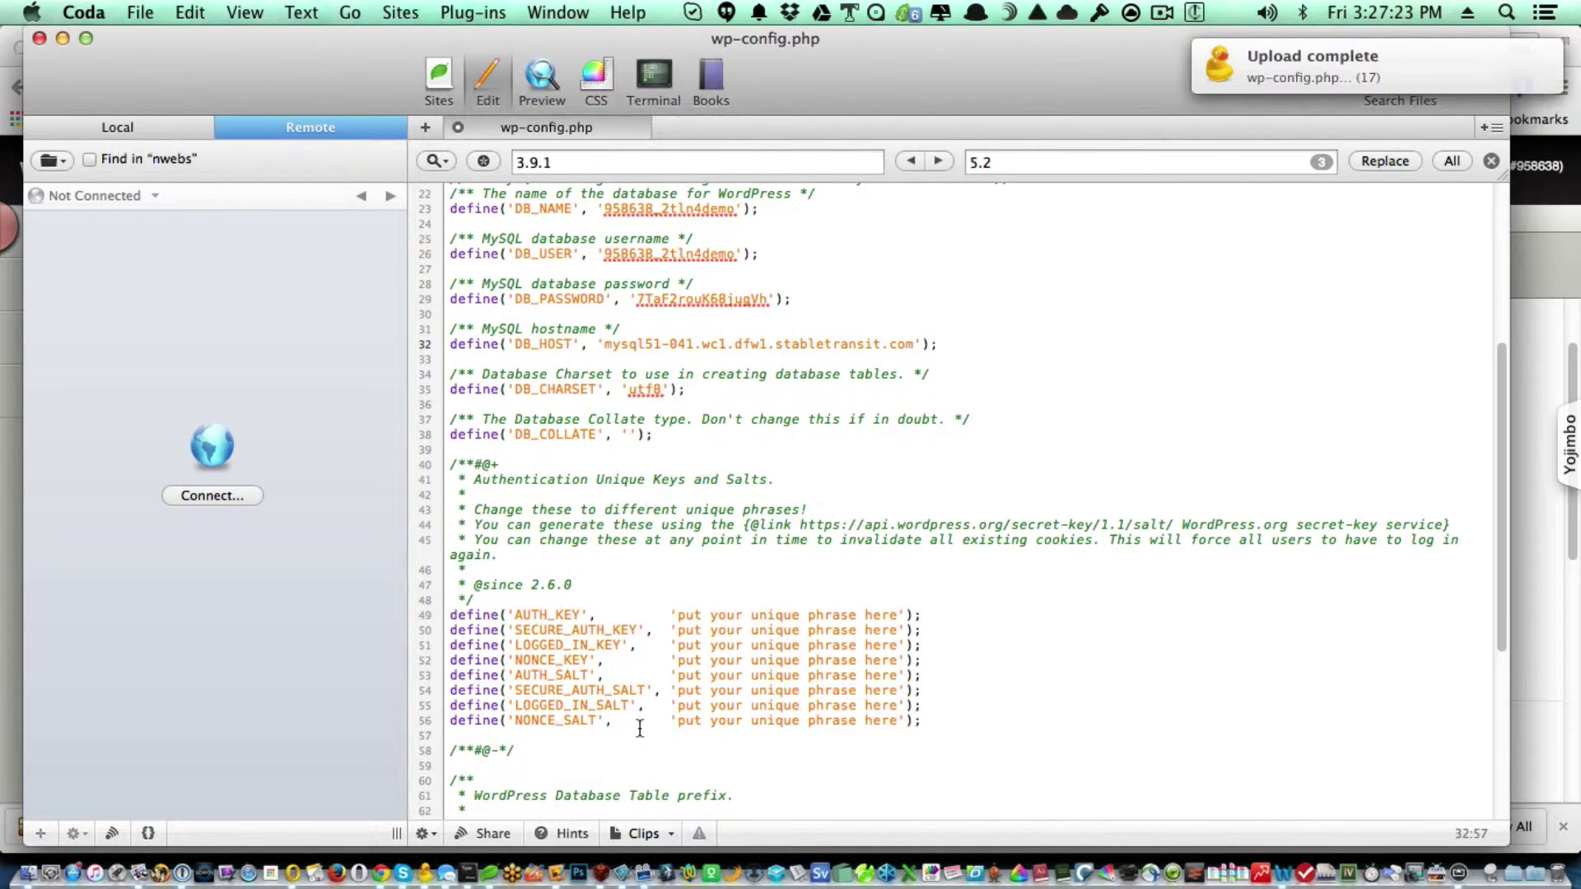
key(super+Tab)
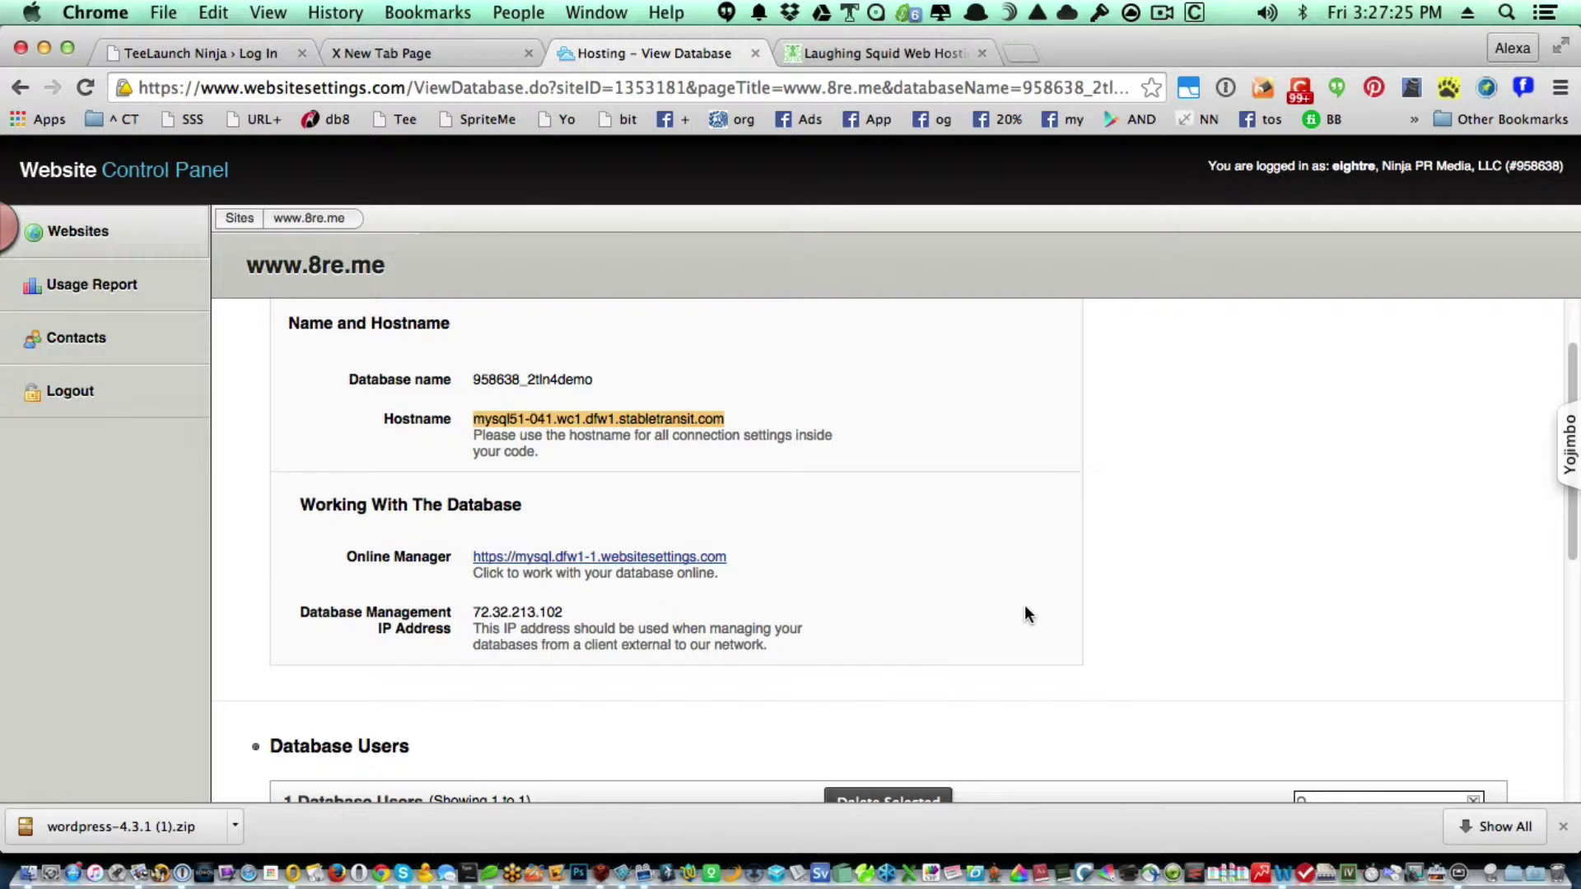
Open the WP - SALT generator in a new tab and copy all eight generated keys and salts.
click(1023, 601)
key(super+t)
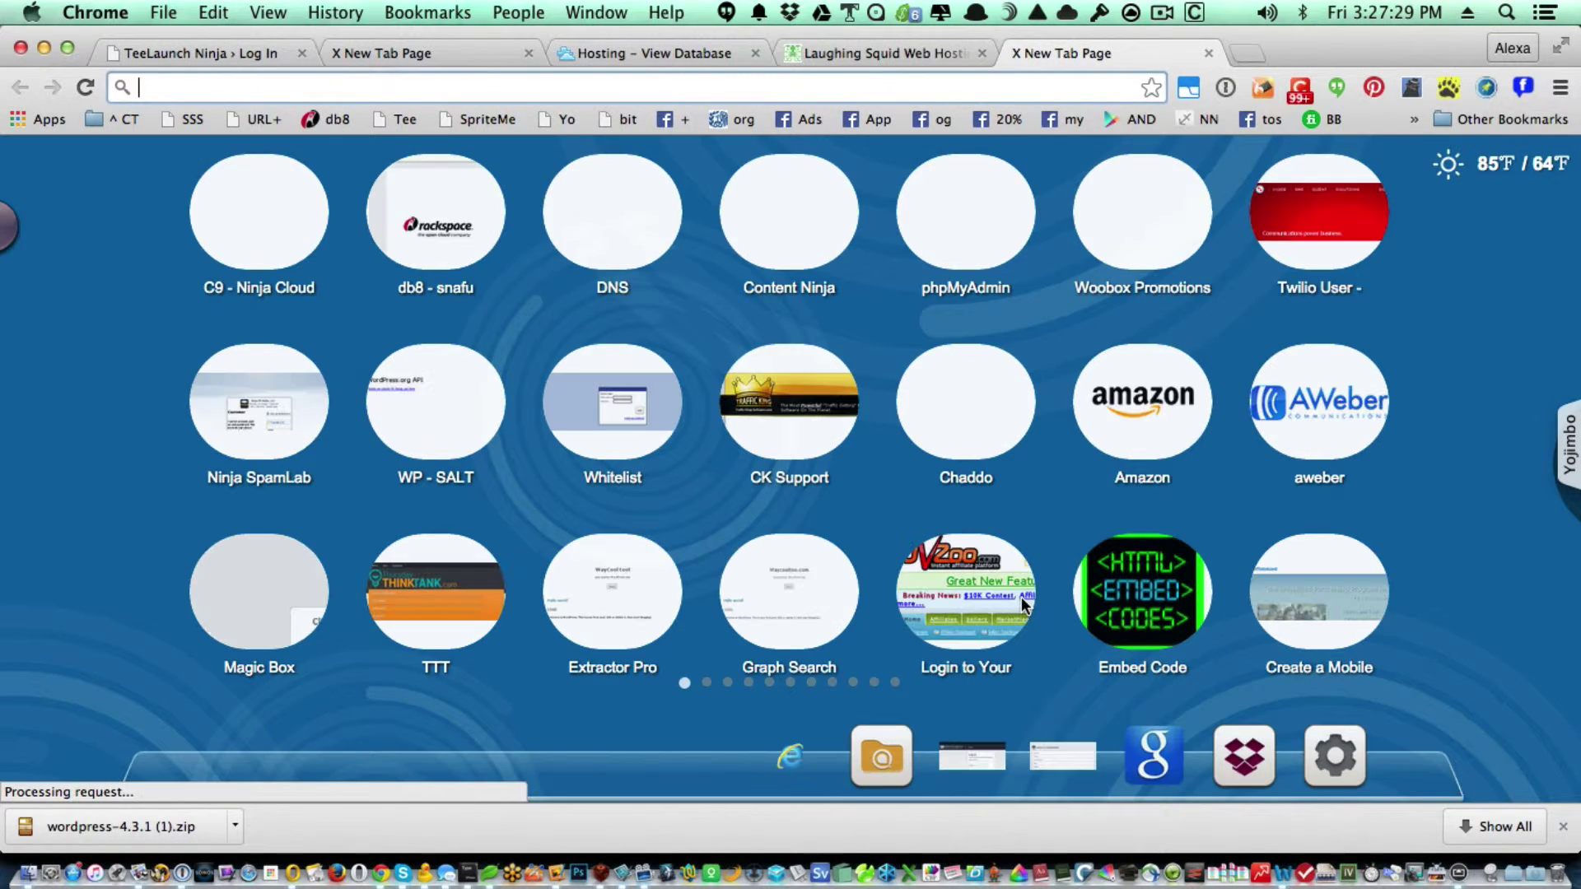
click(451, 434)
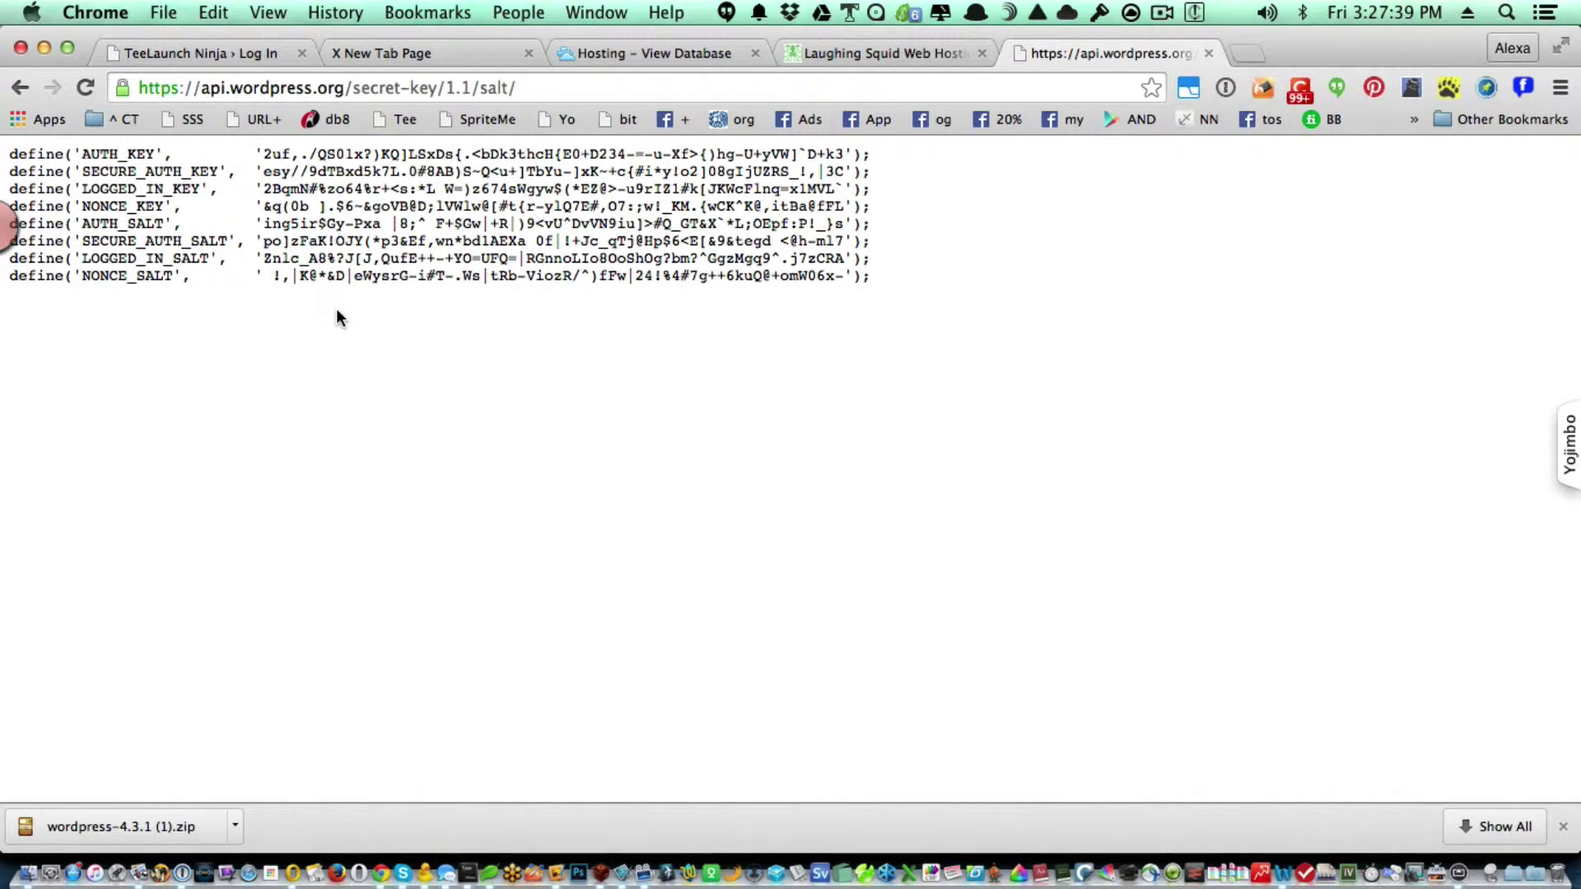
key(super+a)
key(super+c)
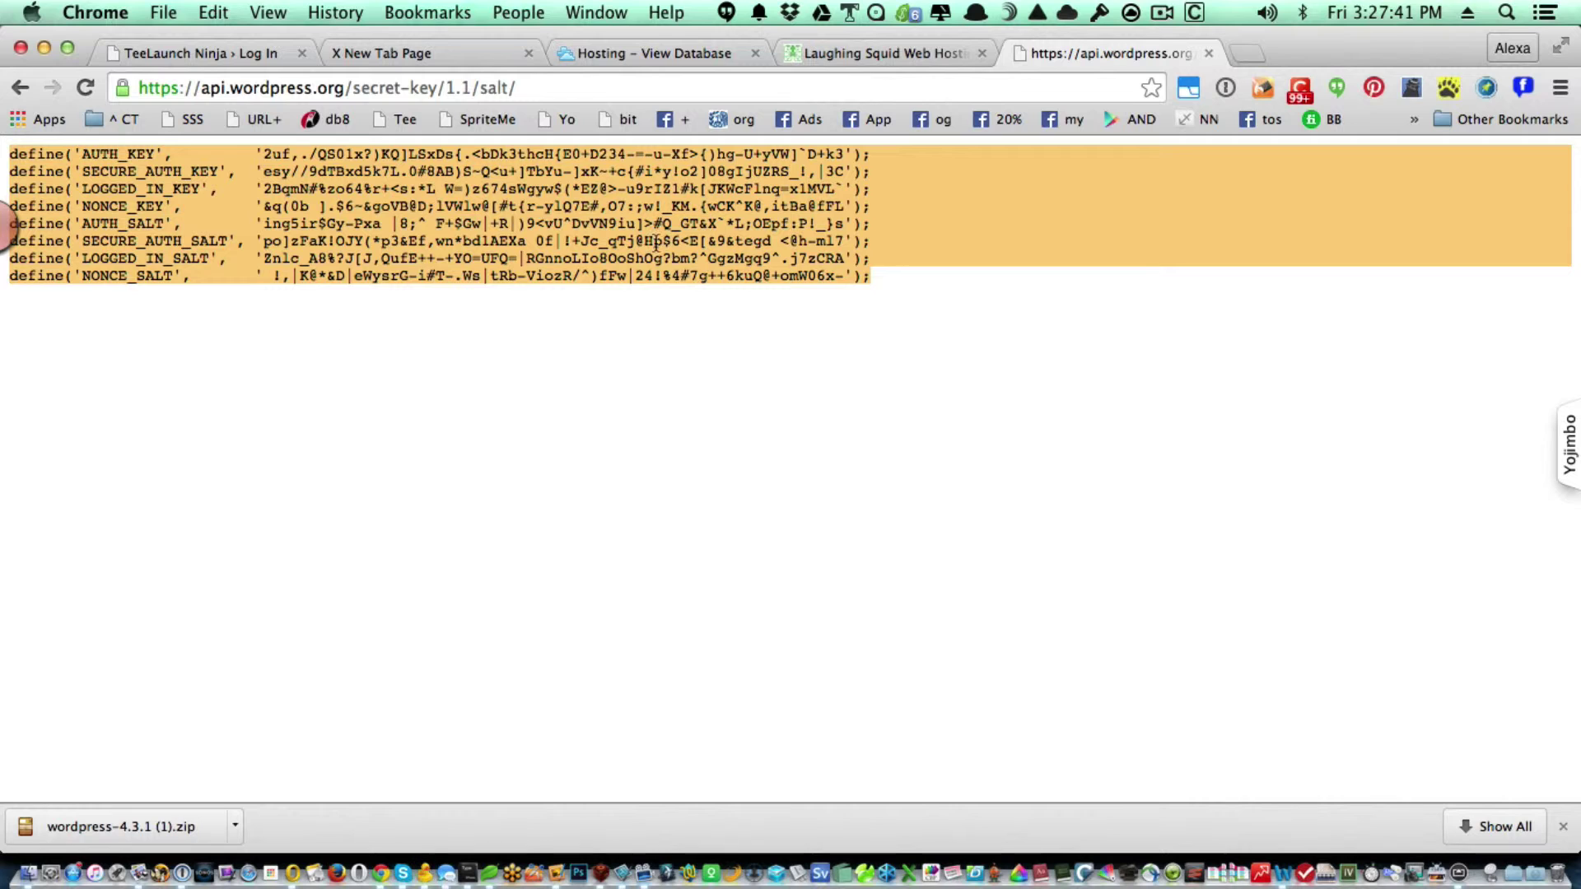
key(super+Tab)
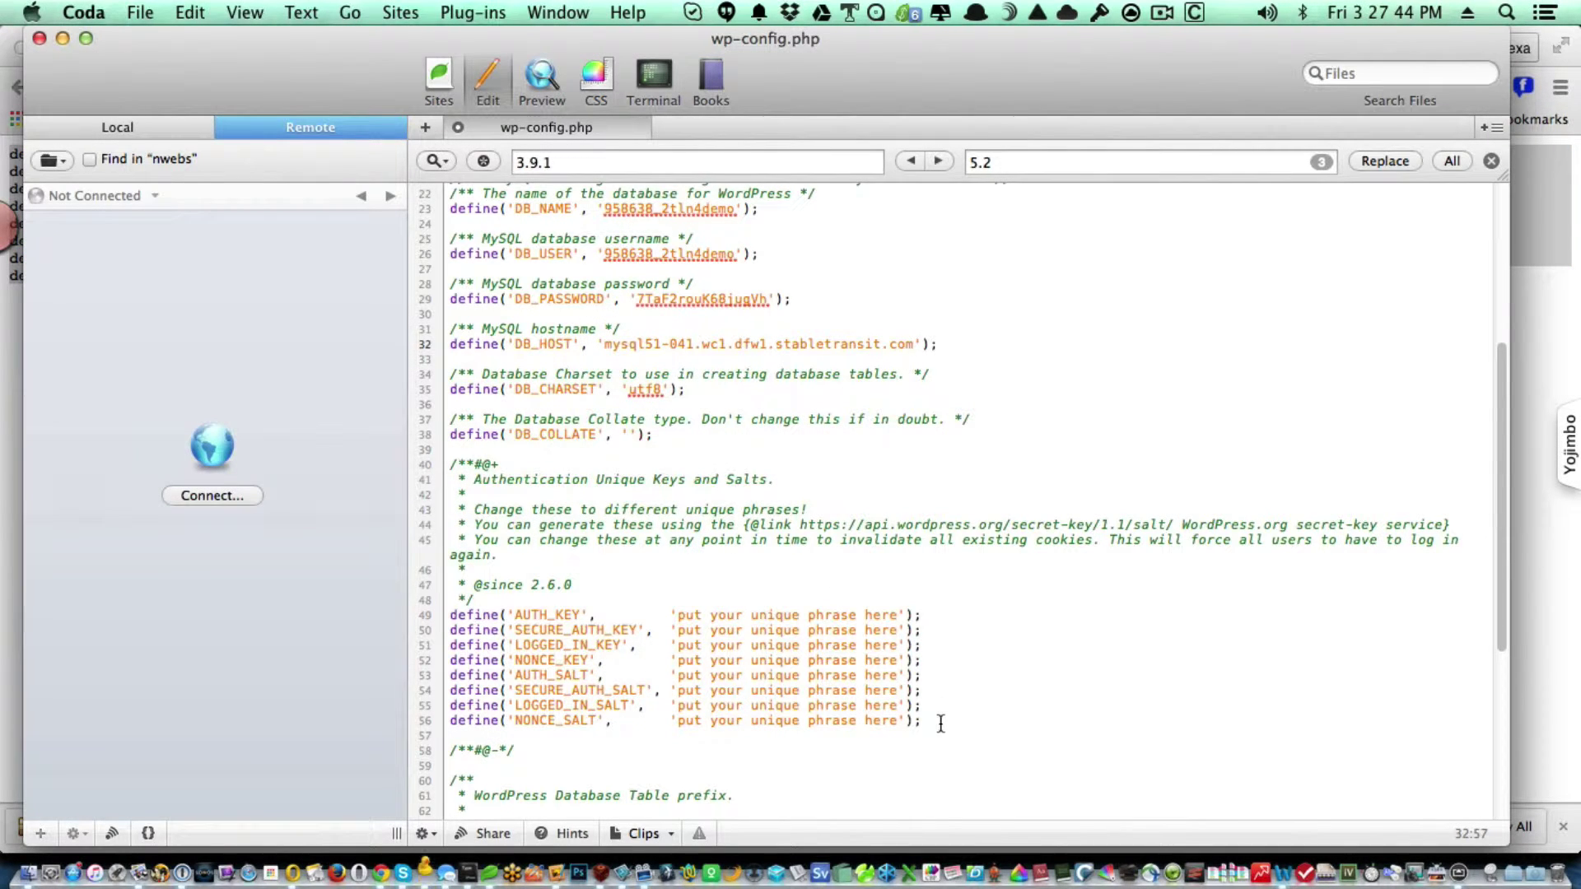
Paste the generated keys over placeholder lines 49–56, save to upload, and close wp-config.php.
drag(938, 718, 436, 613)
key(super+v)
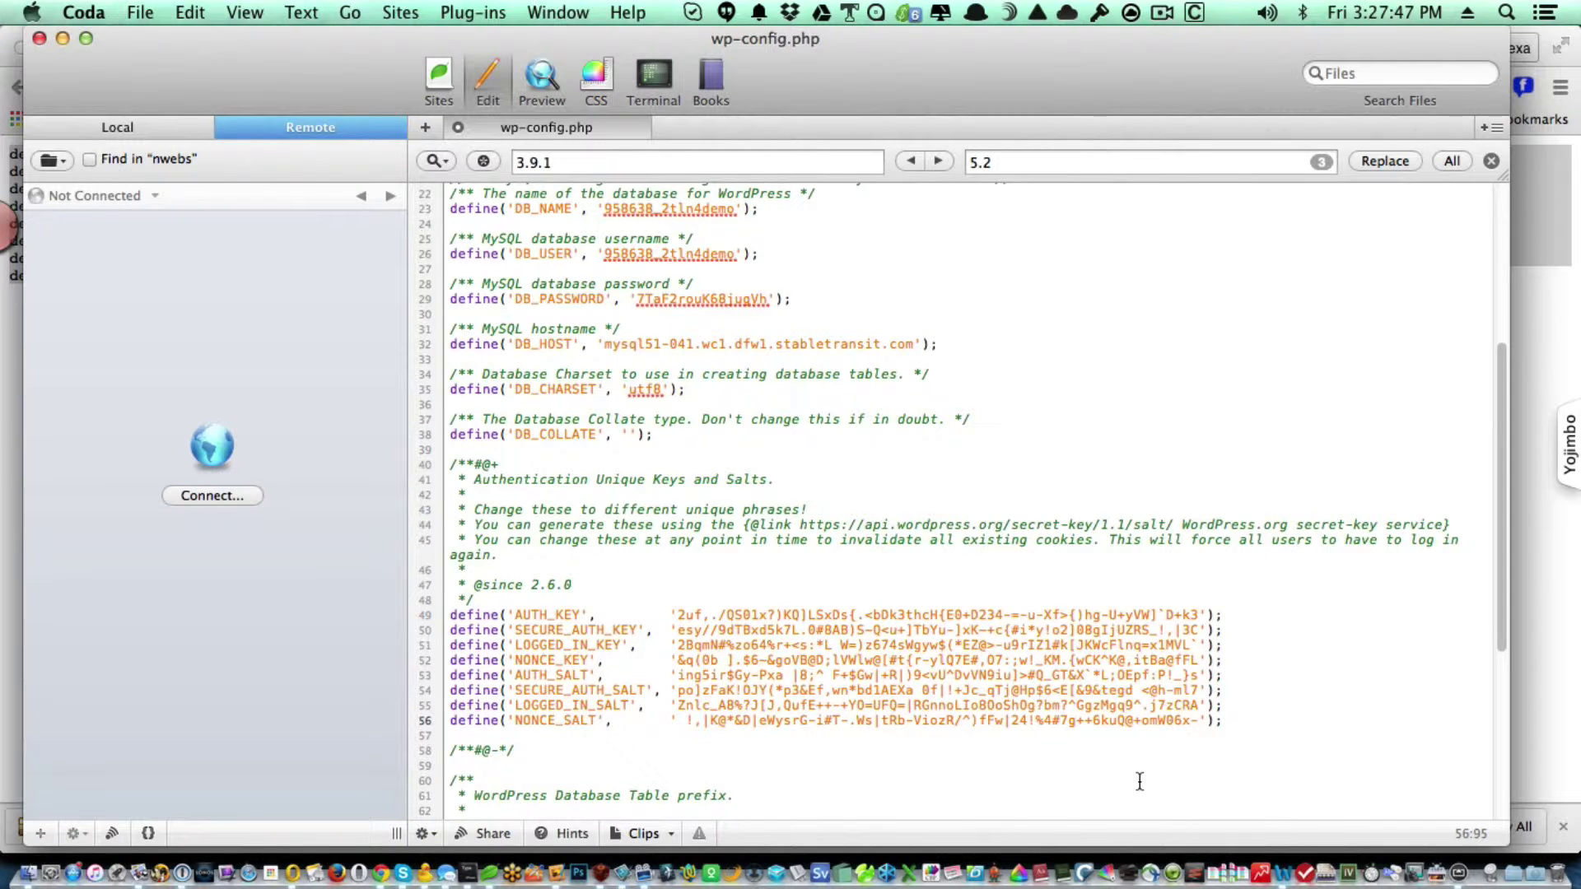
scroll(1139, 782, down, 10)
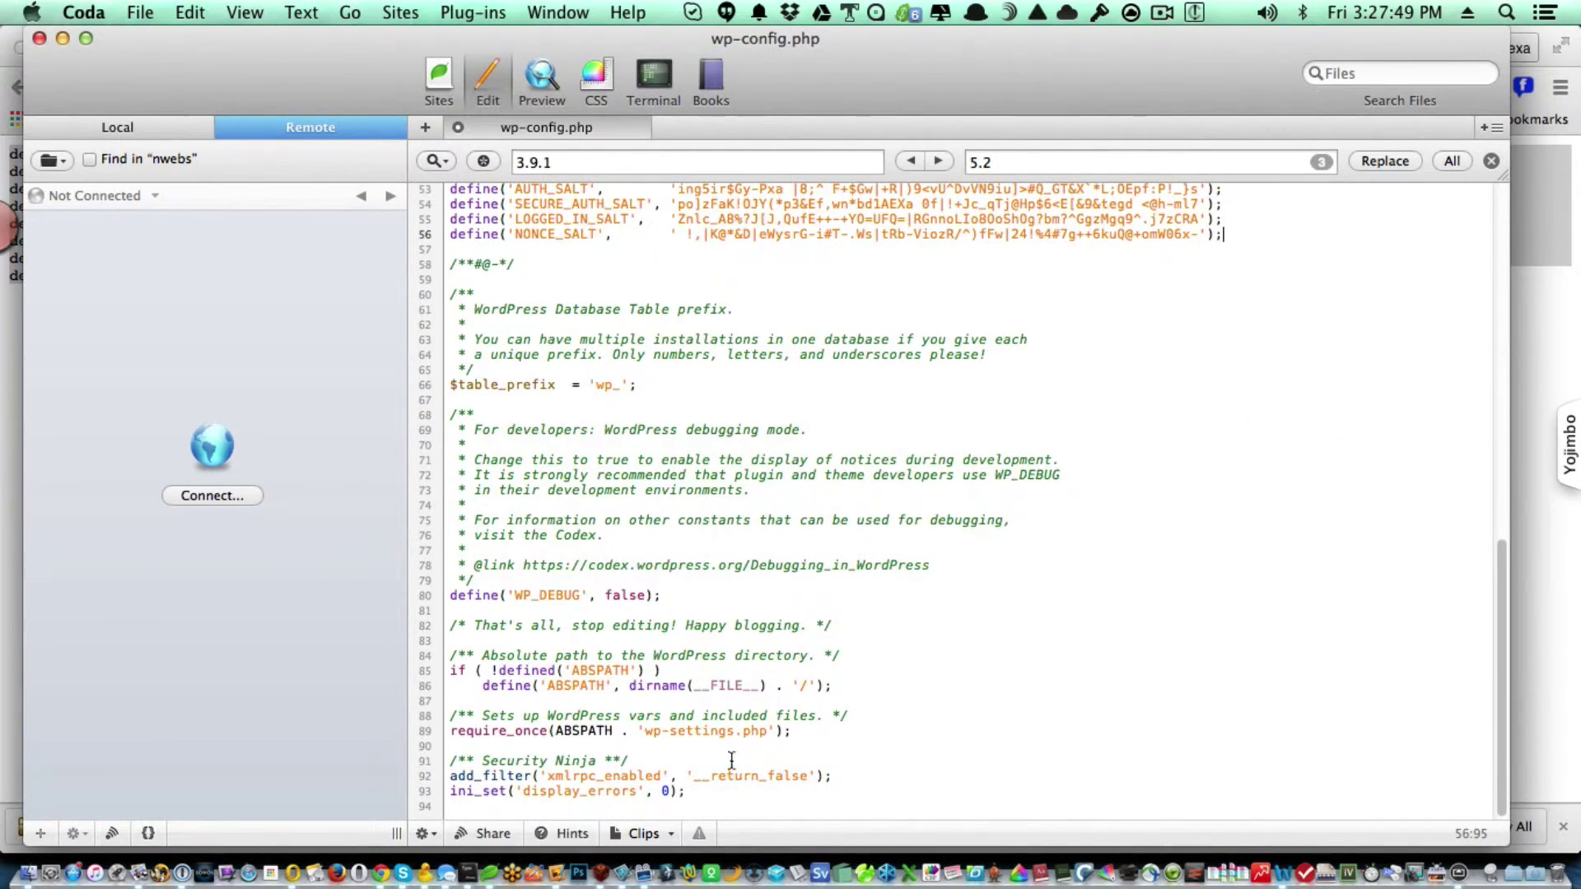
scroll(905, 765, up, 8)
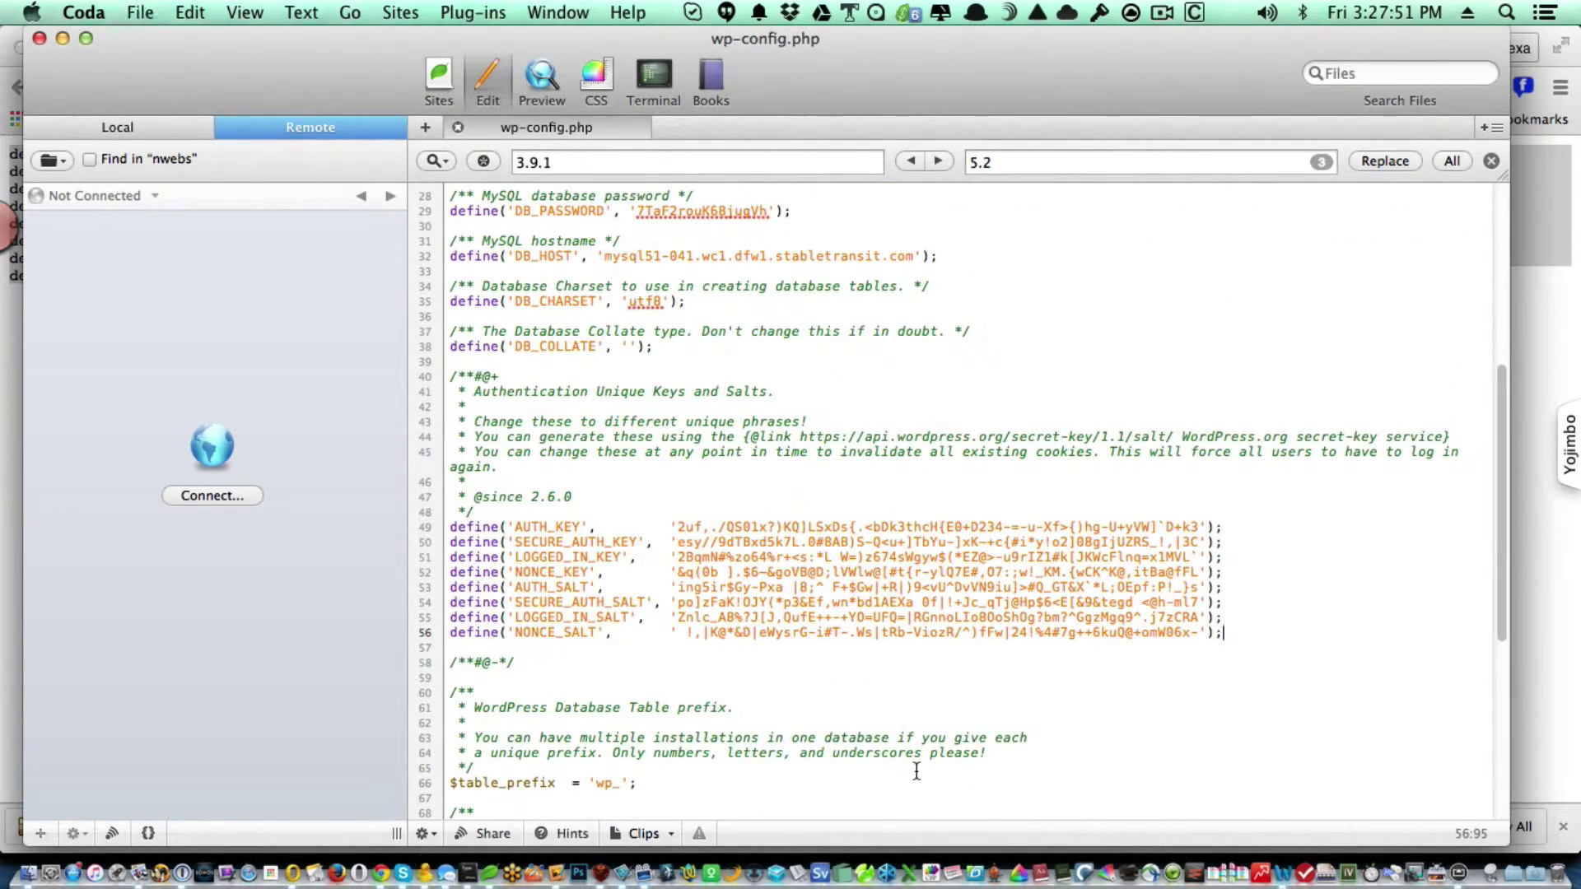
key(super+s)
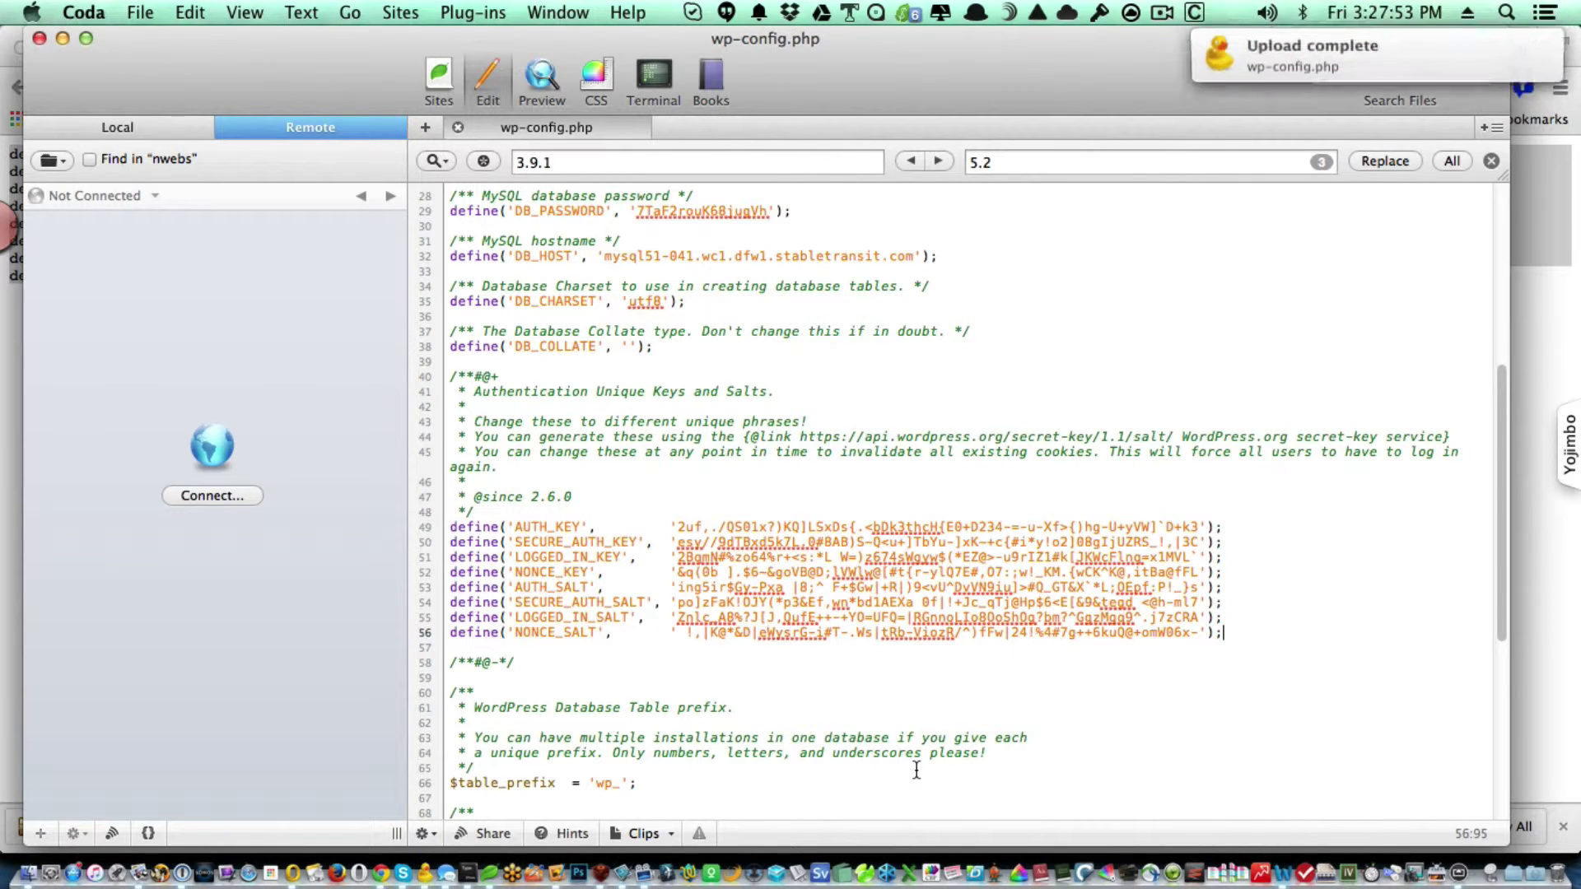
key(super+s)
key(super+w)
key(super+Tab)
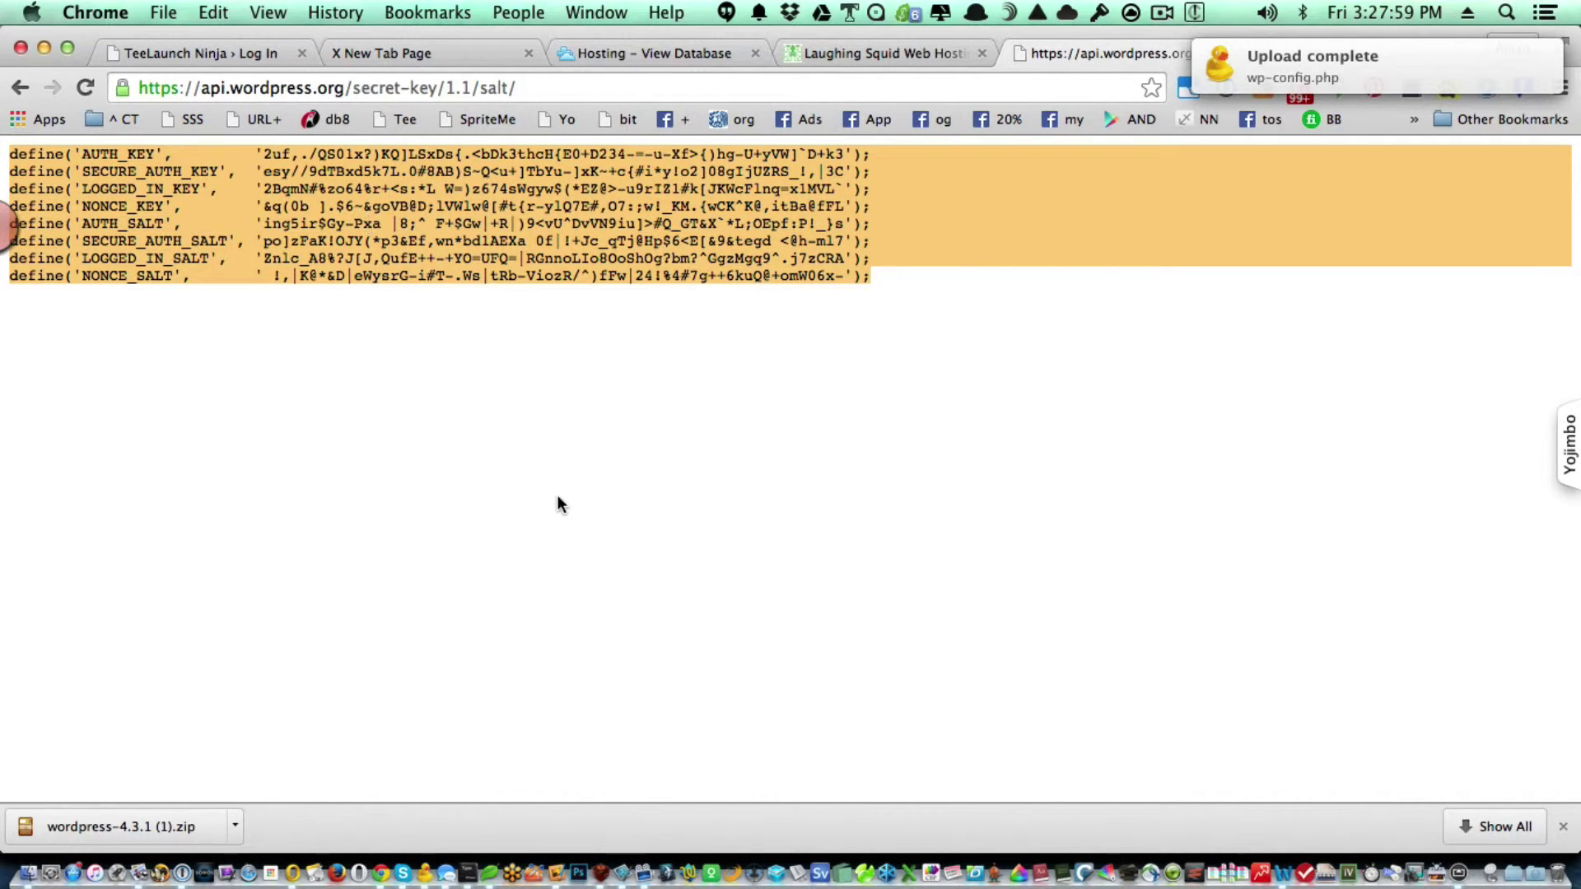
In Cyberduck, retry the failed upload, confirm overwriting the remote file, and dismiss the error.
key(super+Tab)
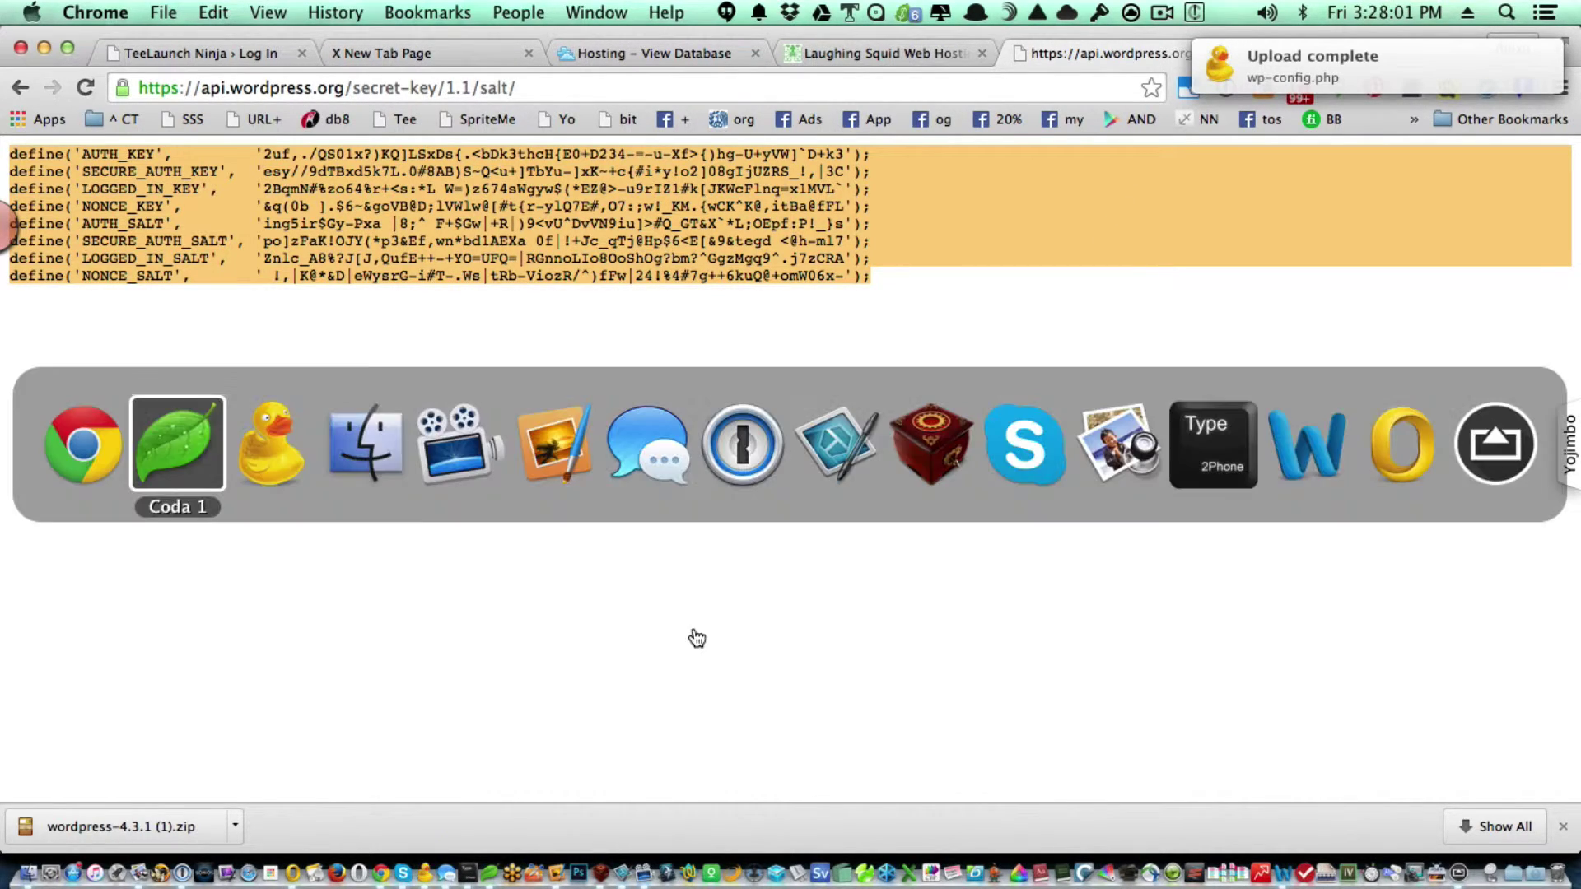
key(super+Tab)
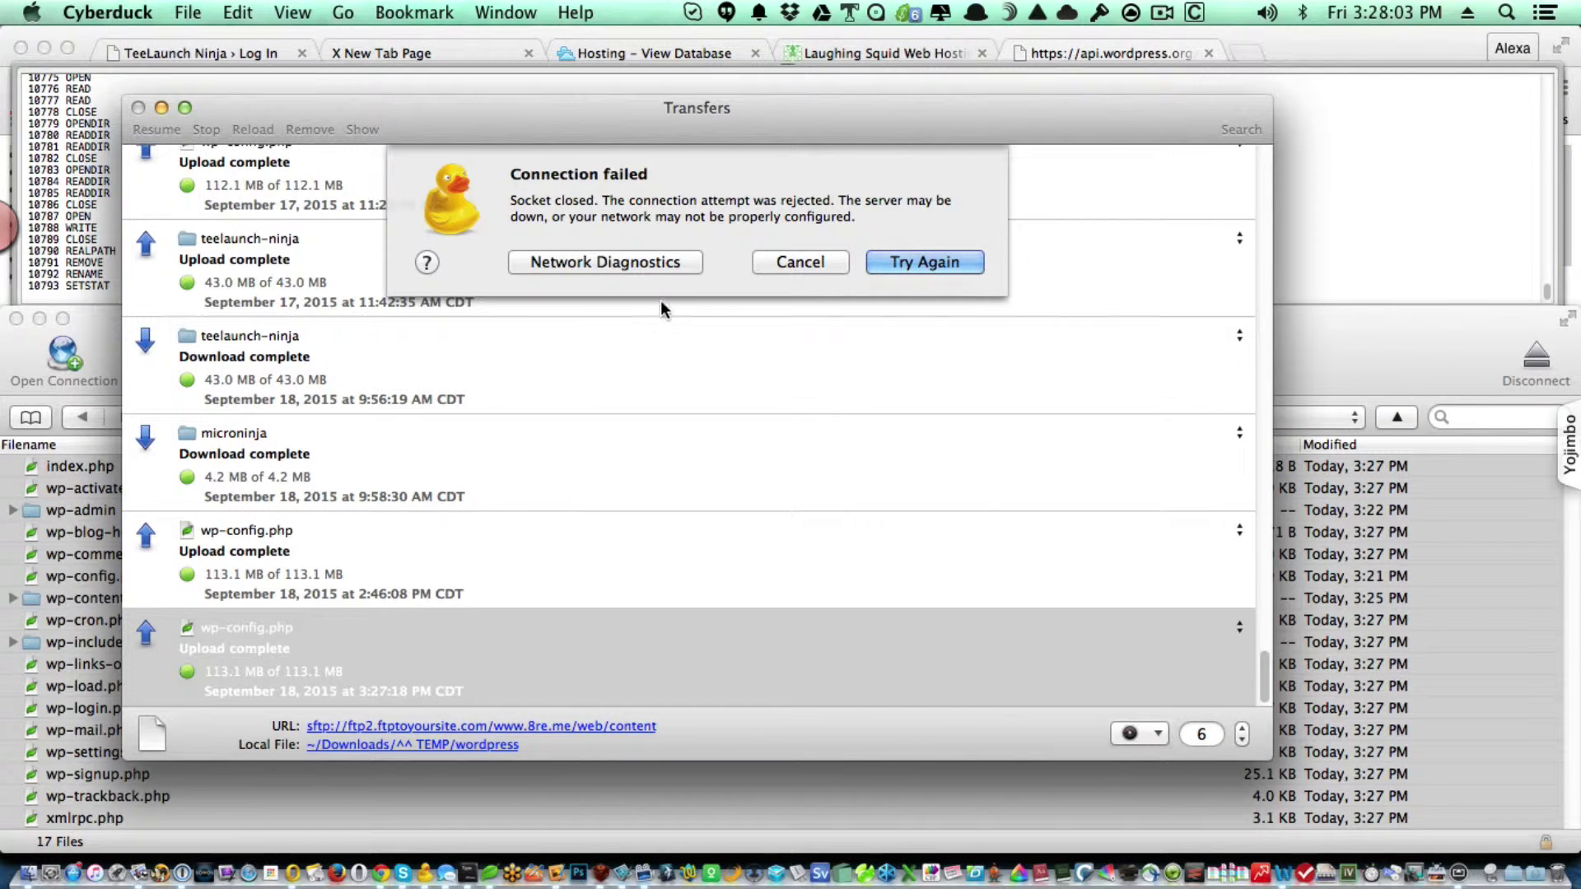
click(886, 257)
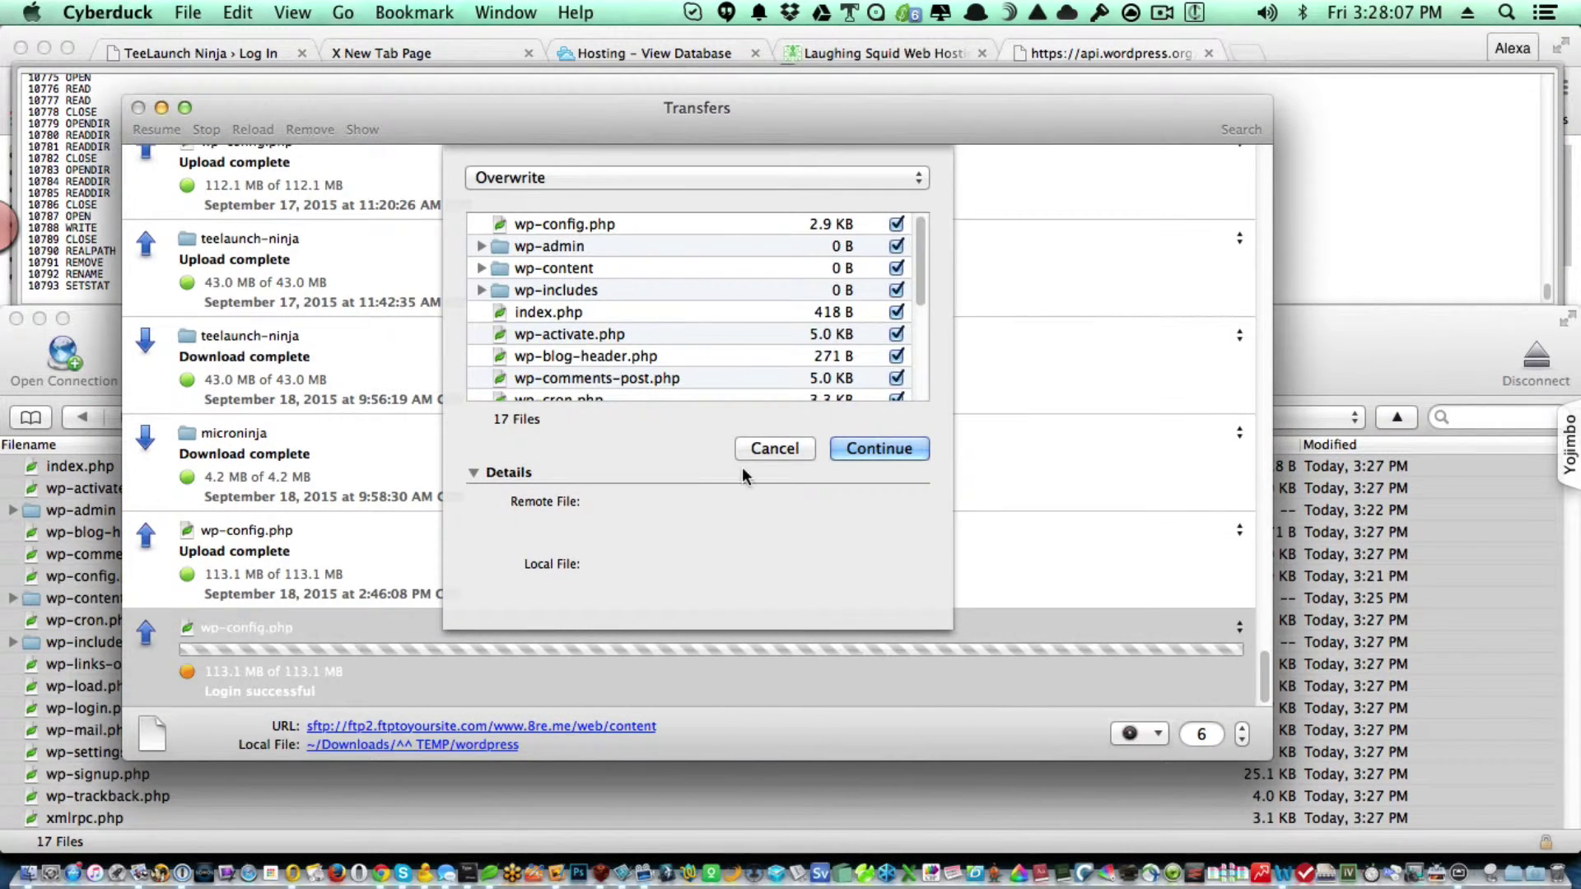
click(784, 445)
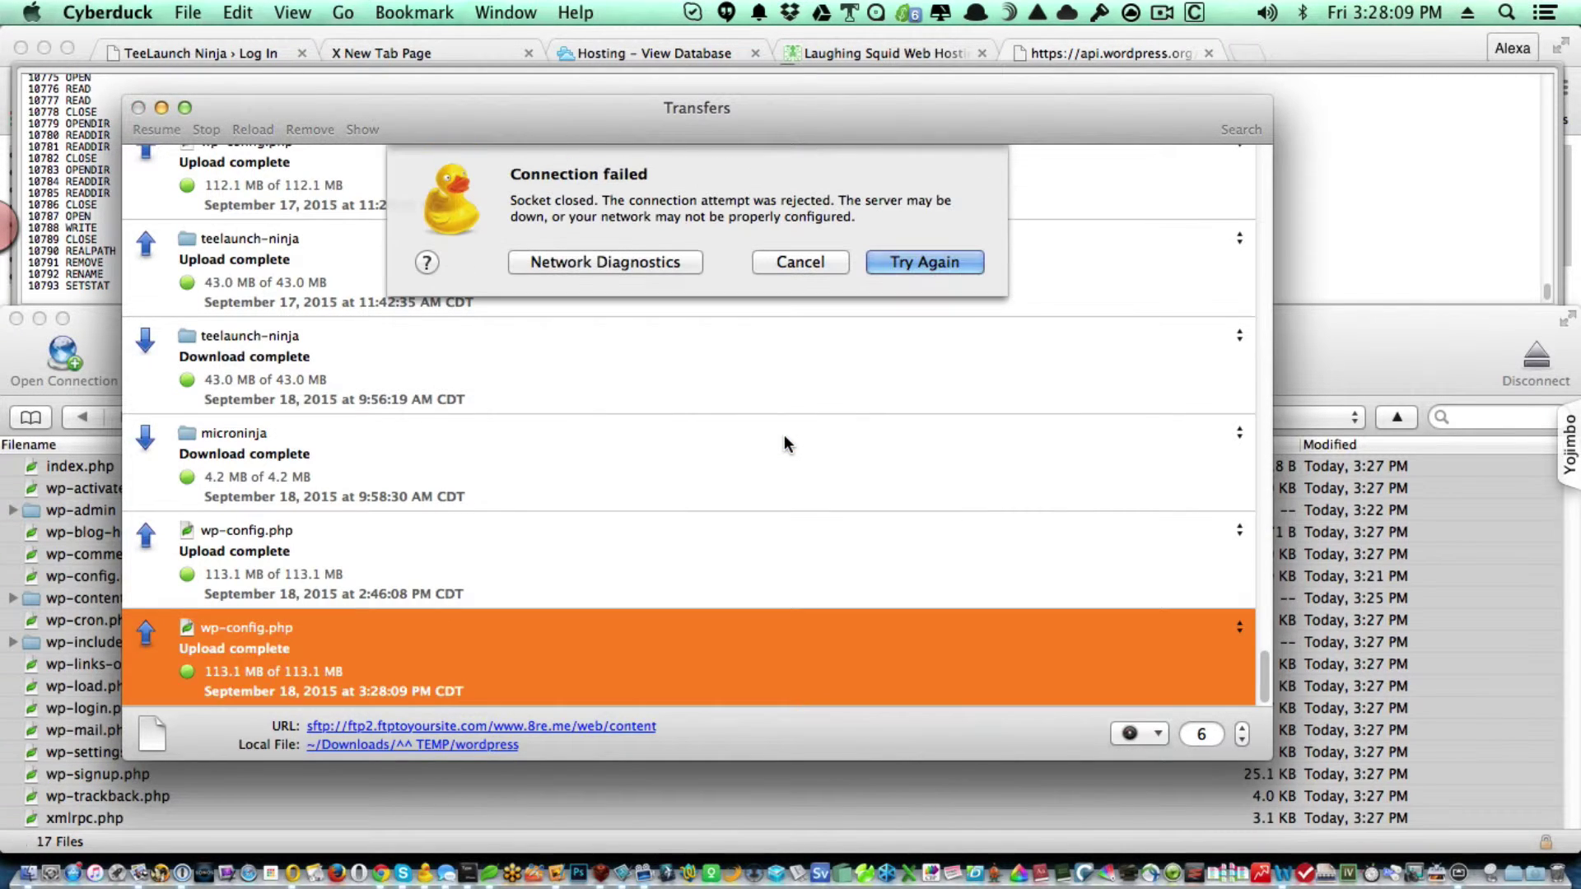
click(784, 264)
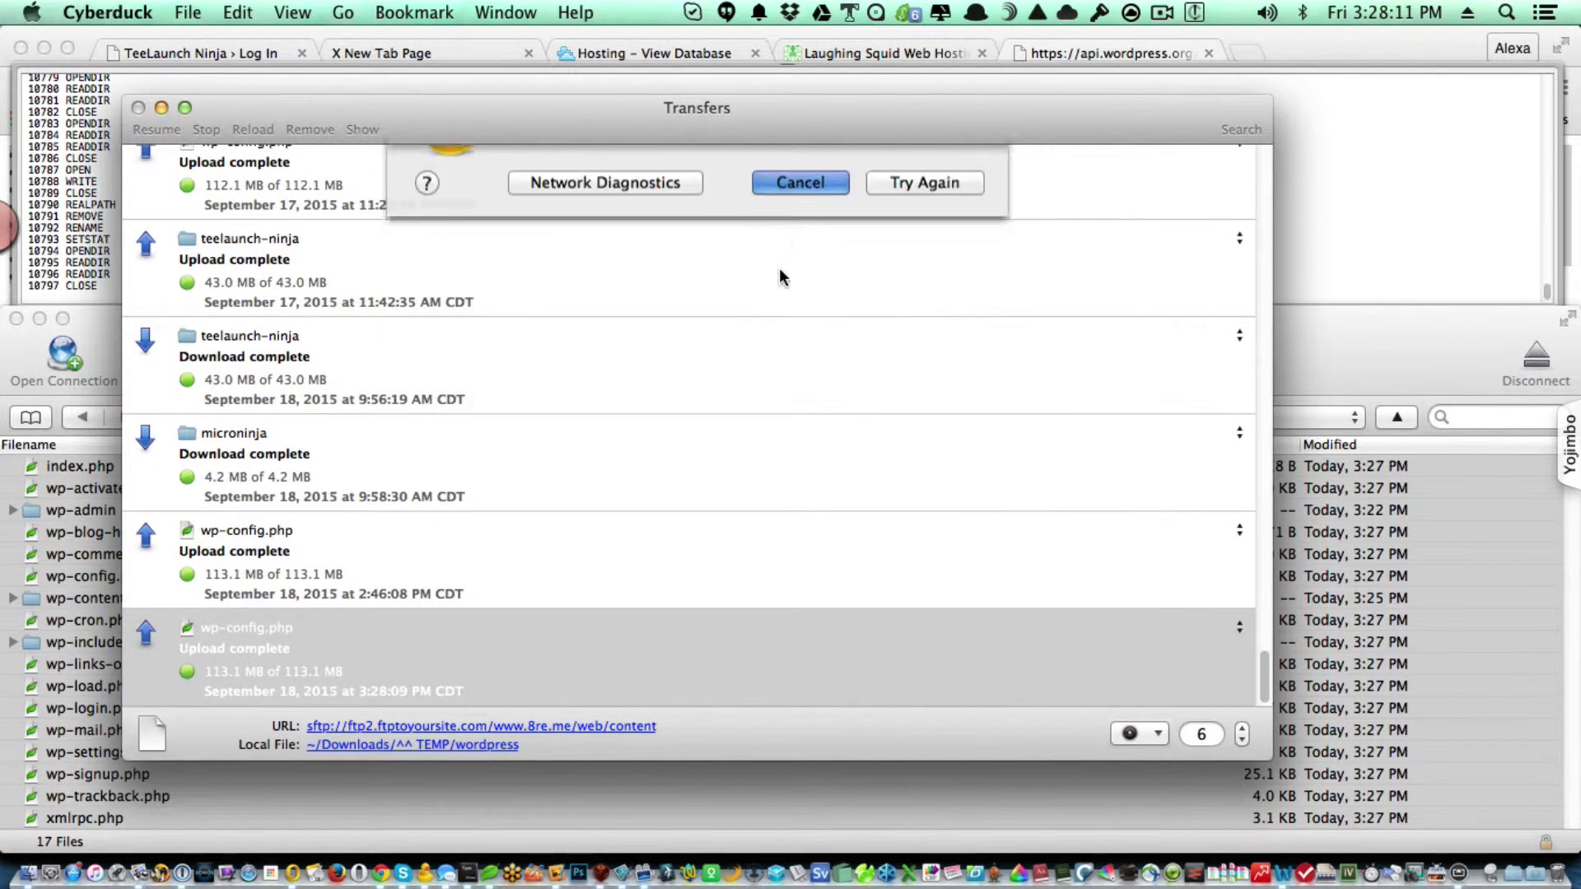
click(1375, 344)
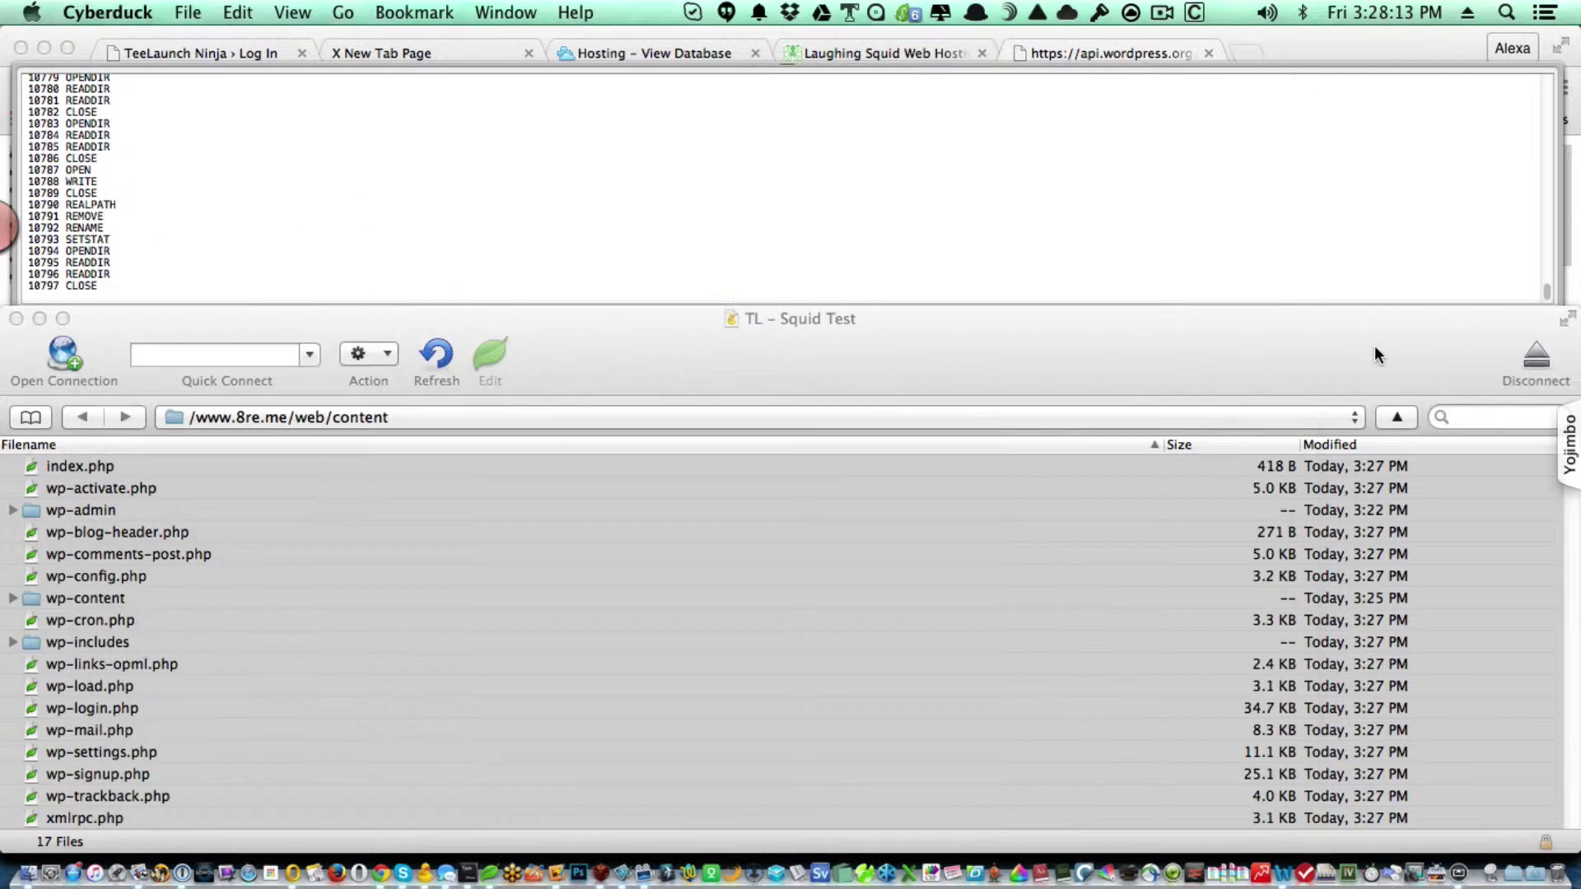
click(434, 353)
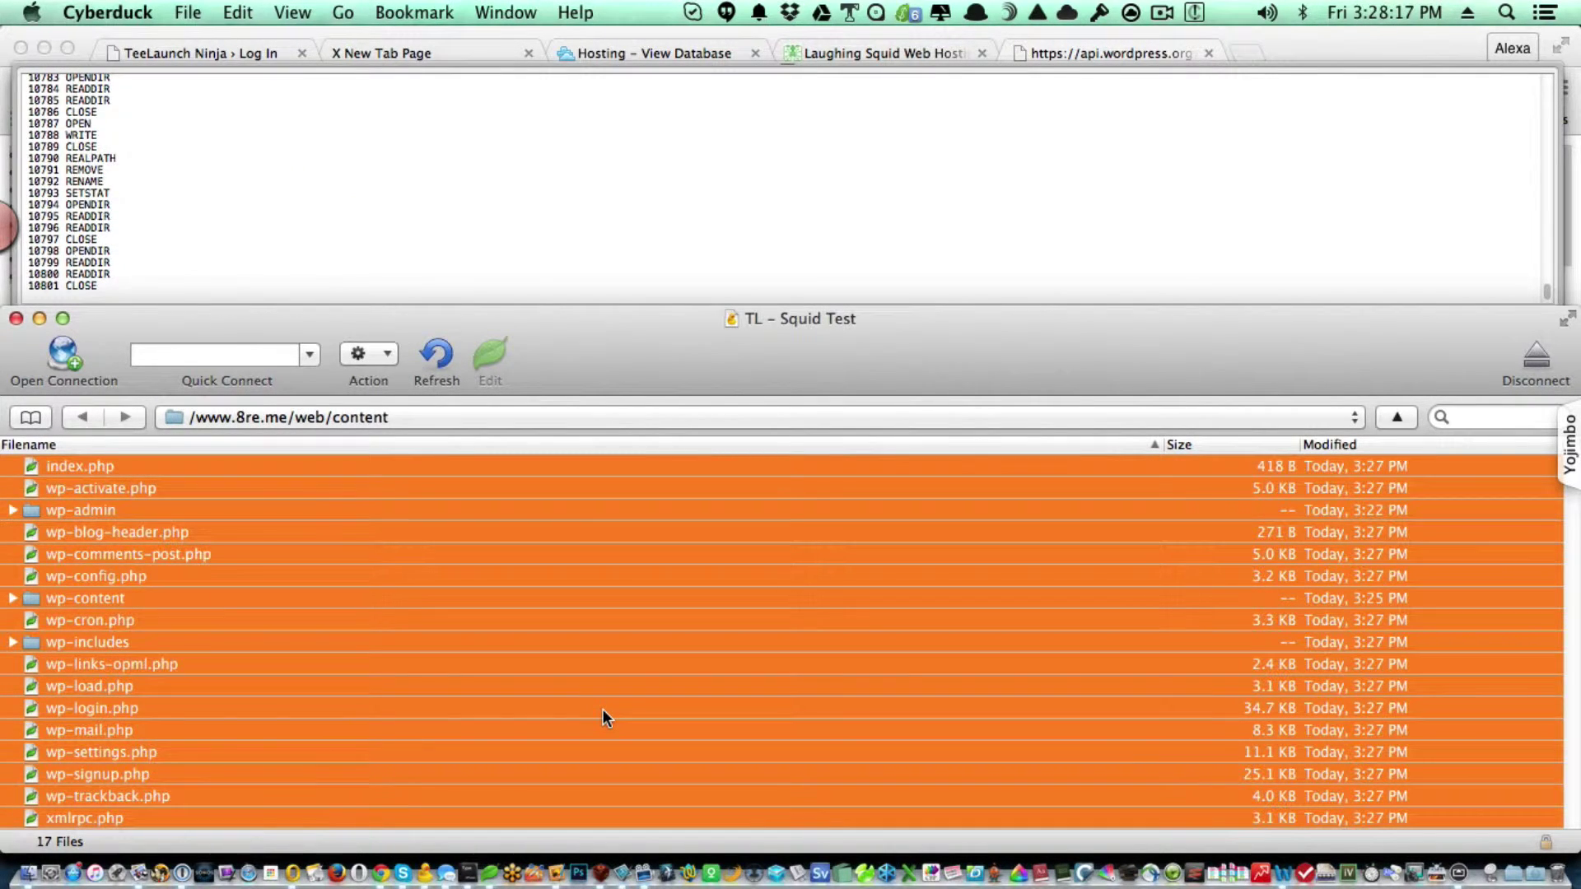
key(super+Tab)
click(473, 611)
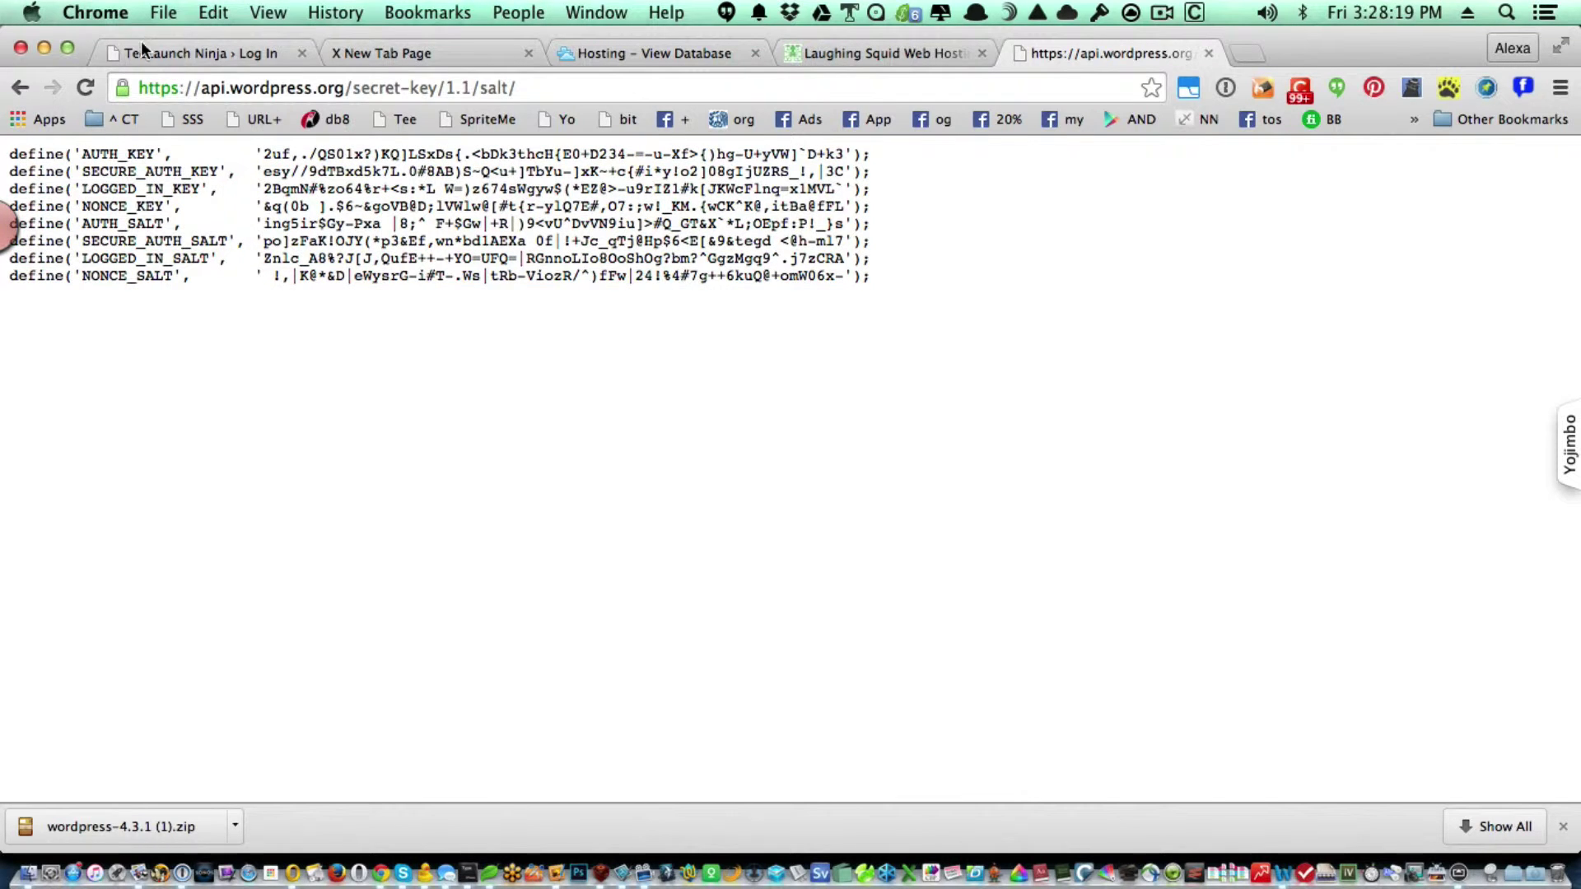
Reload the 8re.me tab and strip the ?redirect_to query from the address to reach install.php.
click(158, 54)
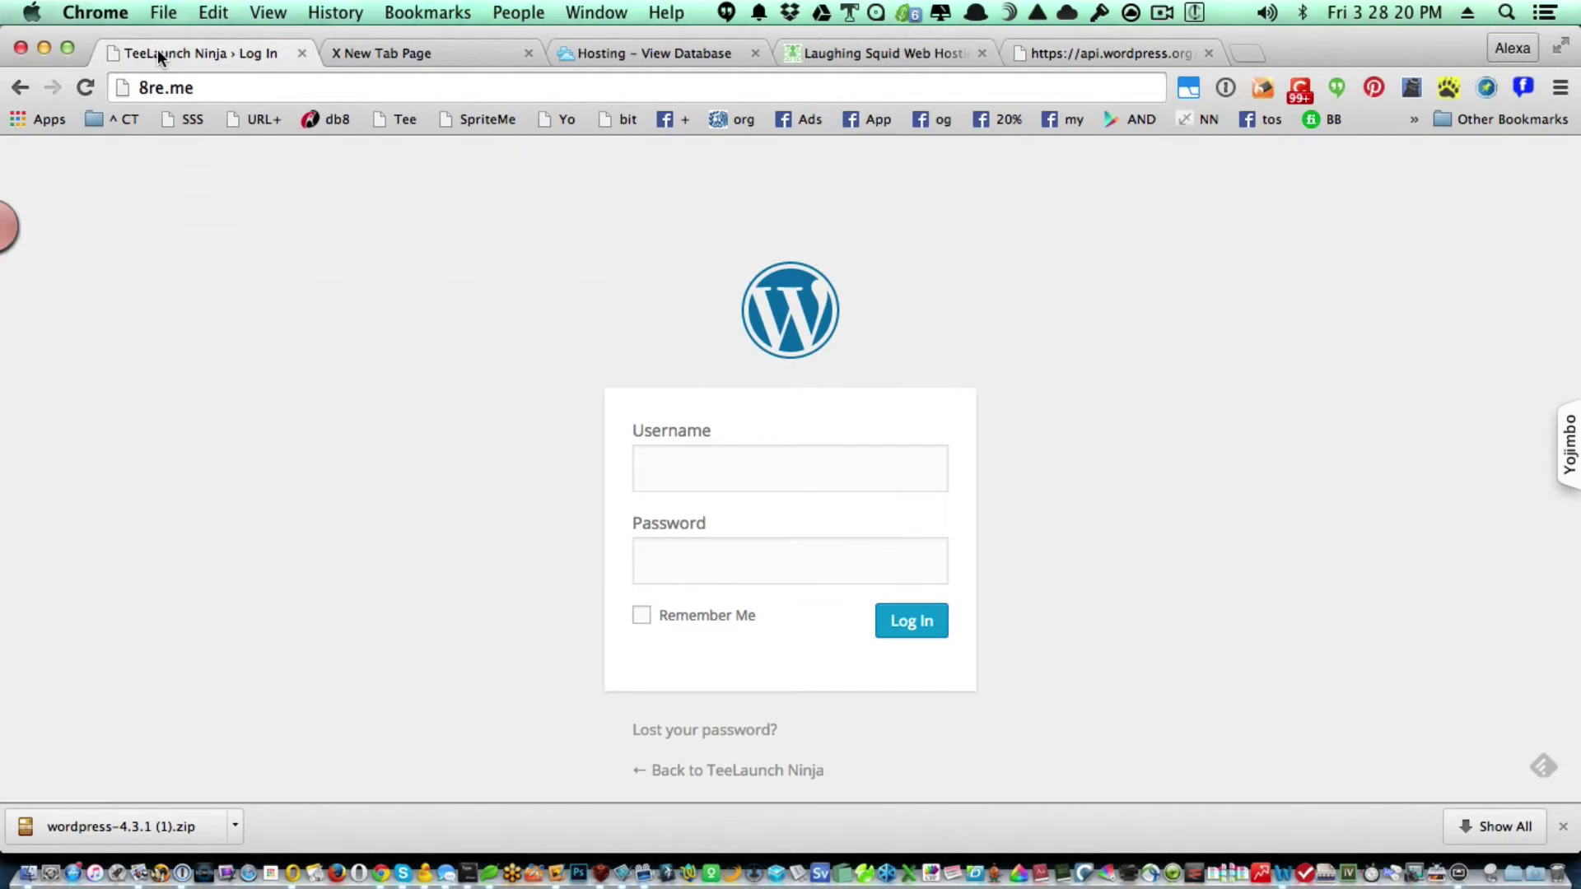
click(76, 93)
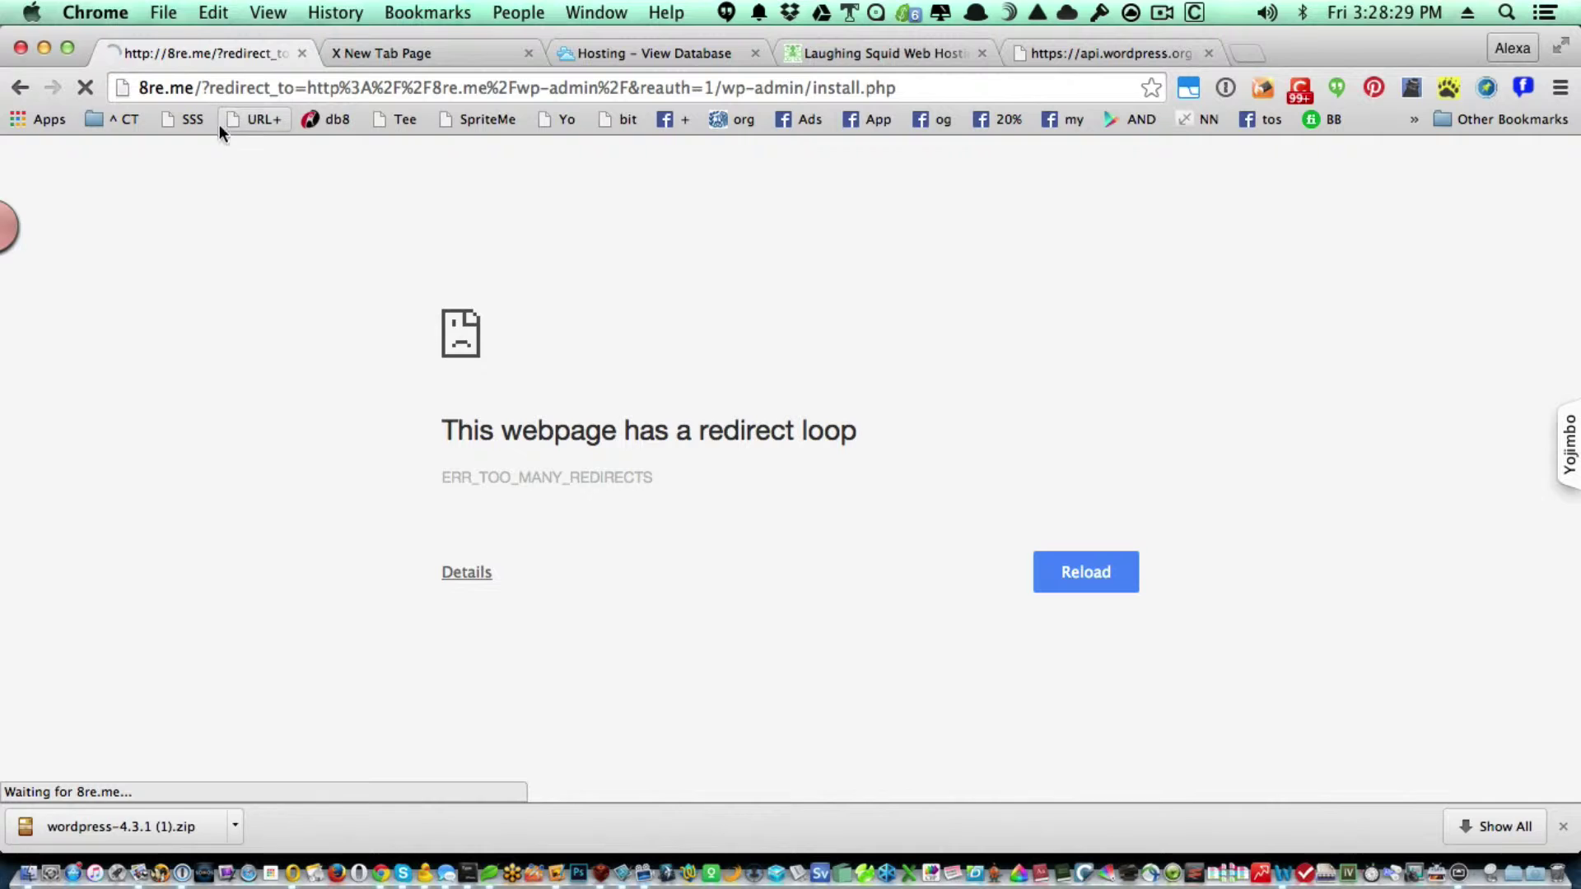
click(200, 88)
click(200, 88)
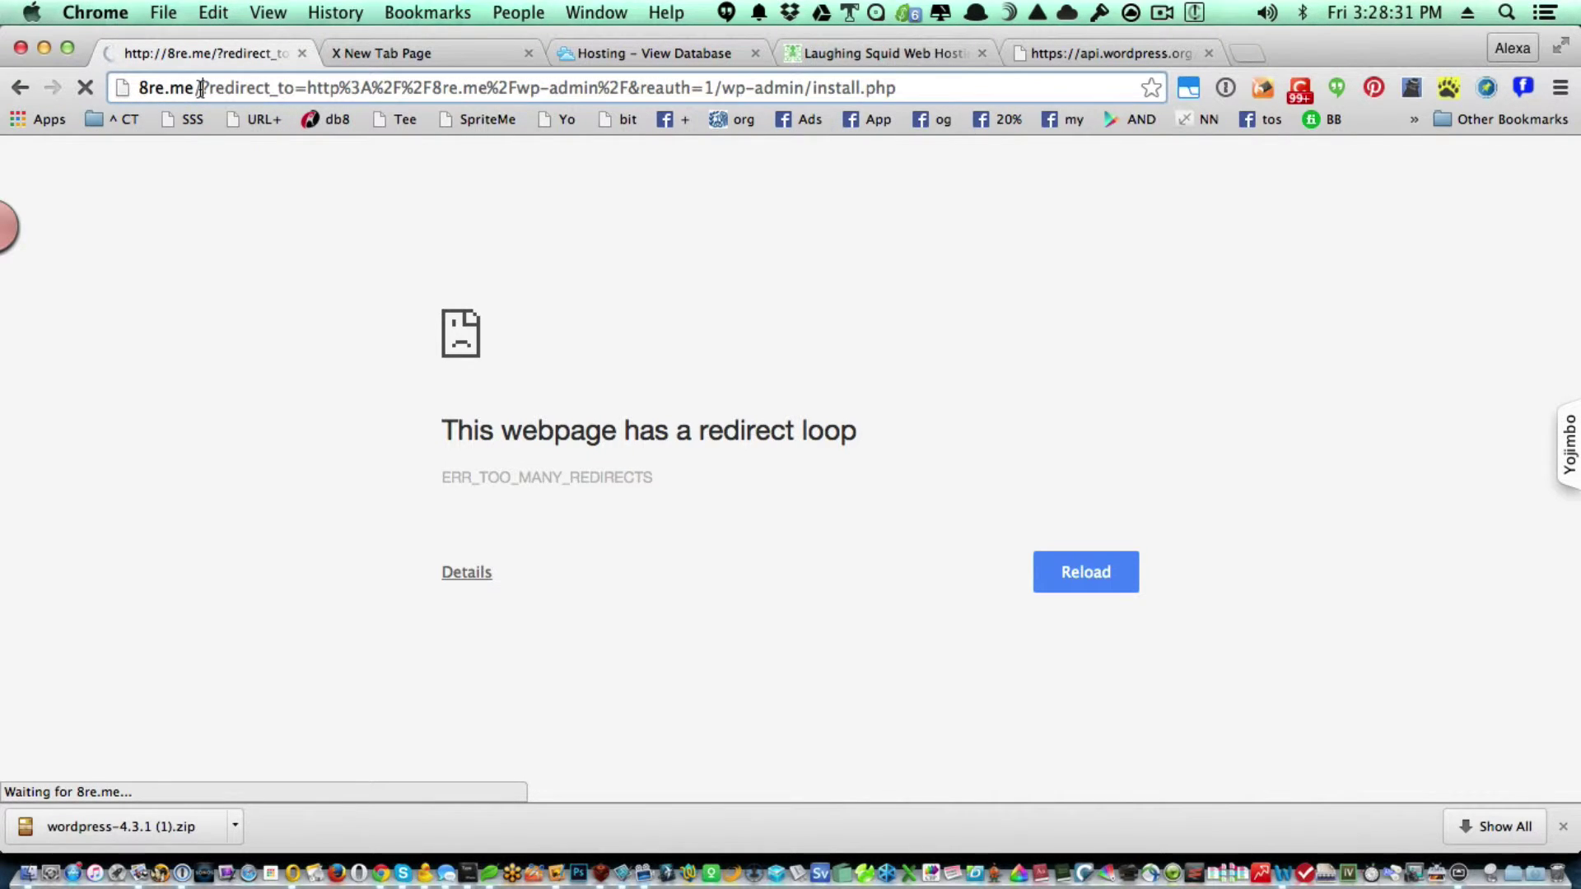
drag(200, 88, 536, 120)
key(BackSpace)
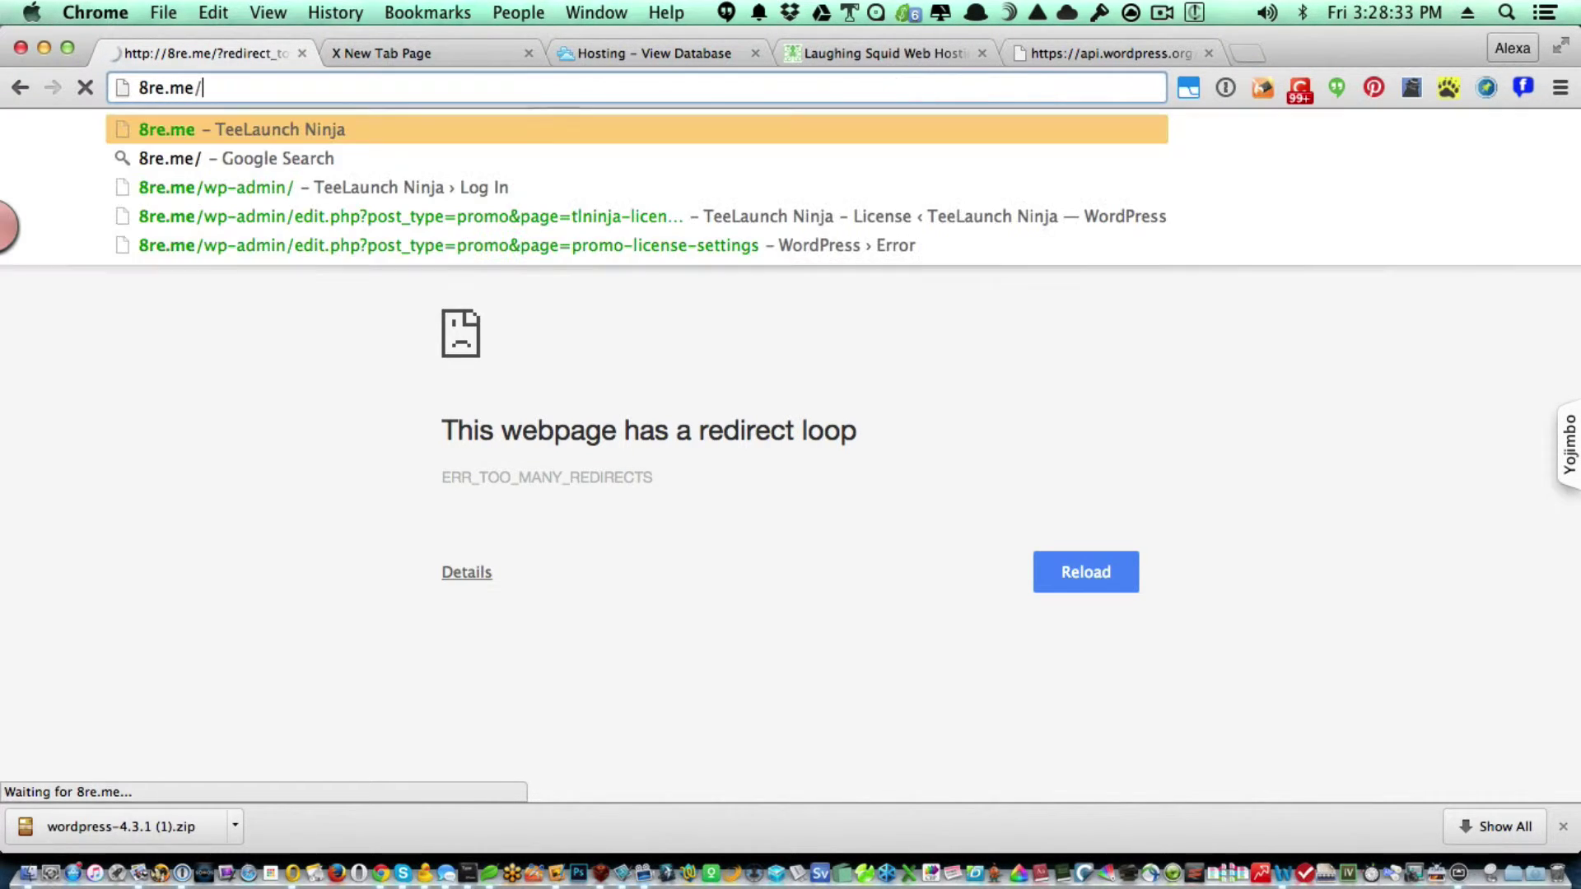
key(Escape)
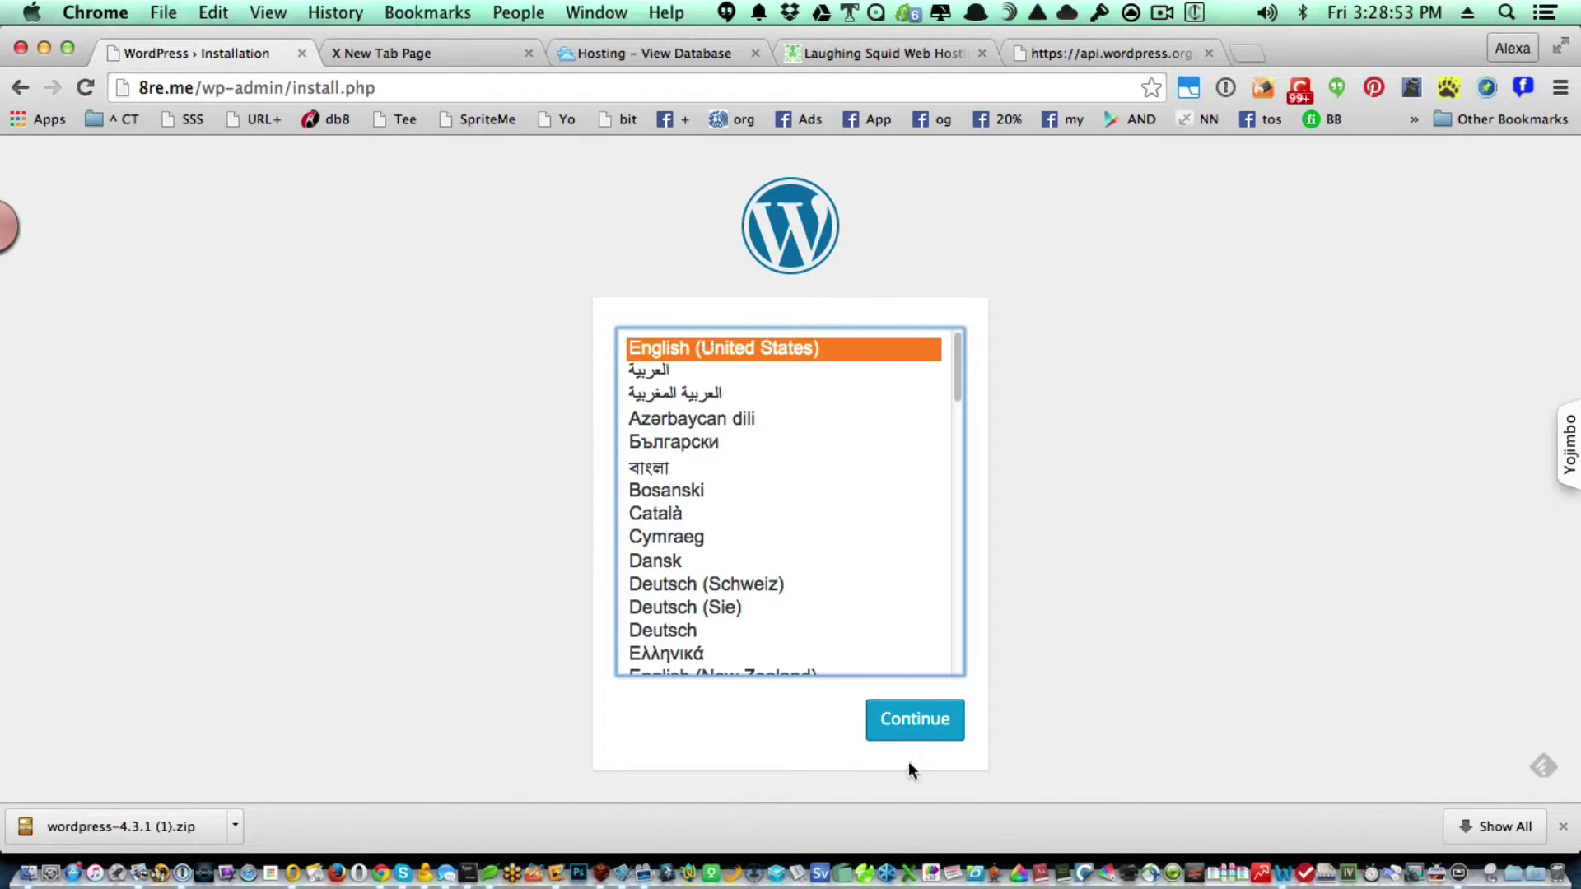
Keep English (United States), then enter site title 'Demo site', username admin and a short password.
click(929, 716)
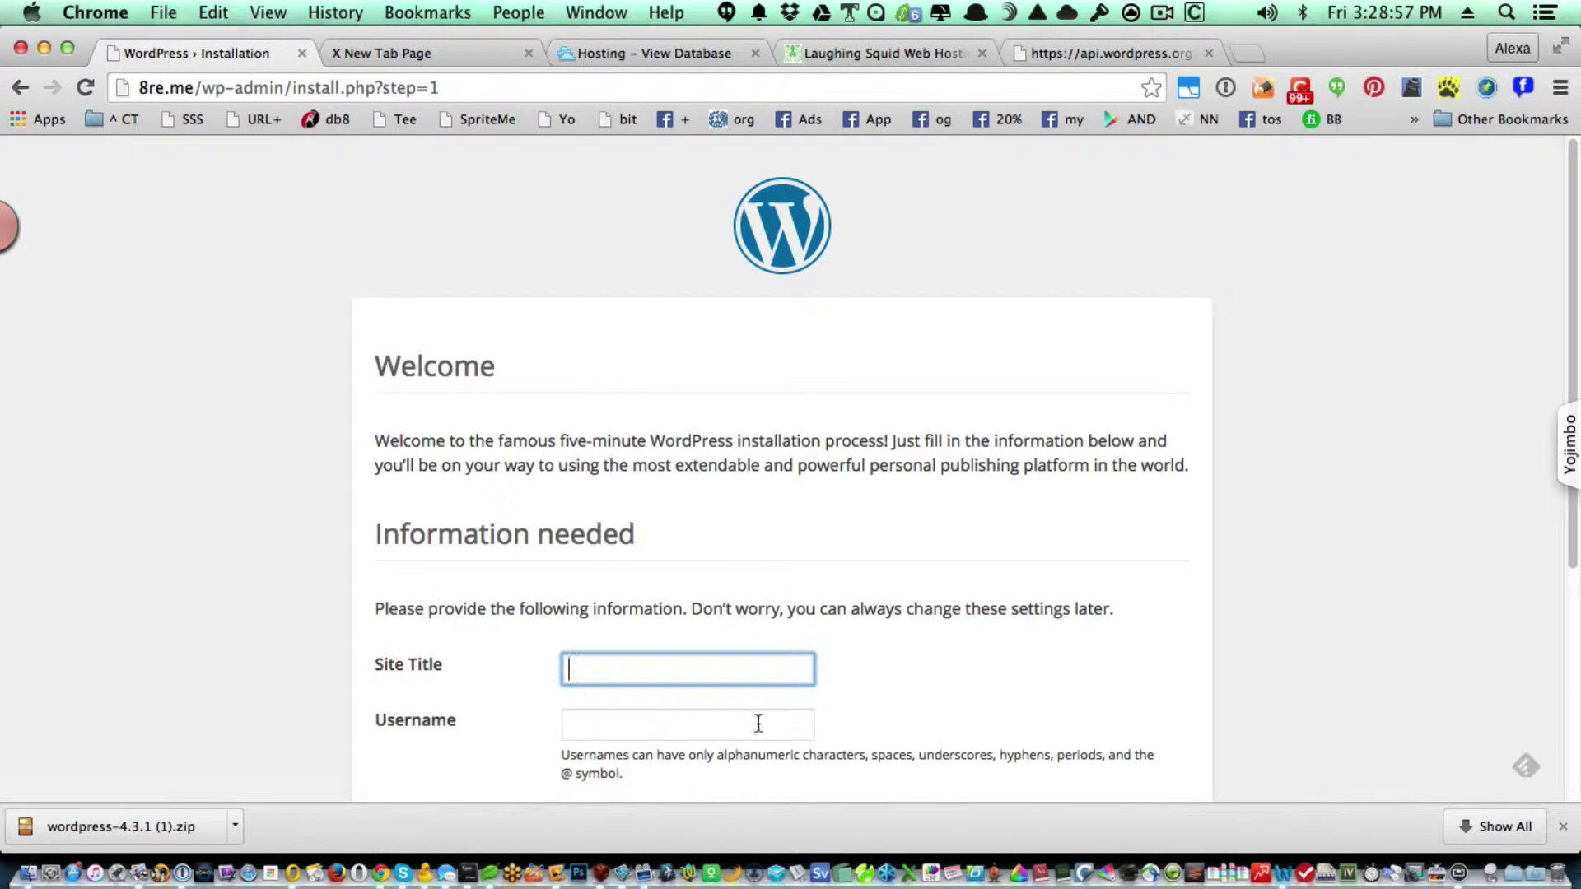
key(BackSpace)
key(Tab)
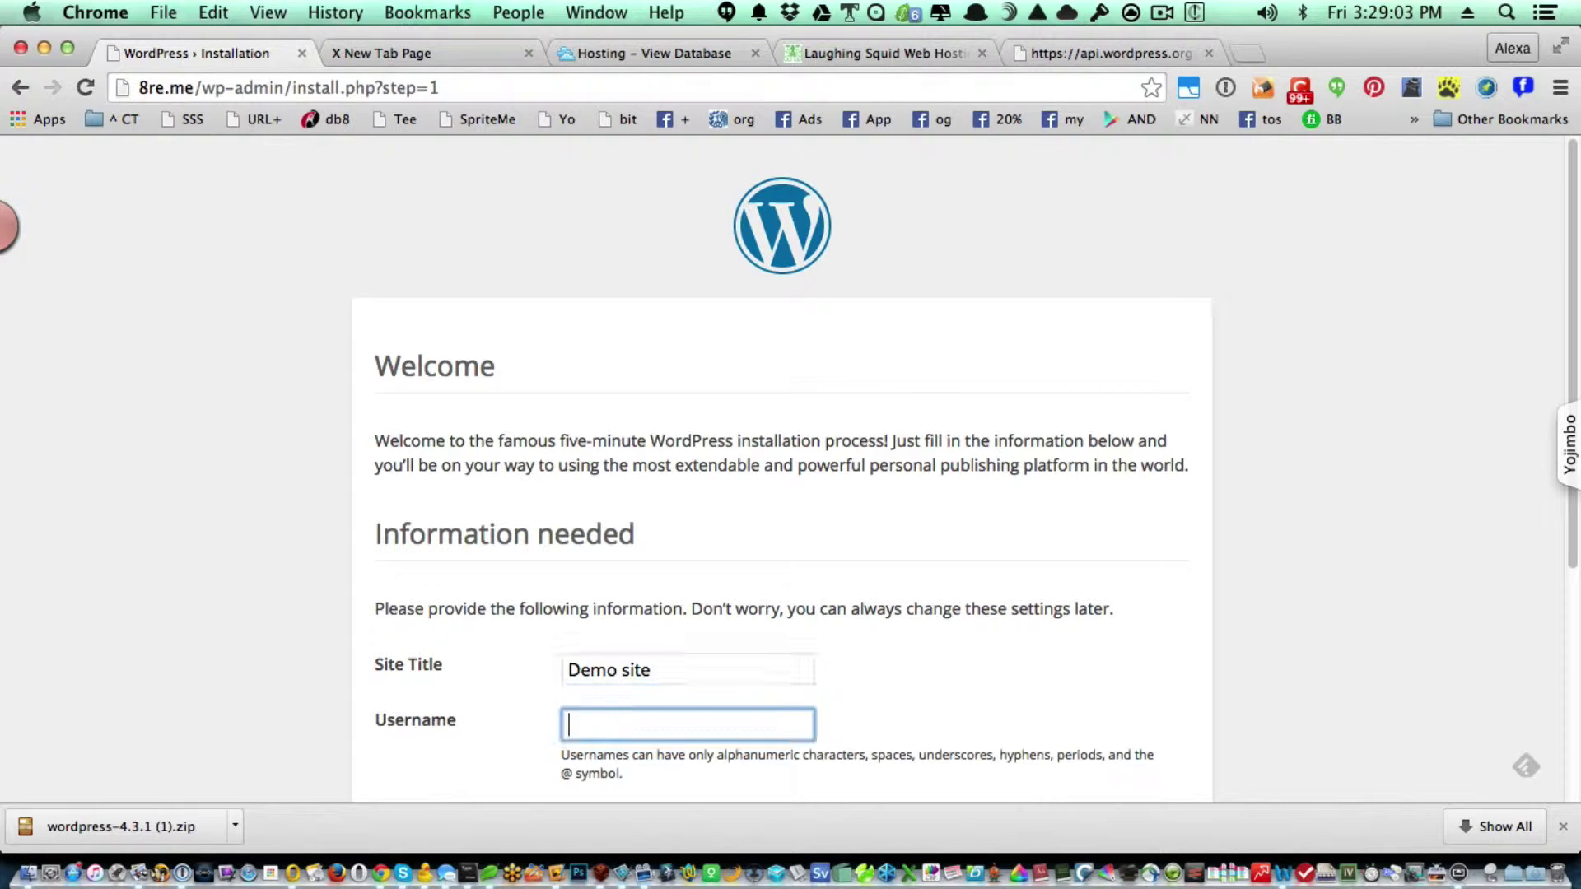
key(Tab)
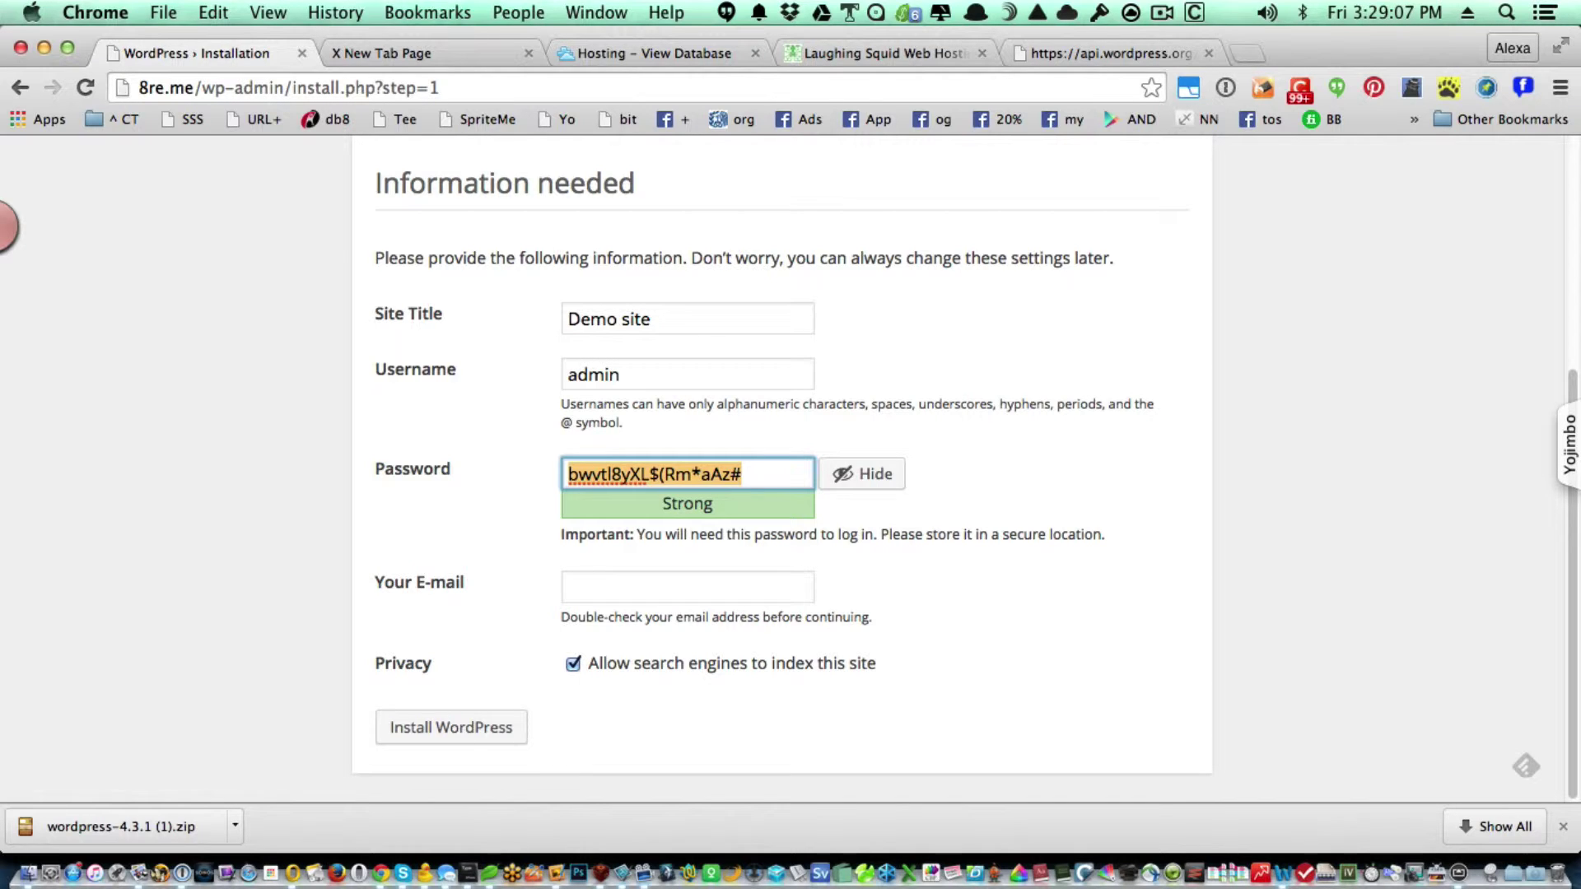
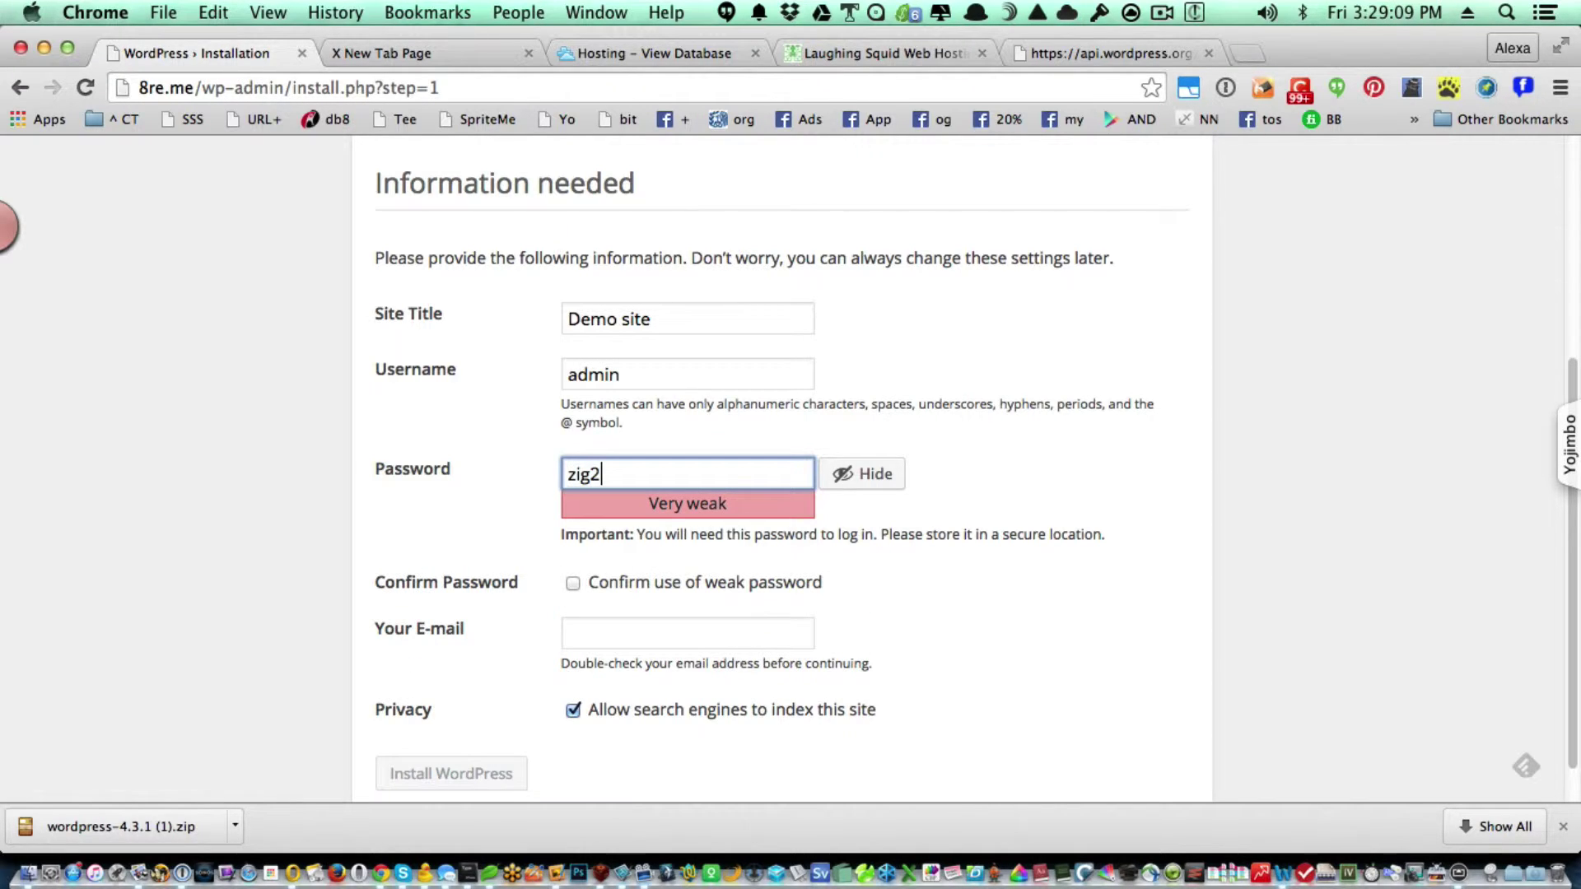
key(Tab)
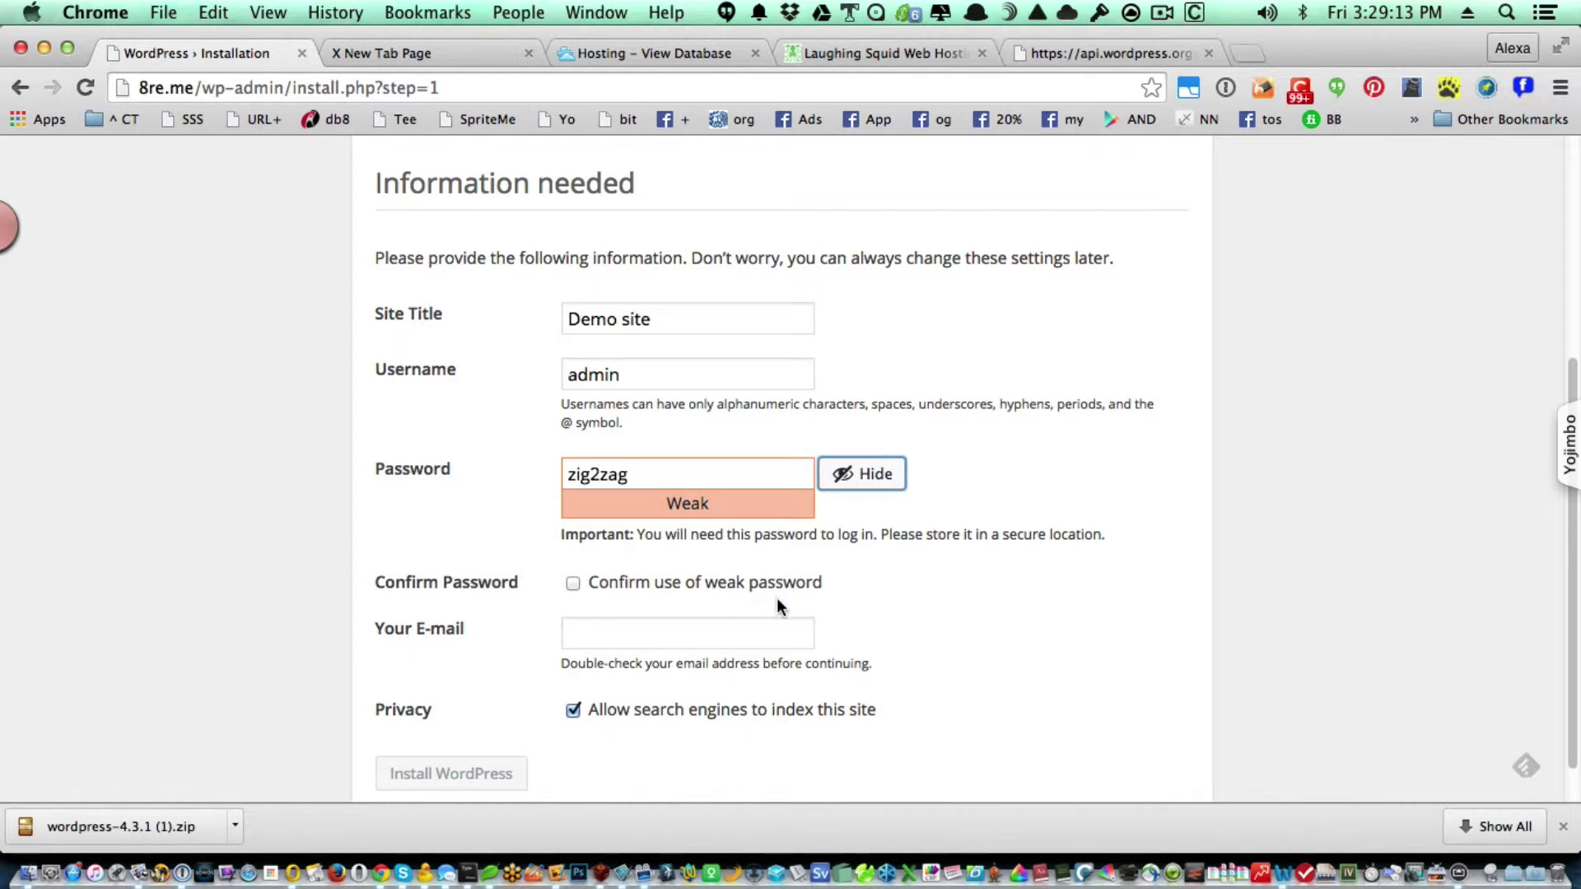
Tick Confirm use of weak password and fill in the admin e-mail address.
click(928, 644)
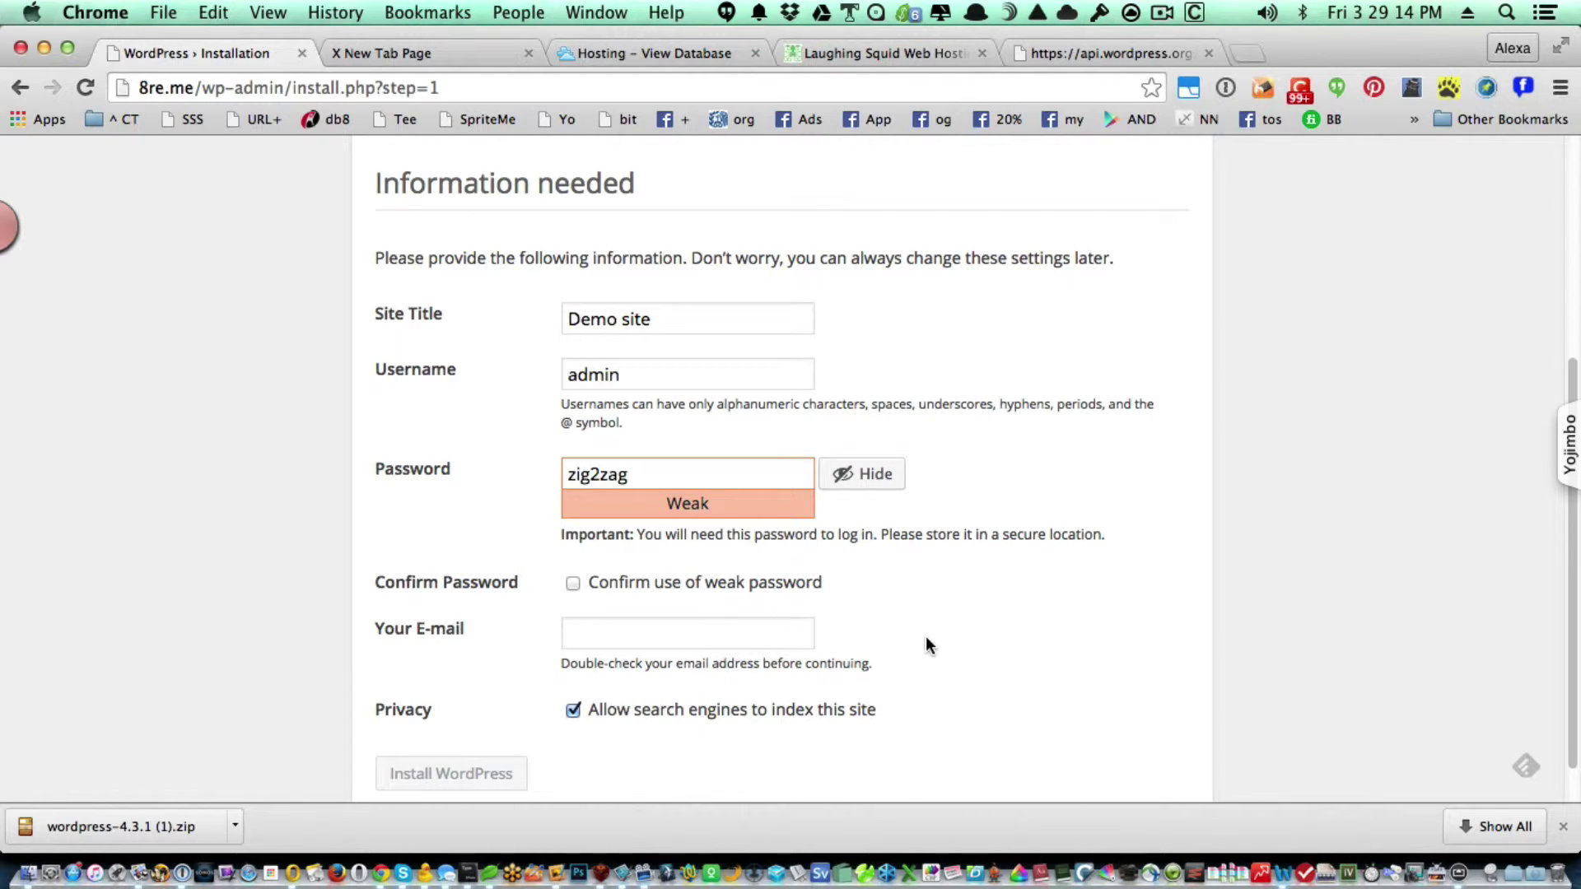
click(638, 584)
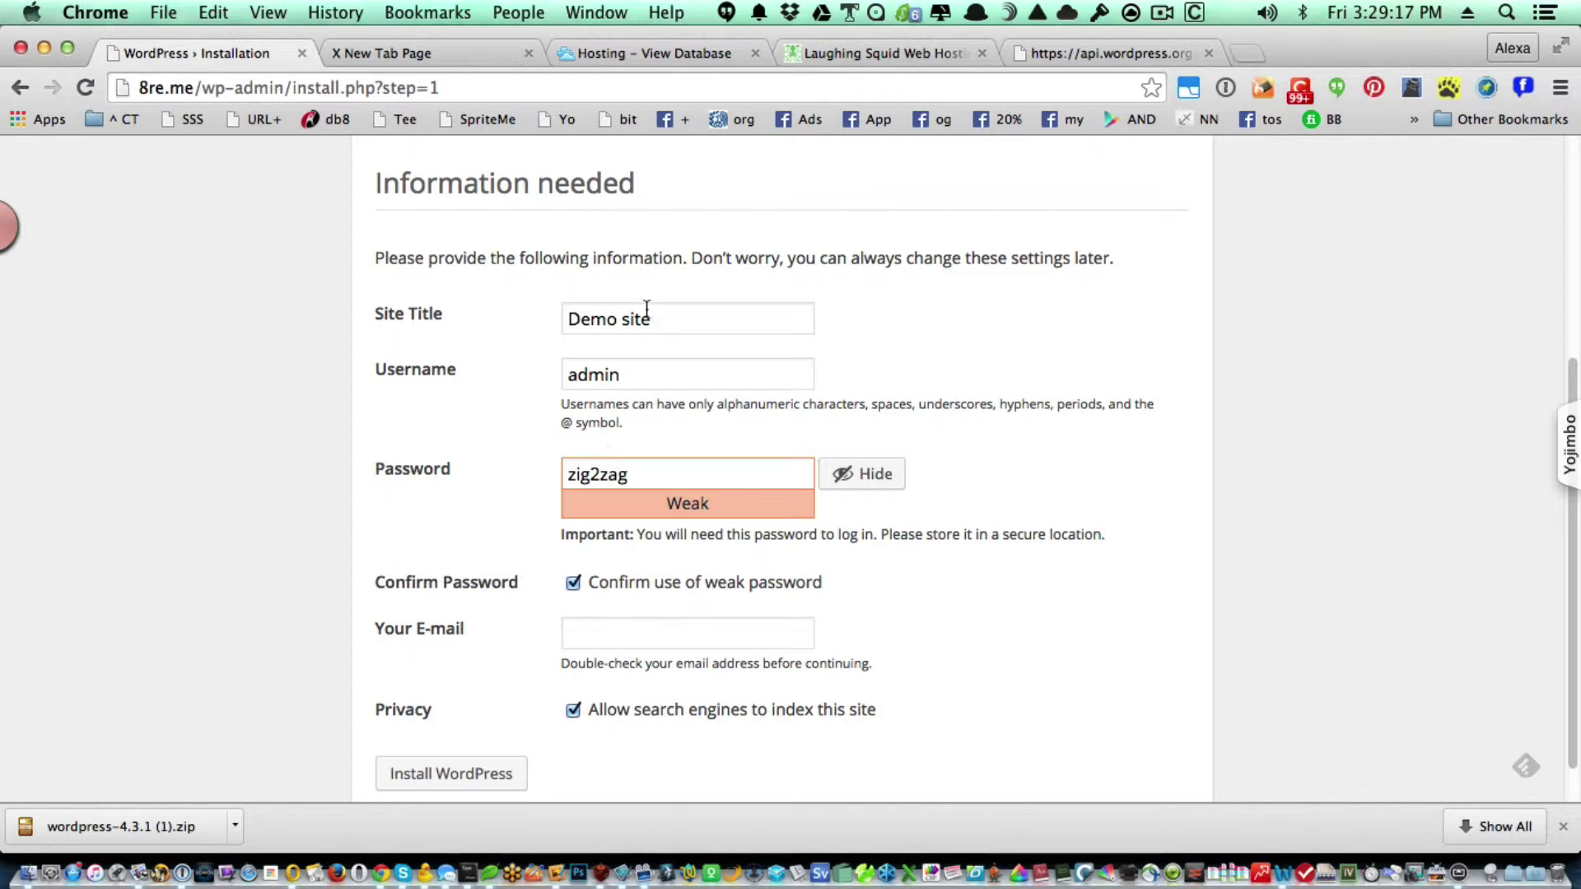
click(594, 621)
text(x@x.x)
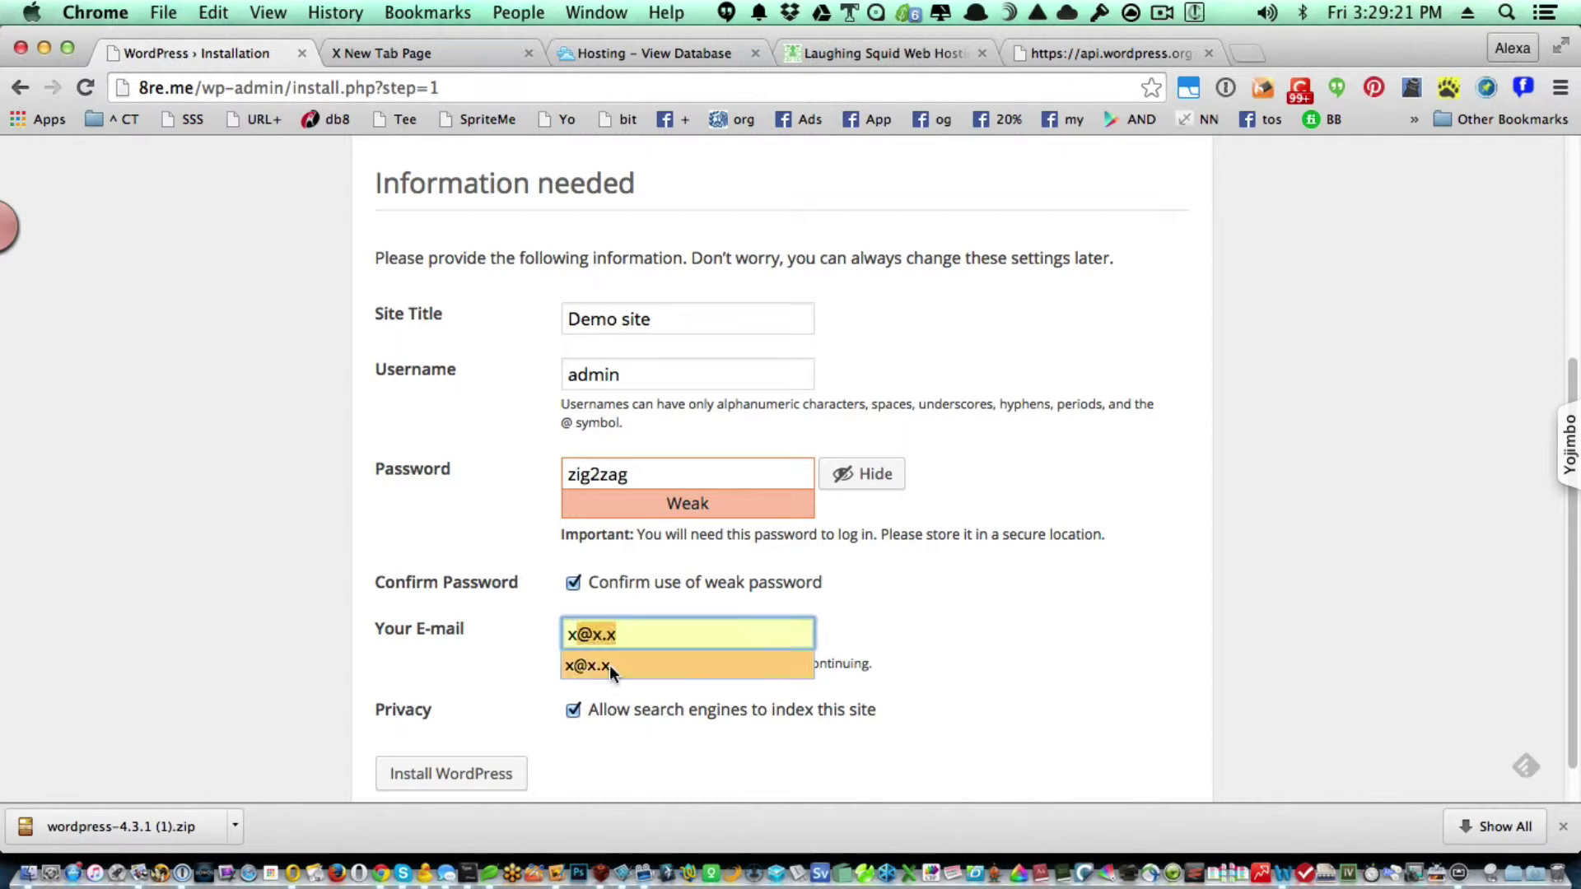
click(610, 668)
click(1176, 660)
scroll(1176, 662, down, 1)
scroll(1173, 657, down, 1)
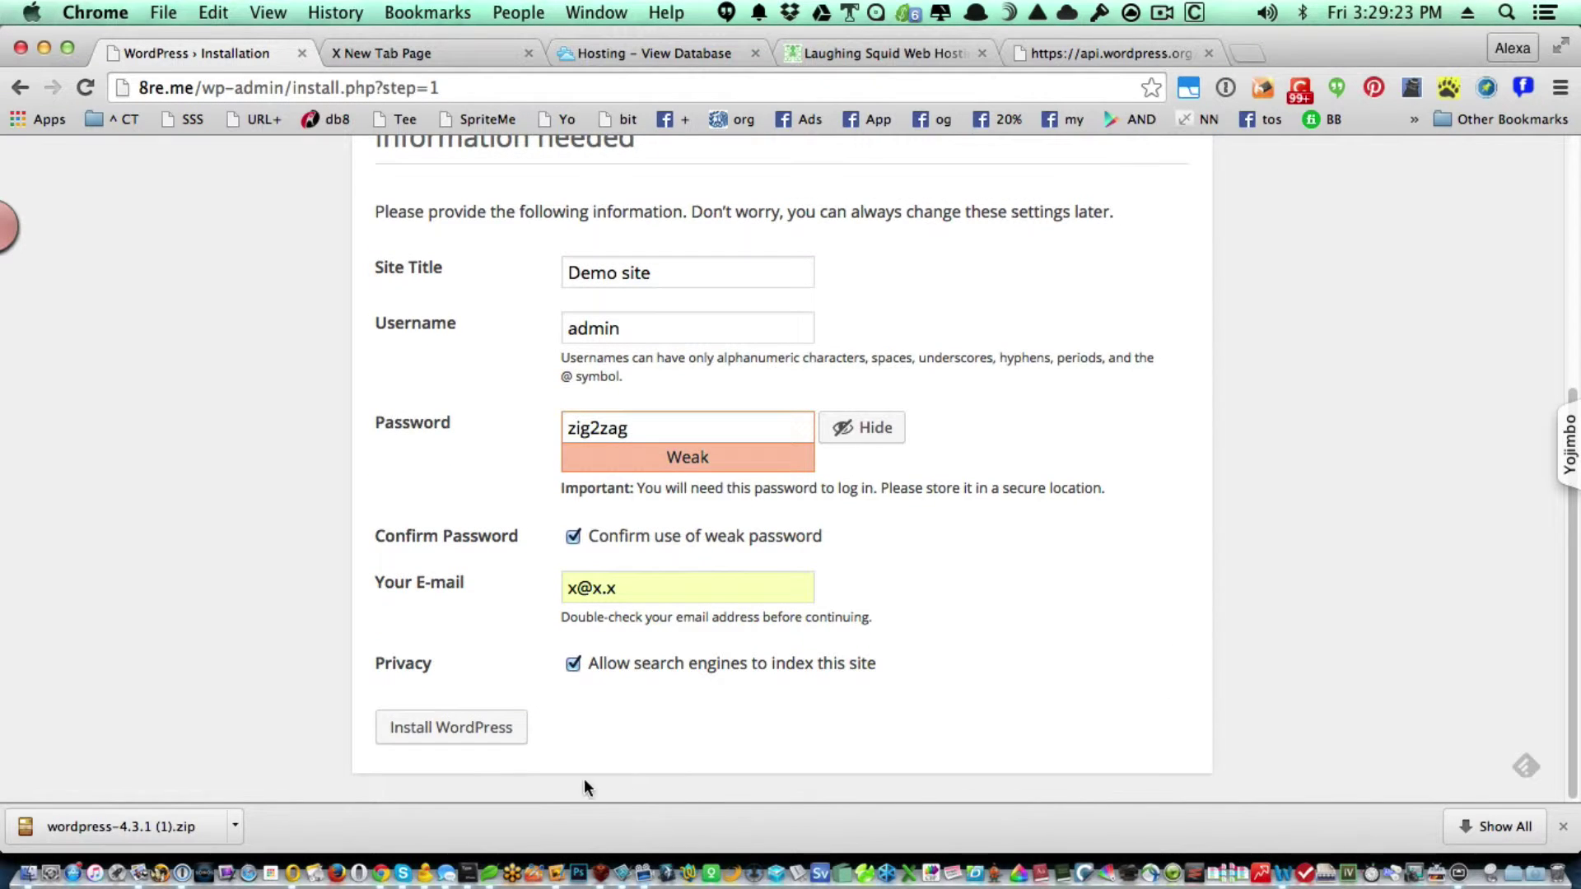
click(1564, 826)
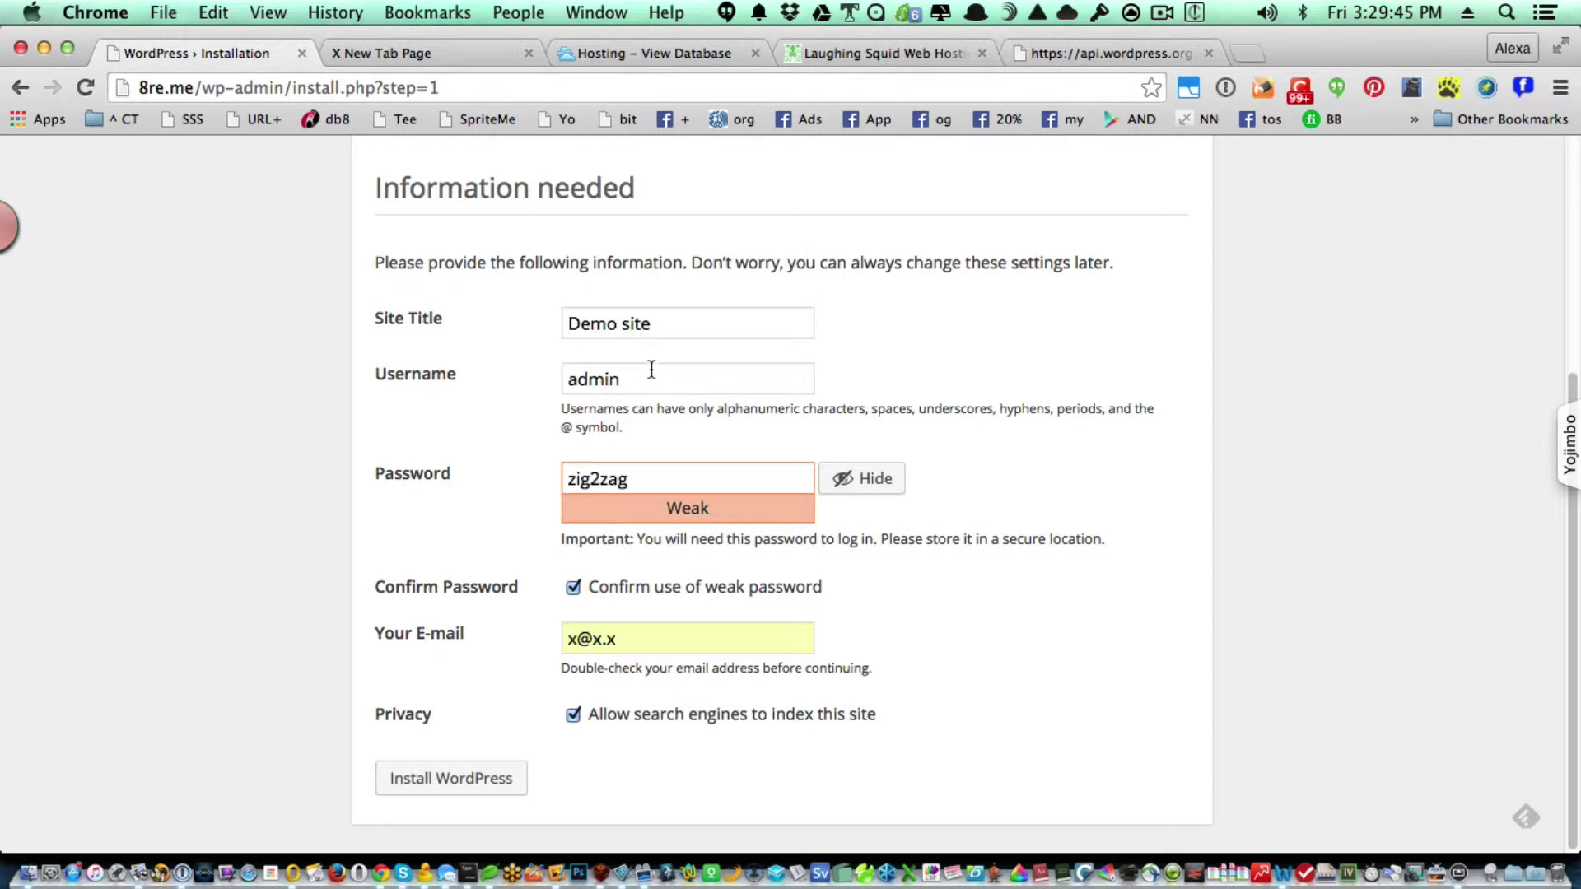
Reconfirm the weak password, check the entered password, and run Install WordPress.
click(571, 580)
click(643, 477)
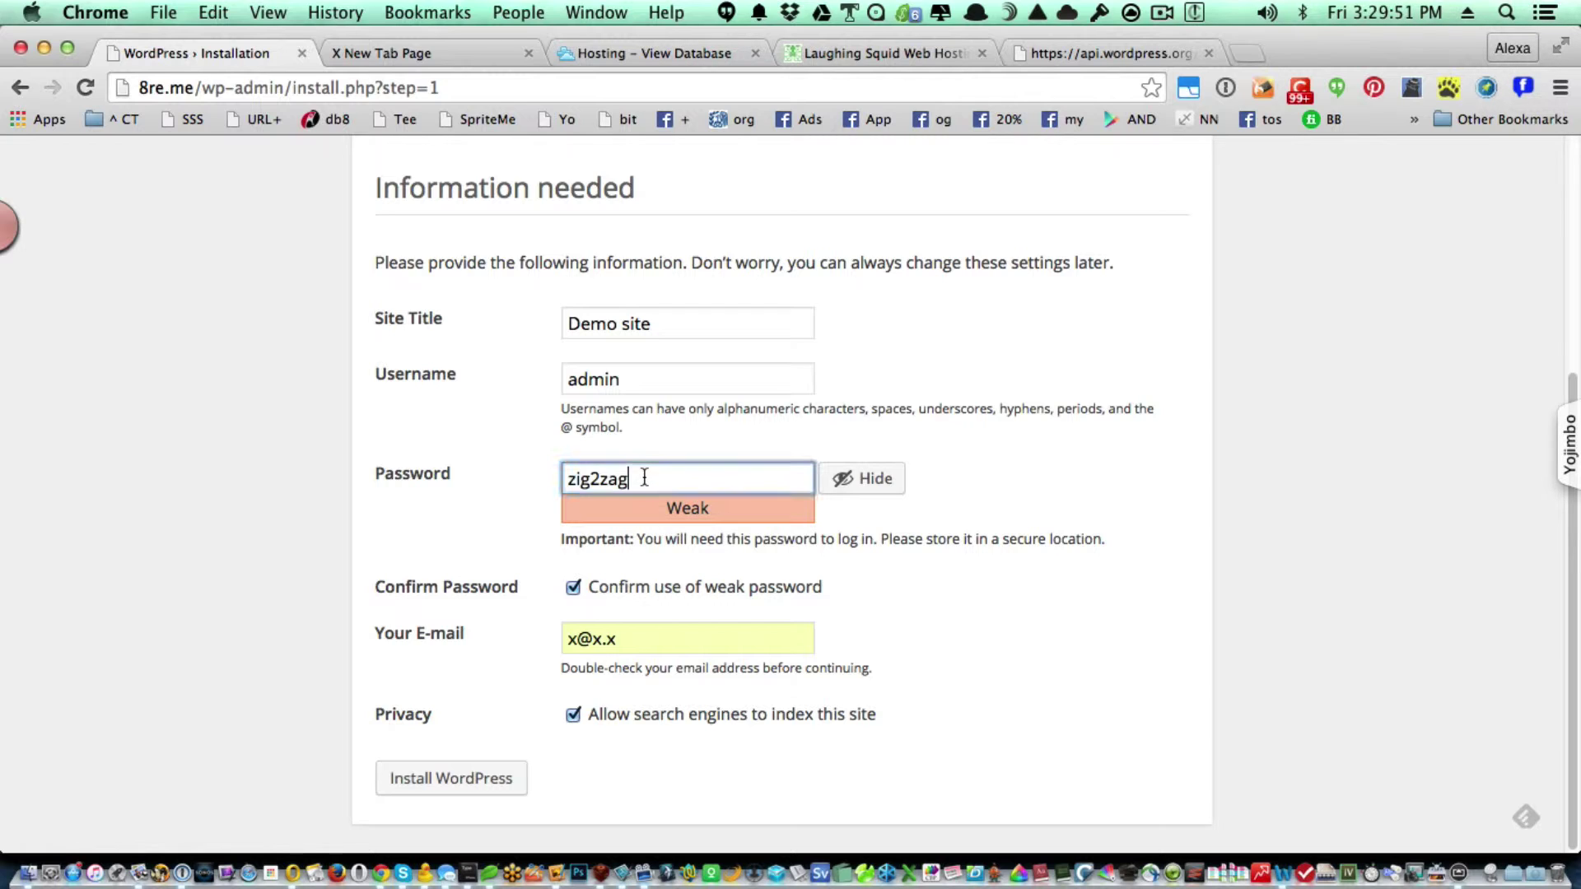
double_click(644, 478)
click(1014, 721)
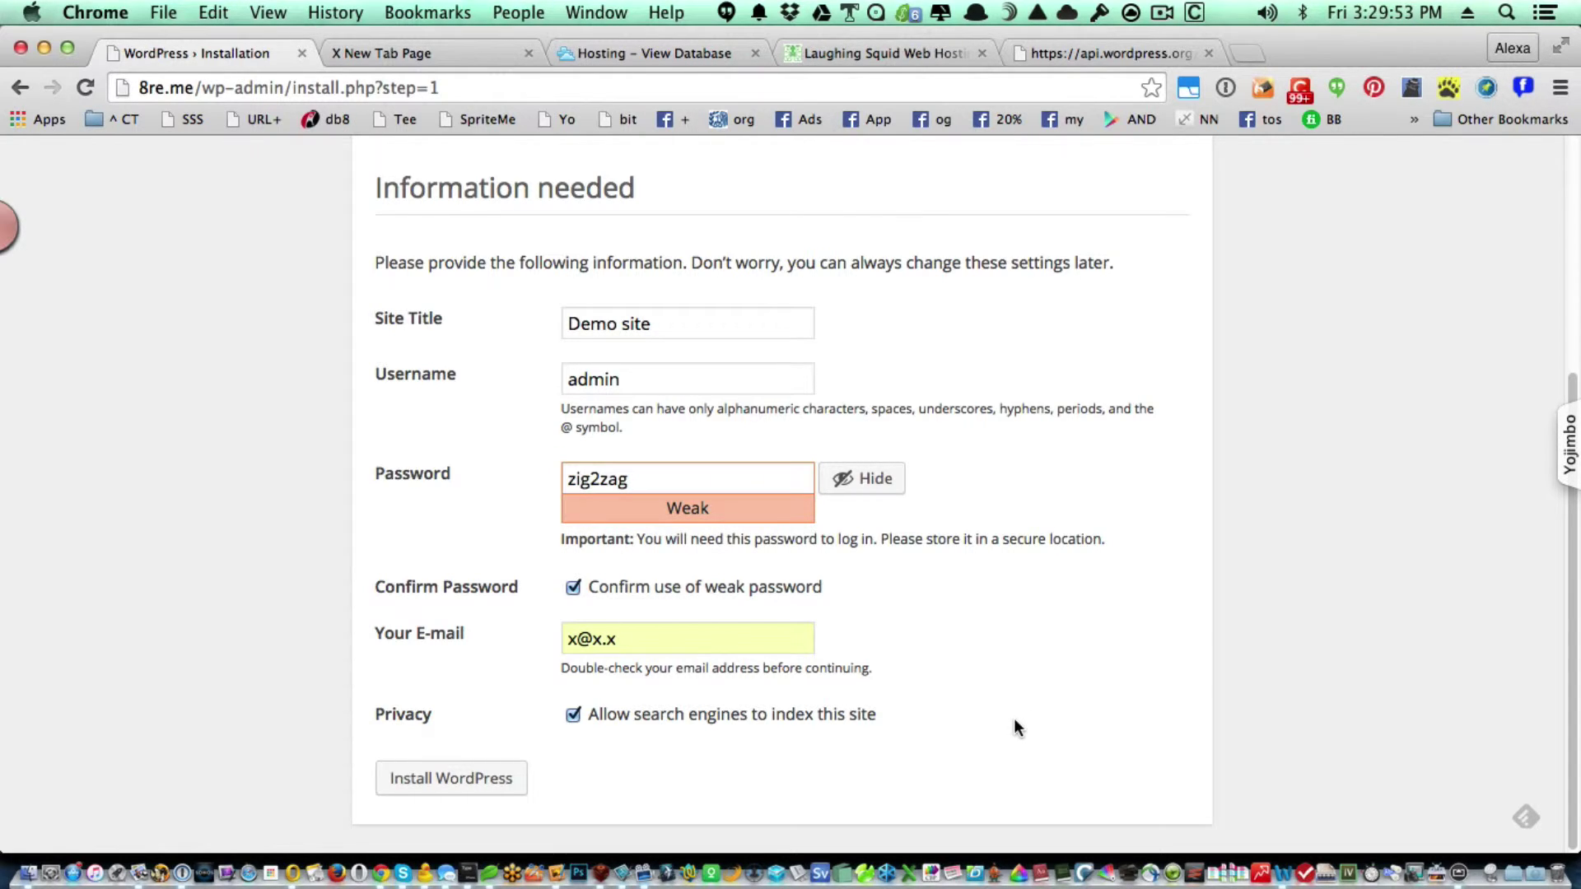
click(480, 779)
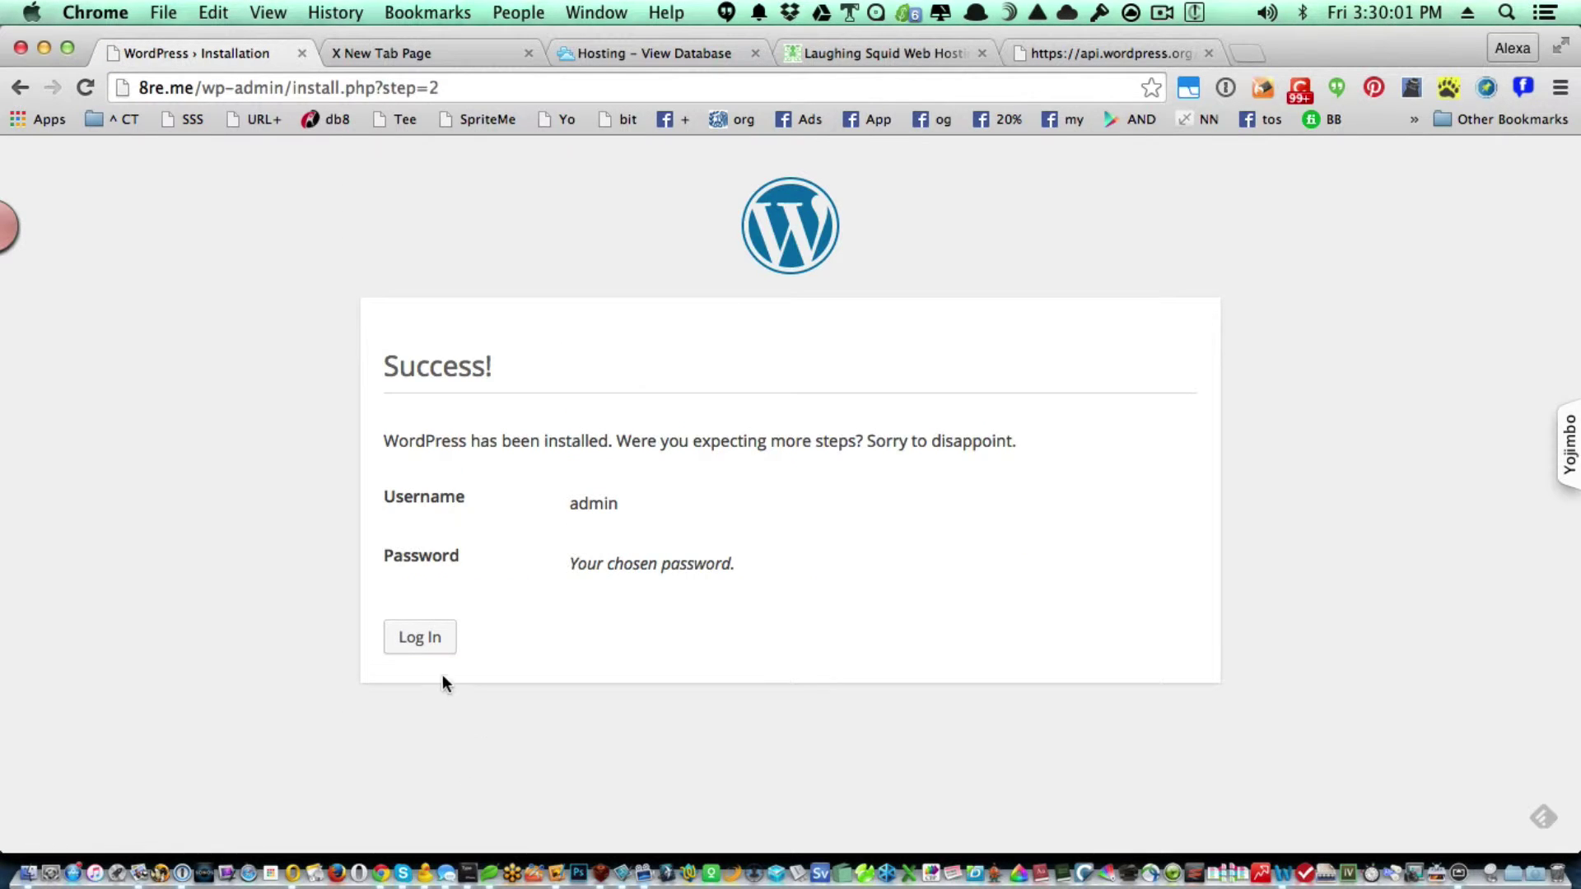
On the login form, sign in with username admin and the chosen password.
click(418, 642)
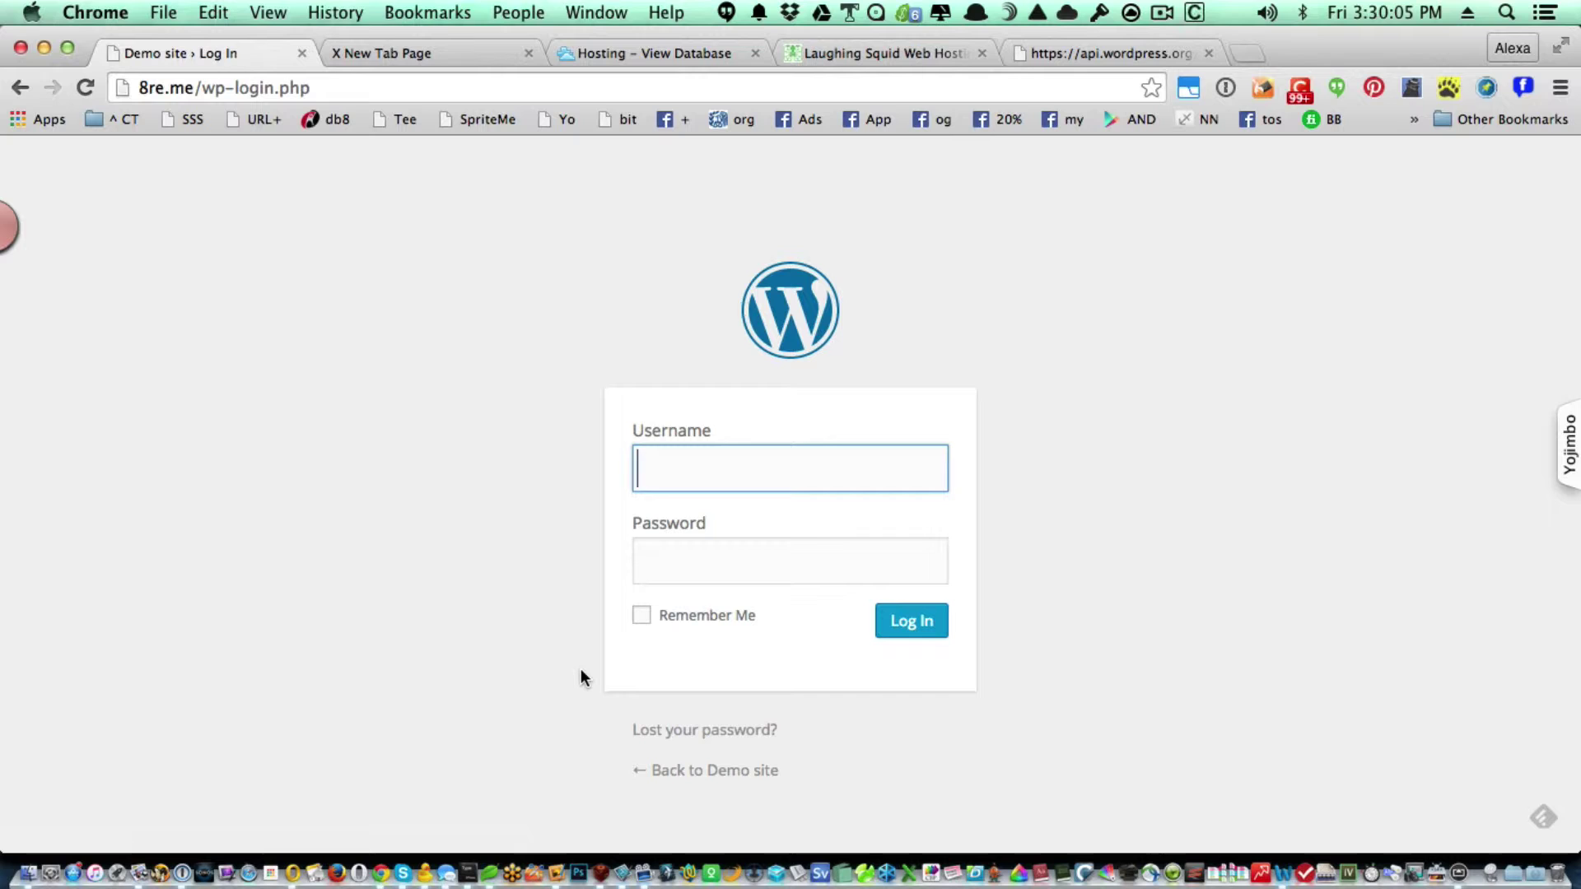
text(admin)
key(Tab)
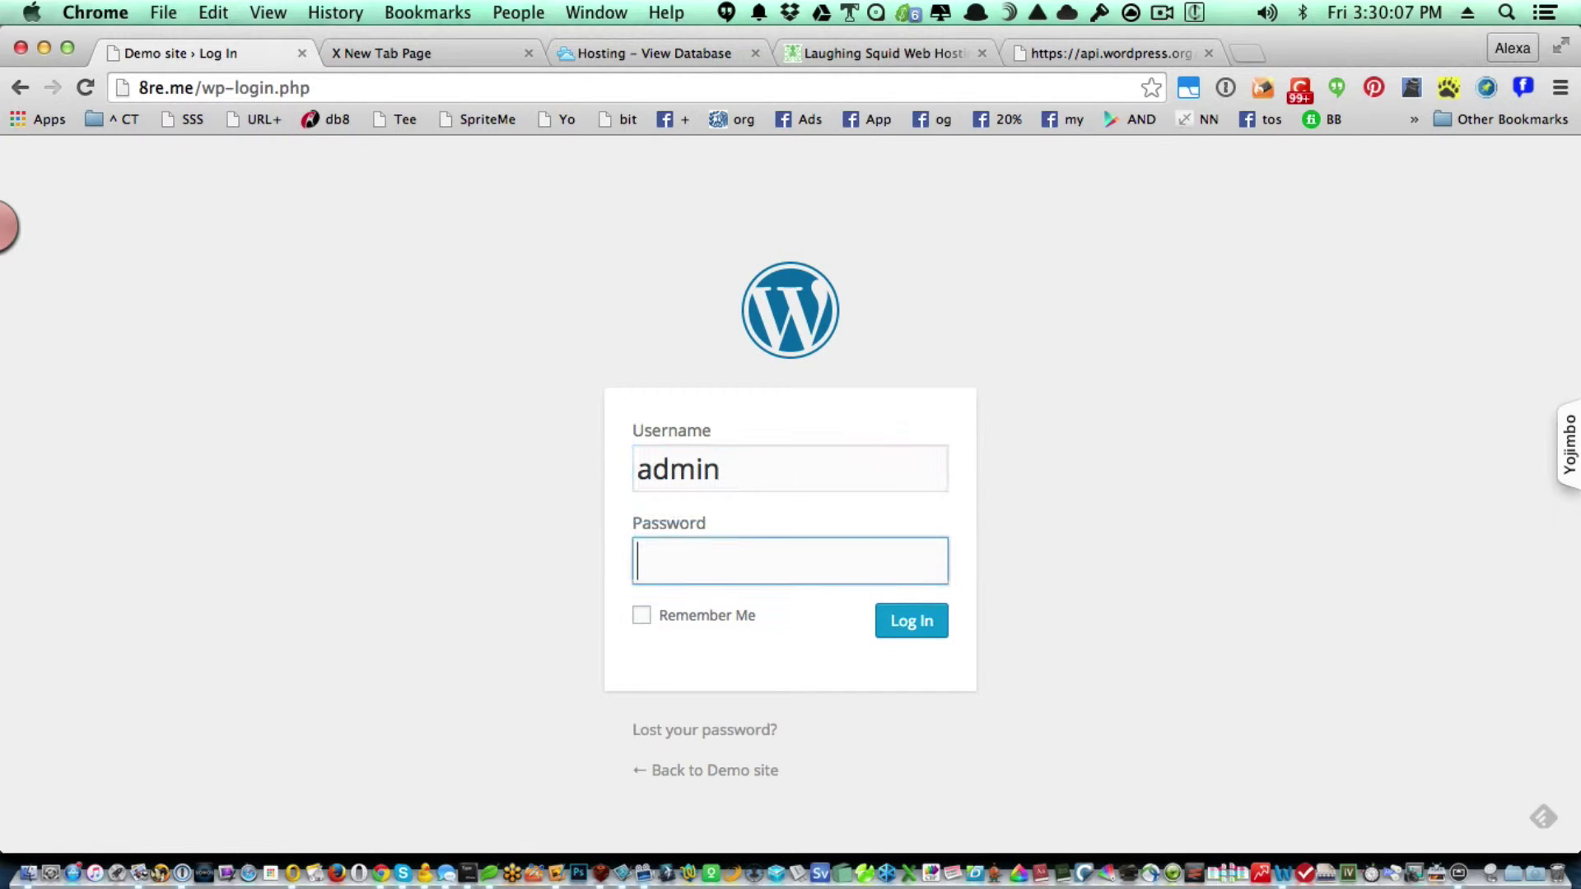
text(•••••••)
key(Tab)
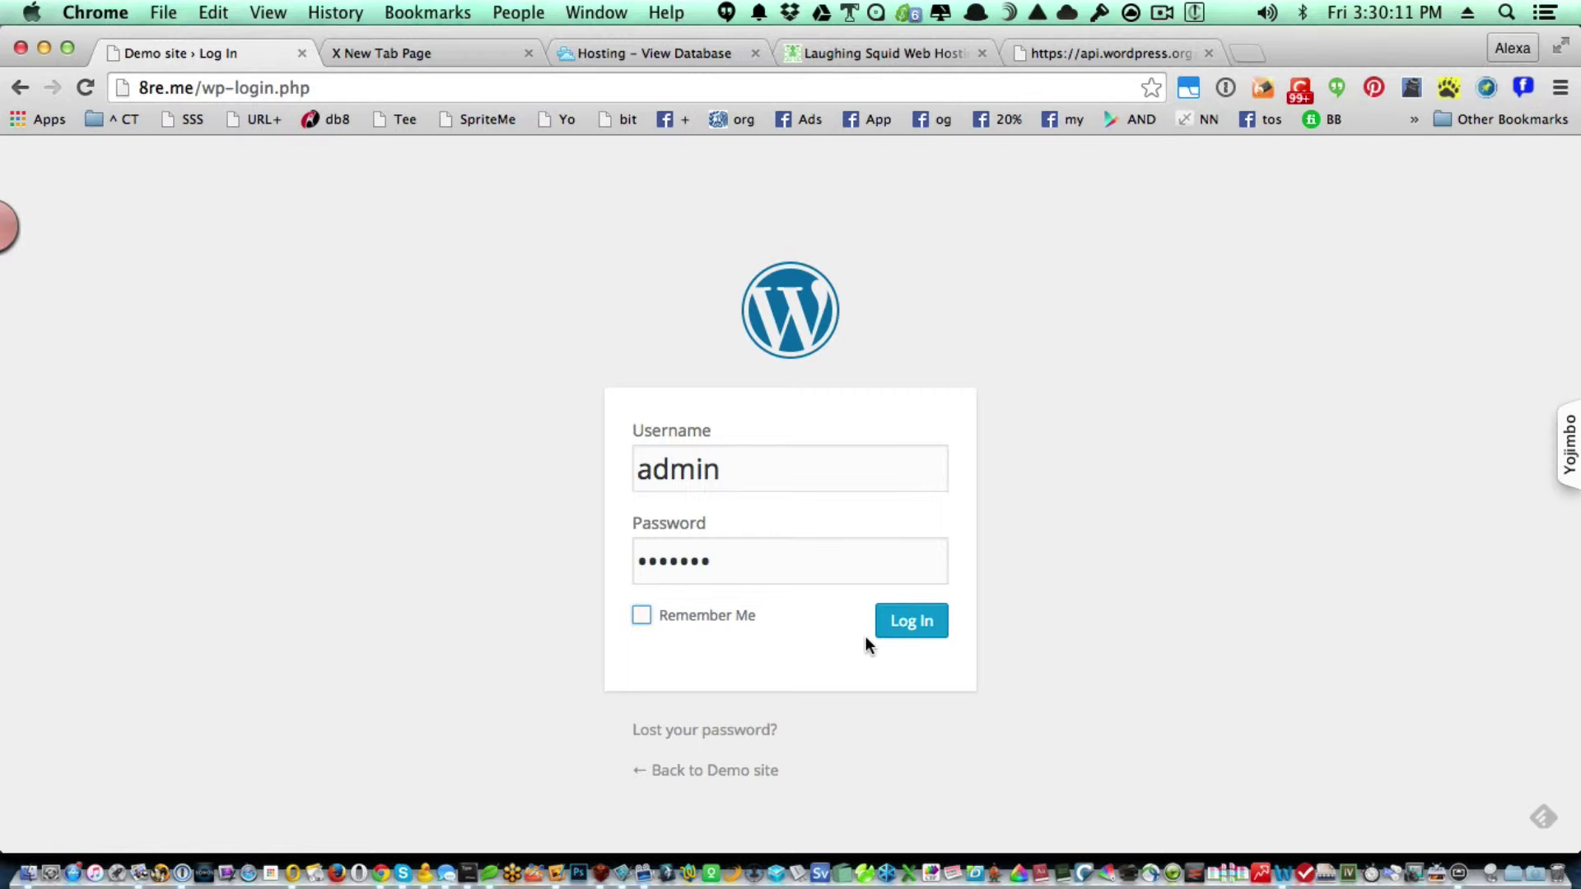
click(882, 632)
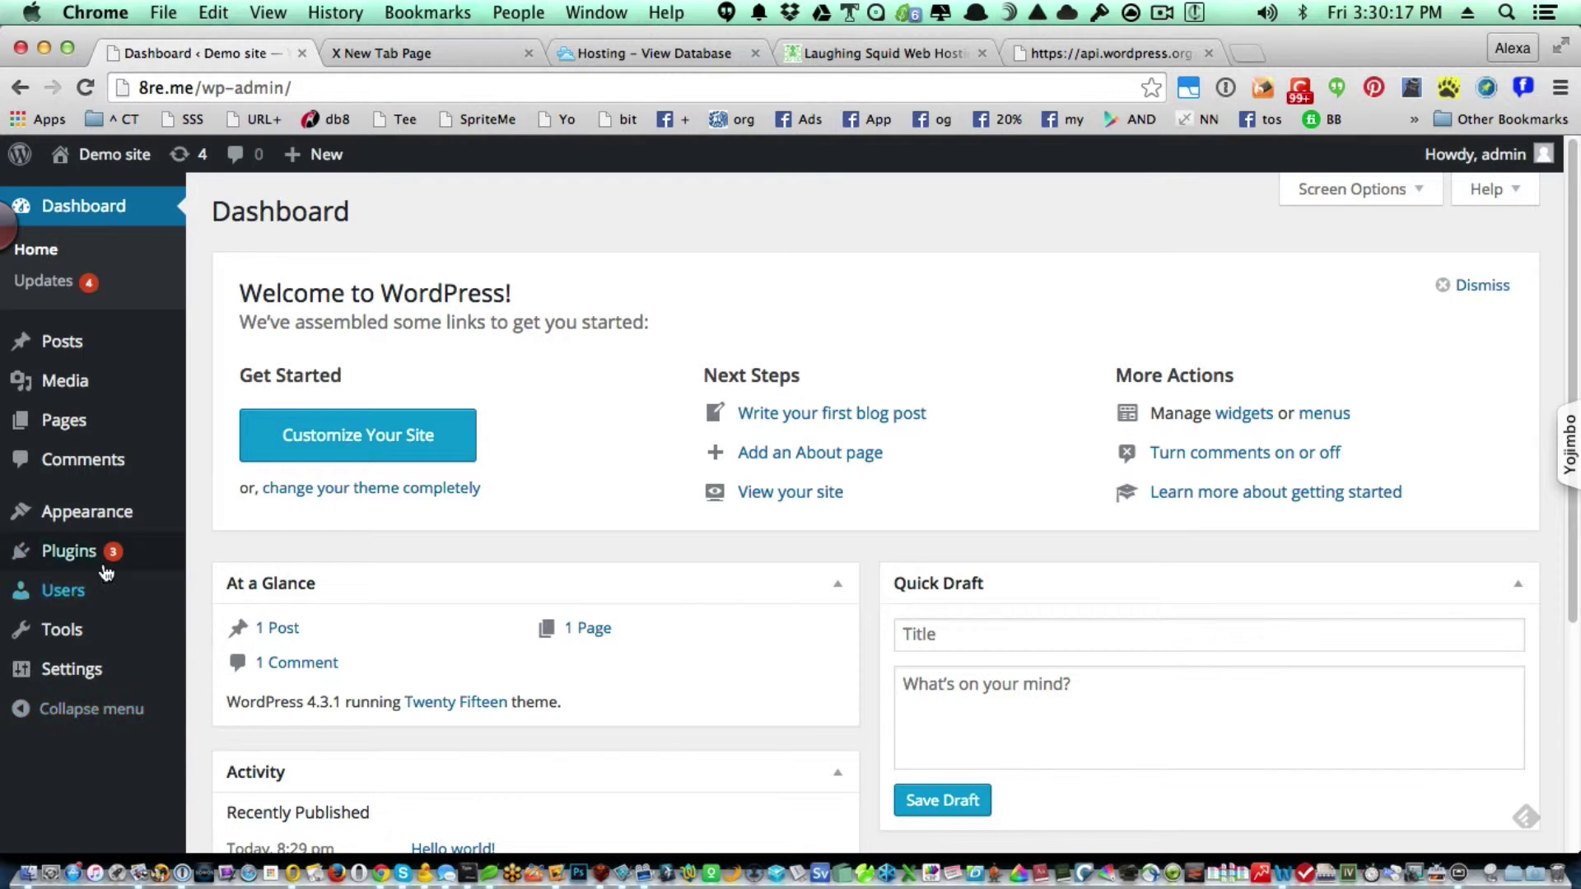
mouse_move(64, 593)
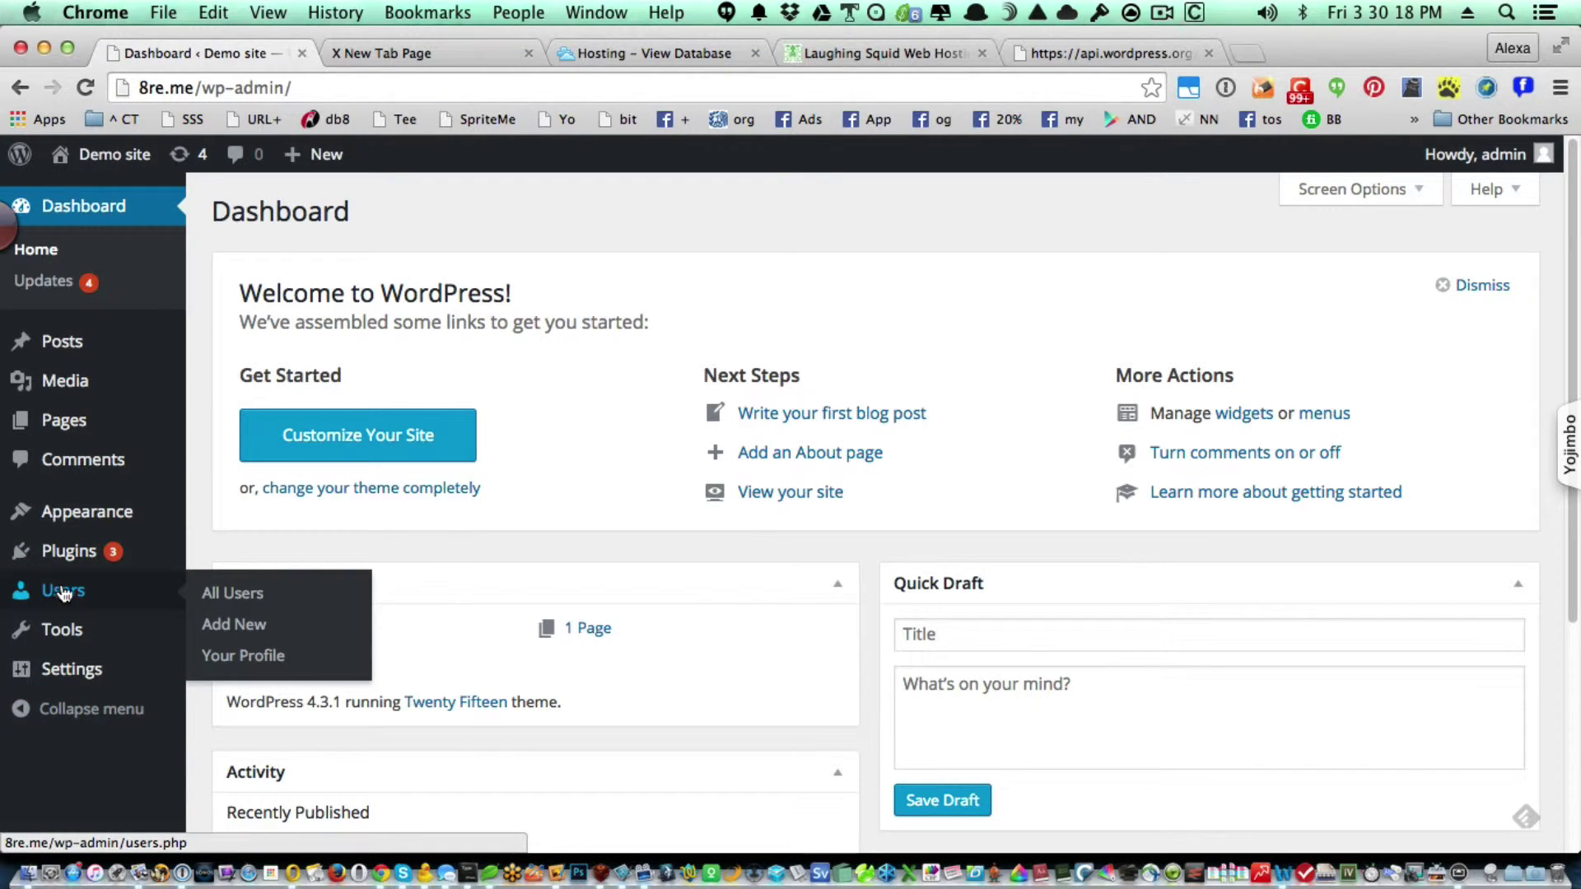
Start a new user with username superduper and fill in the new user's e-mail address.
click(234, 628)
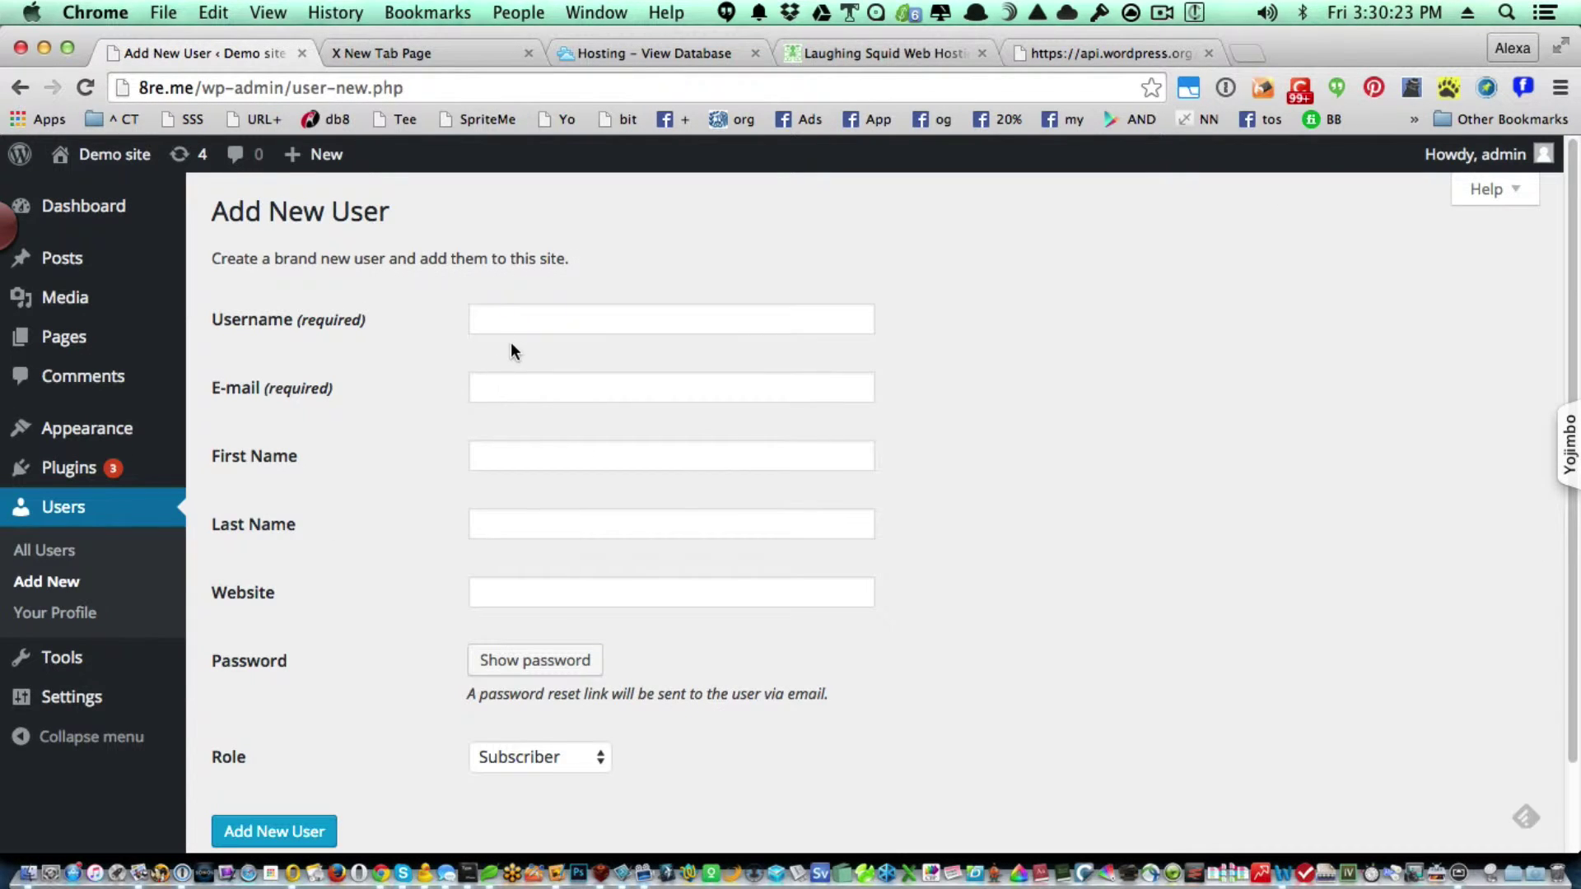
click(523, 325)
text(su)
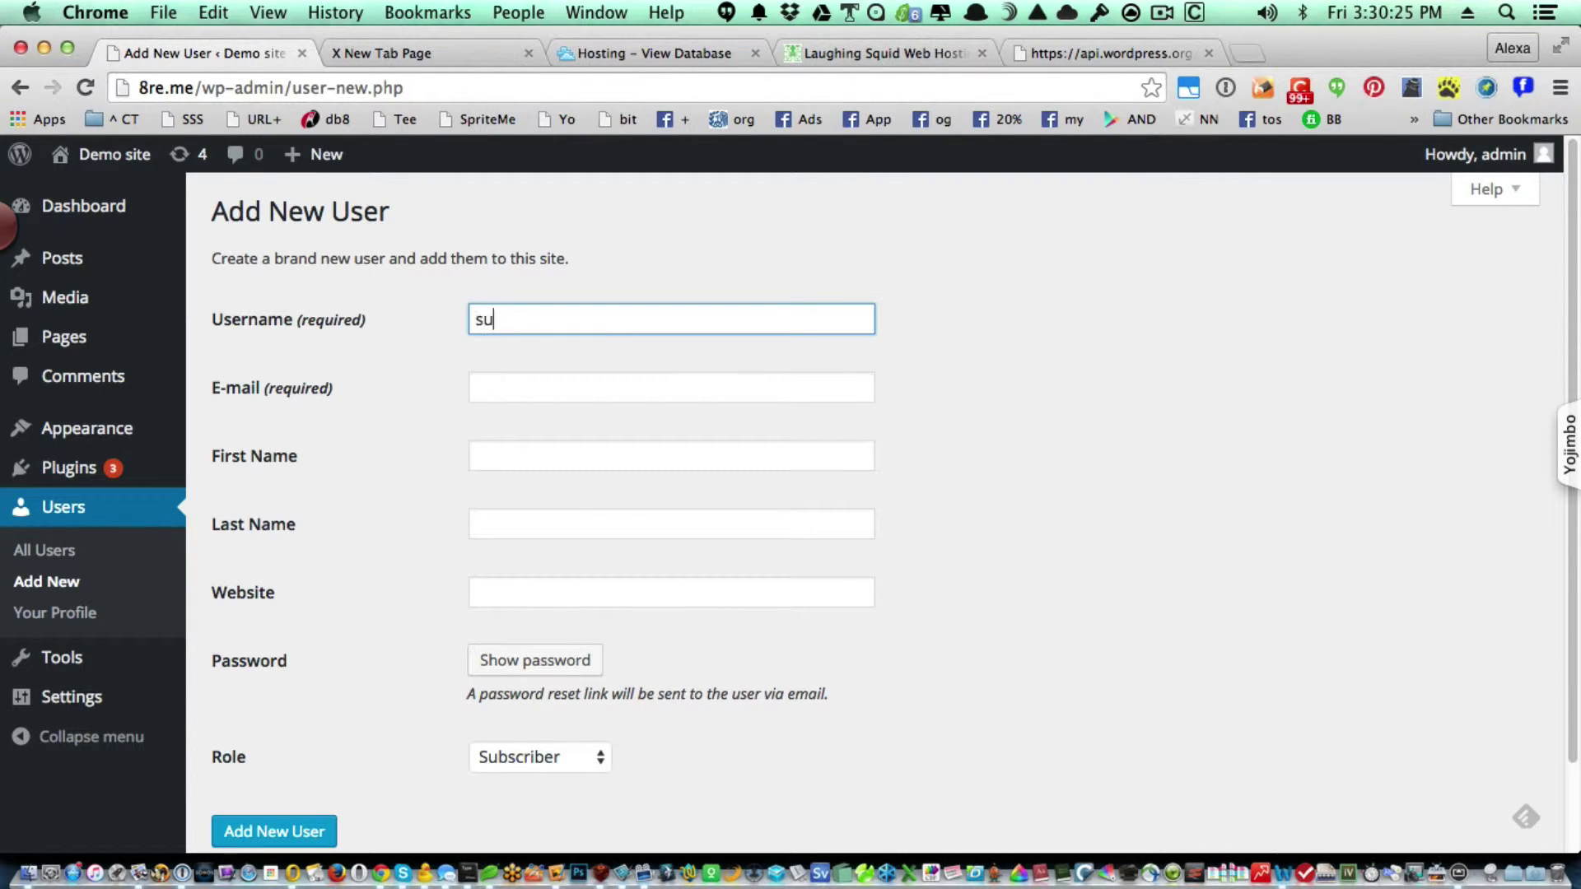
text(perduper)
key(Tab)
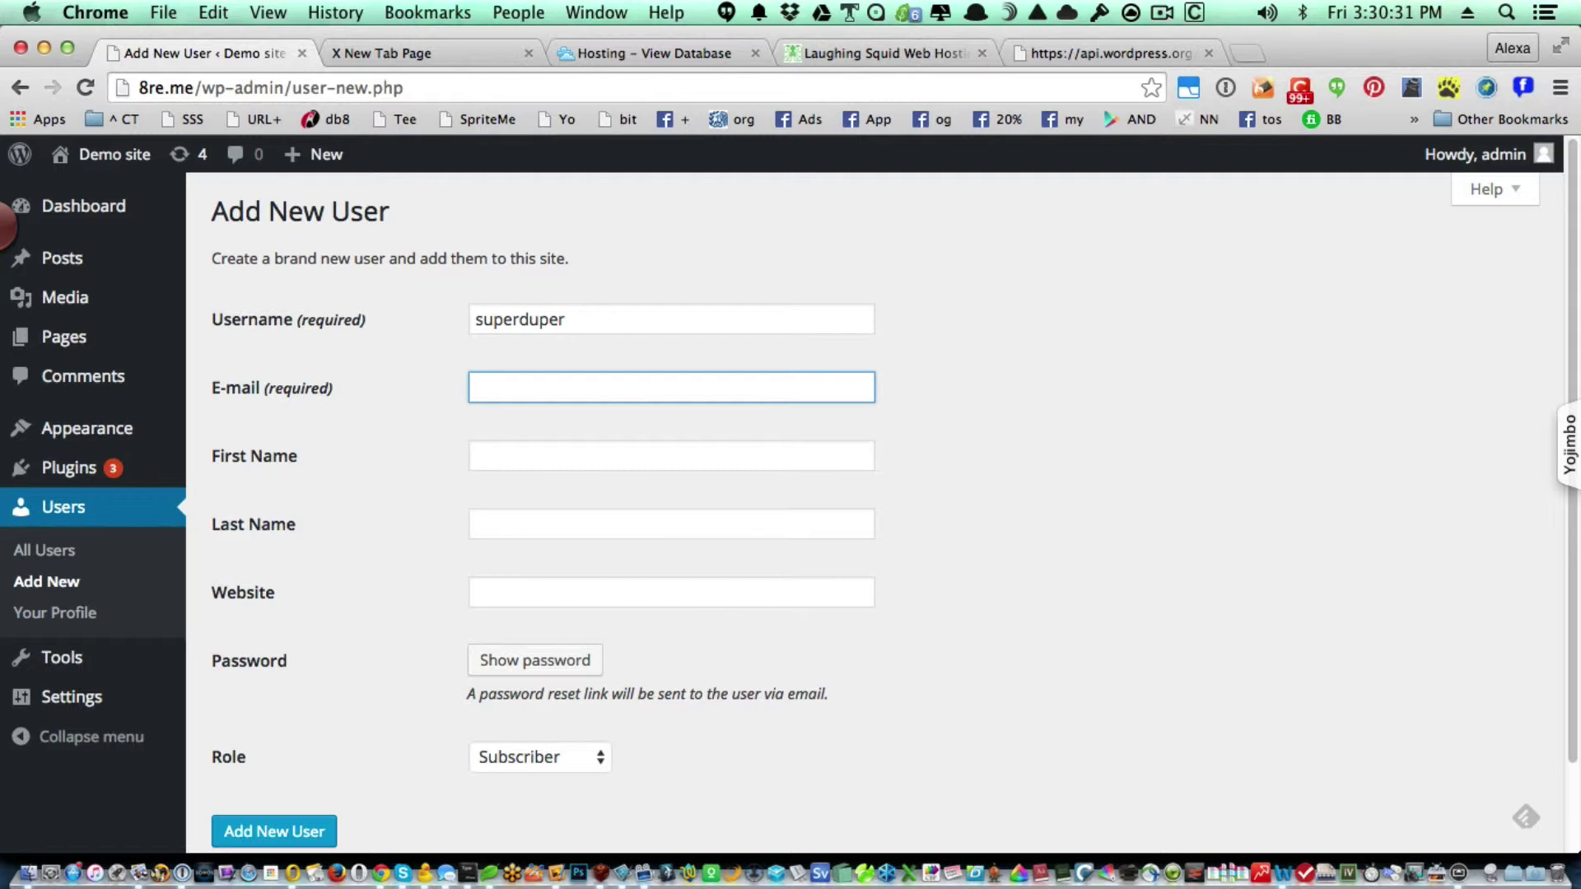
text(d)
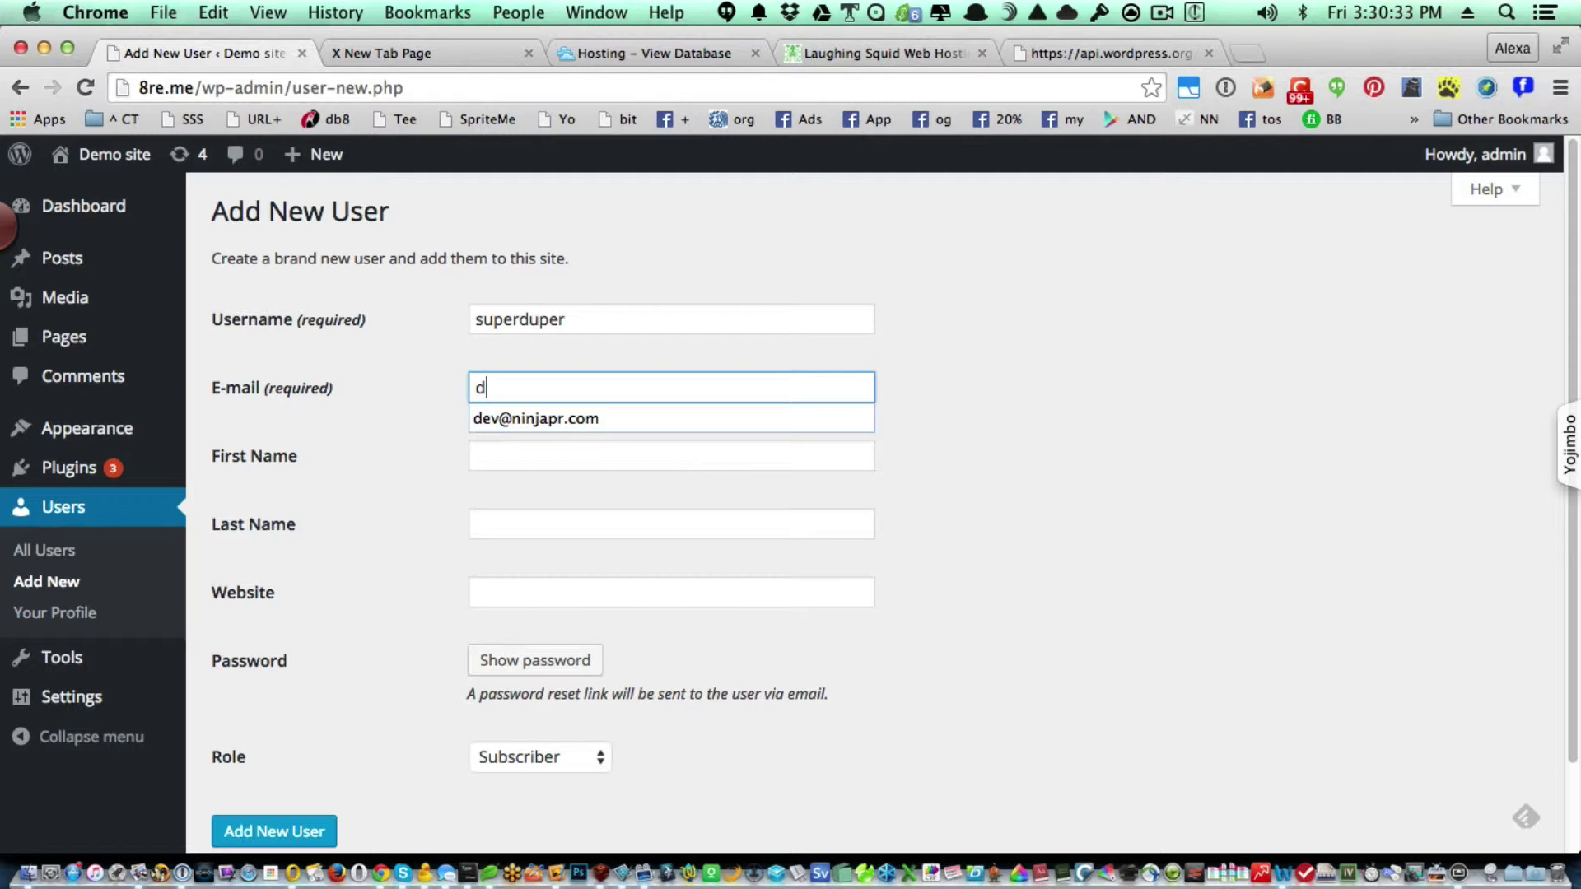
key(BackSpace)
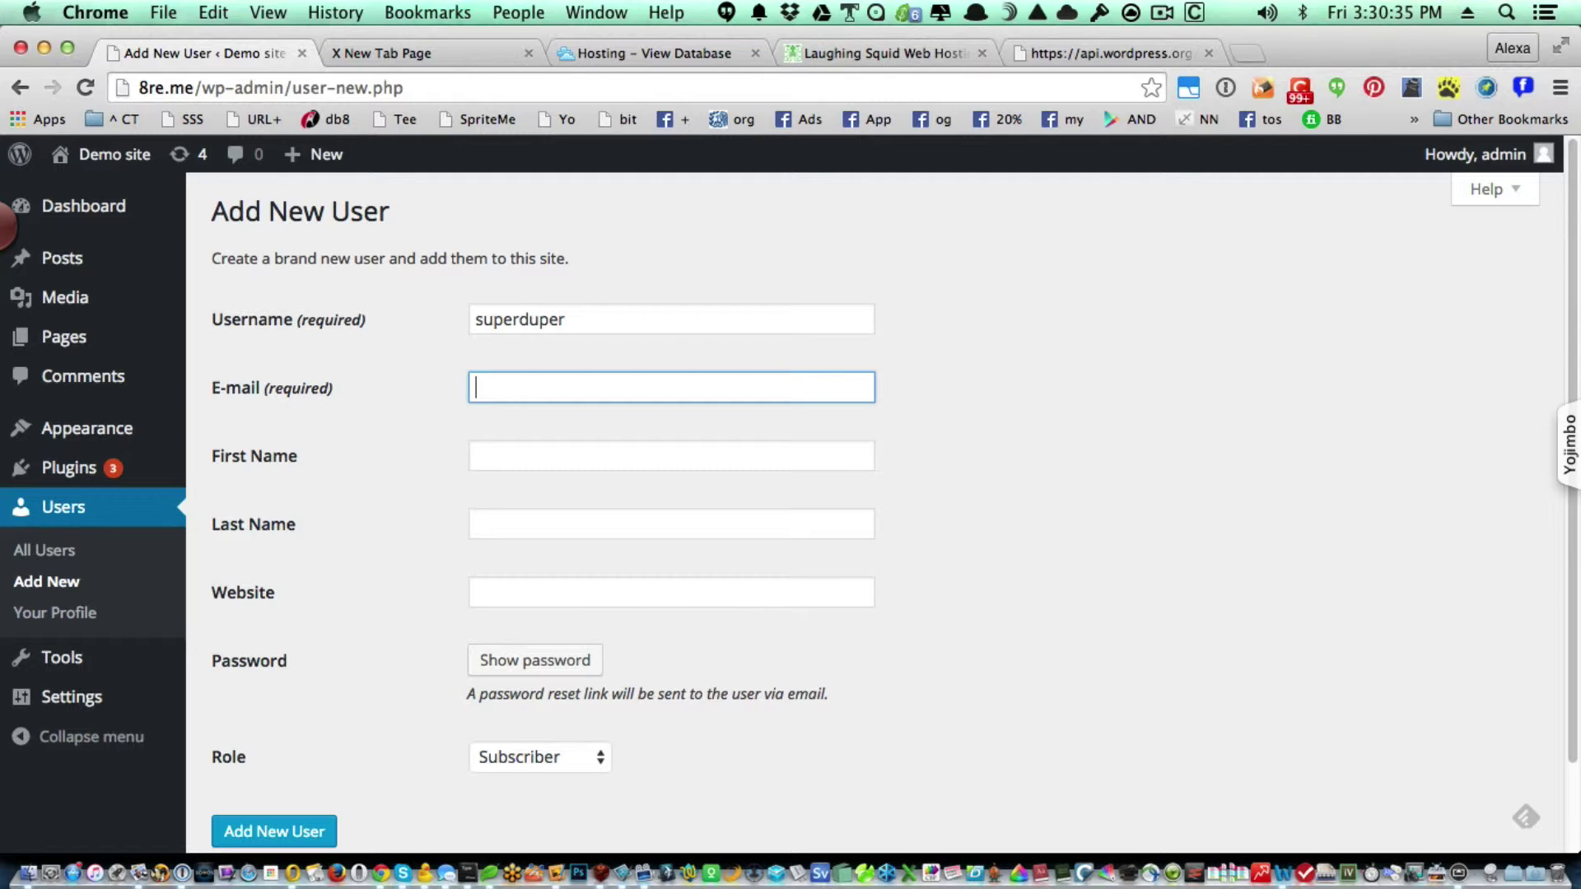
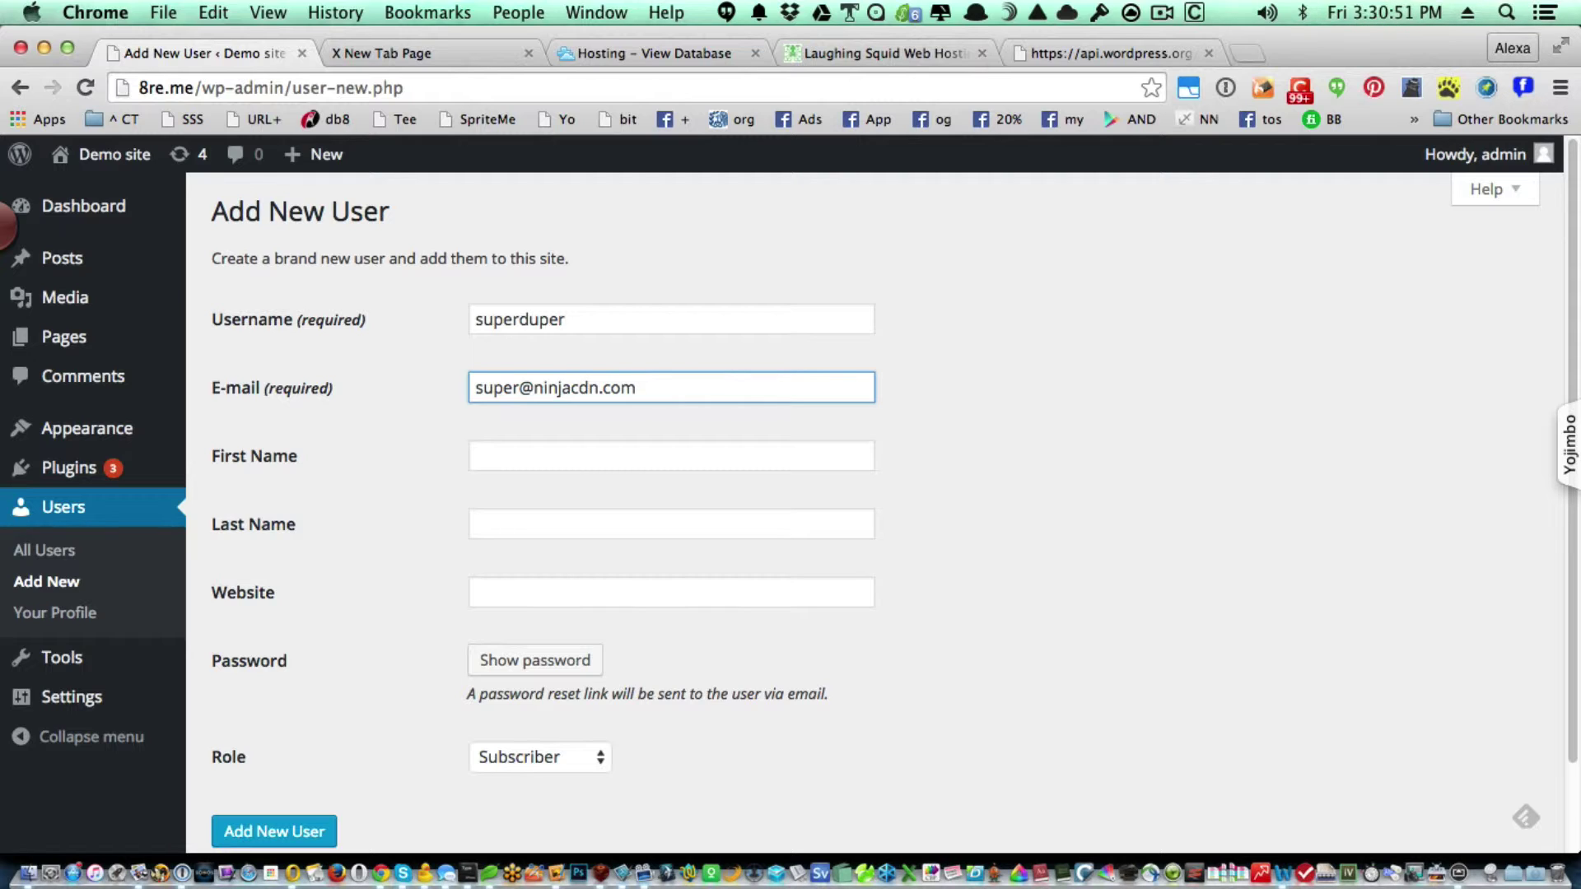
key(Tab)
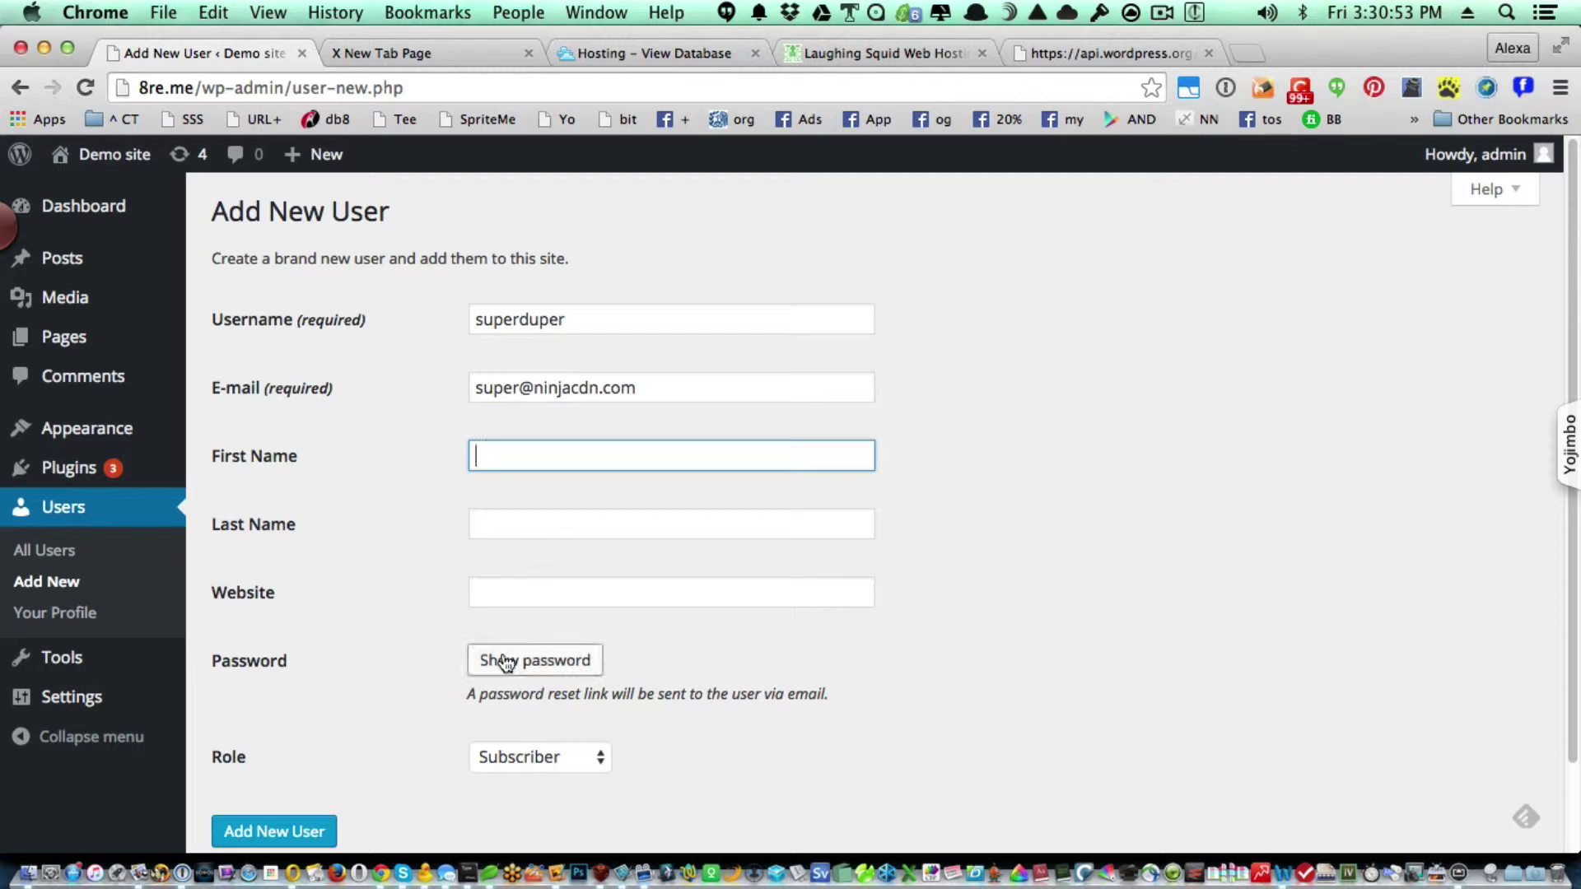
Generate a strong password, set the role to Administrator, and add the user.
click(504, 661)
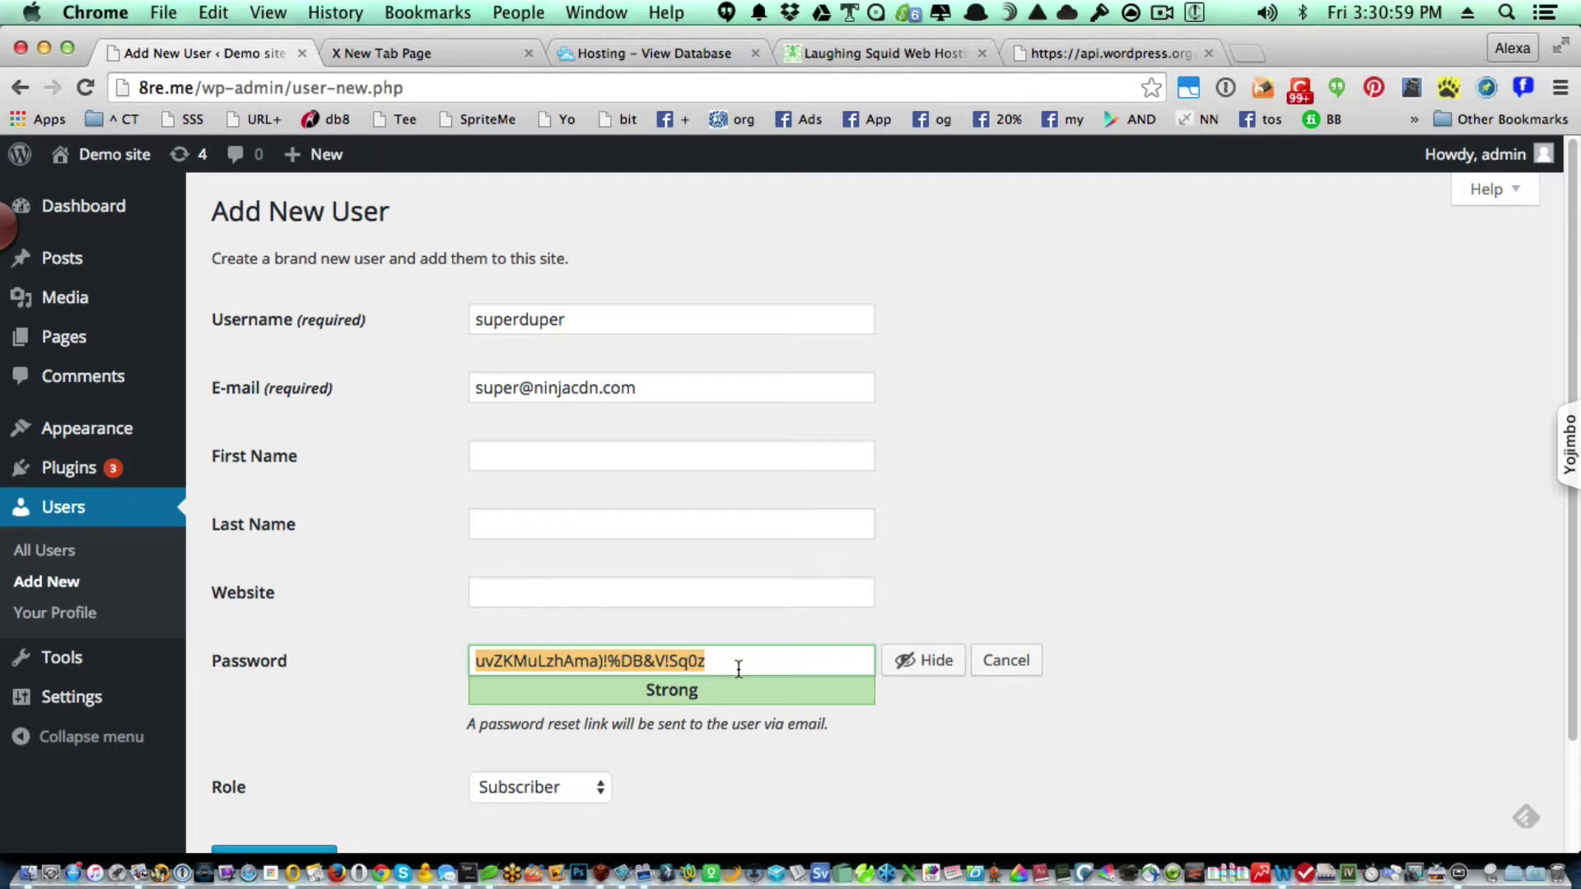
scroll(824, 737, down, 3)
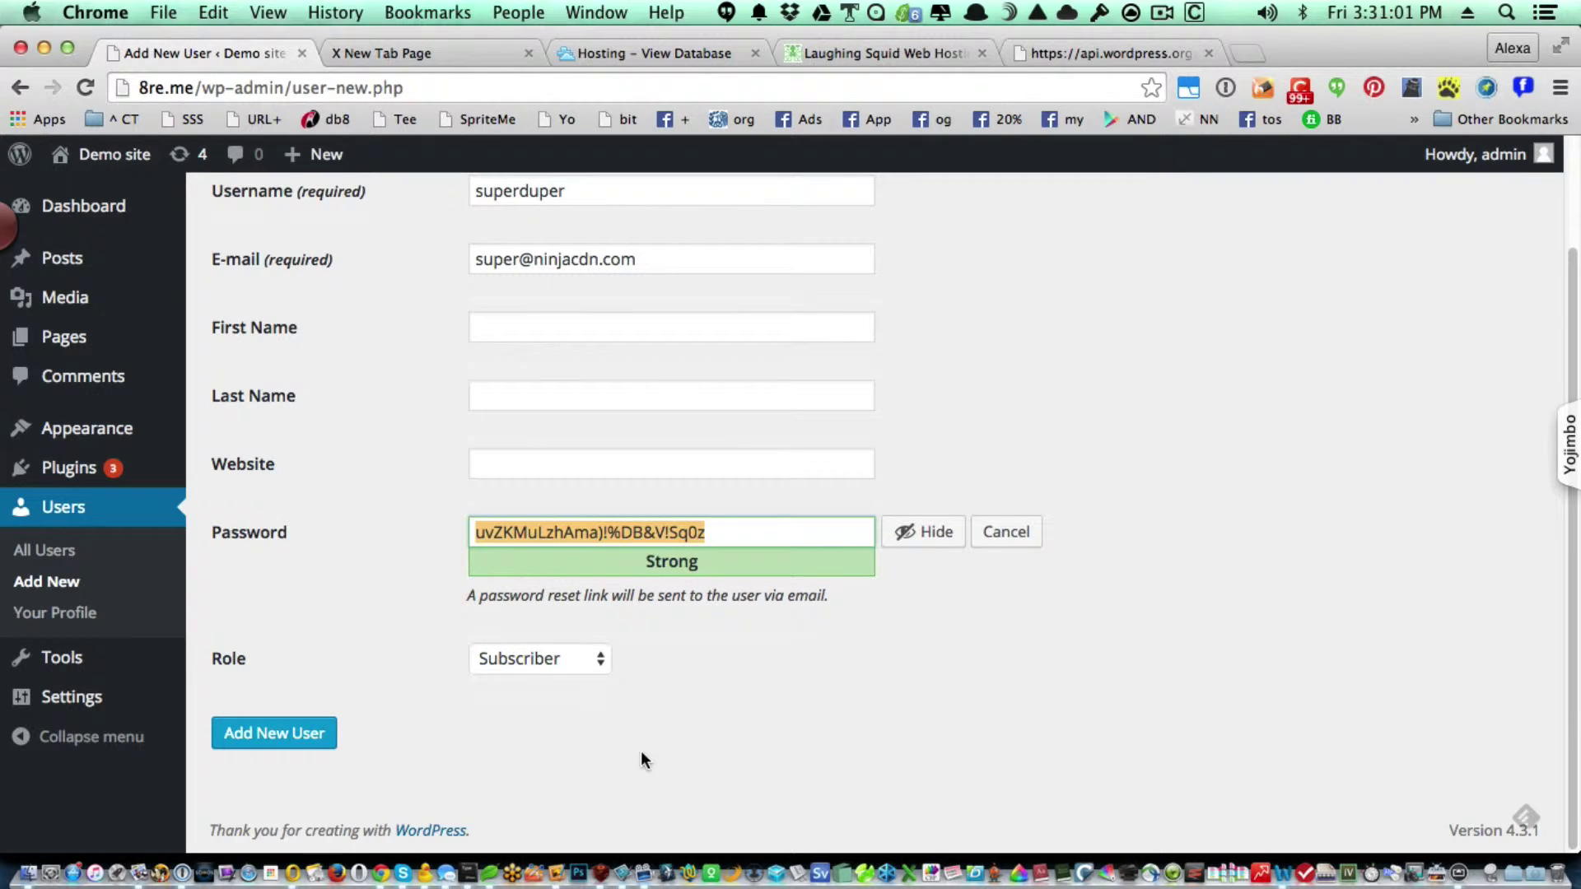
click(547, 659)
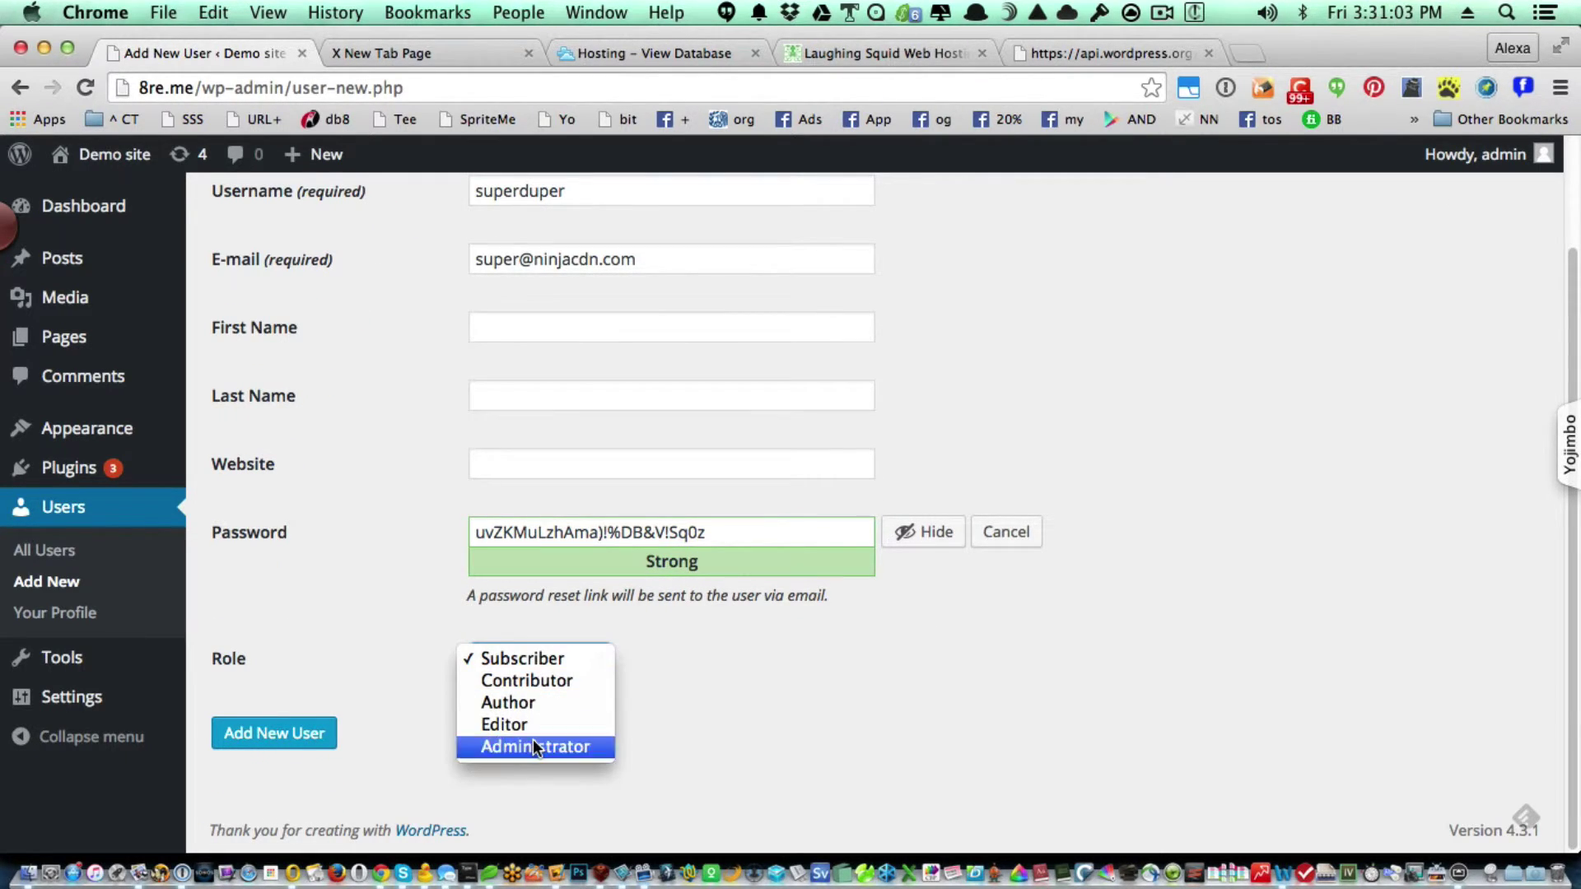
click(532, 746)
click(290, 741)
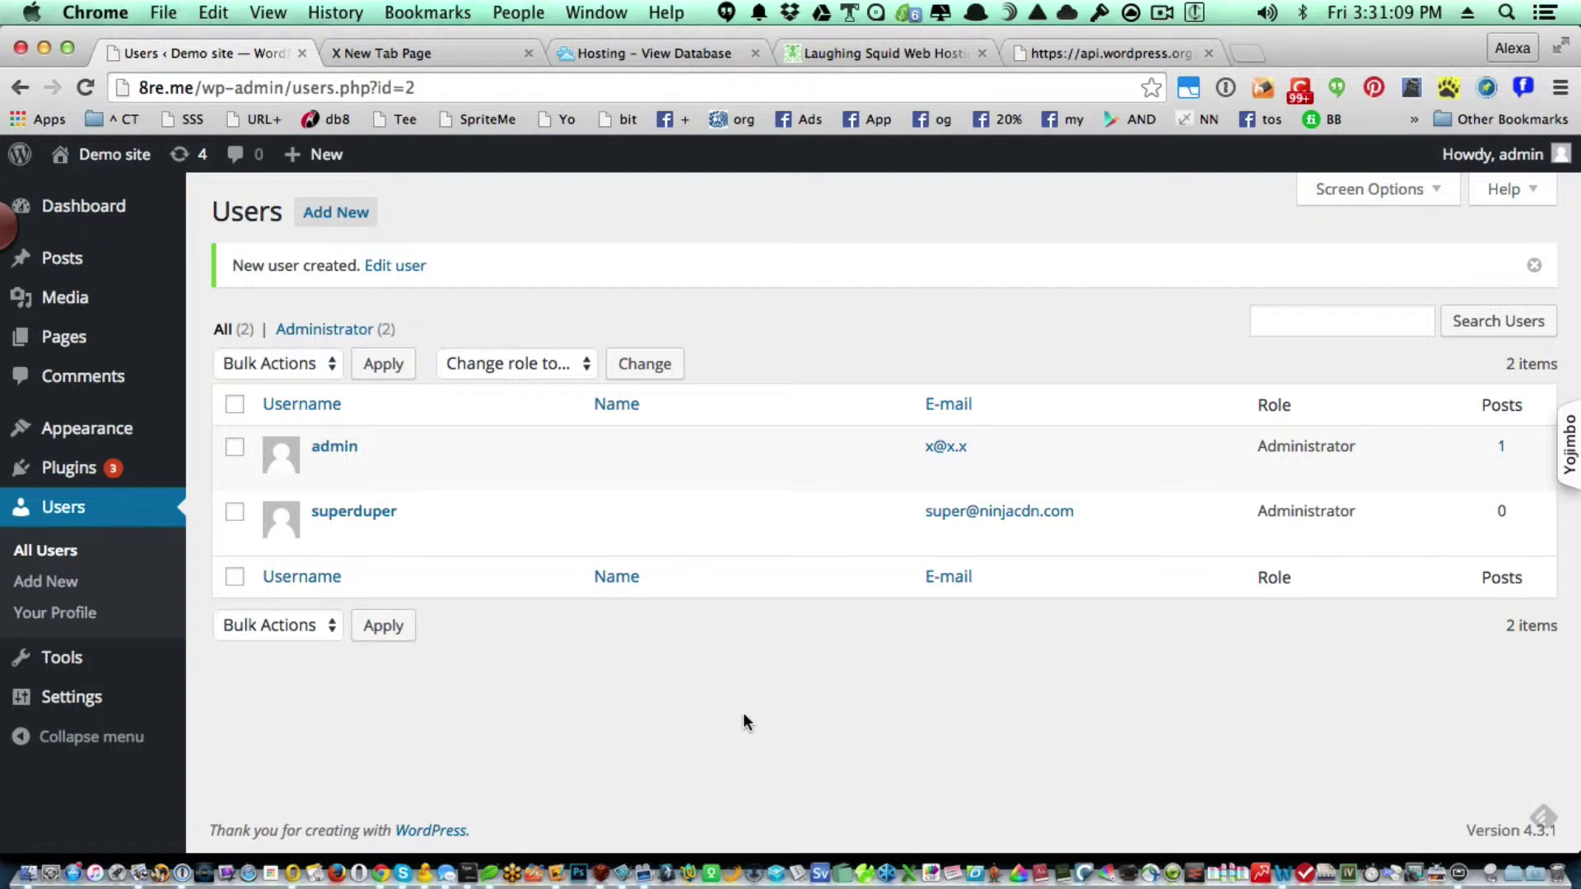
Give superduper a newly generated password, update the user, and log out of admin.
mouse_move(413, 541)
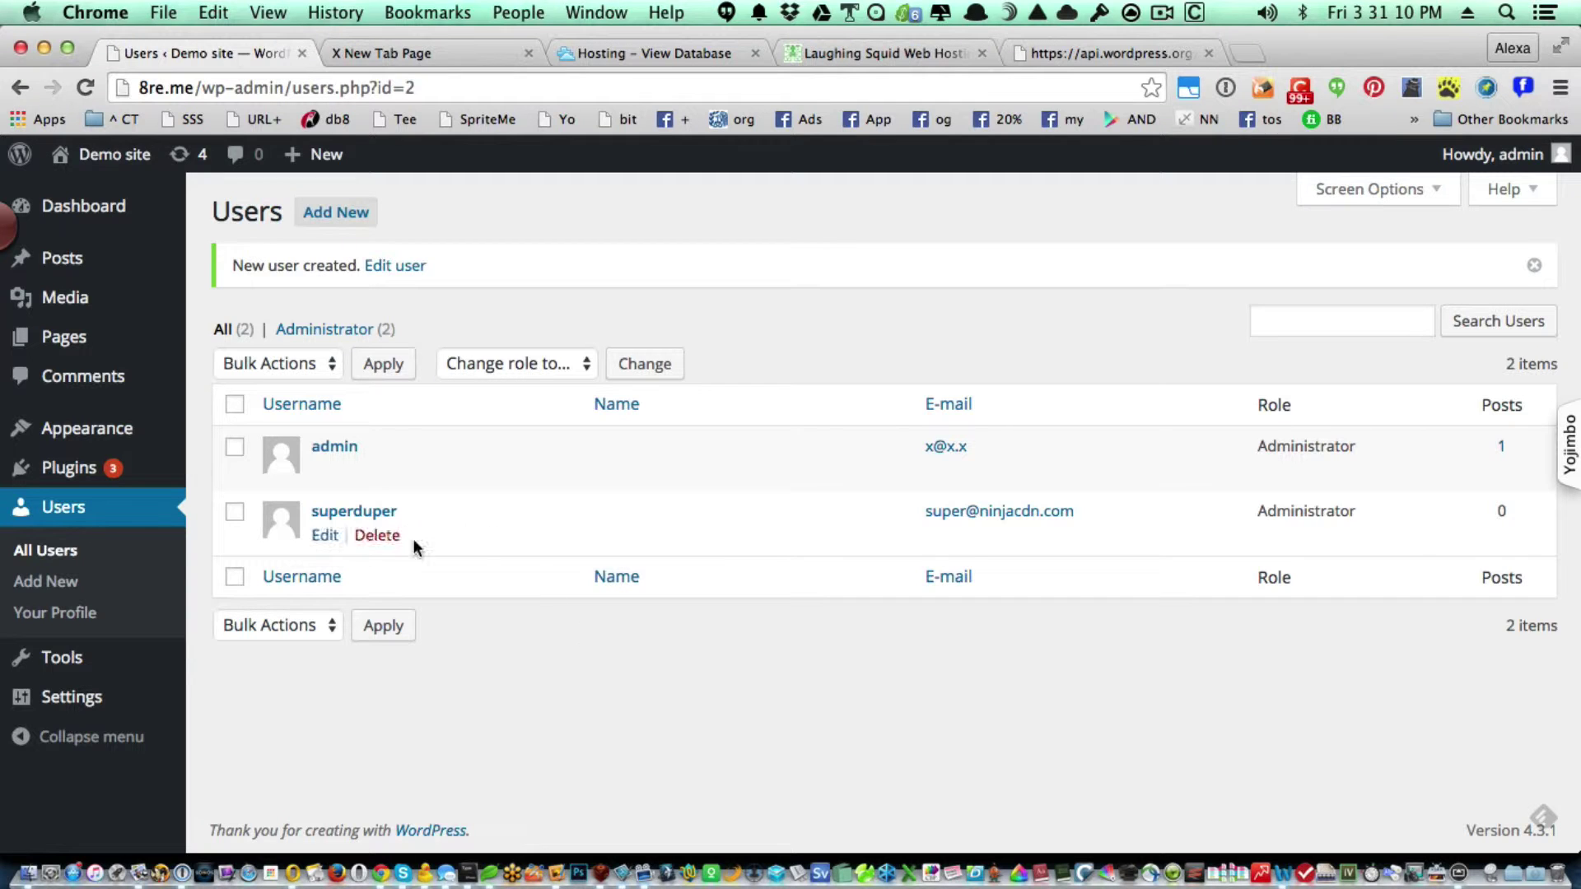
click(326, 536)
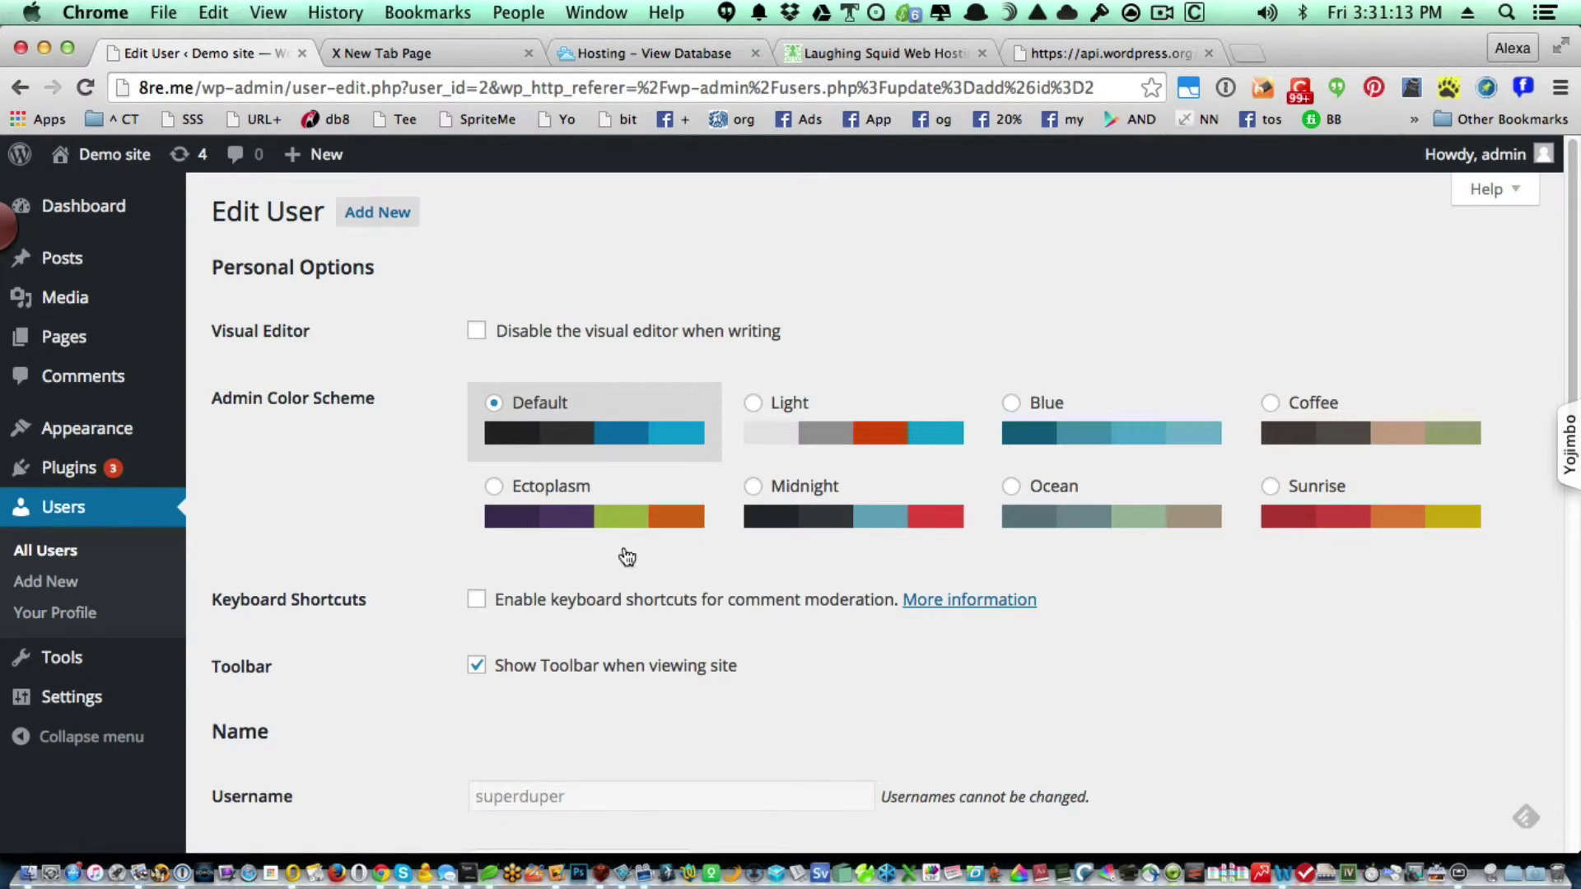
scroll(630, 586, down, 8)
scroll(631, 586, down, 4)
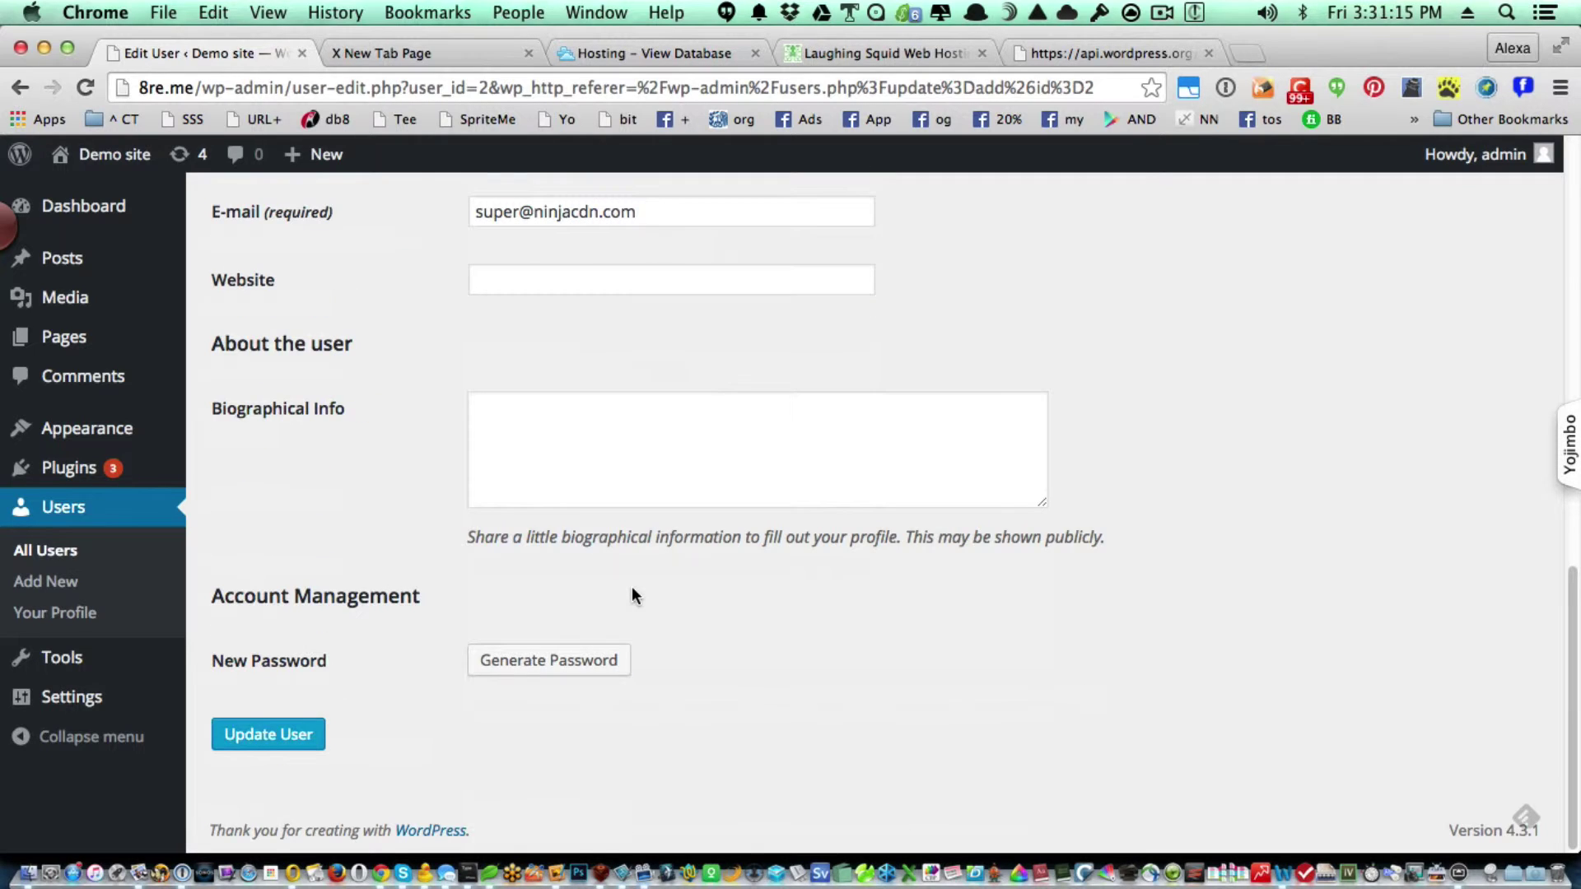
click(582, 659)
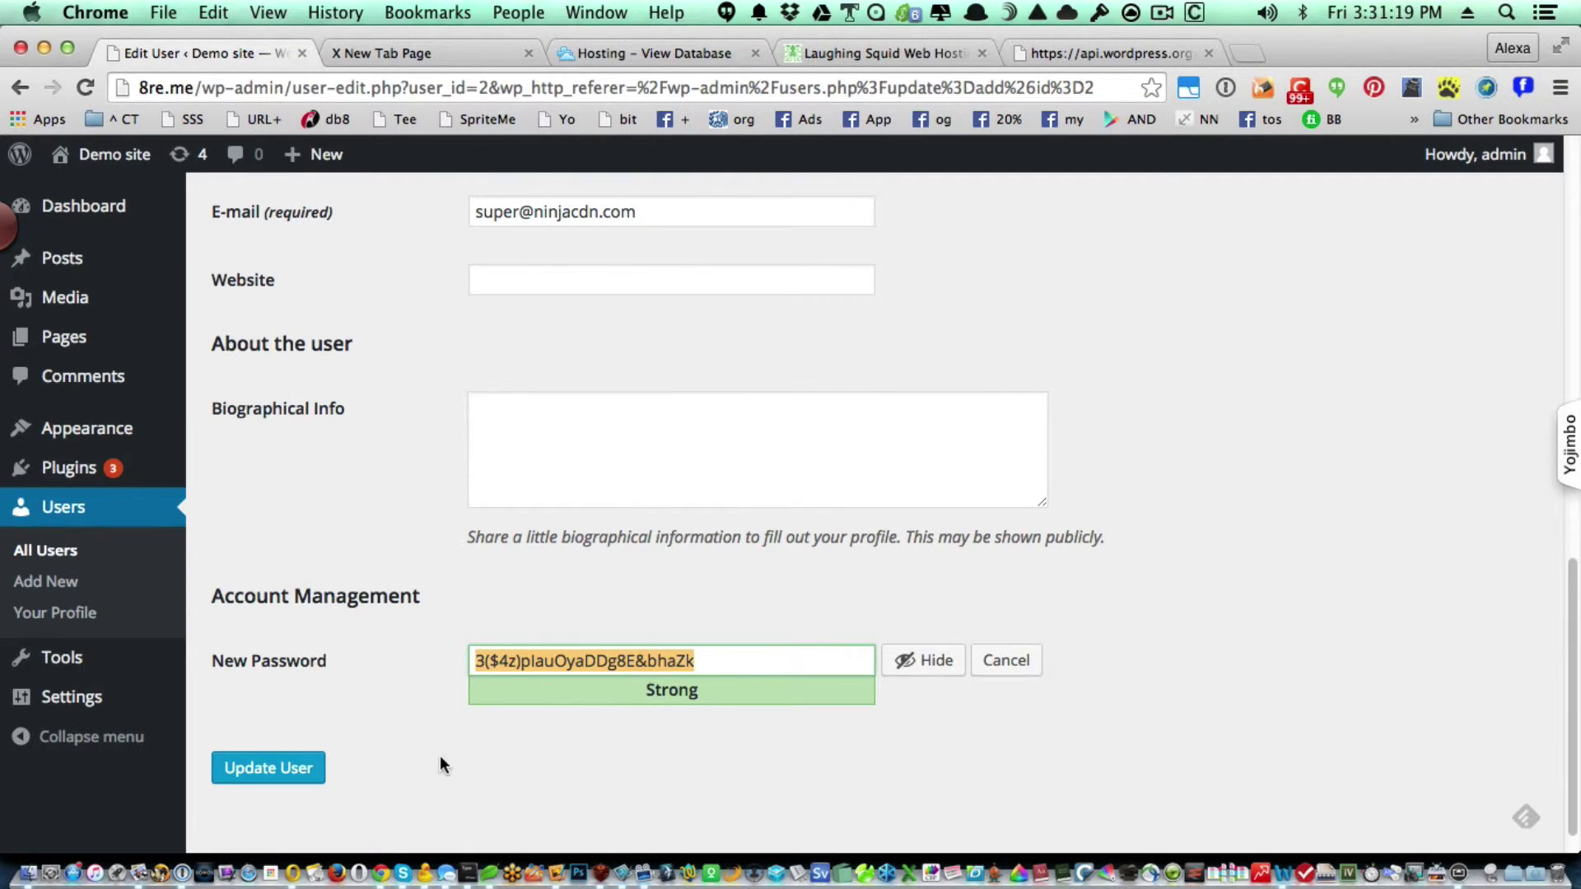
click(313, 766)
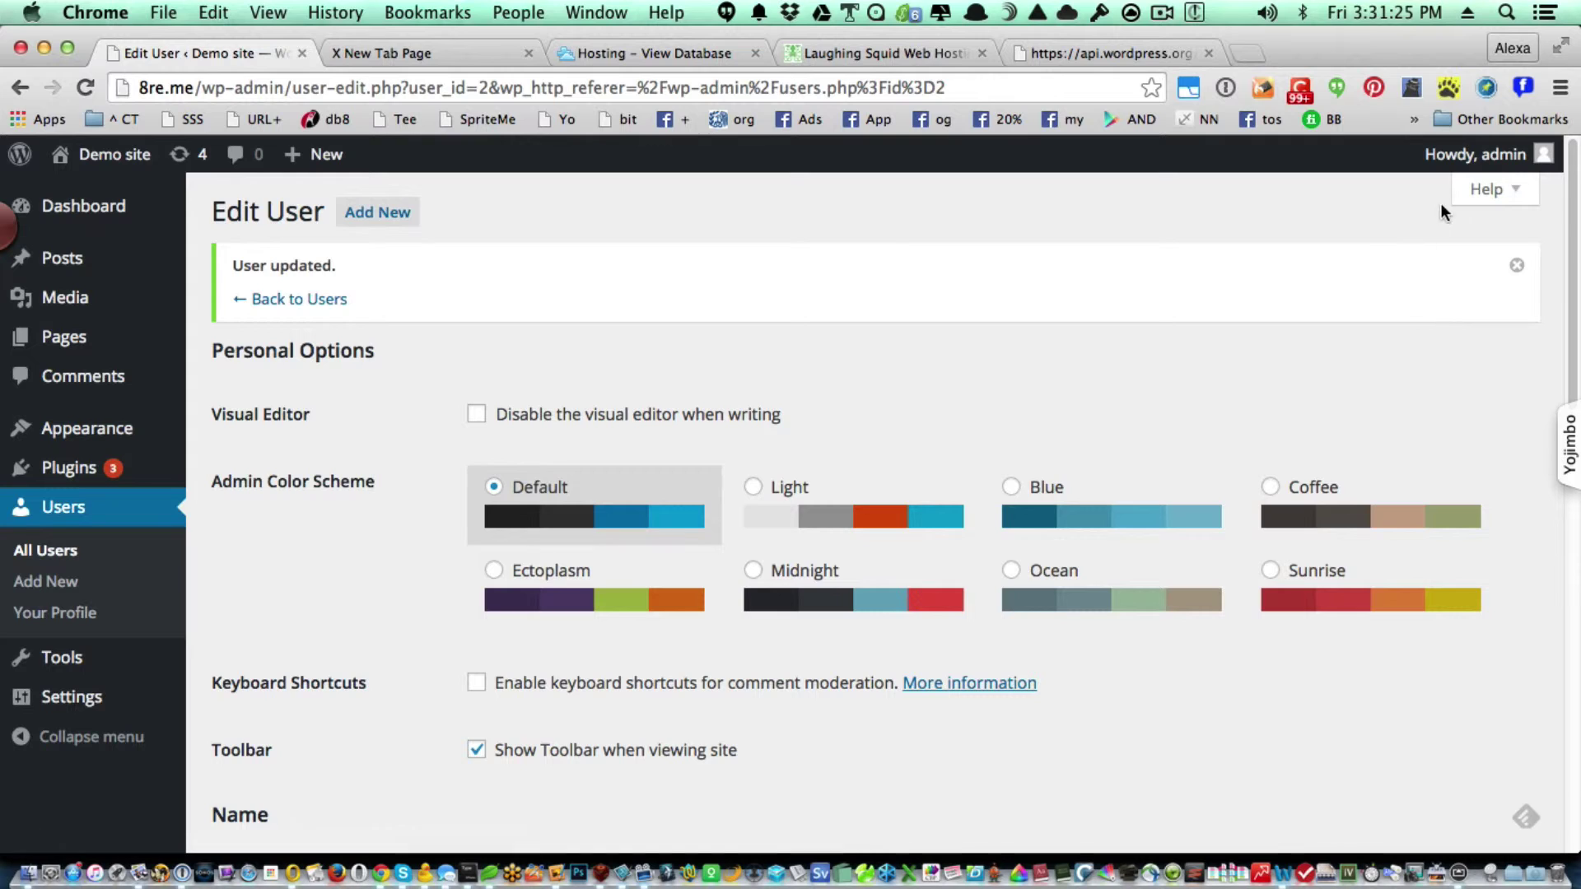
mouse_move(1478, 157)
click(1410, 274)
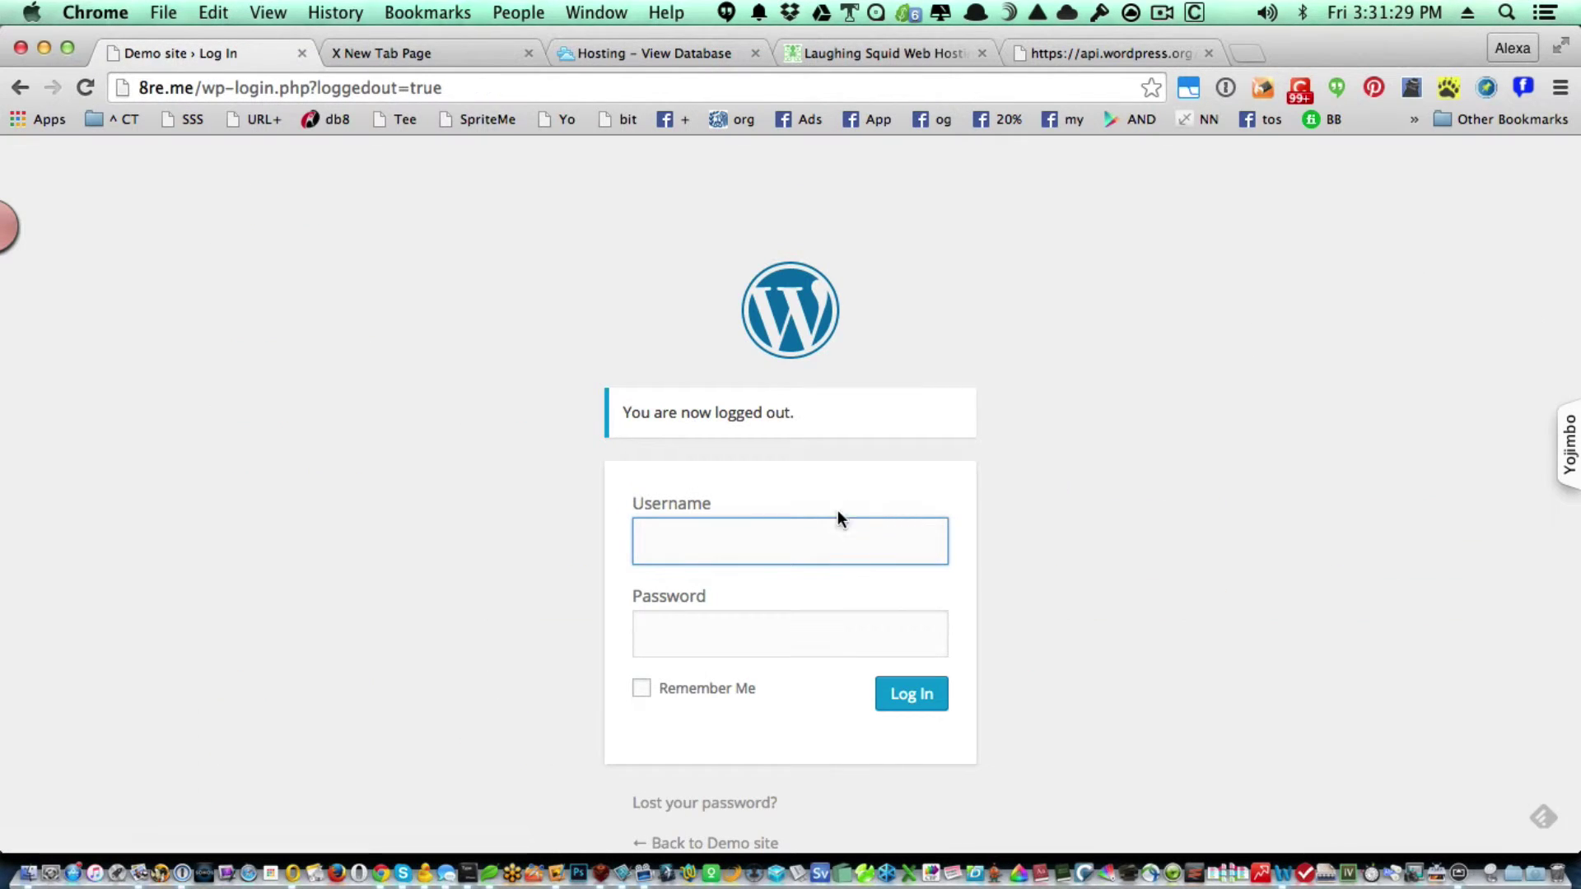
Log in as superduper with the pasted account password and go to the All Users list.
text(su)
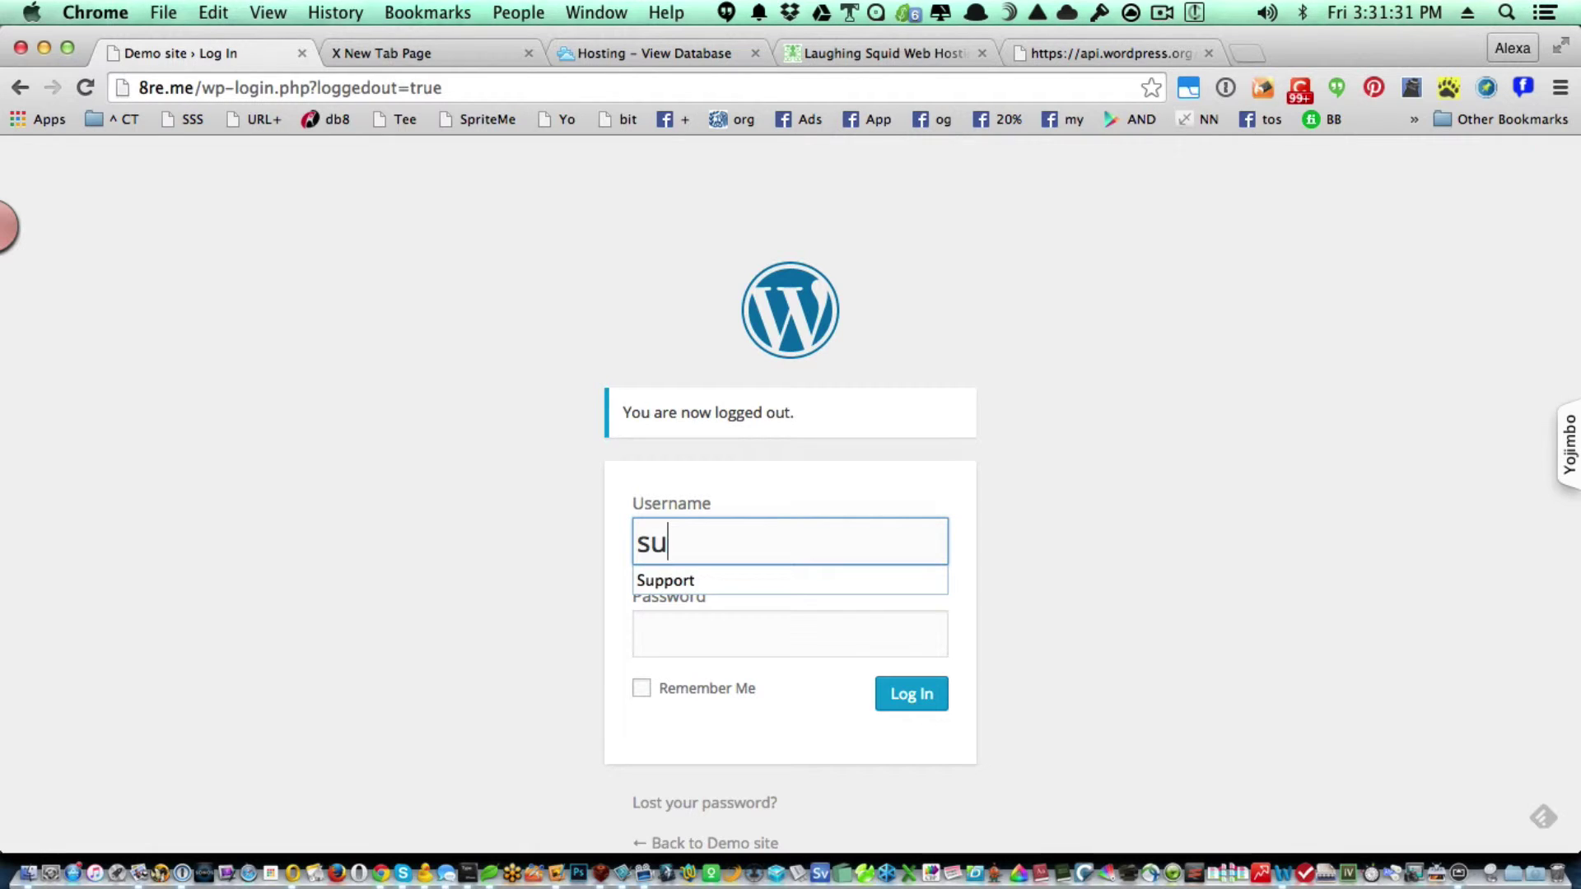
text(perduperdup)
key(Tab)
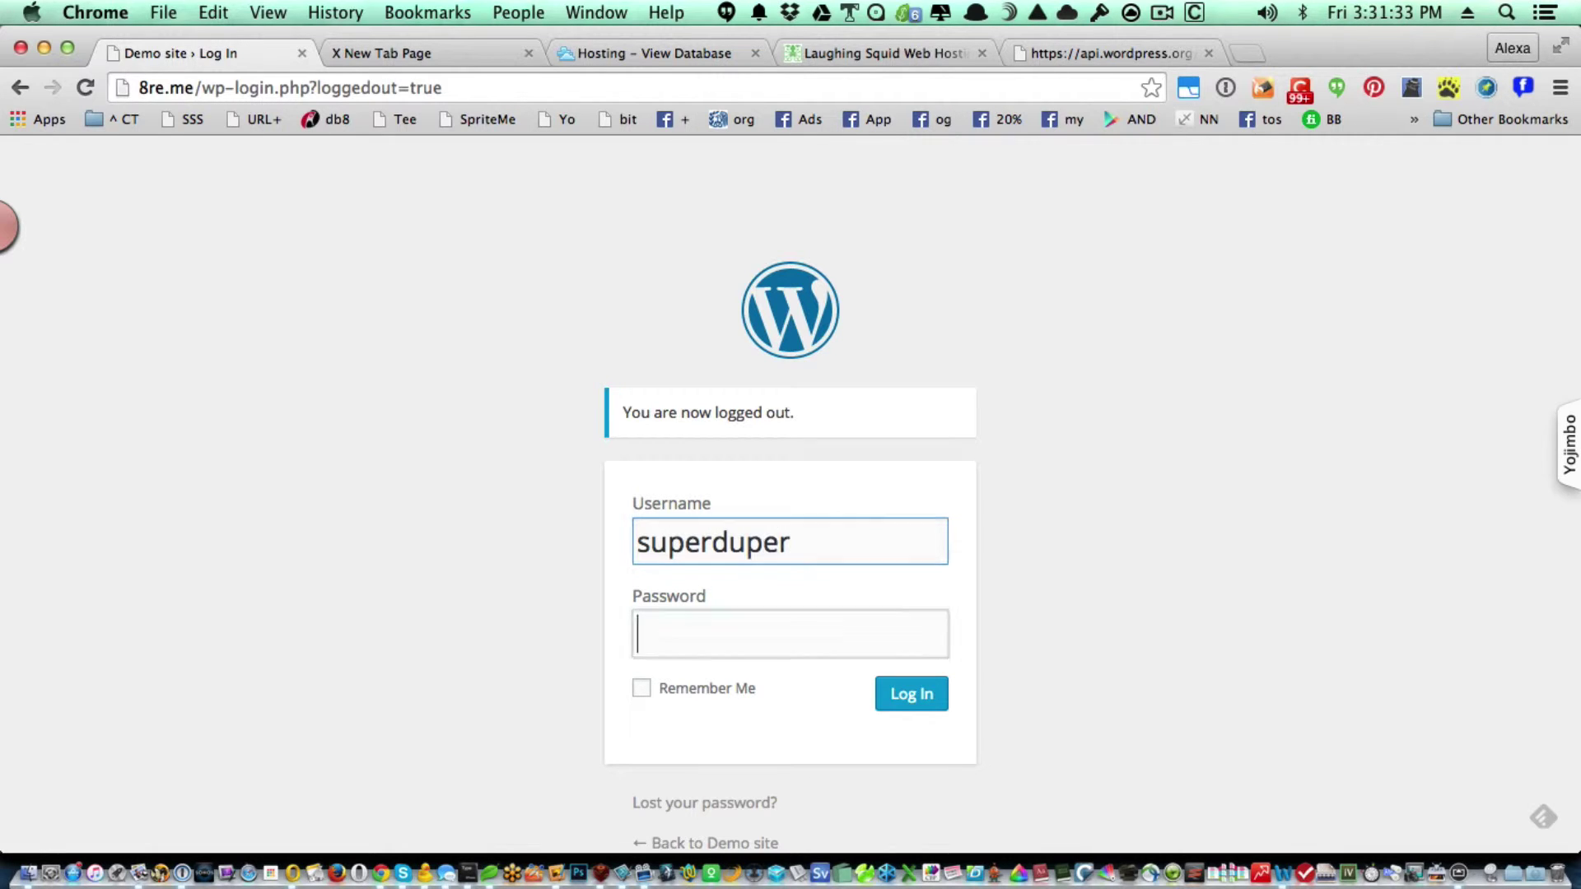
key(super+v)
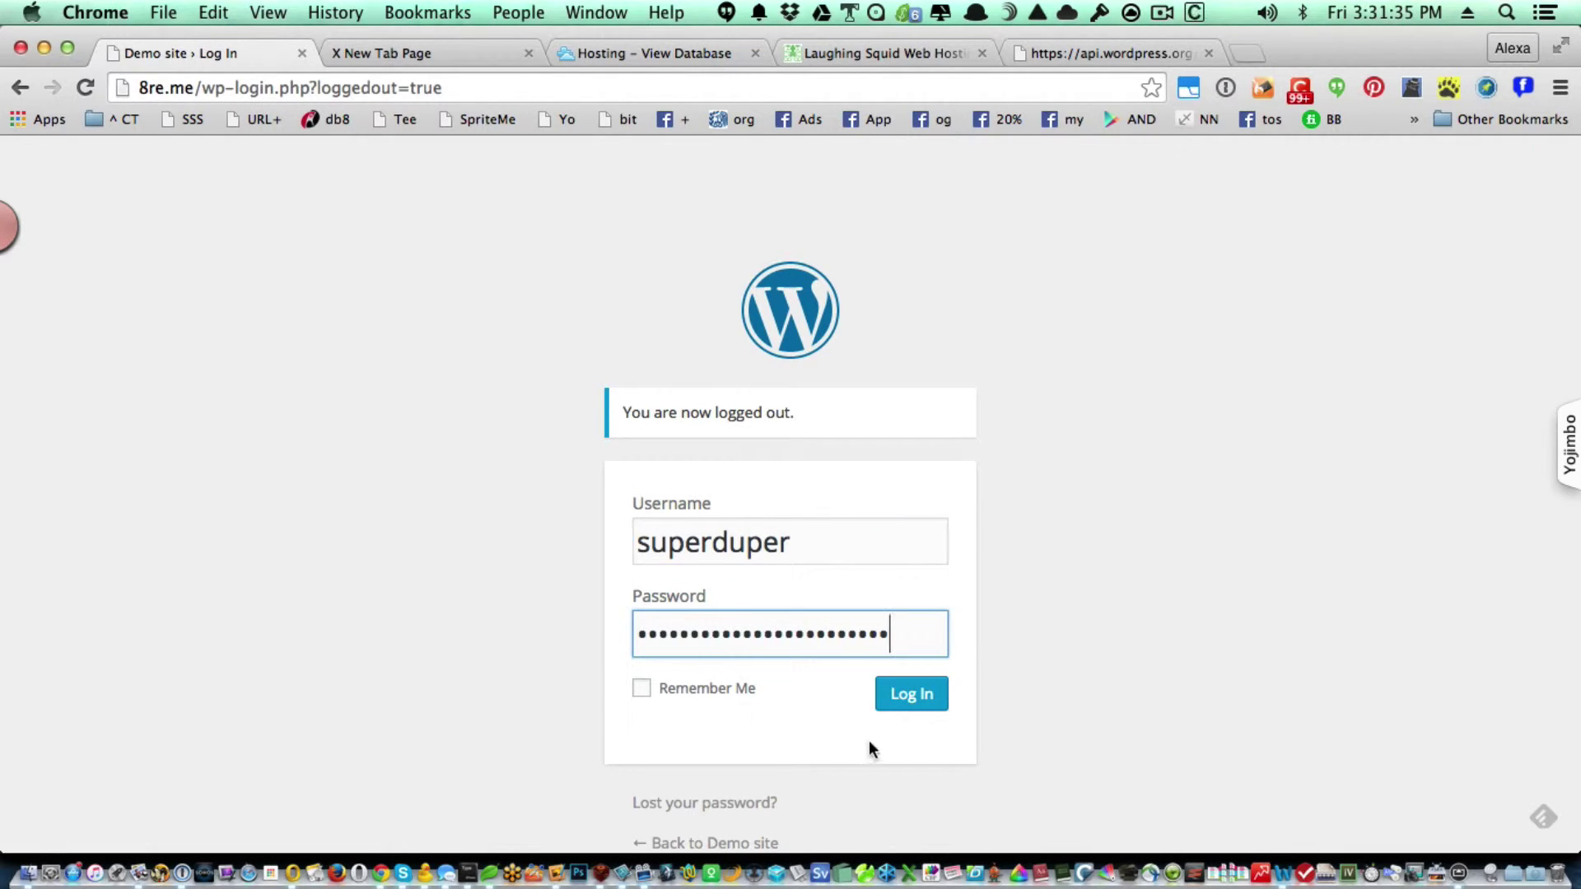
click(900, 704)
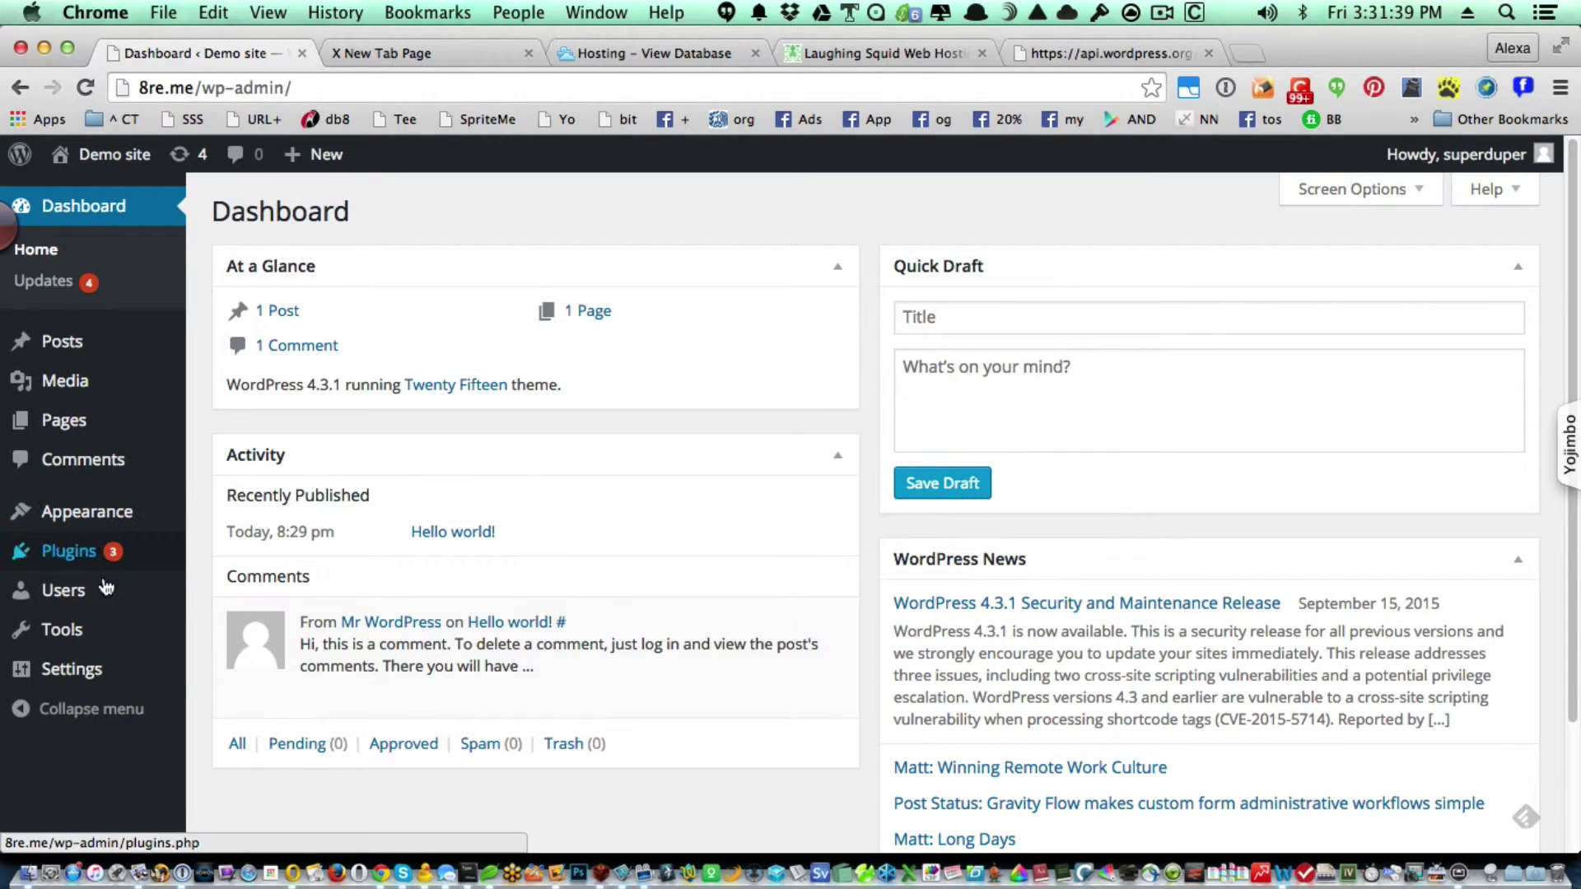
mouse_move(74, 597)
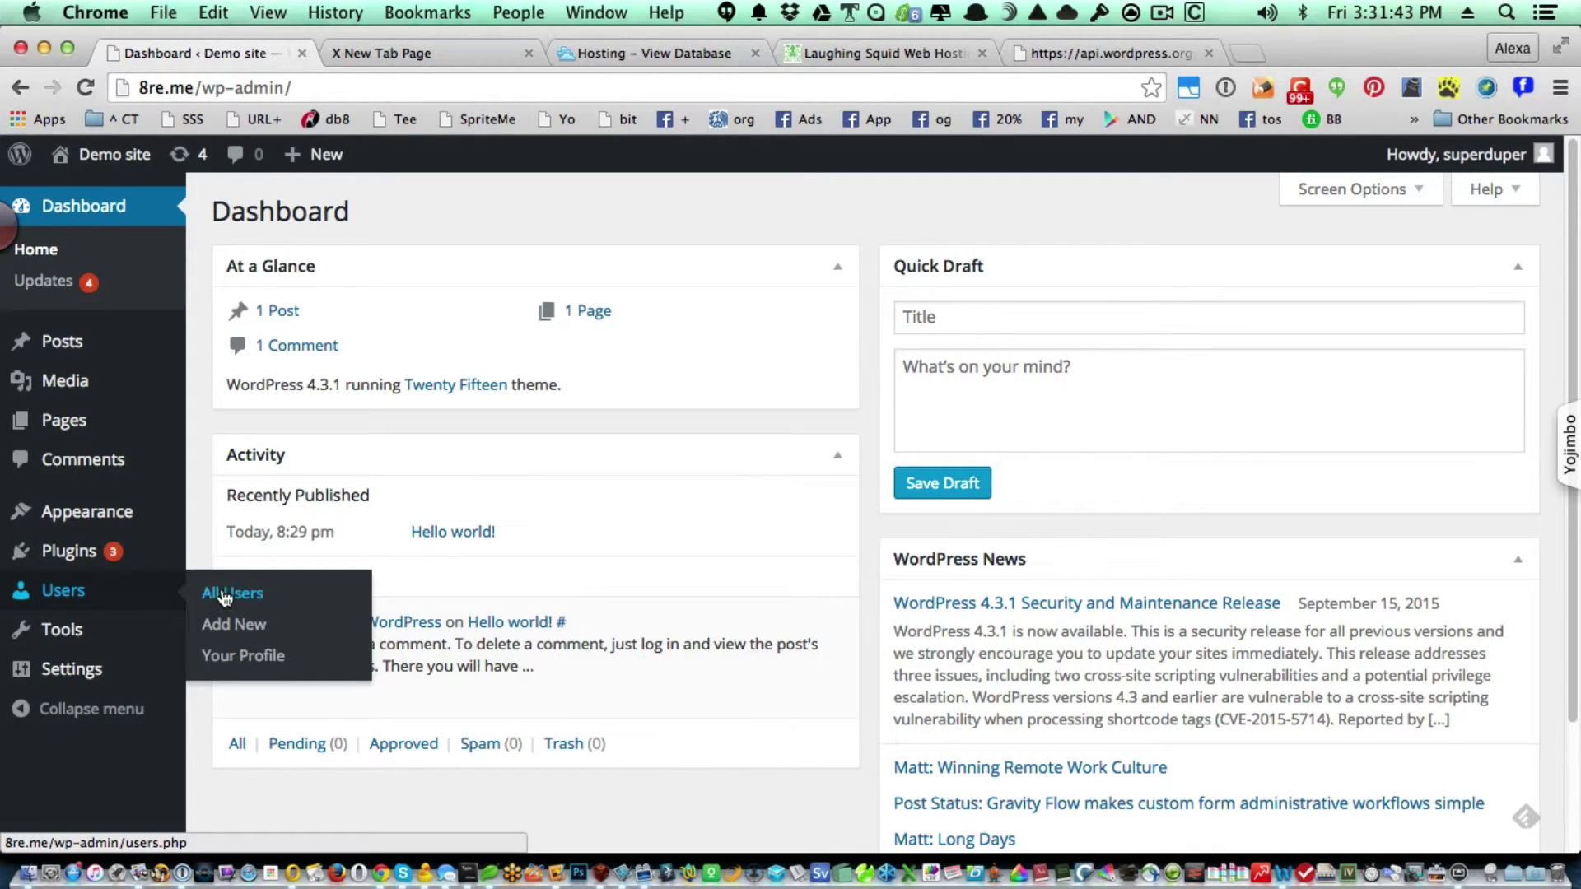
click(225, 596)
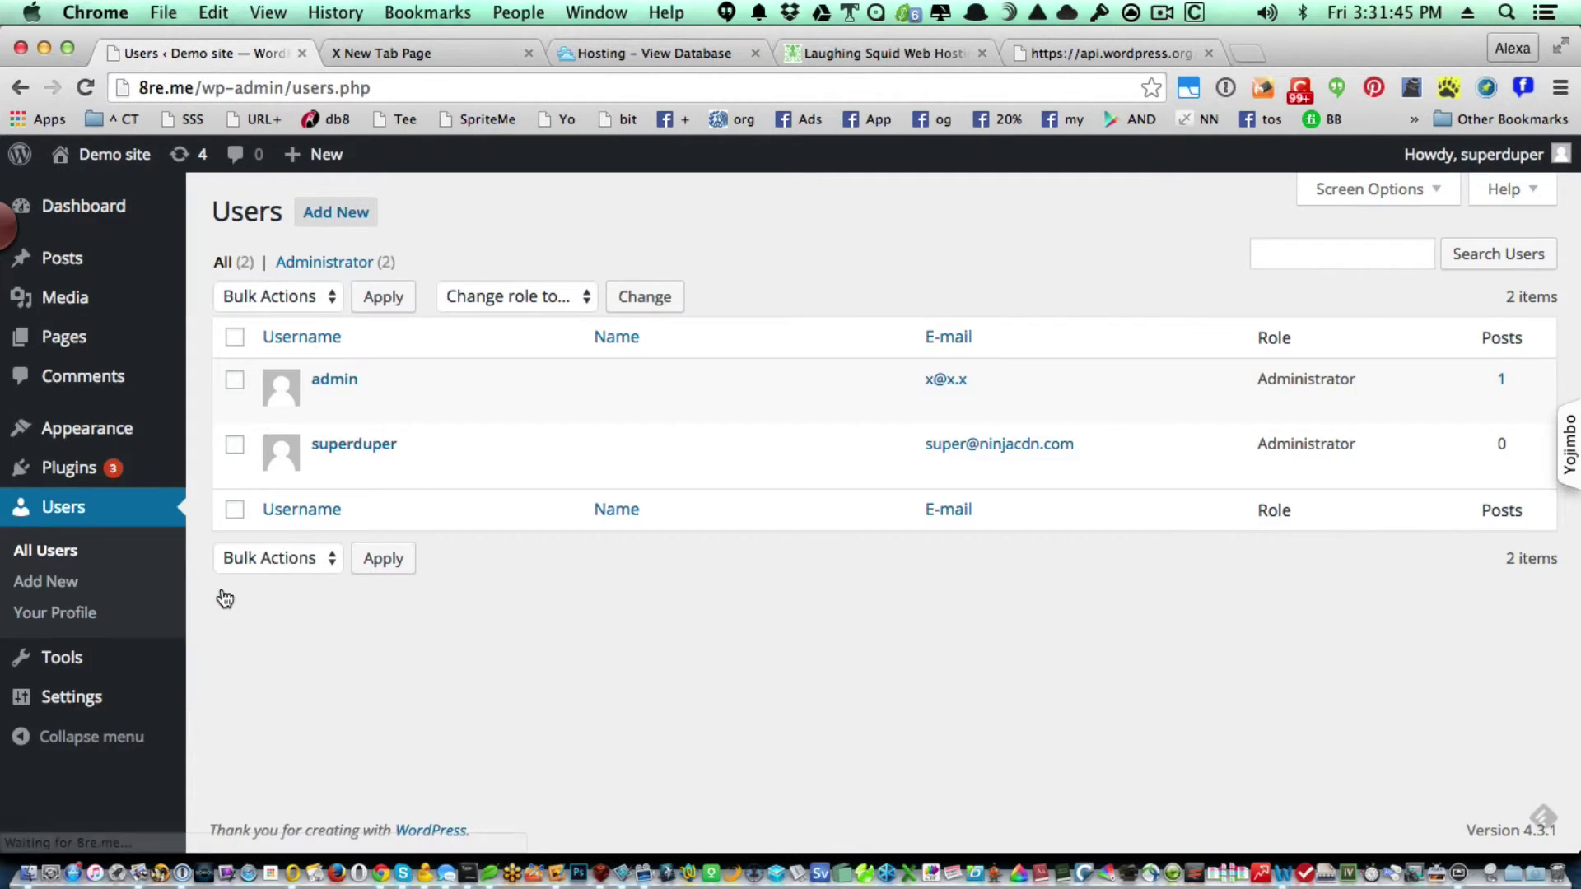
Delete the admin user with the 'Delete all content' option and confirm the deletion.
mouse_move(360, 381)
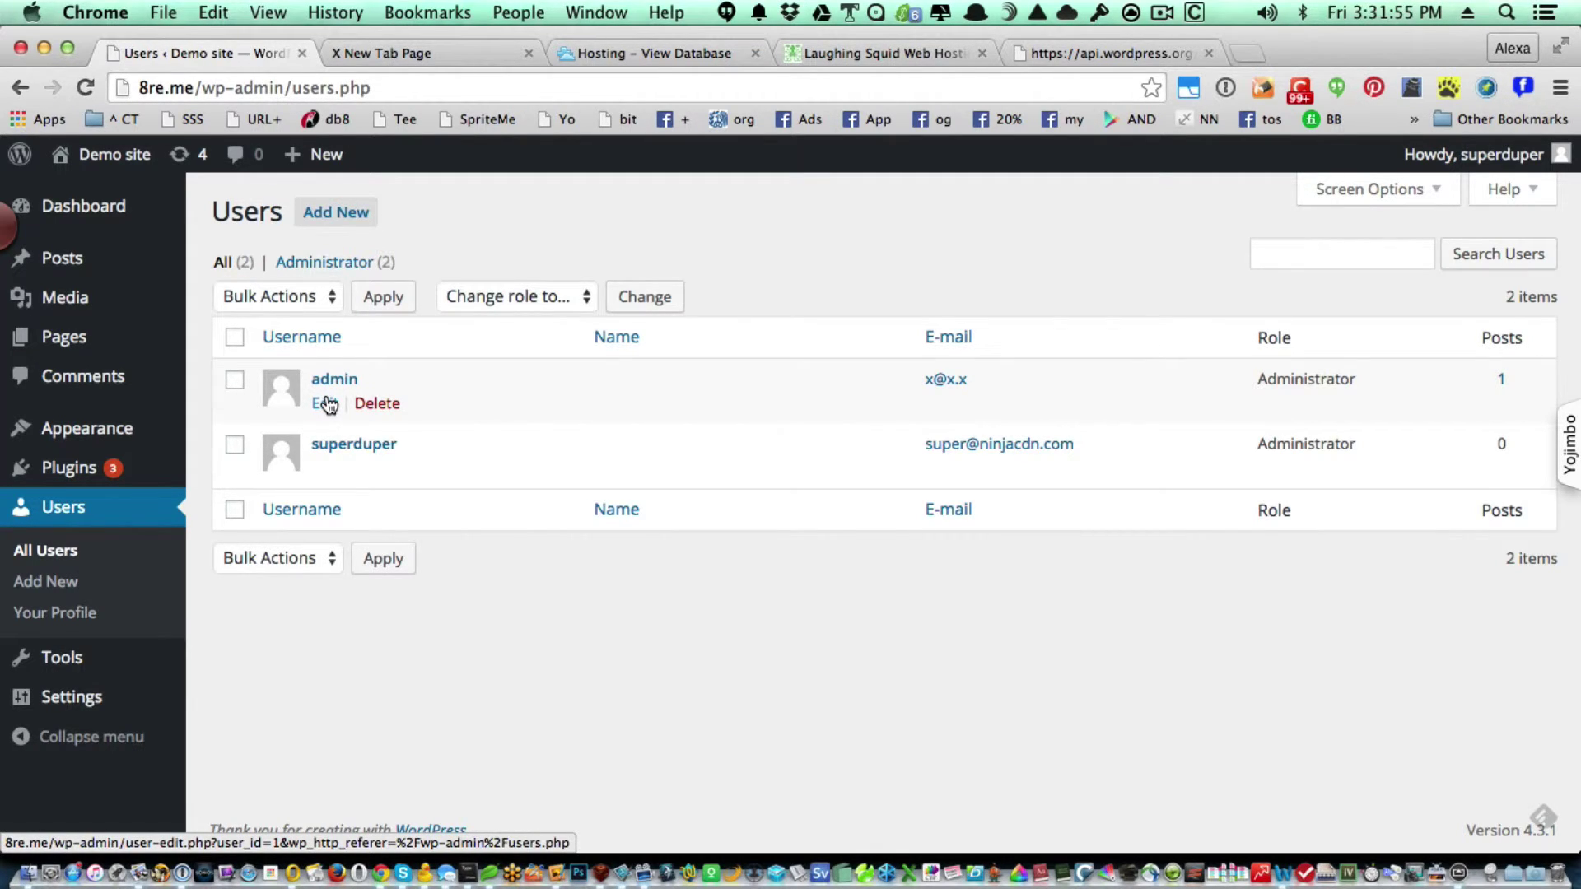
click(386, 411)
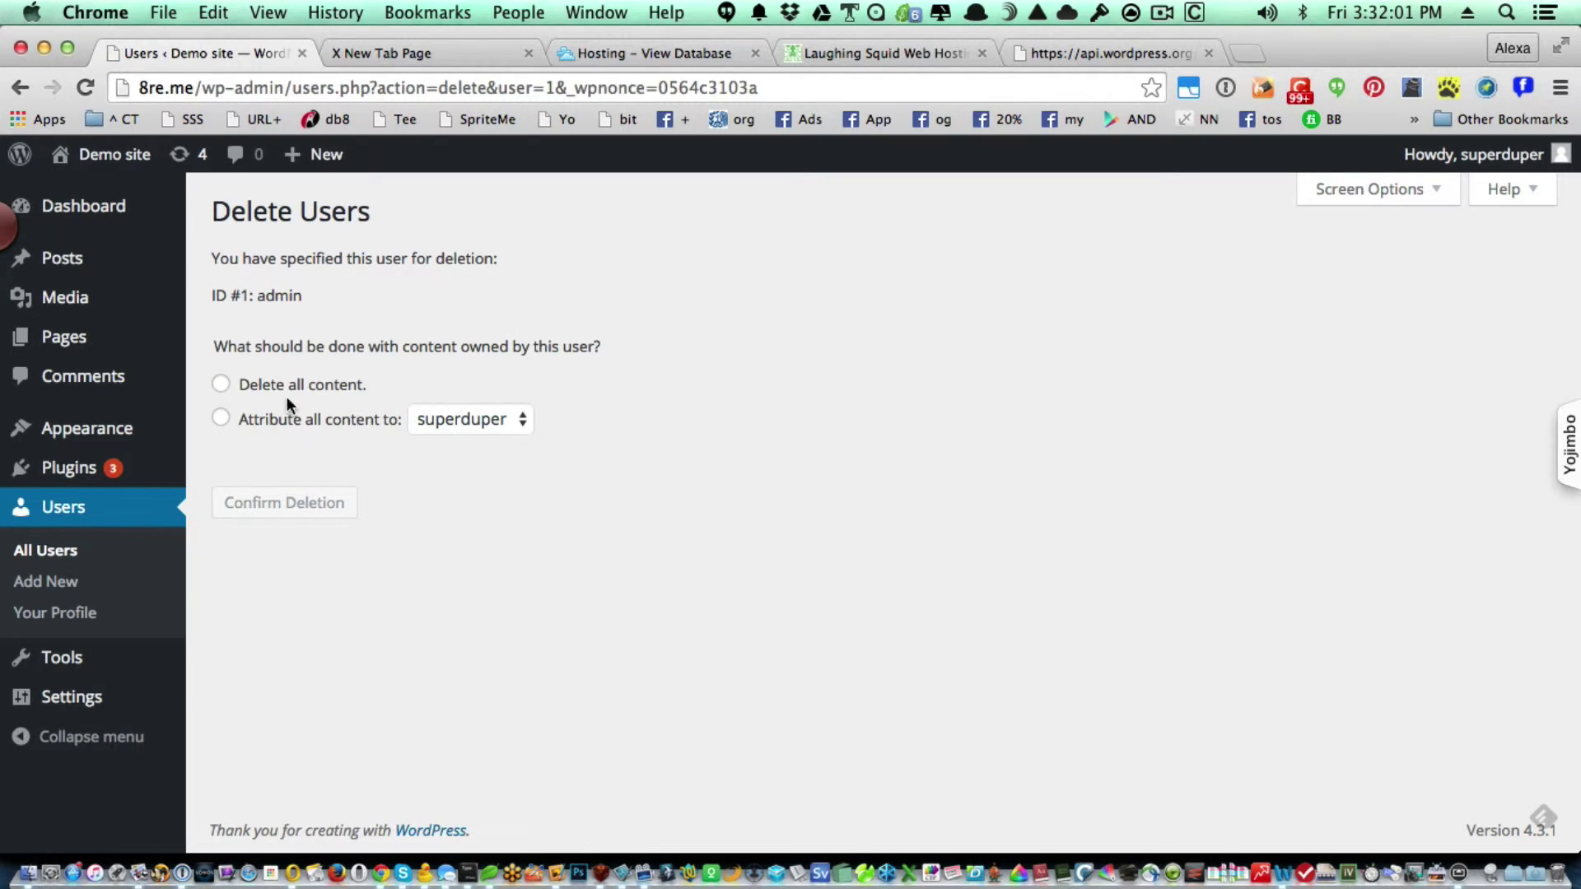
click(275, 387)
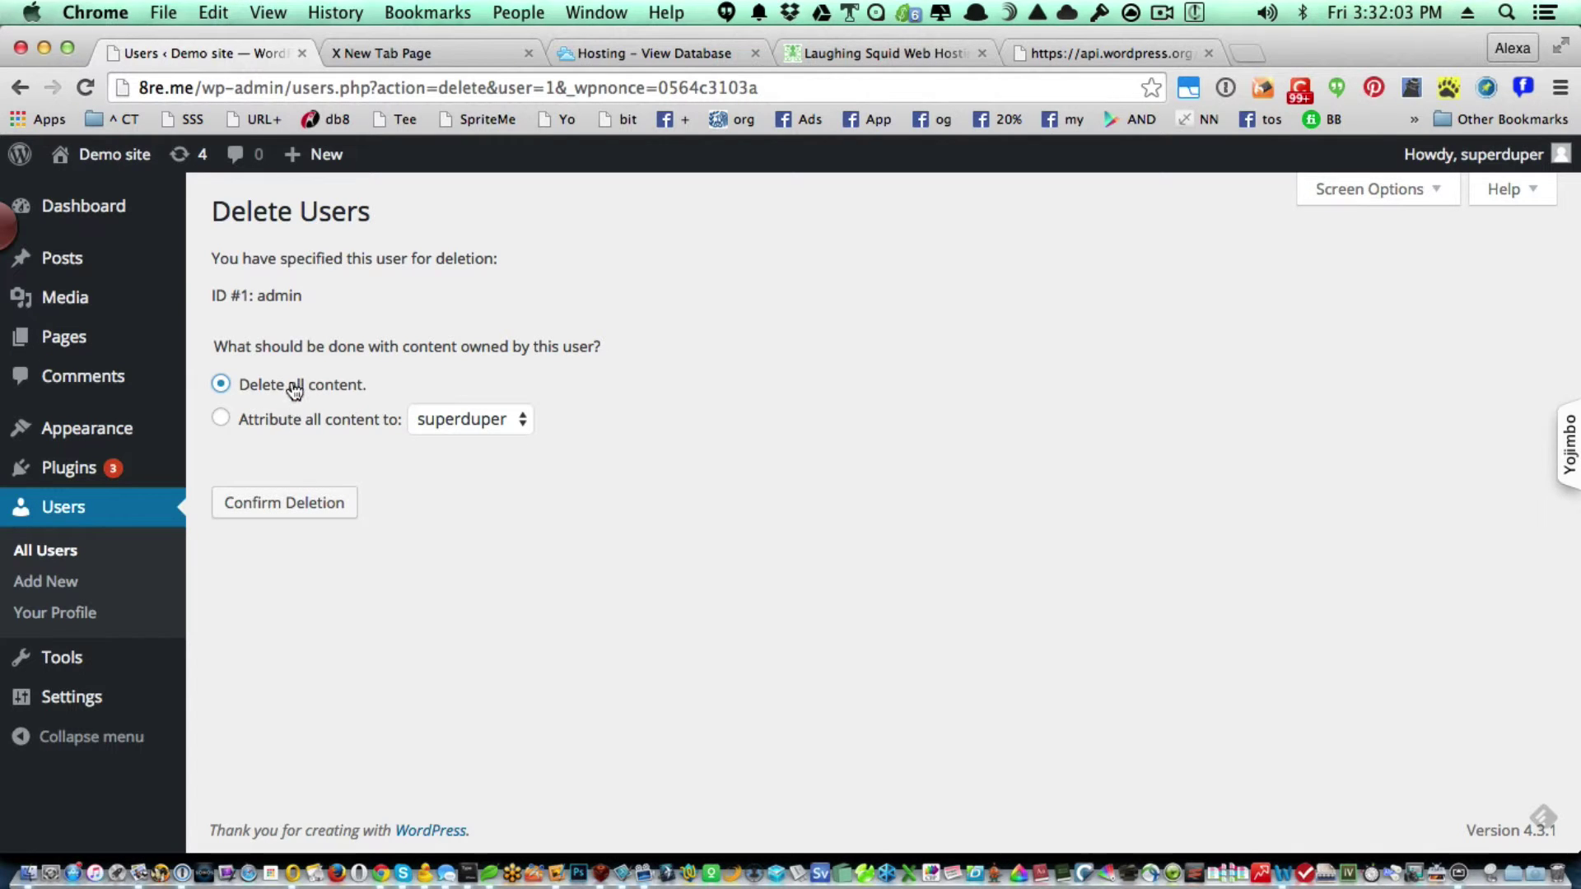
click(275, 502)
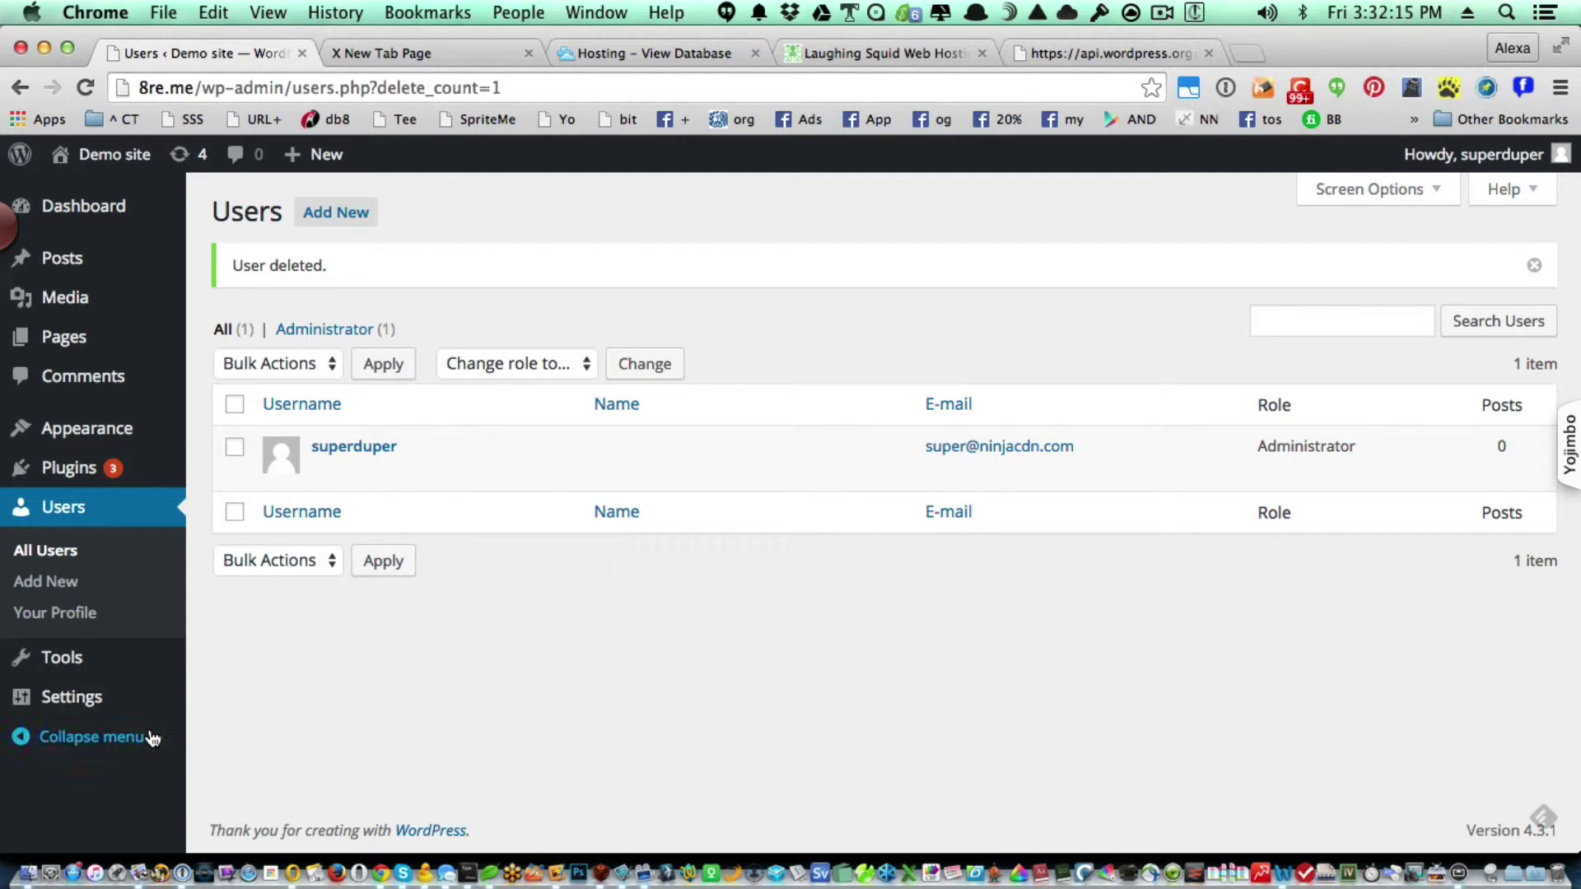
mouse_move(80, 705)
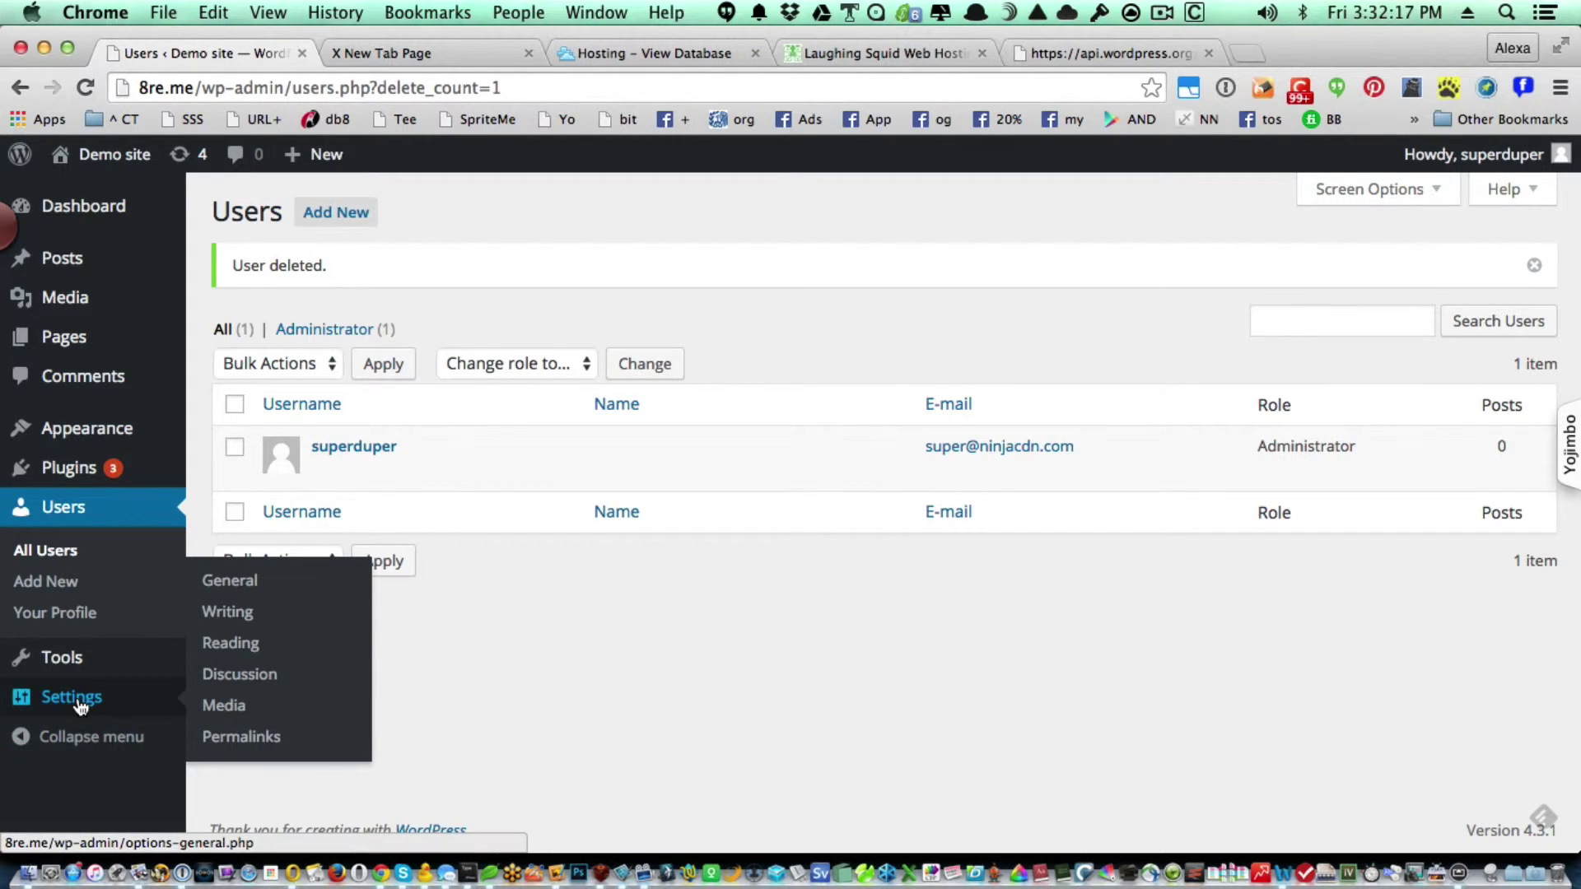
Switch the permalink structure to Post name and save it.
click(263, 740)
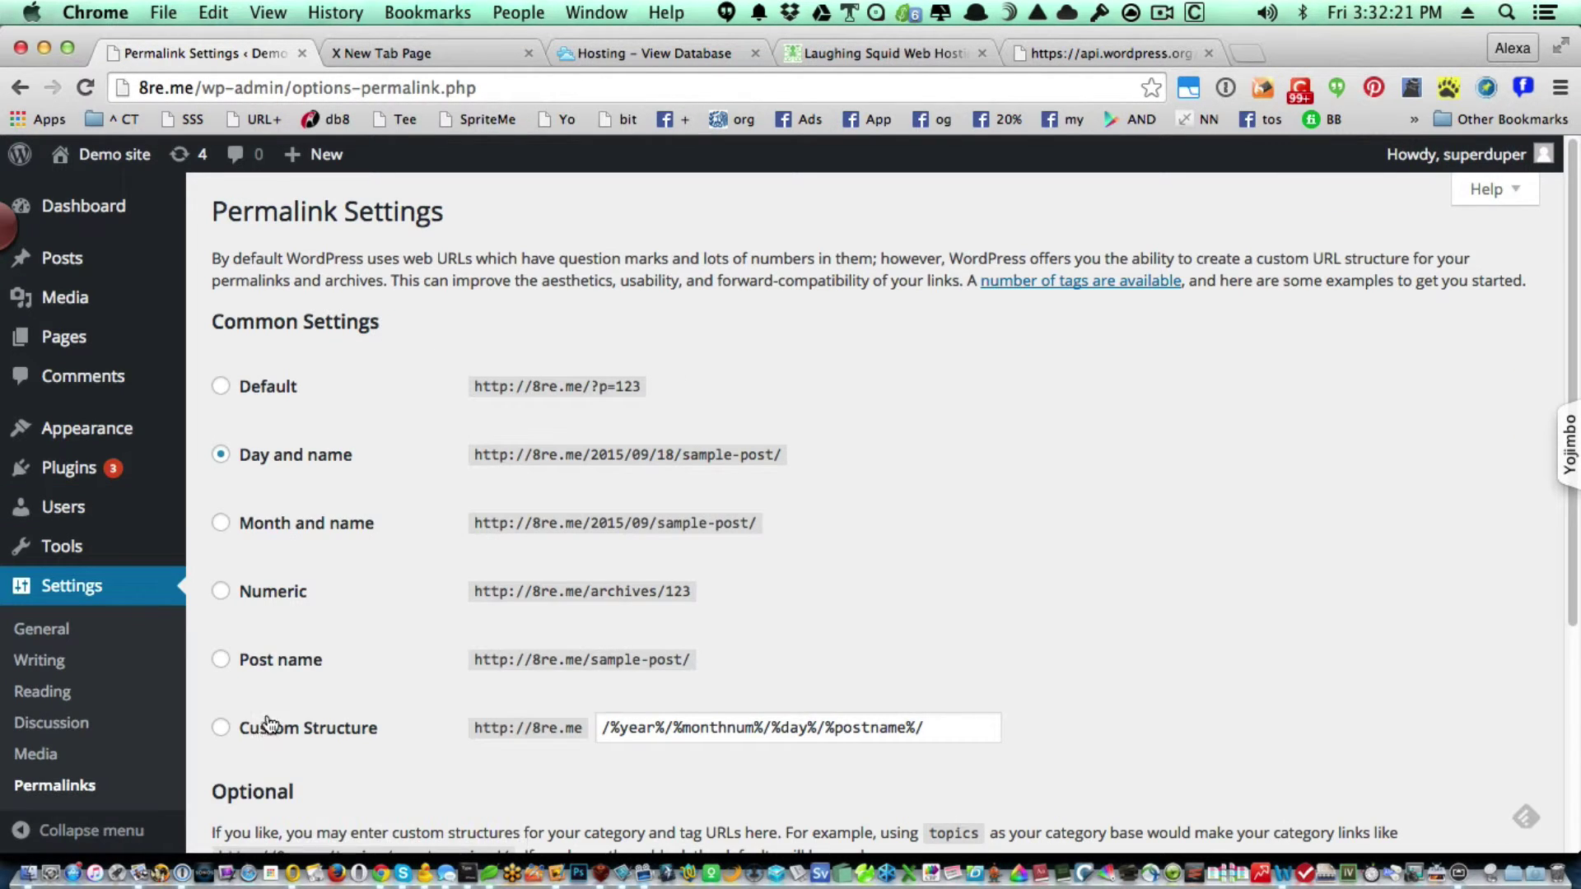
click(302, 661)
scroll(299, 654, down, 5)
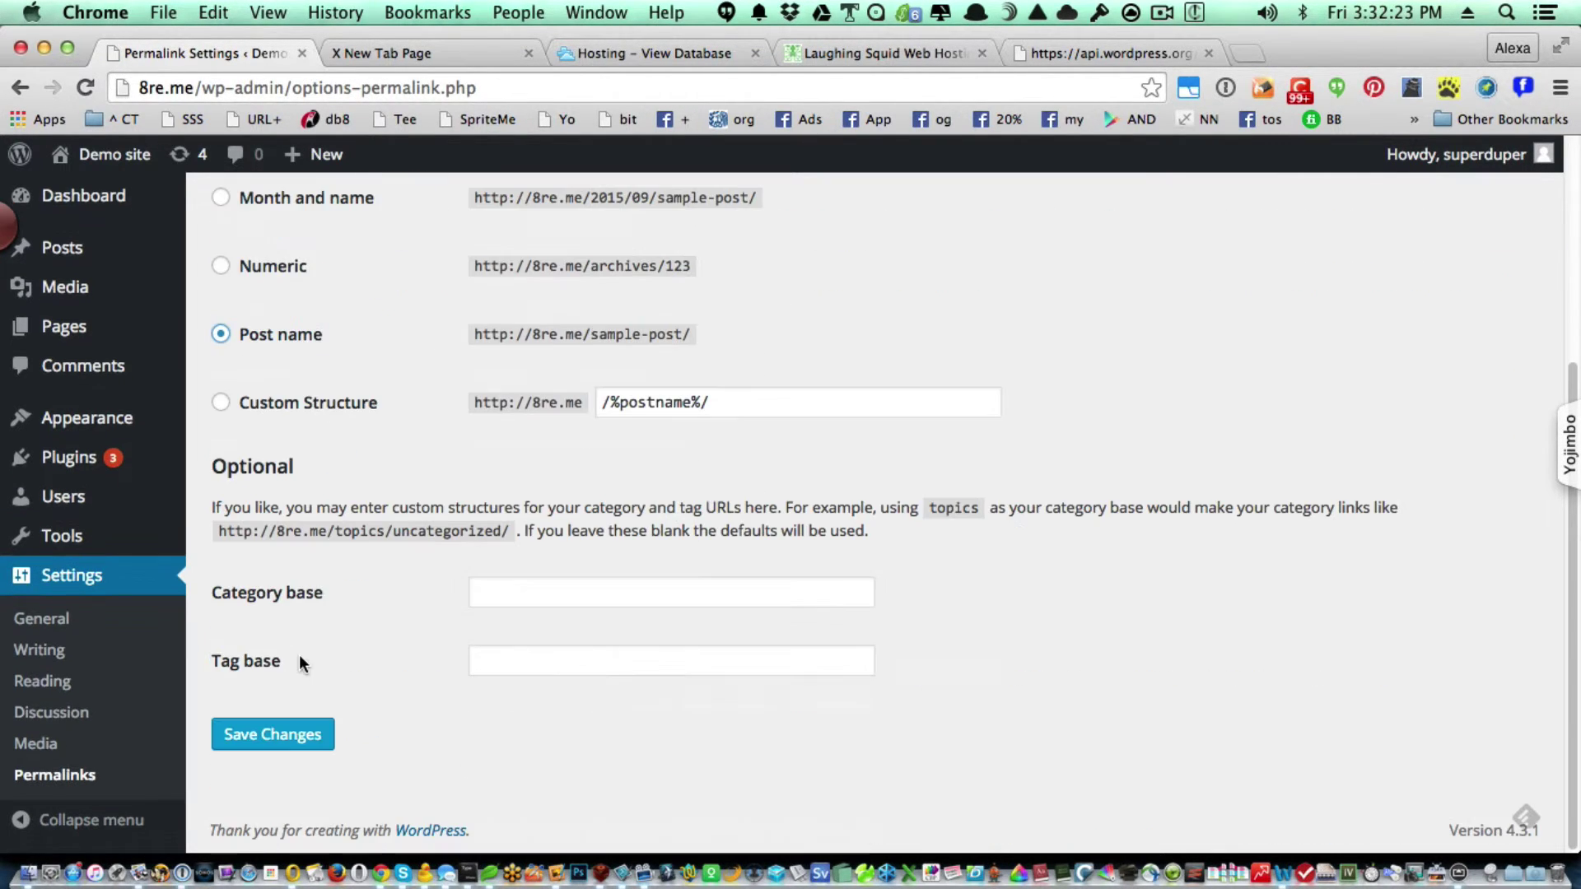
click(290, 747)
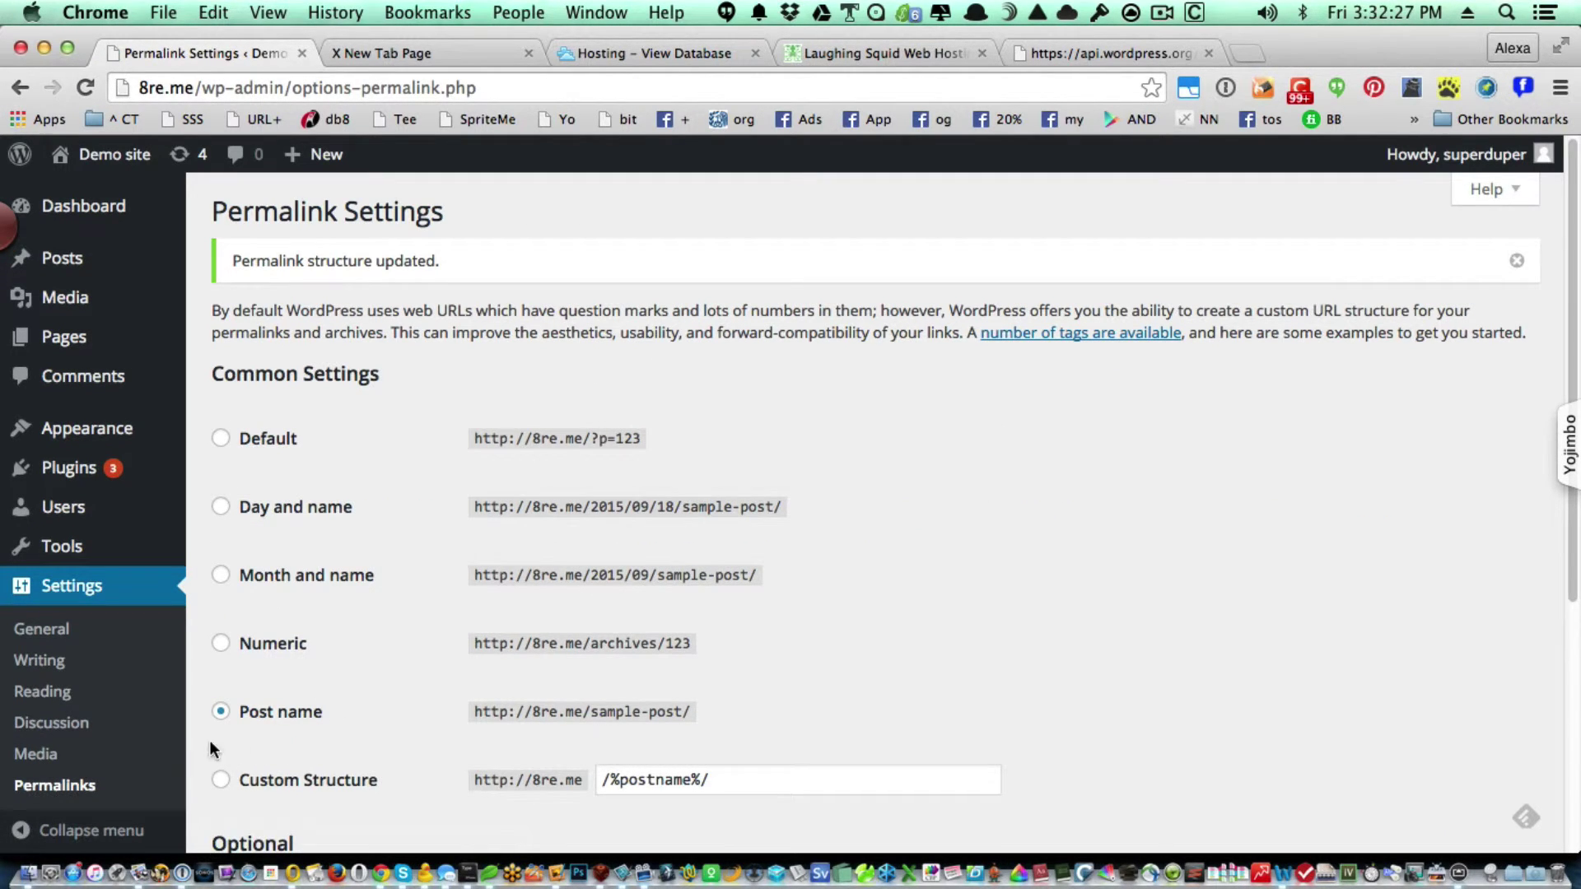
Set the medium image max width and height to 350 and save the media settings.
click(61, 759)
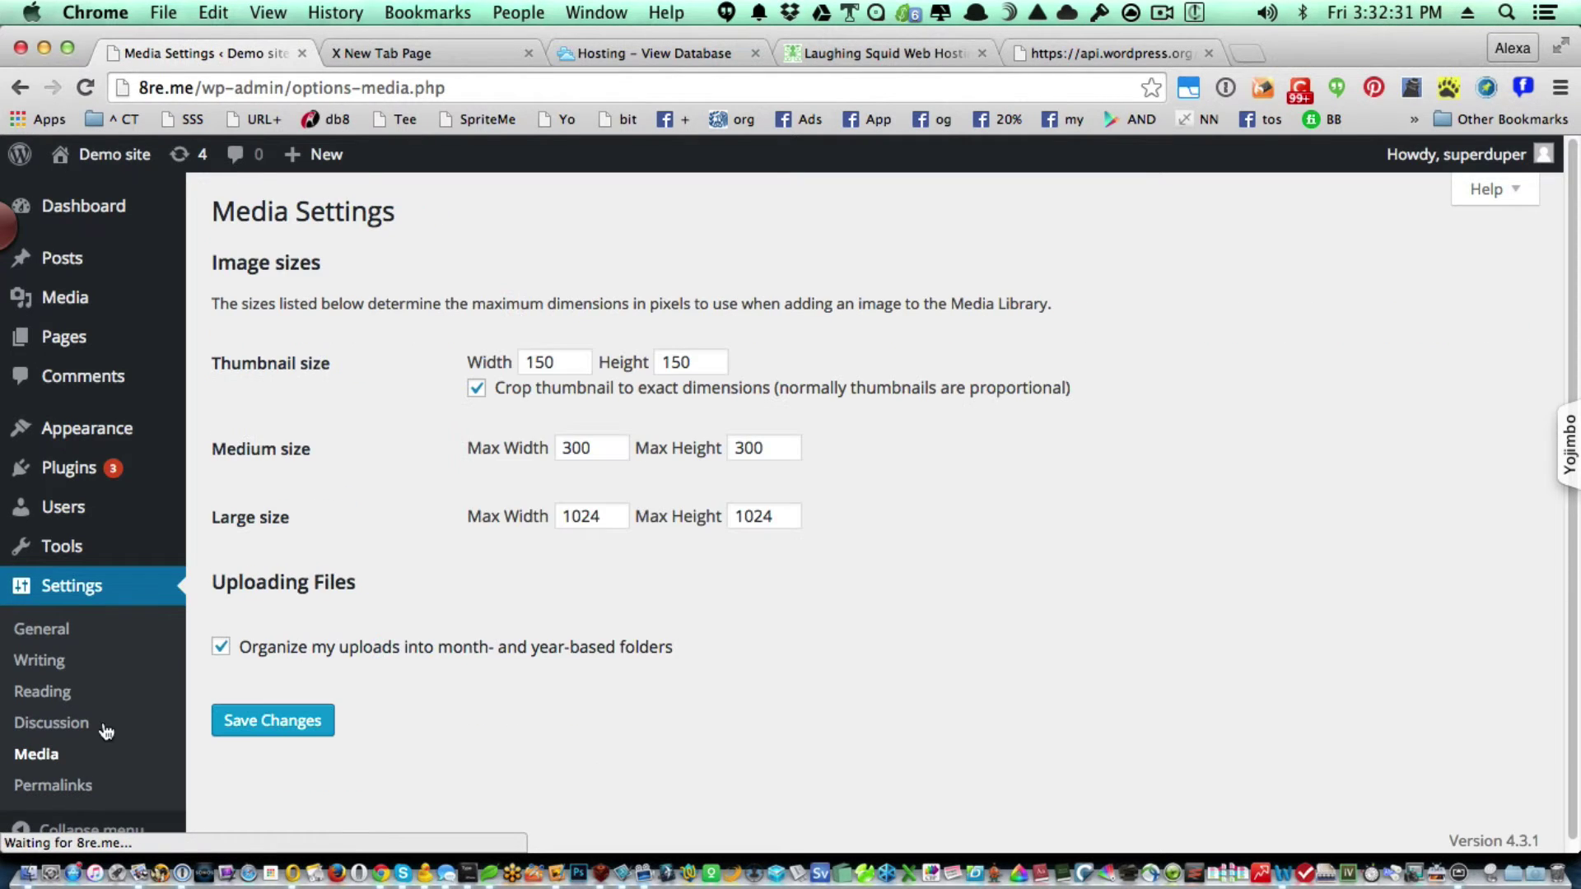
click(581, 448)
double_click(582, 448)
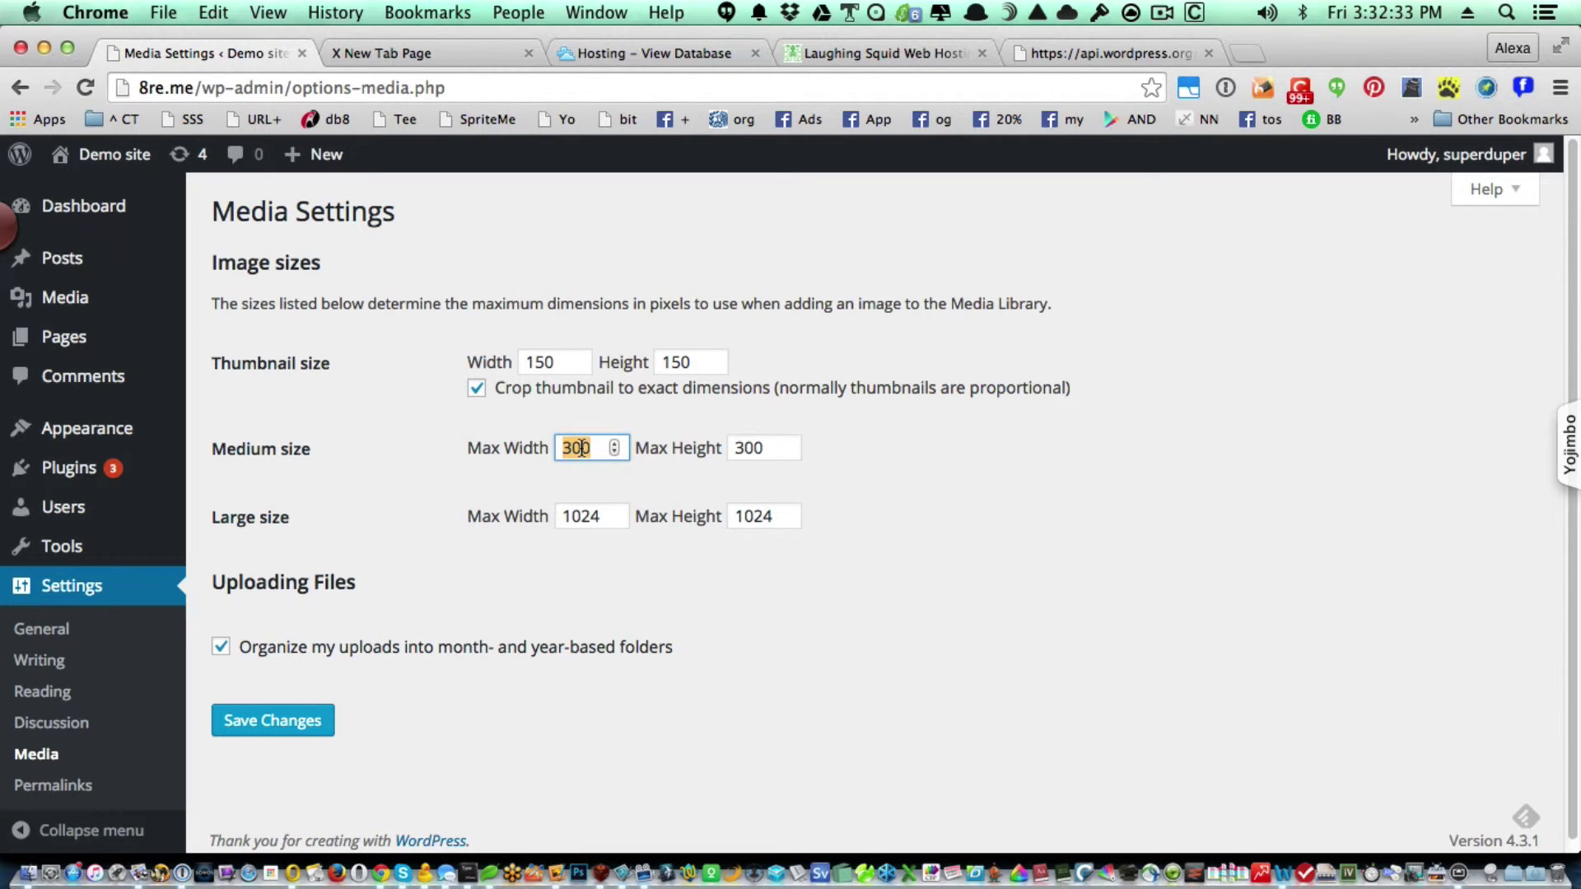
text(350)
key(Tab)
text(350)
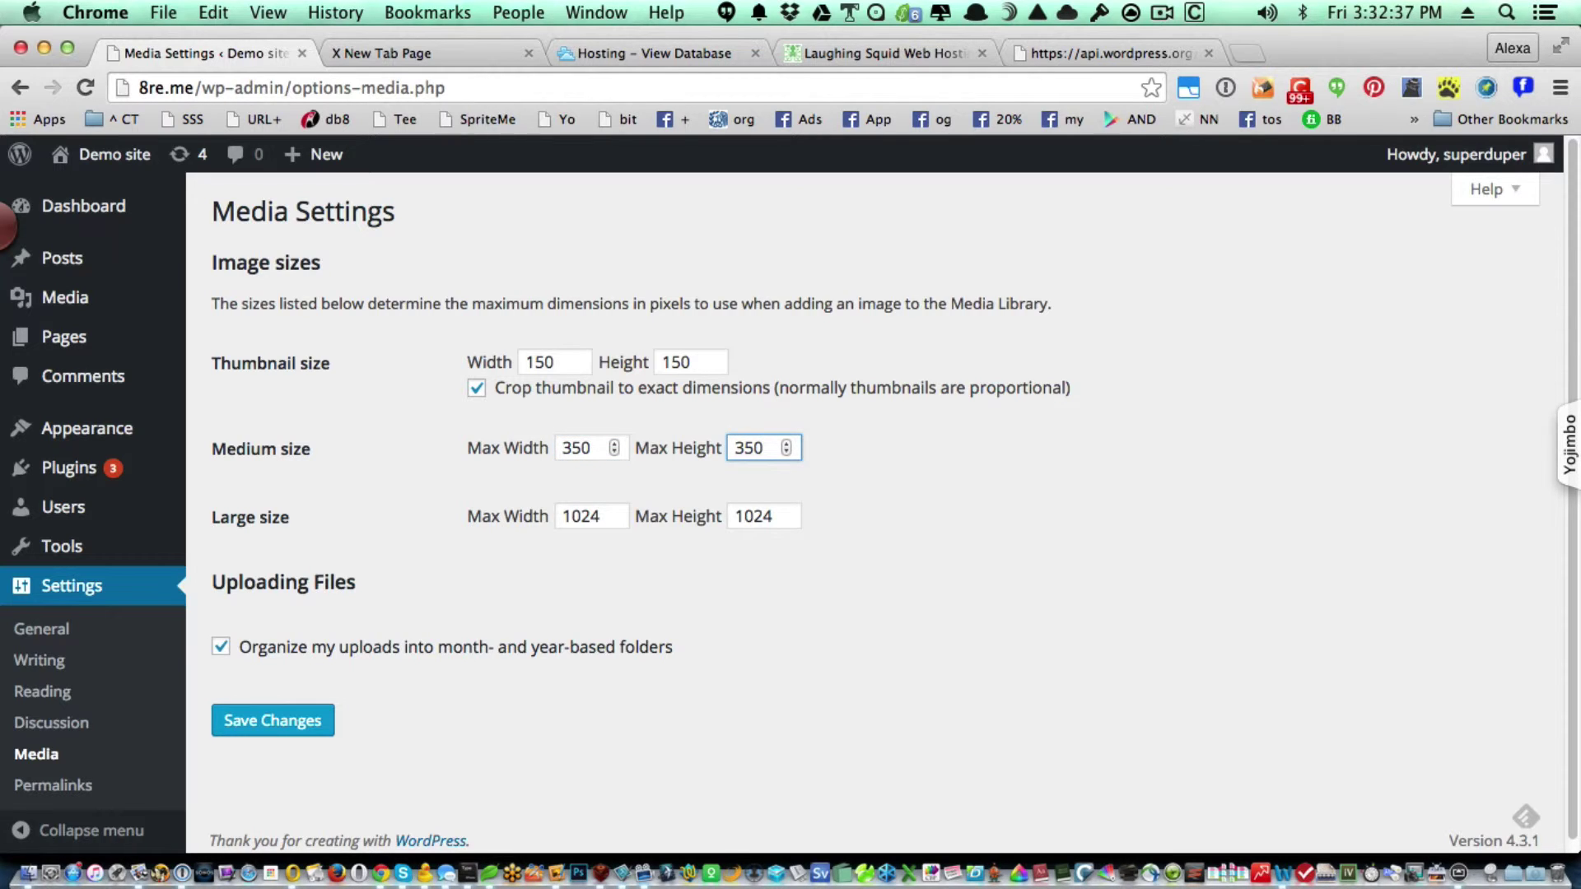
click(303, 723)
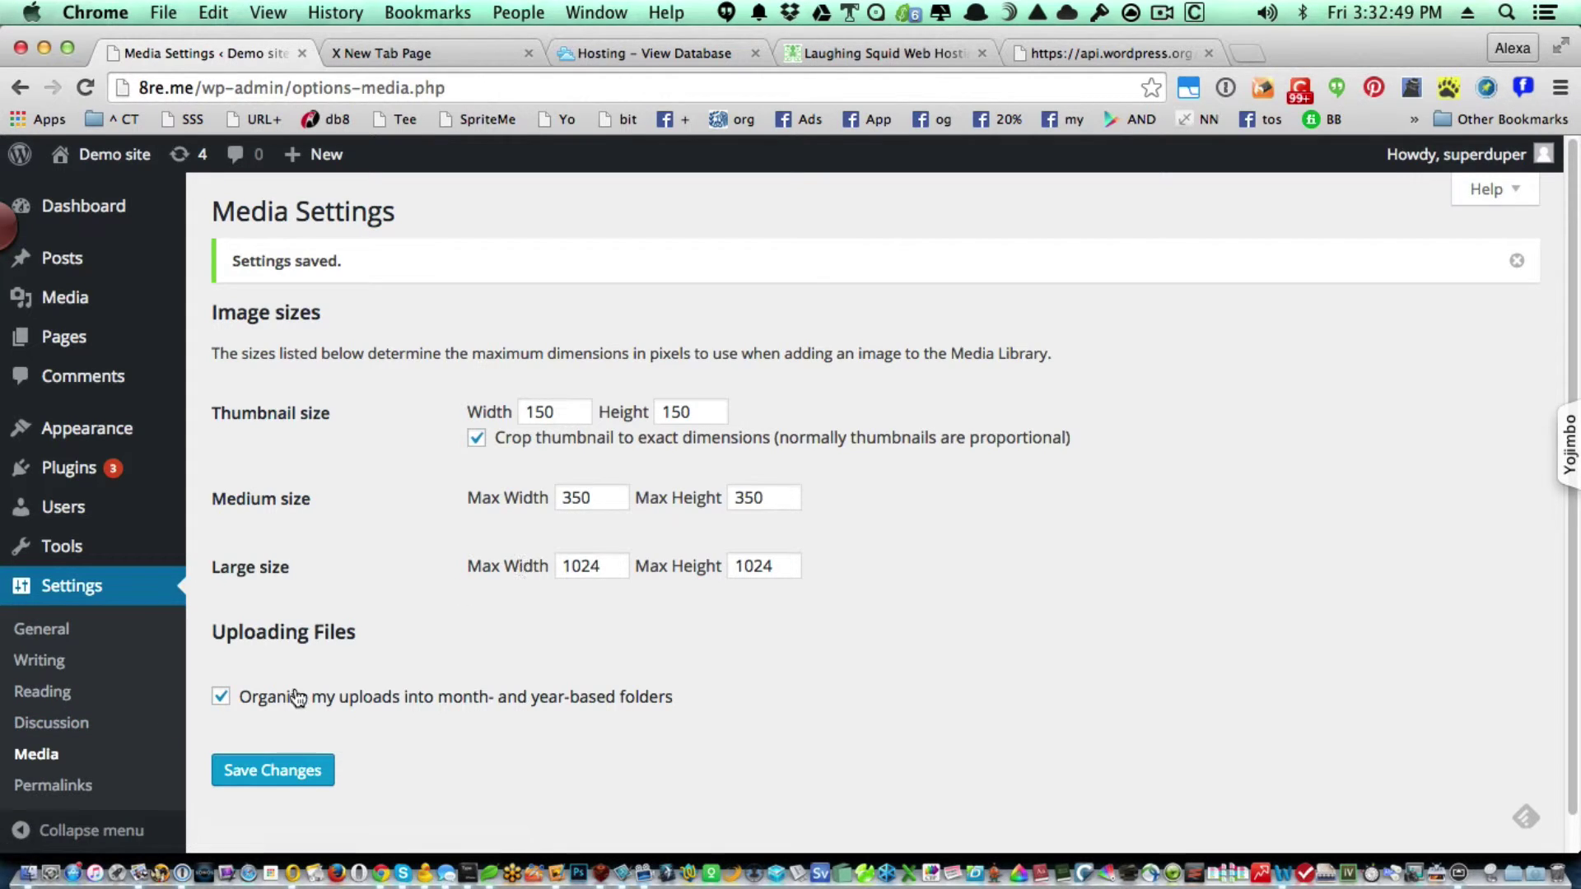
click(42, 632)
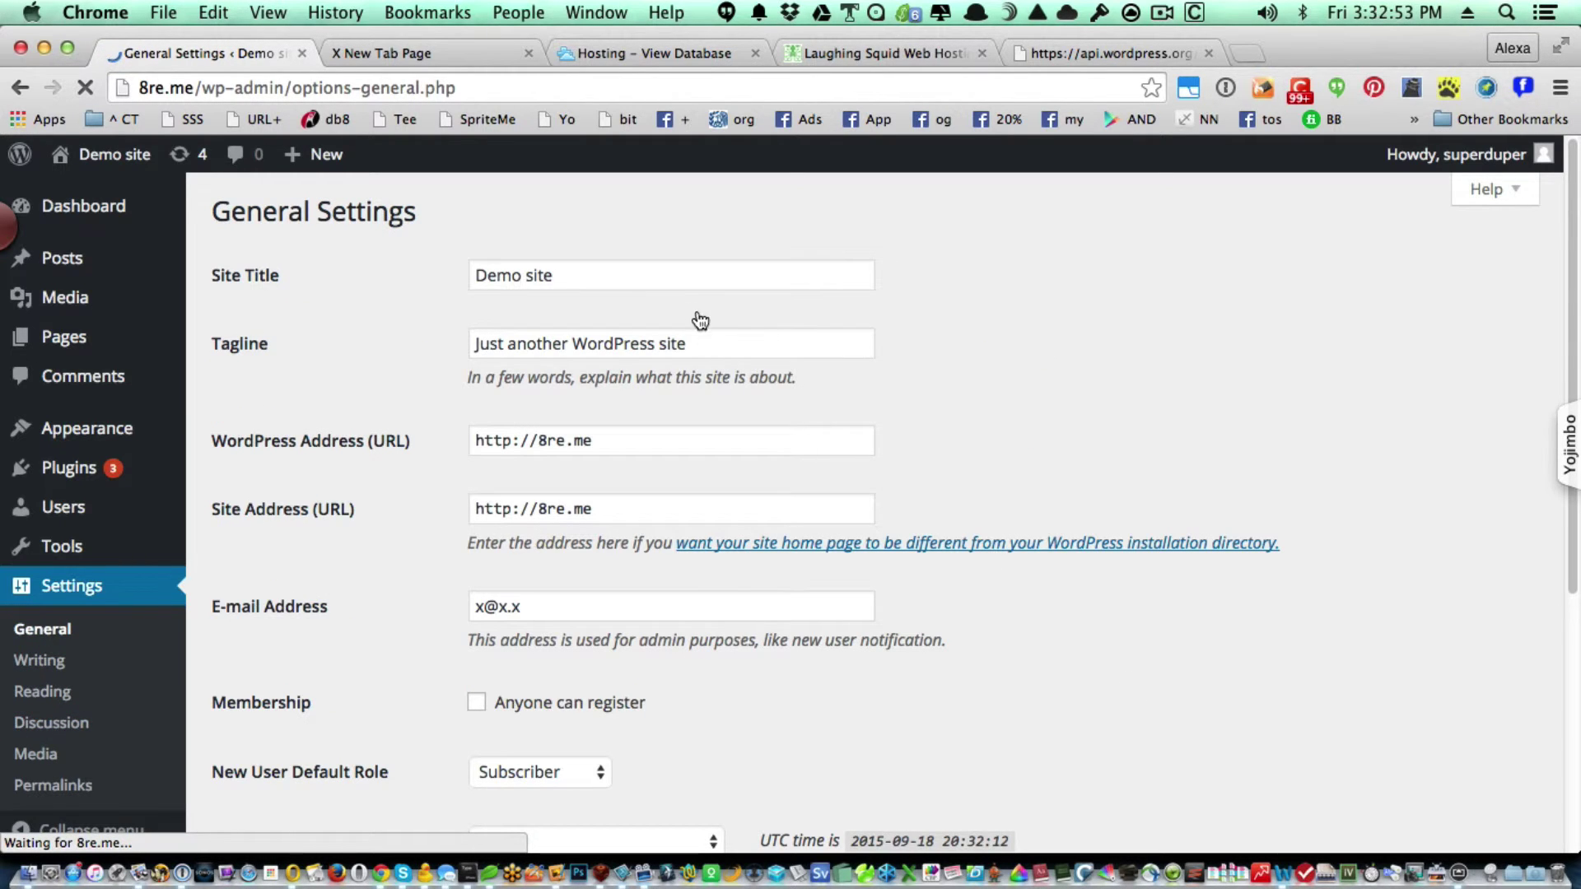
Empty the Tagline field, pick Chicago as the timezone, and save the general settings.
click(674, 275)
key(Tab)
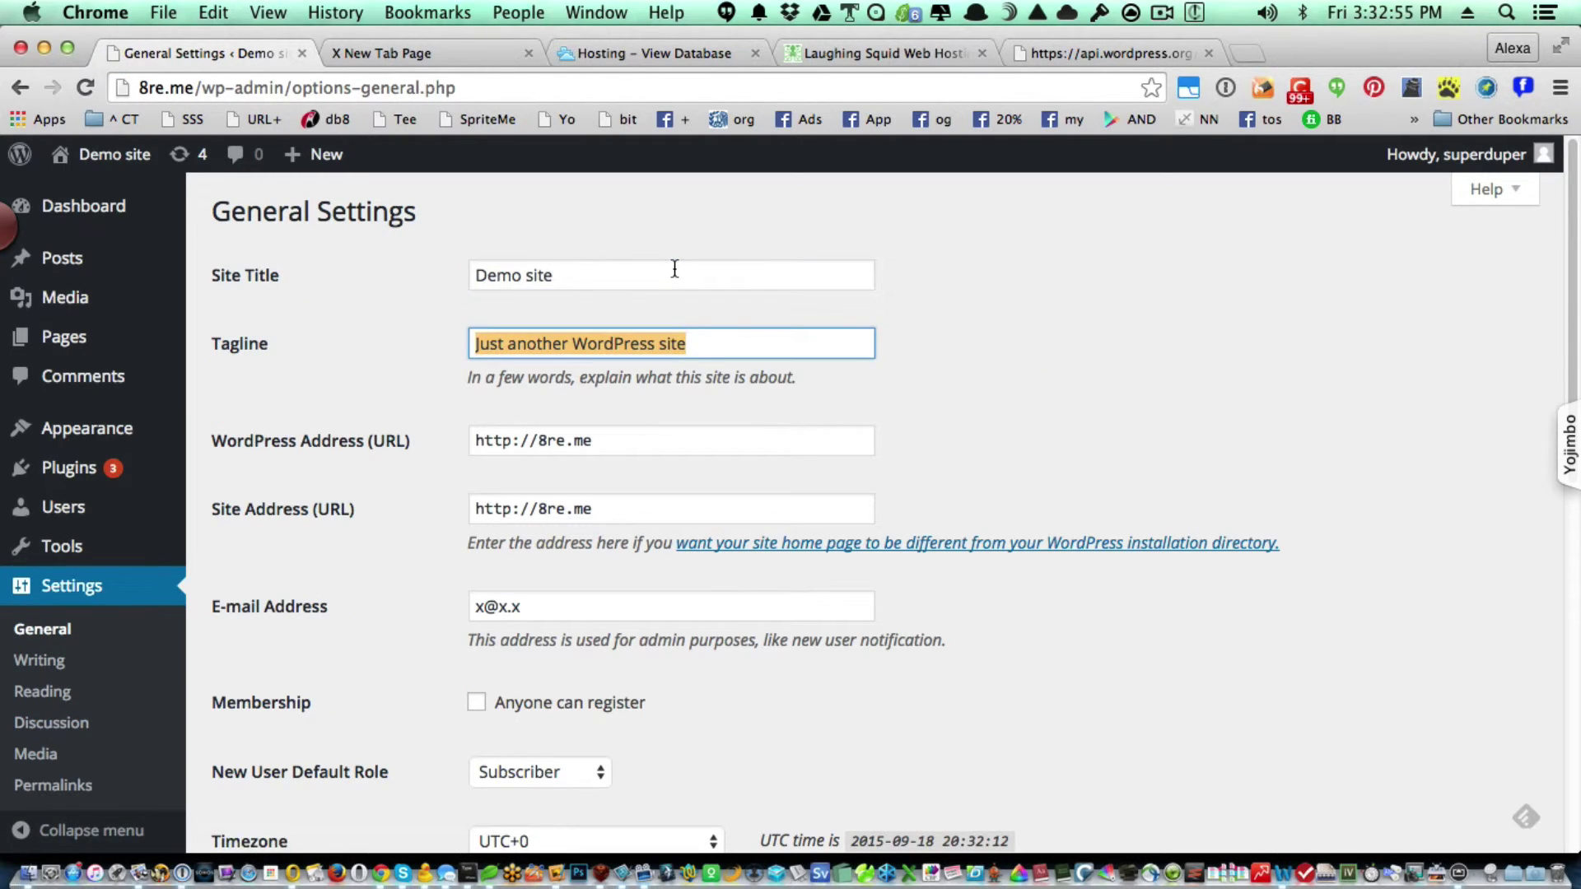
key(BackSpace)
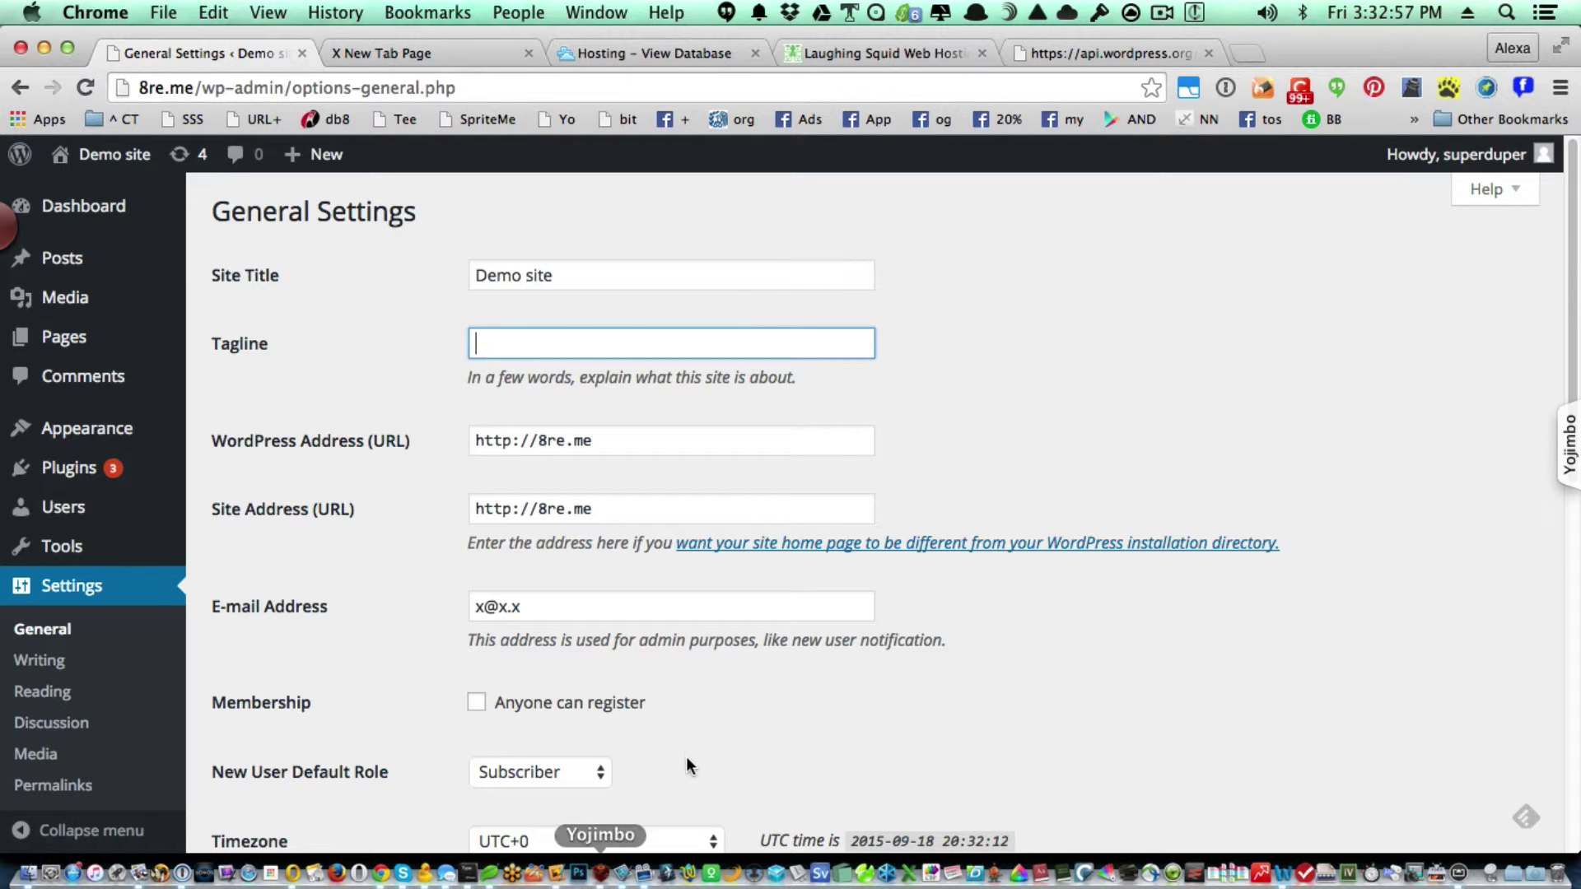
scroll(690, 737, down, 5)
click(638, 650)
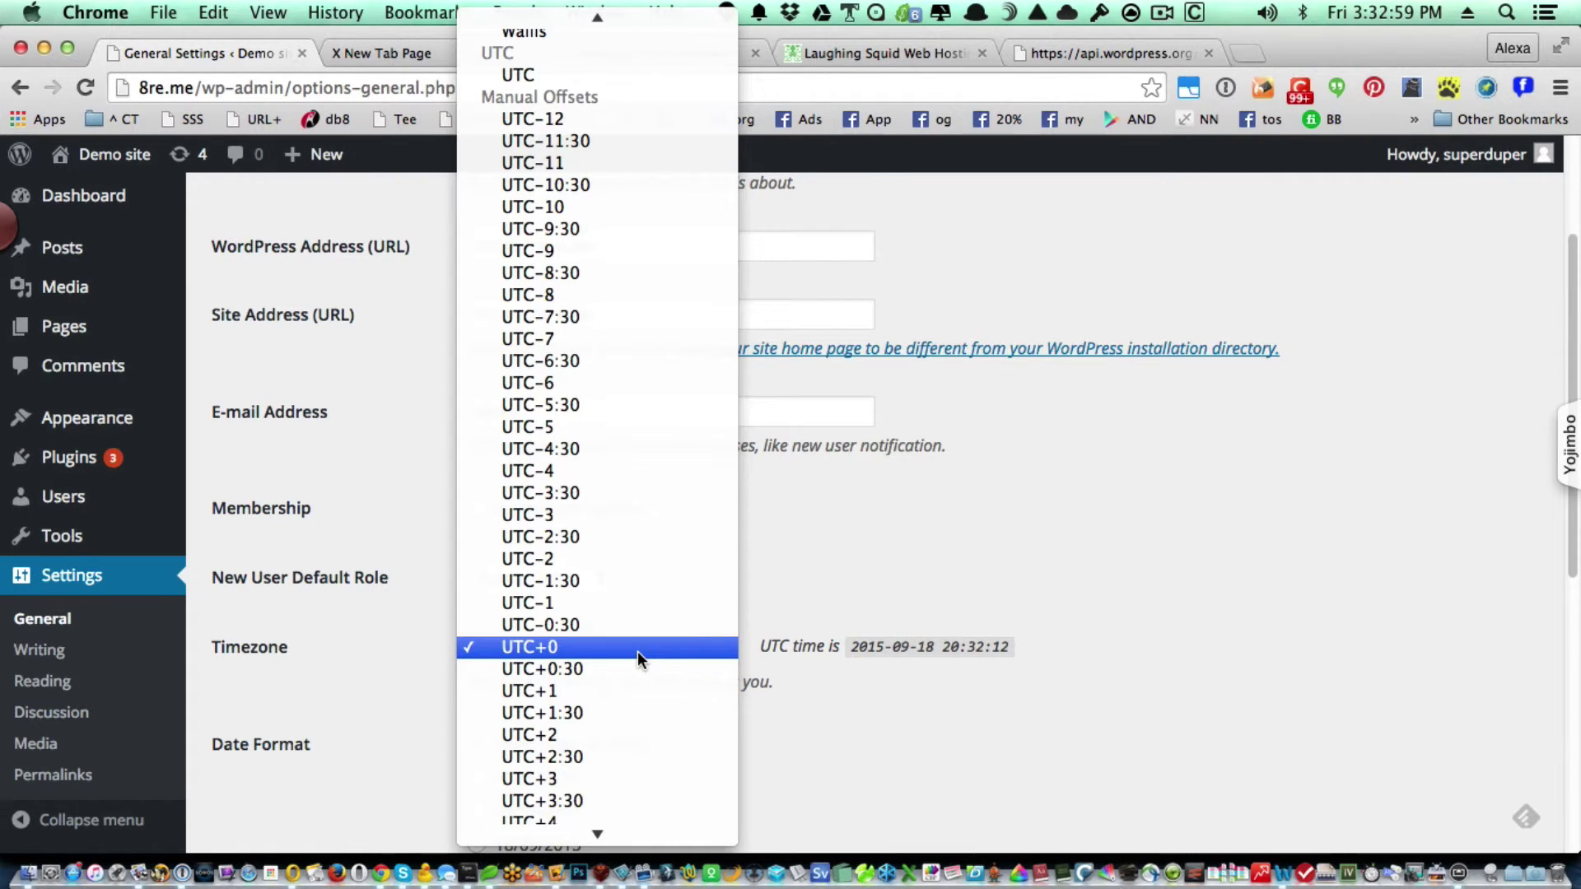
text(asu)
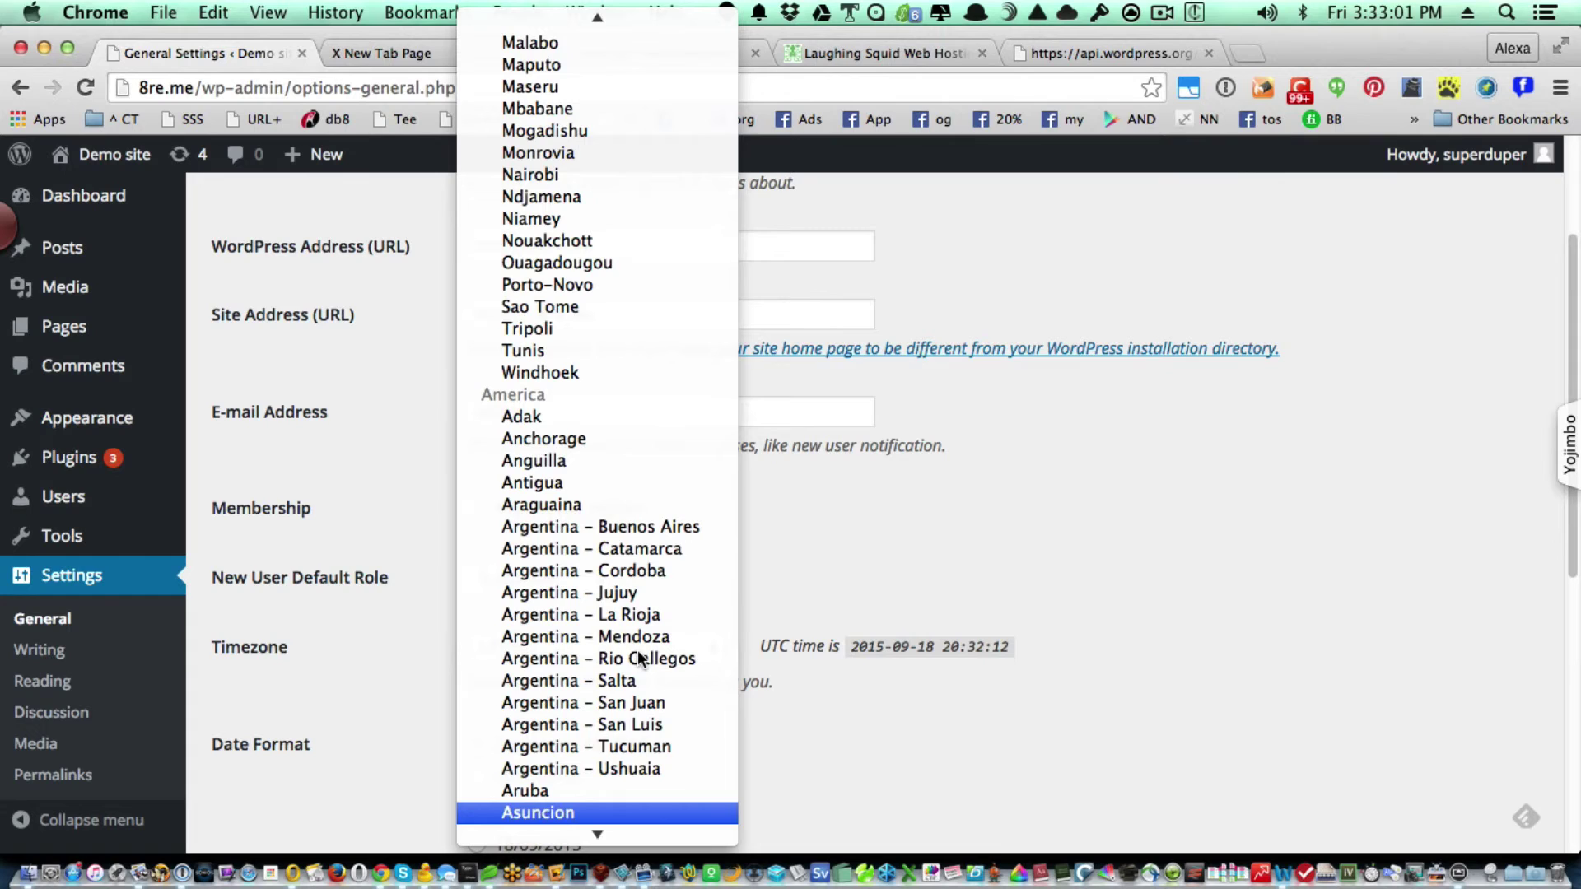
text(a)
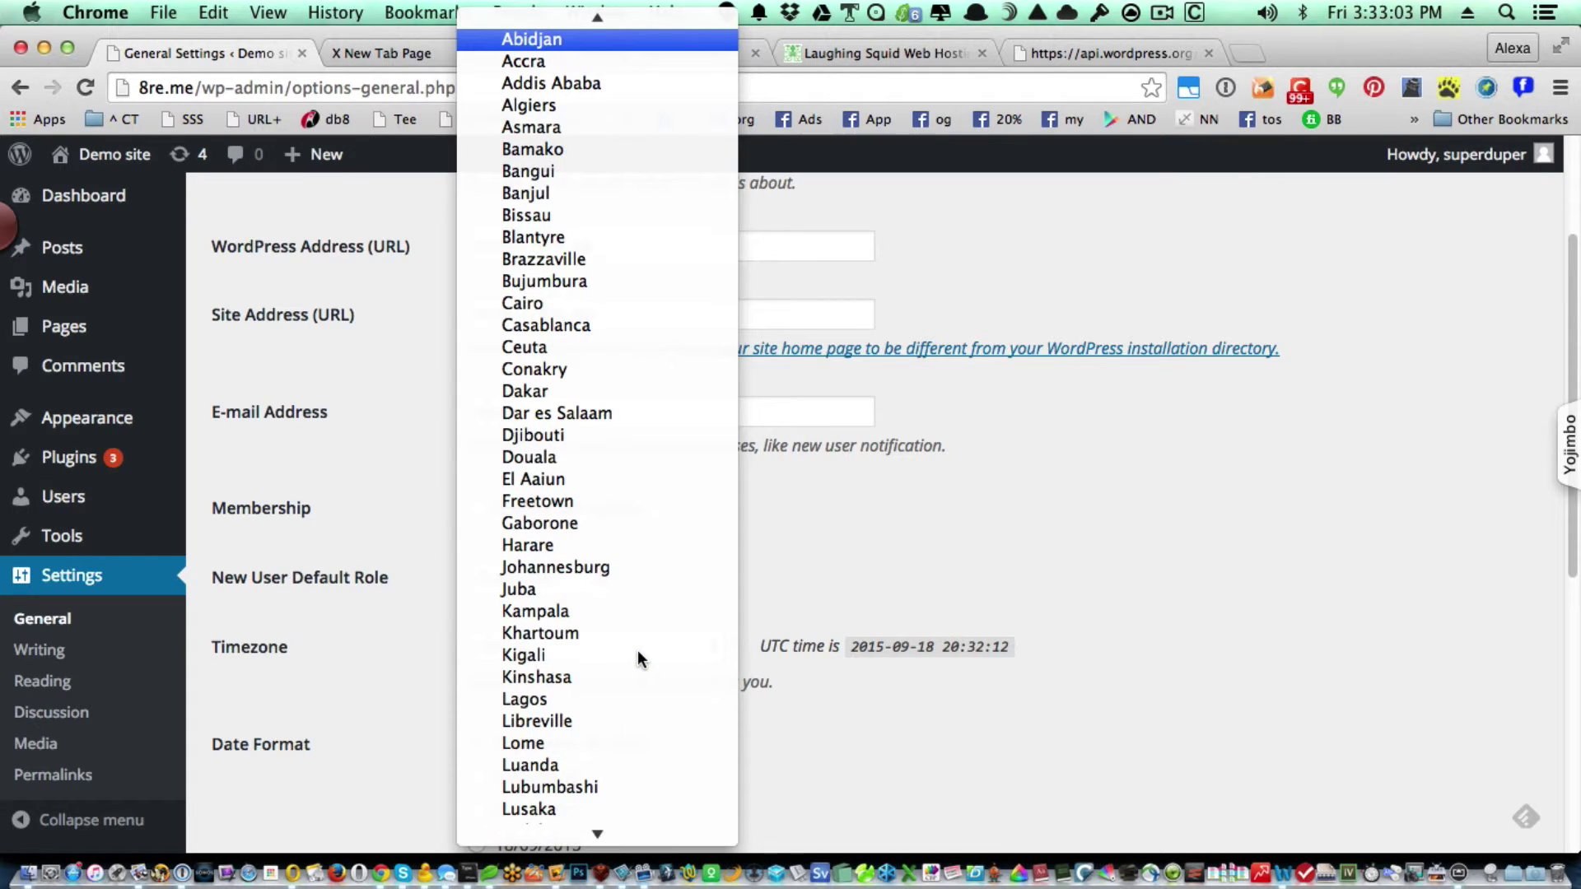
scroll(638, 650, up, 1)
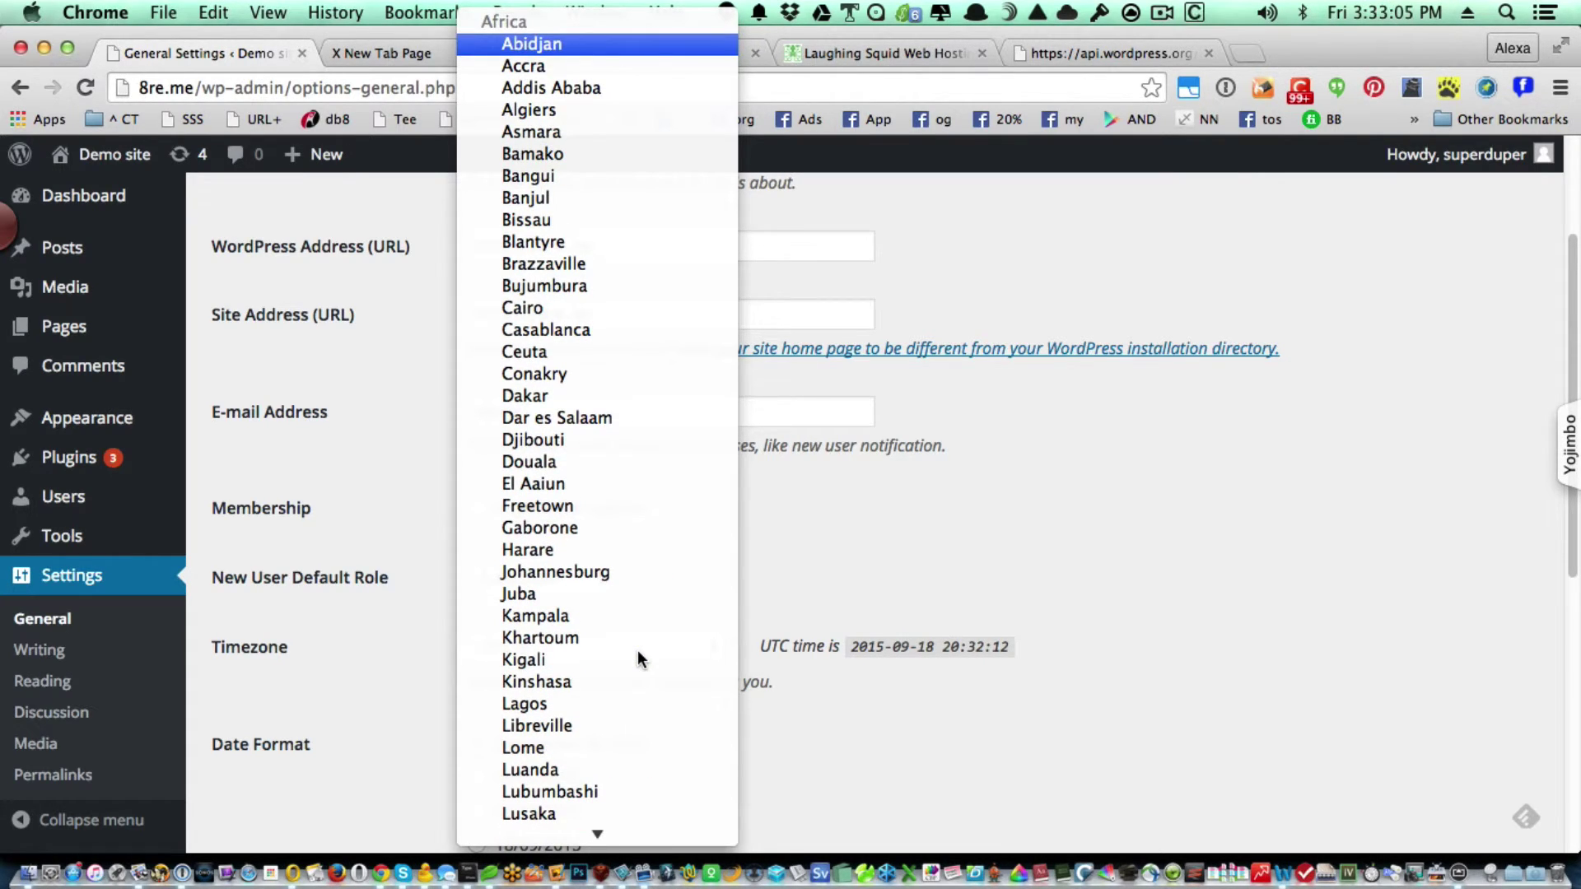
text(asugr)
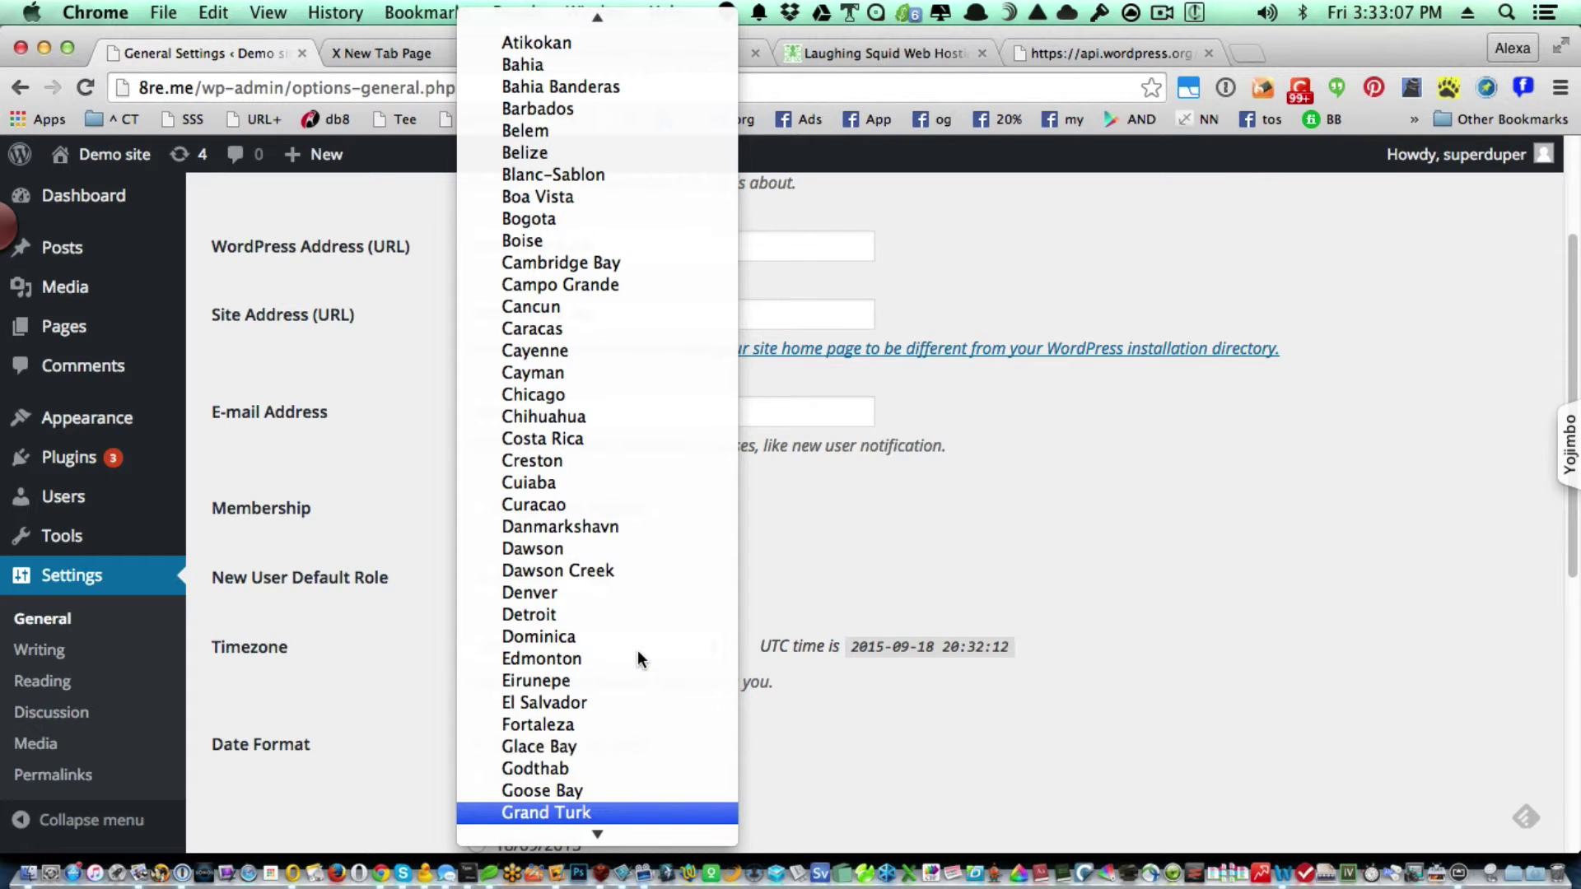
click(634, 397)
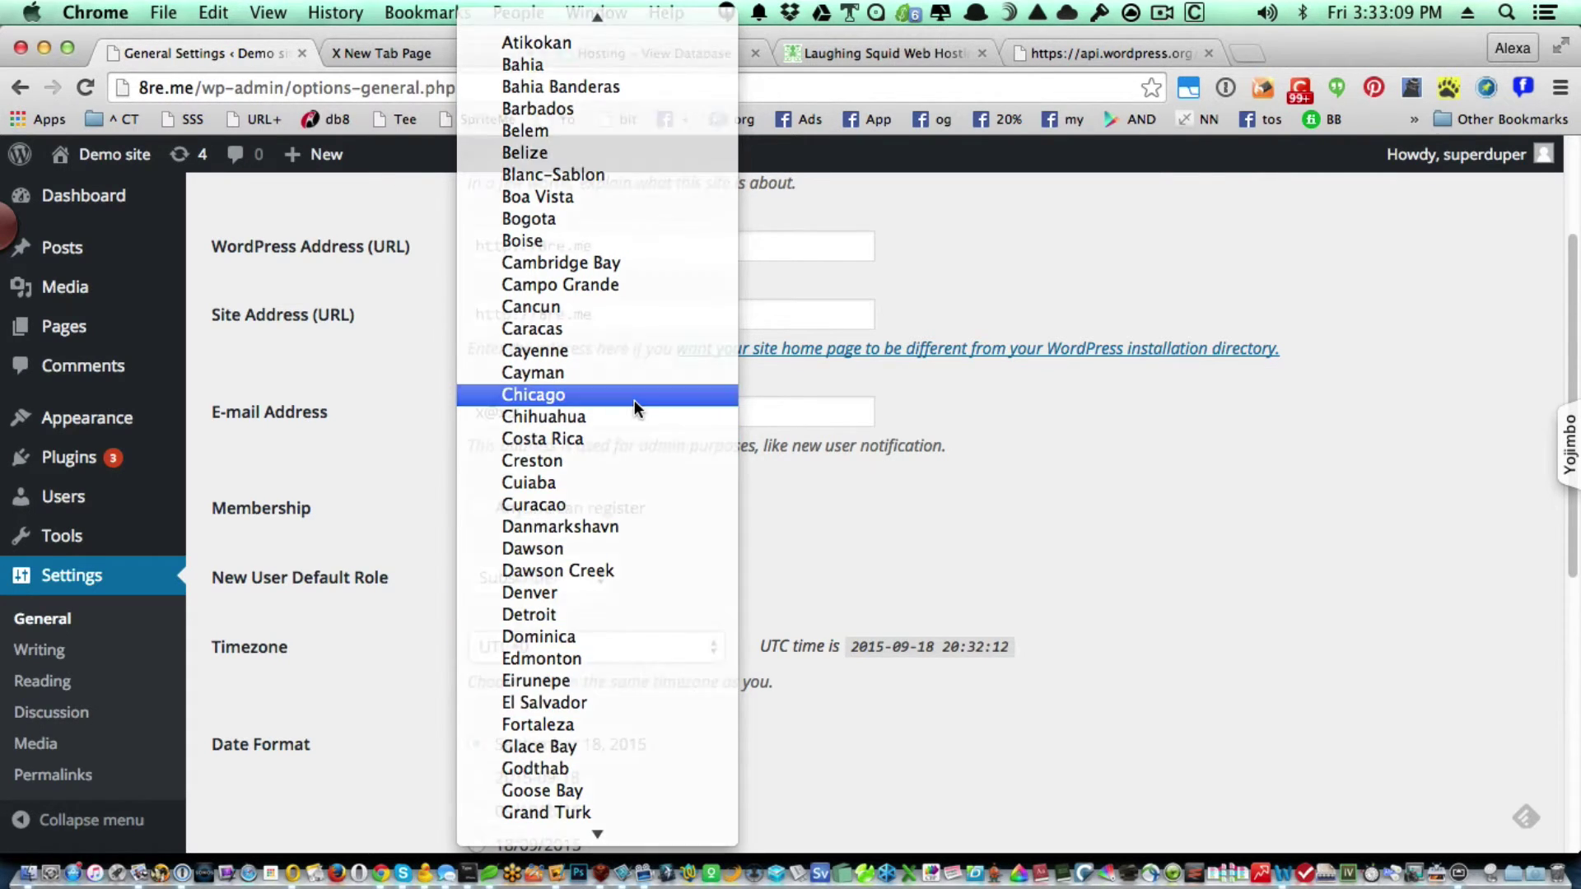
scroll(940, 736, down, 7)
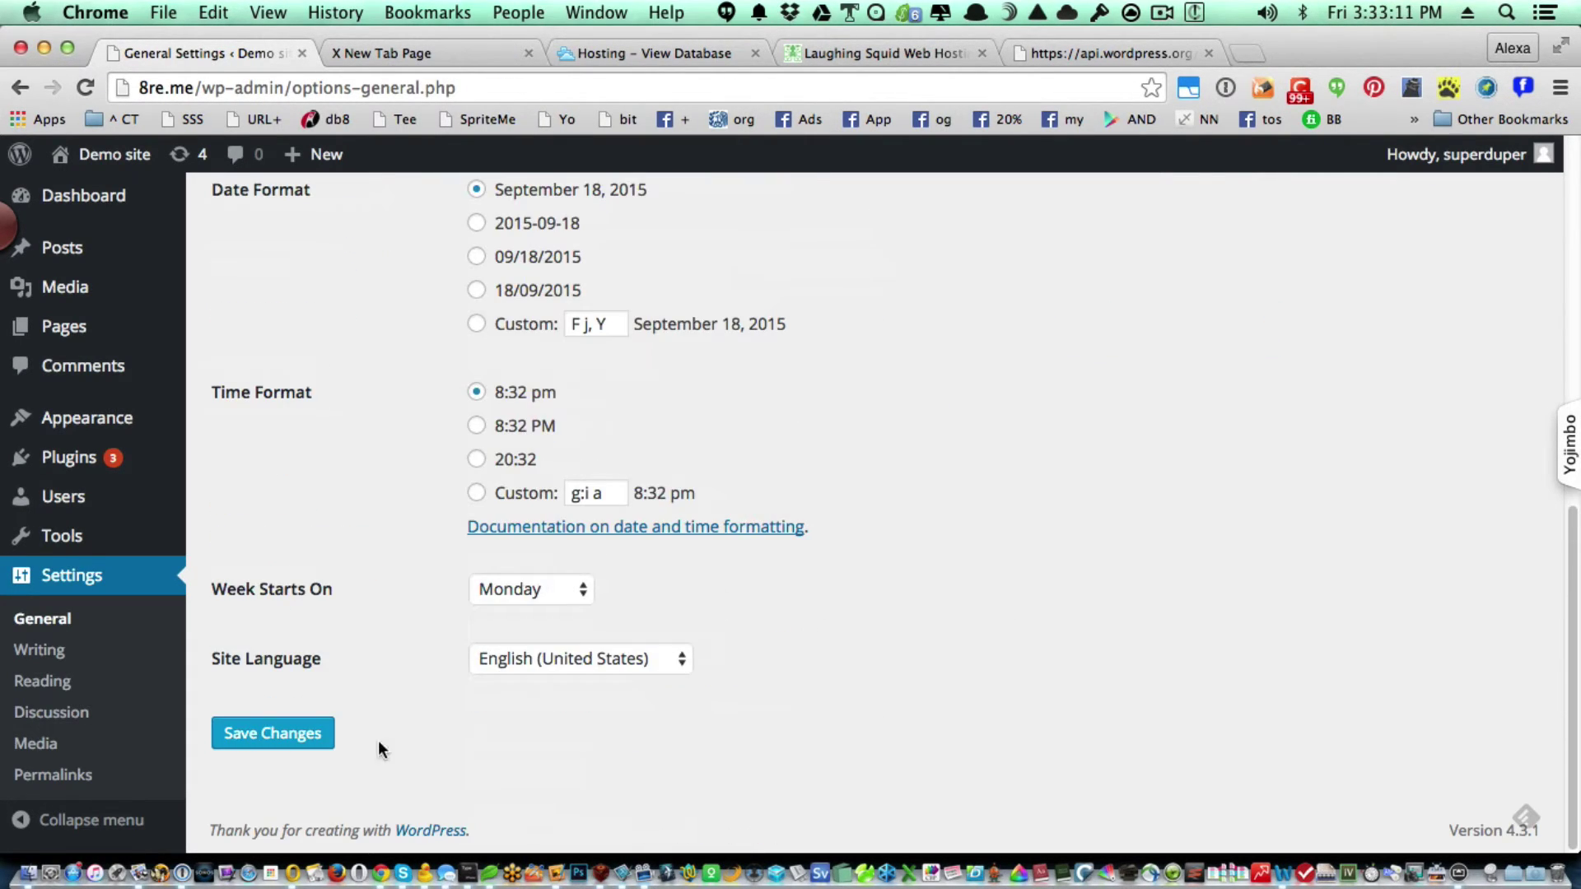
click(284, 733)
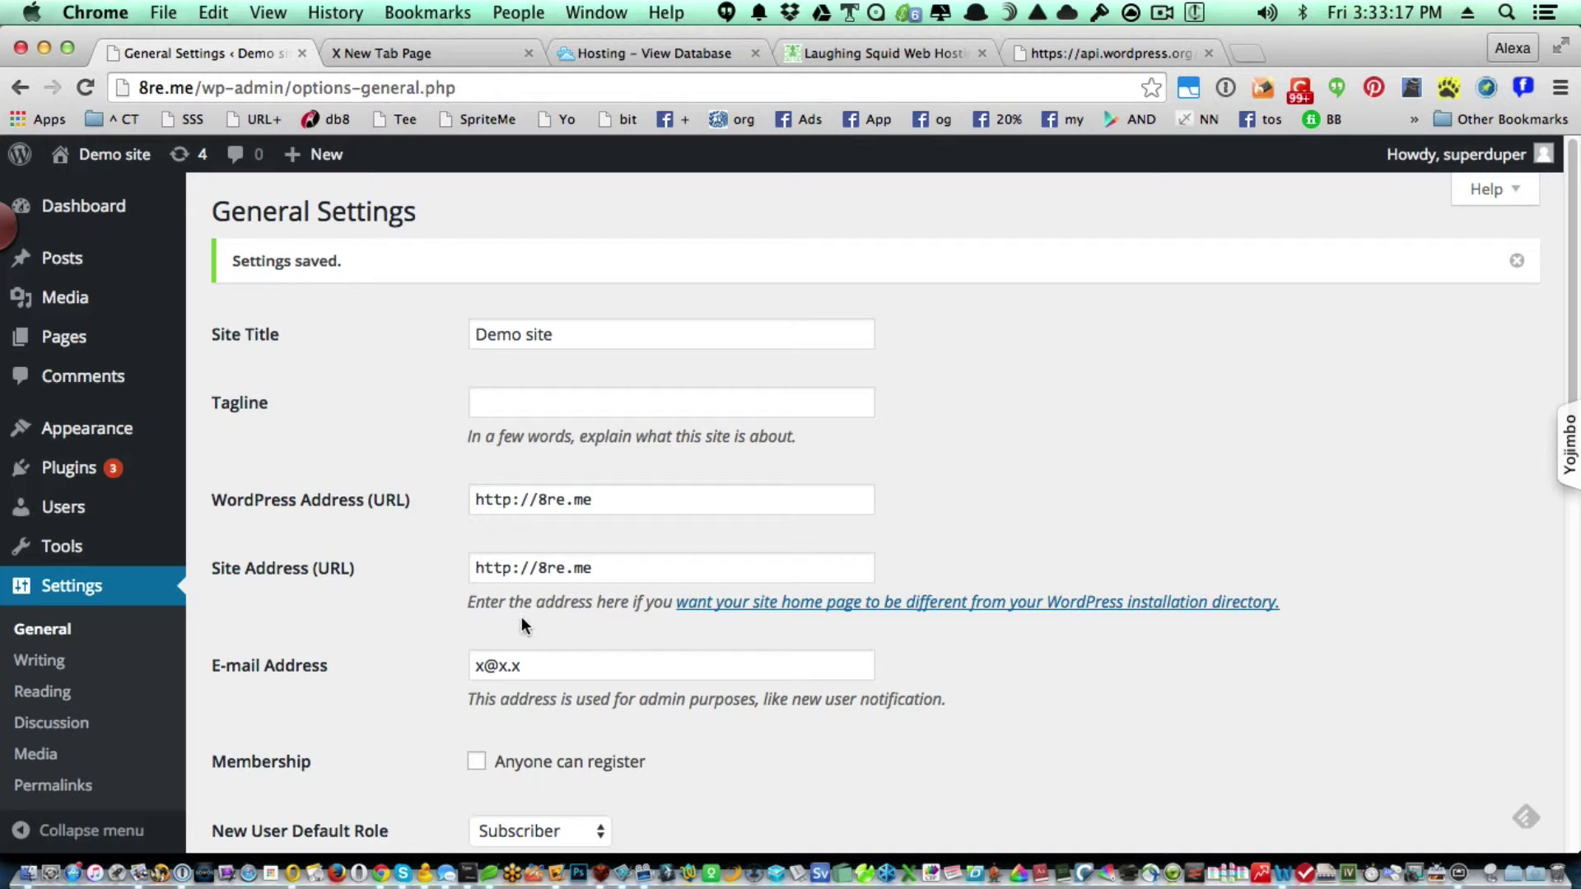
Bulk-update all plugins with pending updates: Disable Comments, ManageWP - Worker, Quick Page/Post Redirect.
mouse_move(56, 450)
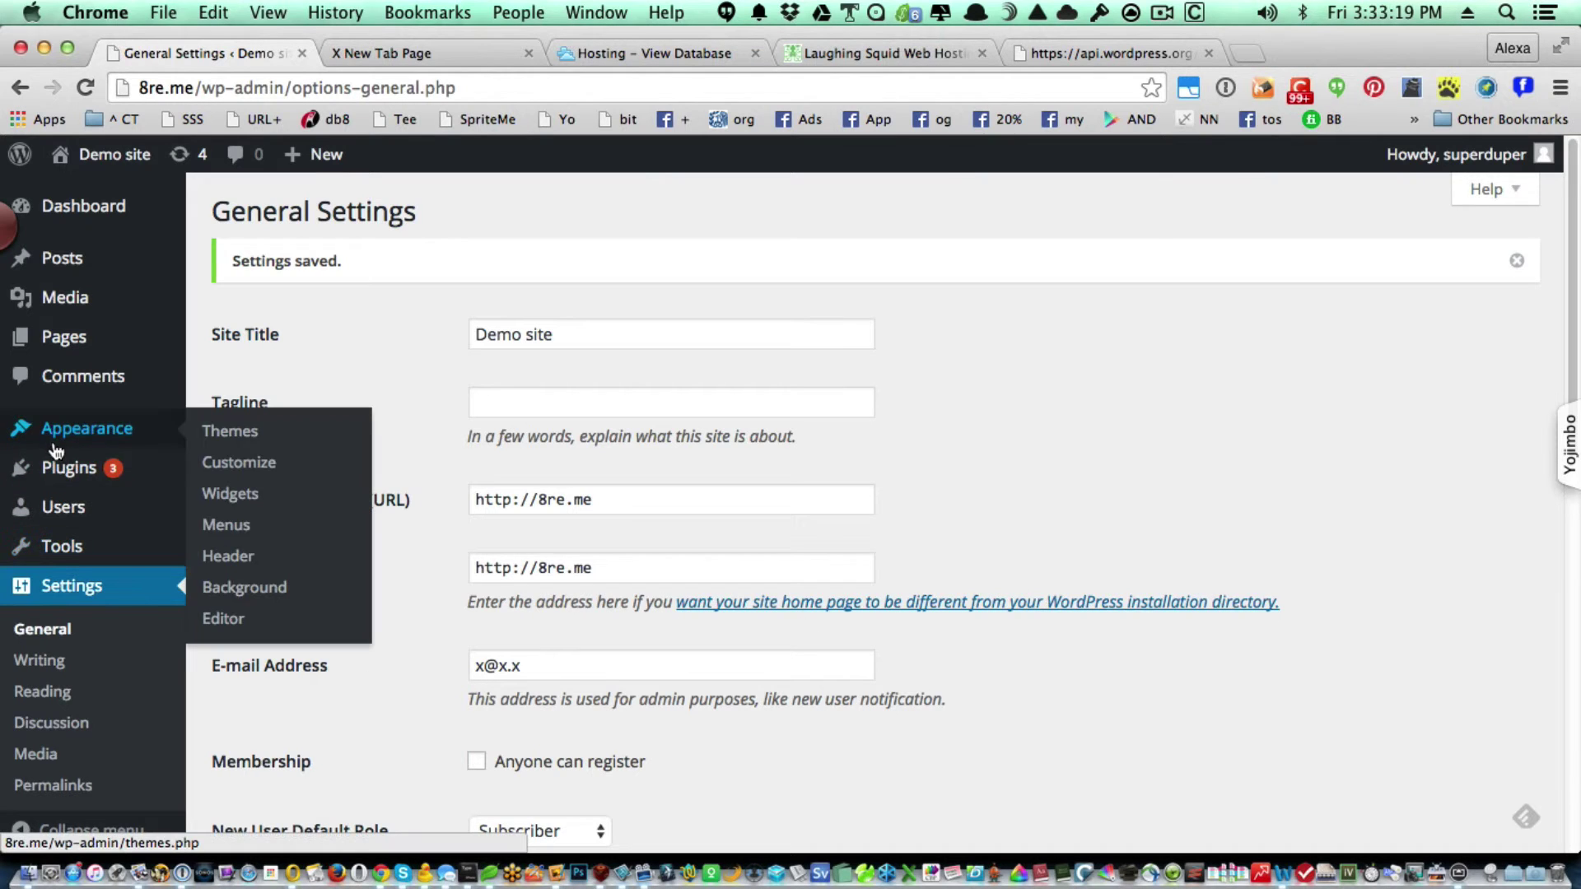
mouse_move(64, 477)
click(297, 471)
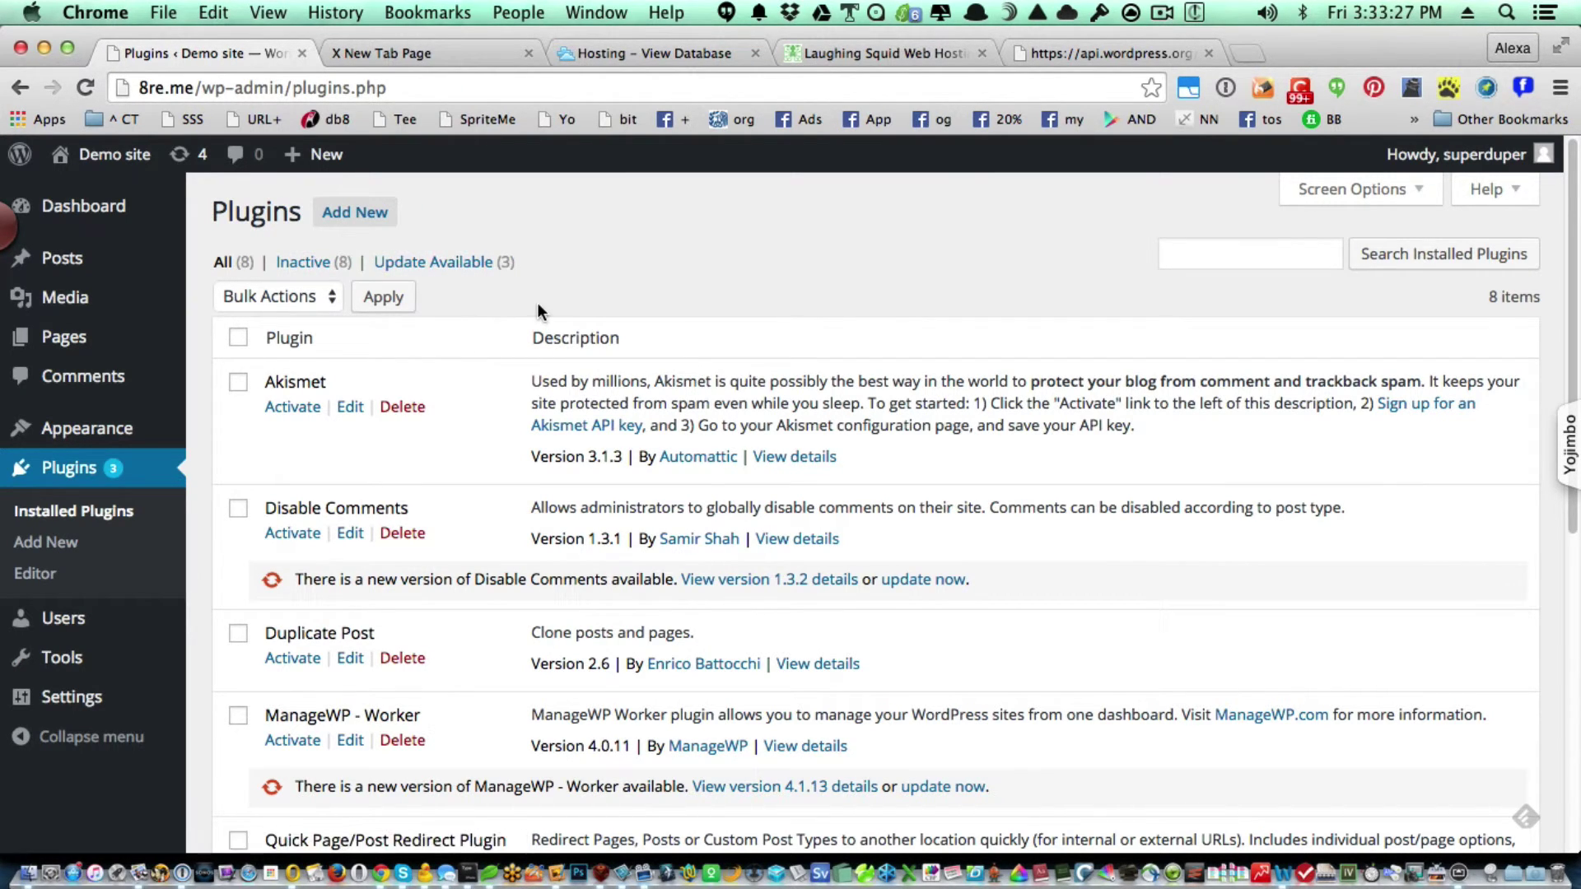
click(466, 269)
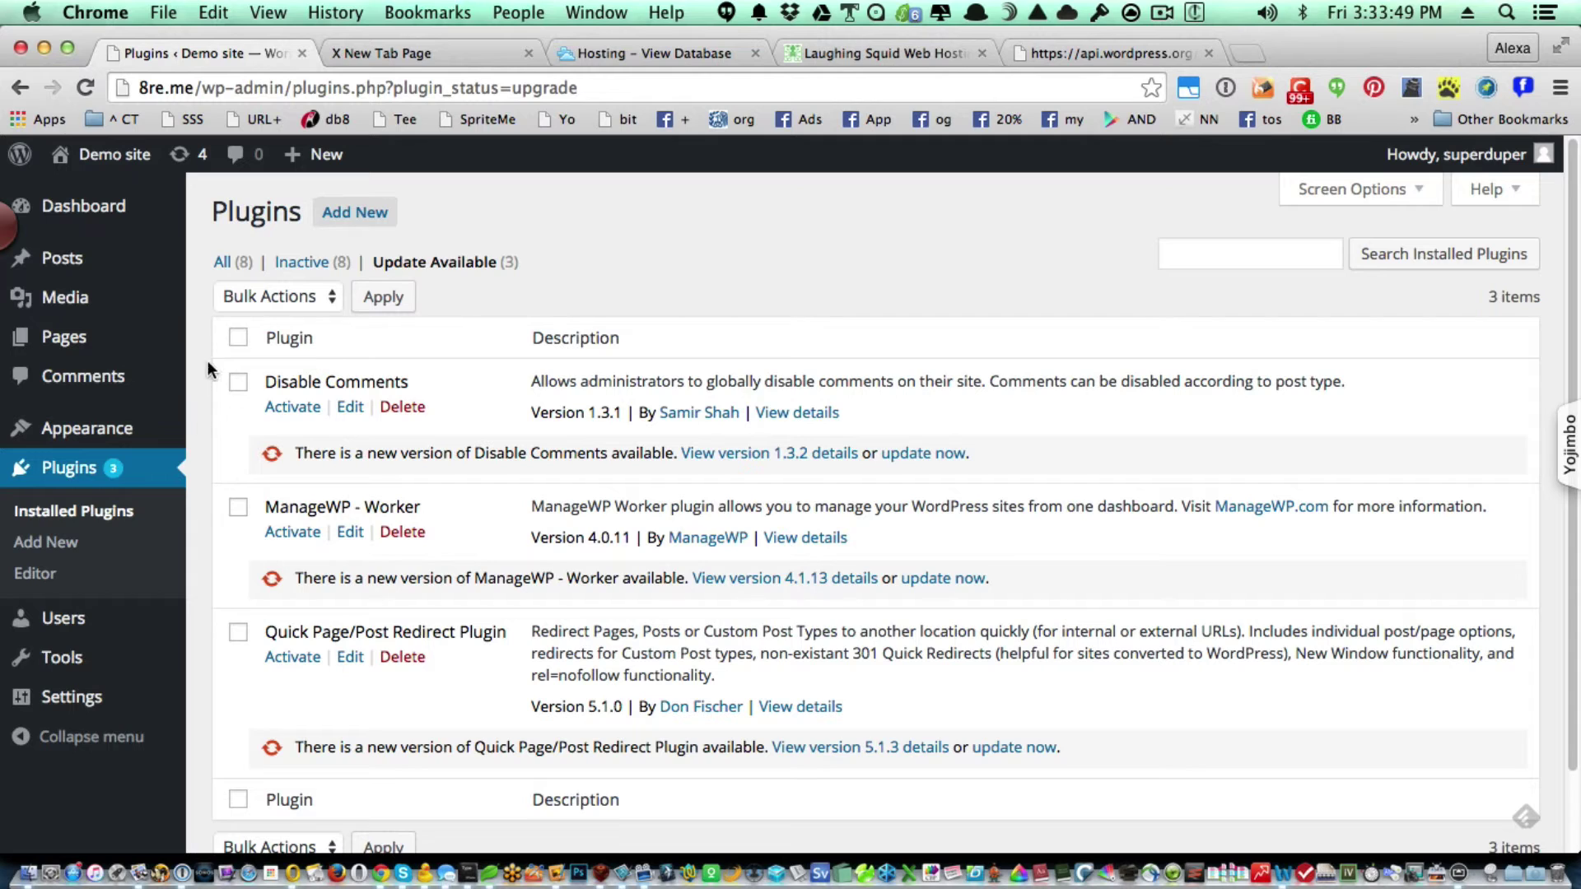
click(238, 338)
click(288, 297)
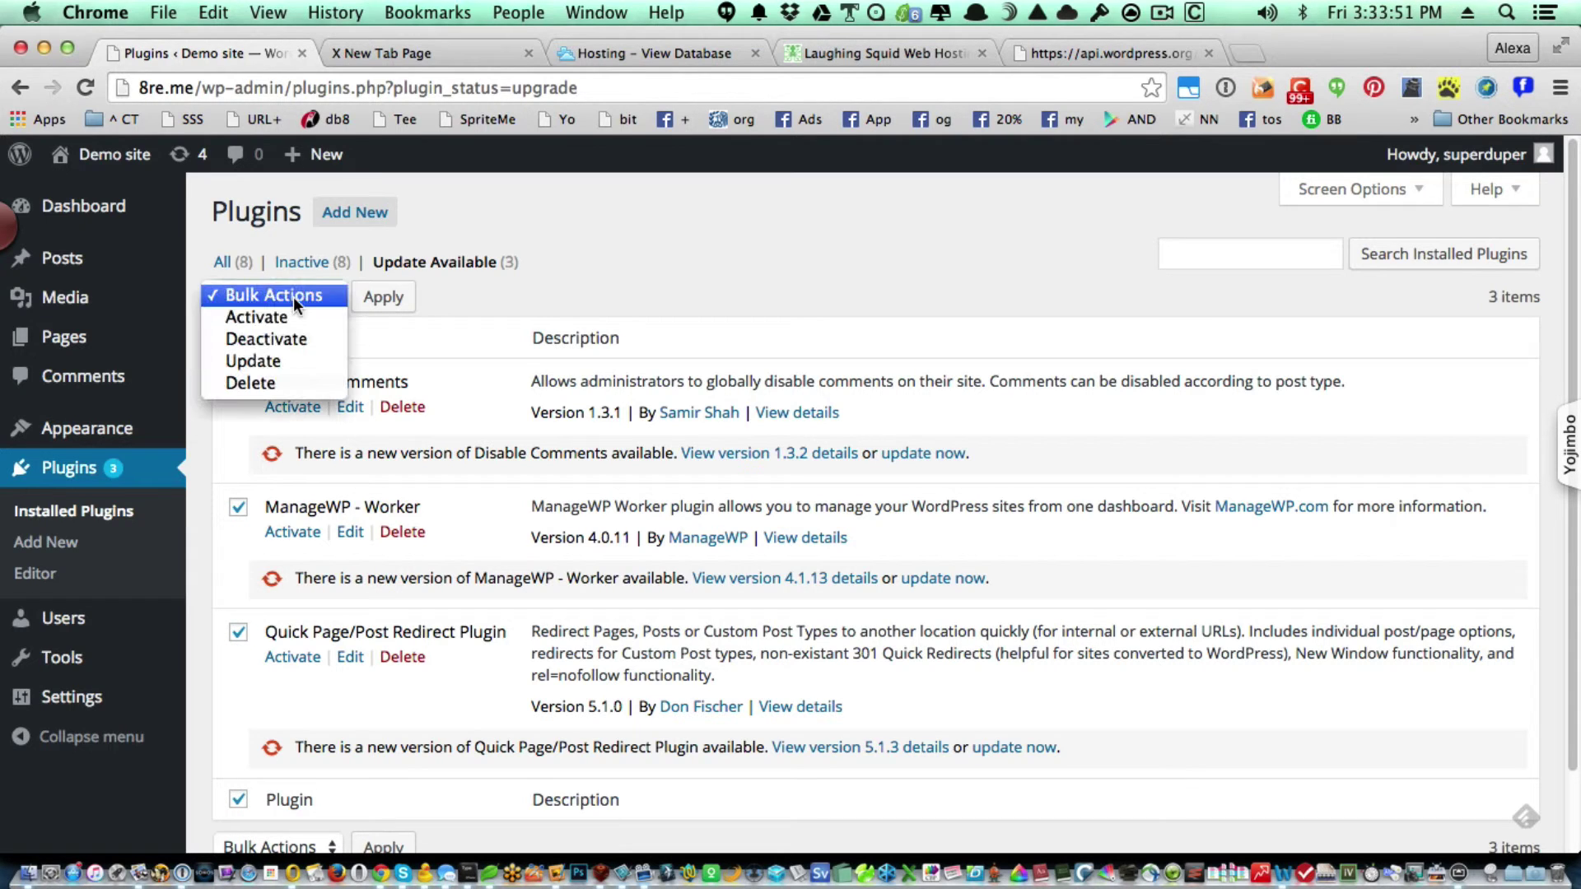
click(293, 362)
click(388, 303)
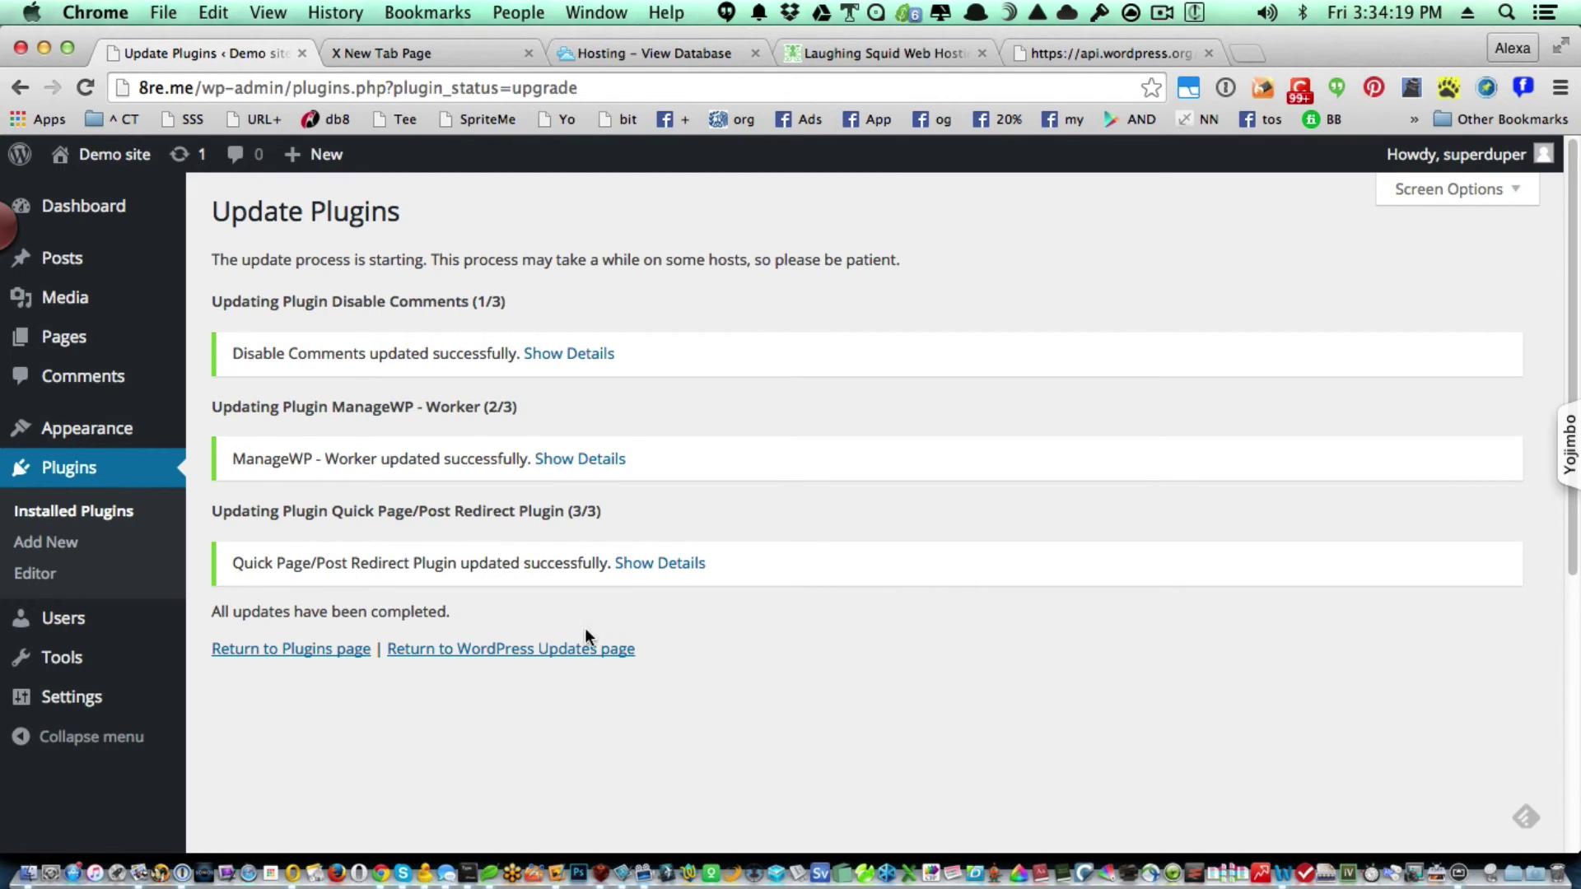
Update GeneratePress from 1.3.09 to 1.3.13 on the Updates page, then go to Themes.
click(533, 651)
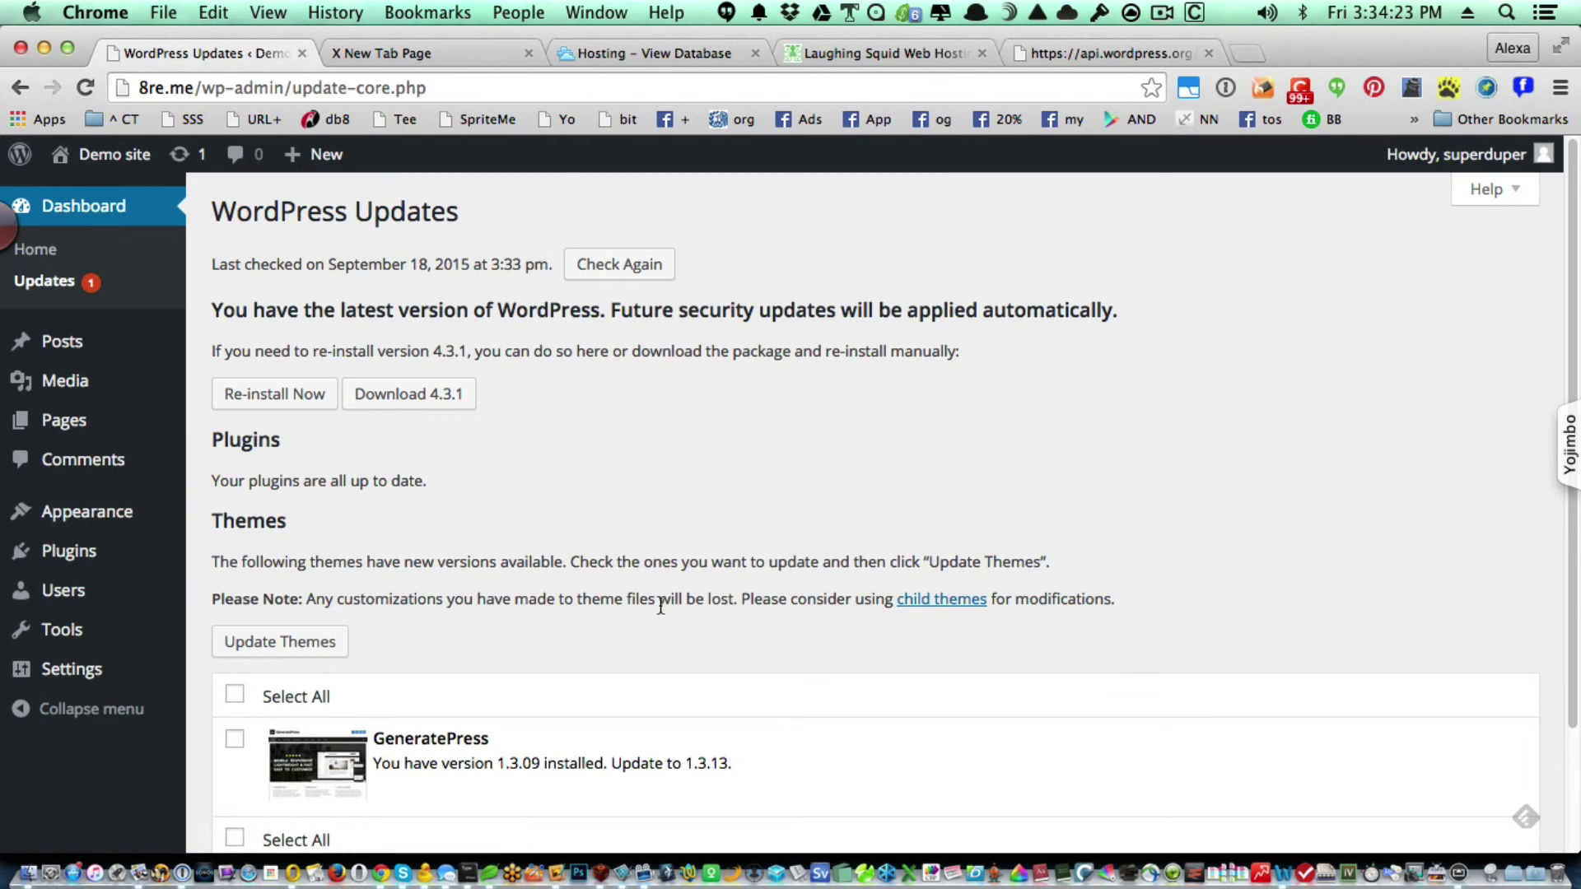
scroll(780, 663, down, 3)
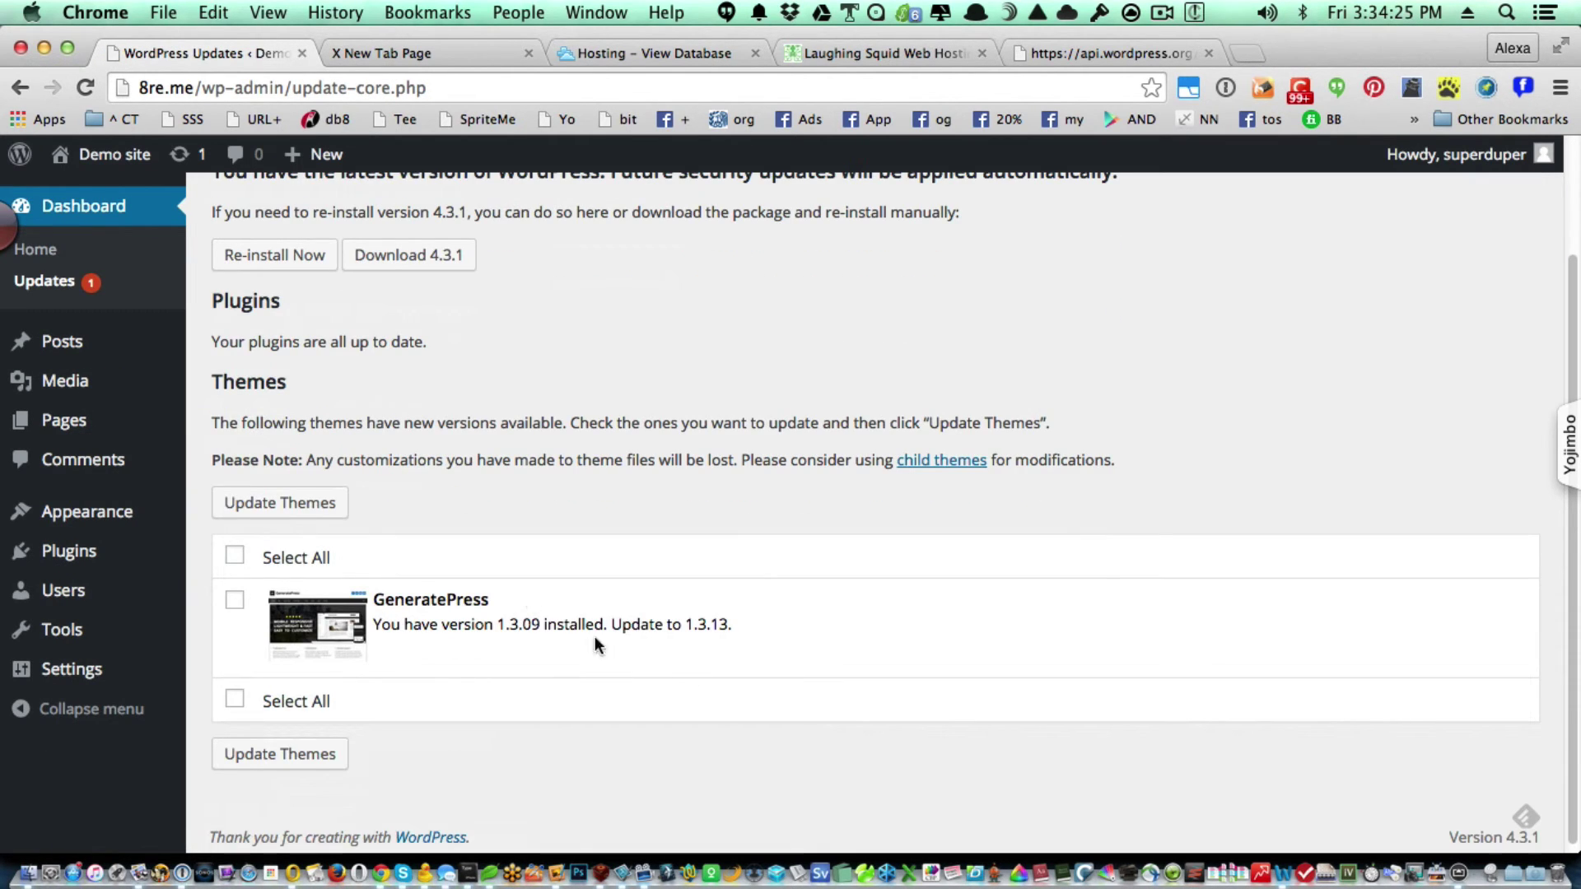
click(235, 555)
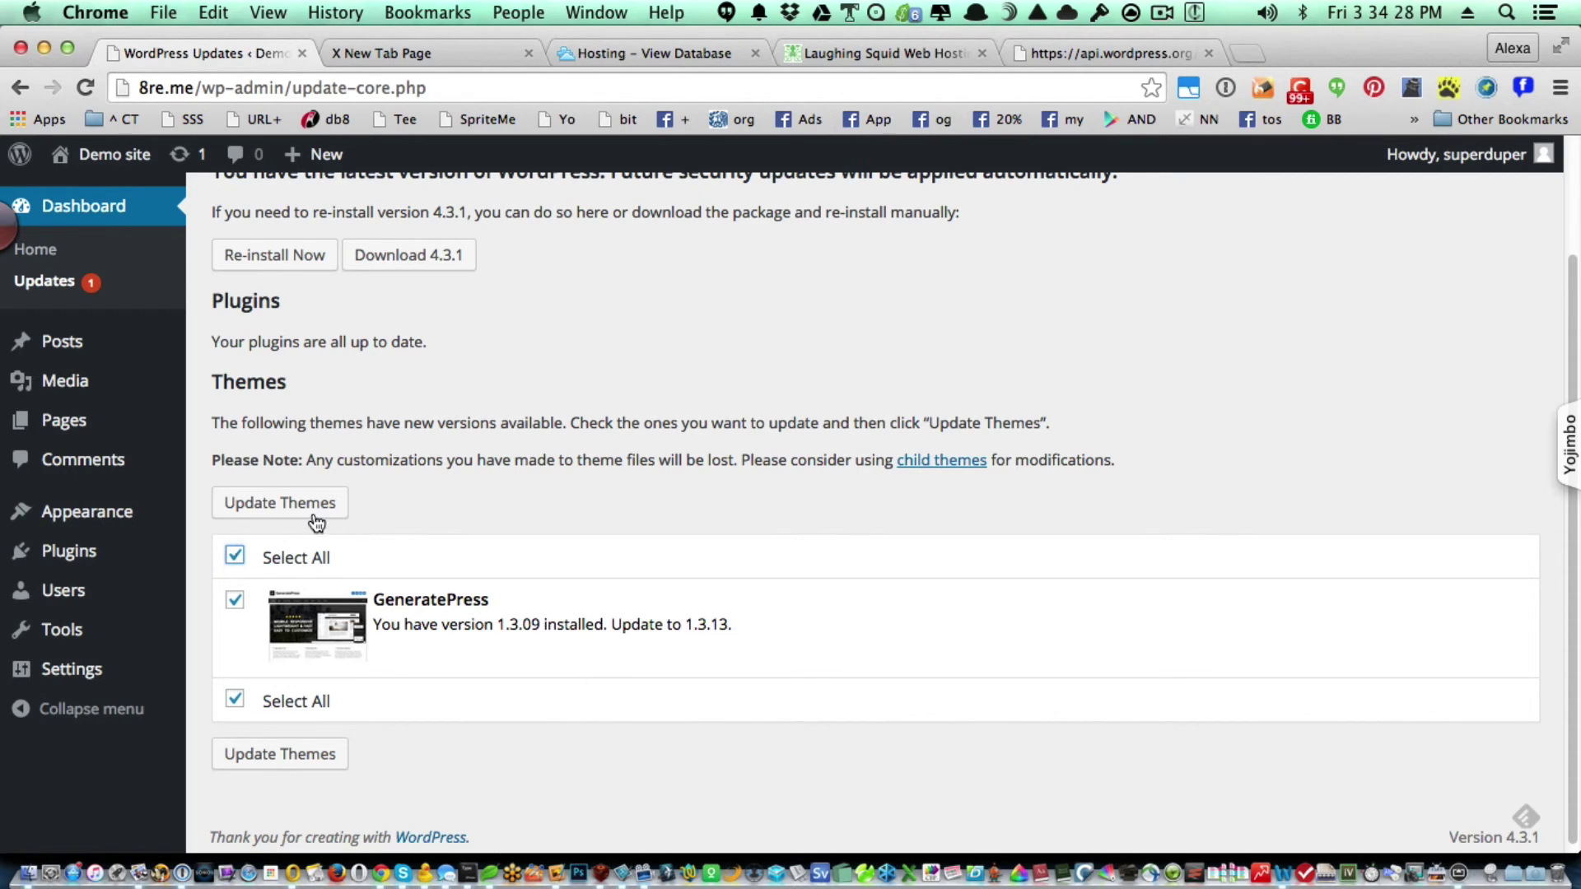
click(265, 503)
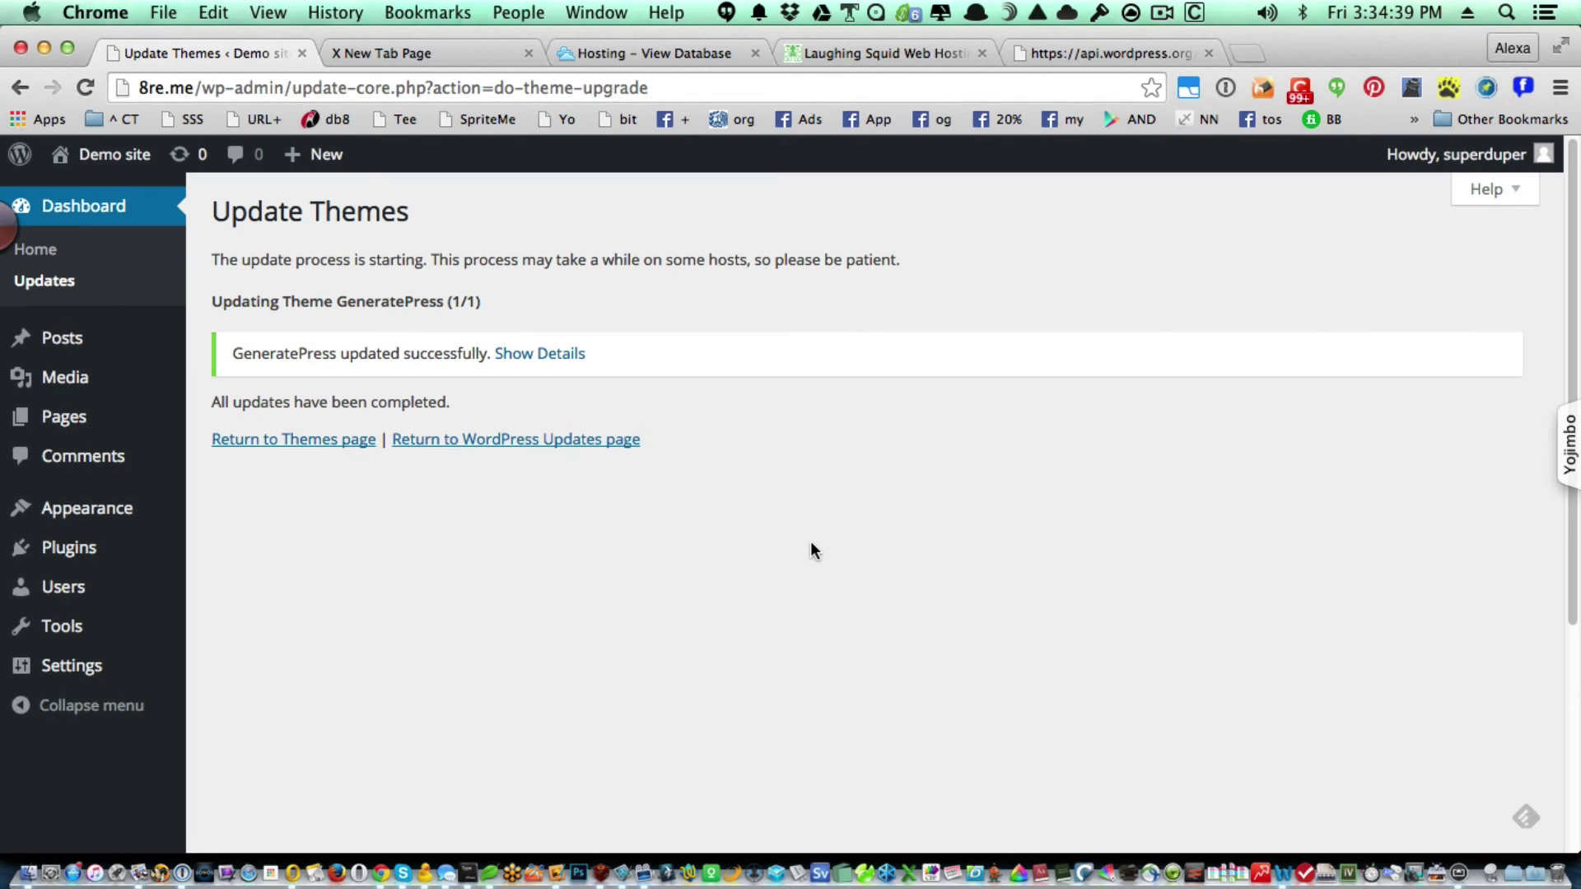
click(321, 439)
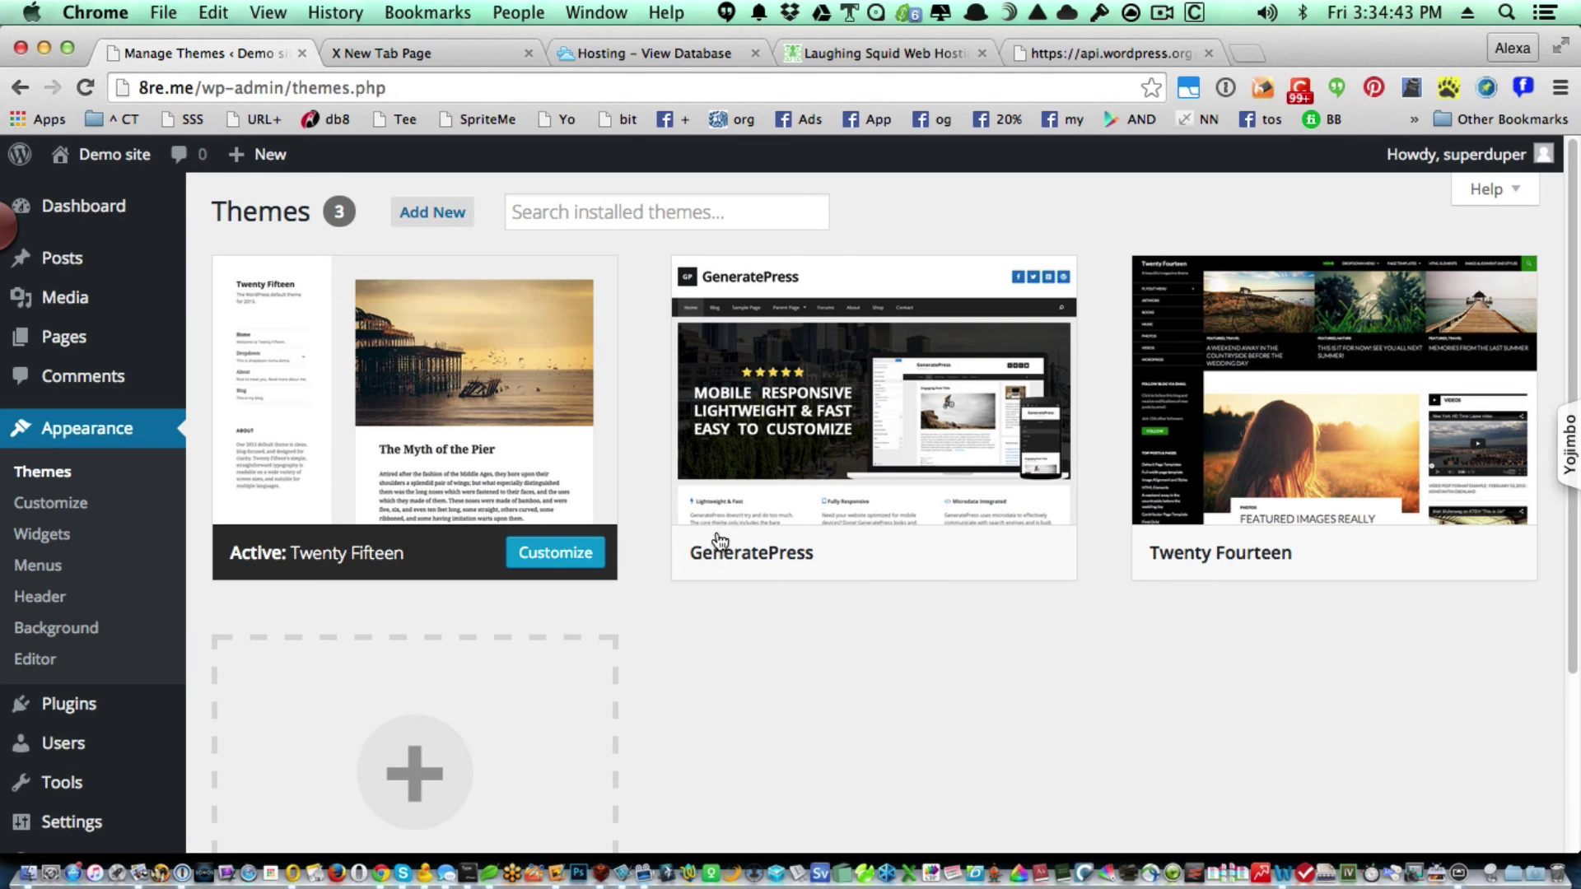
Activate the GeneratePress theme.
click(885, 564)
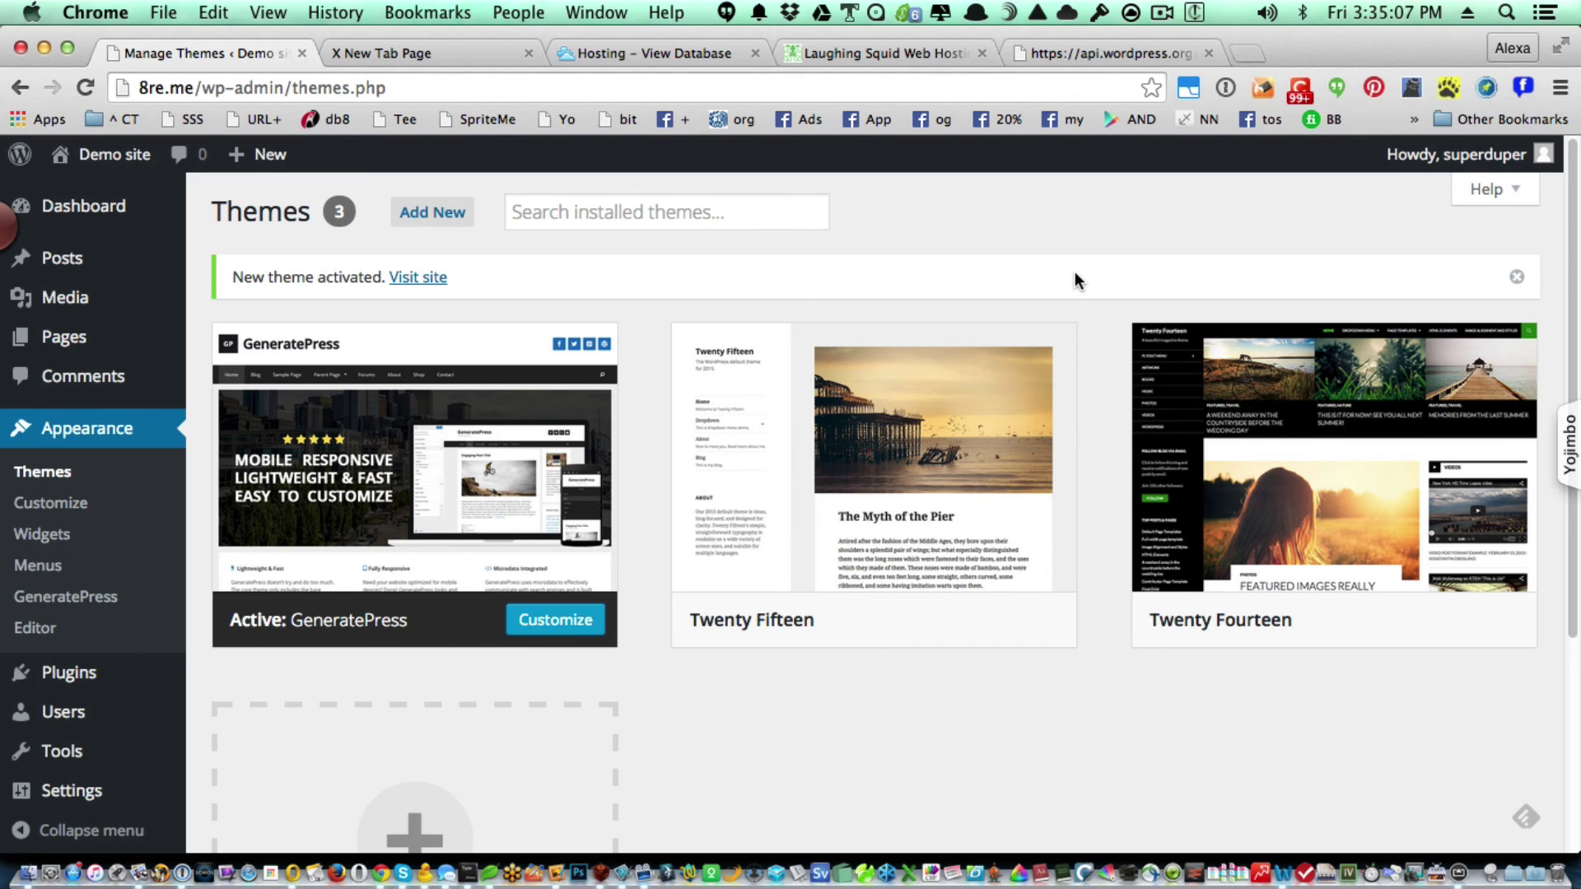
key(super+t)
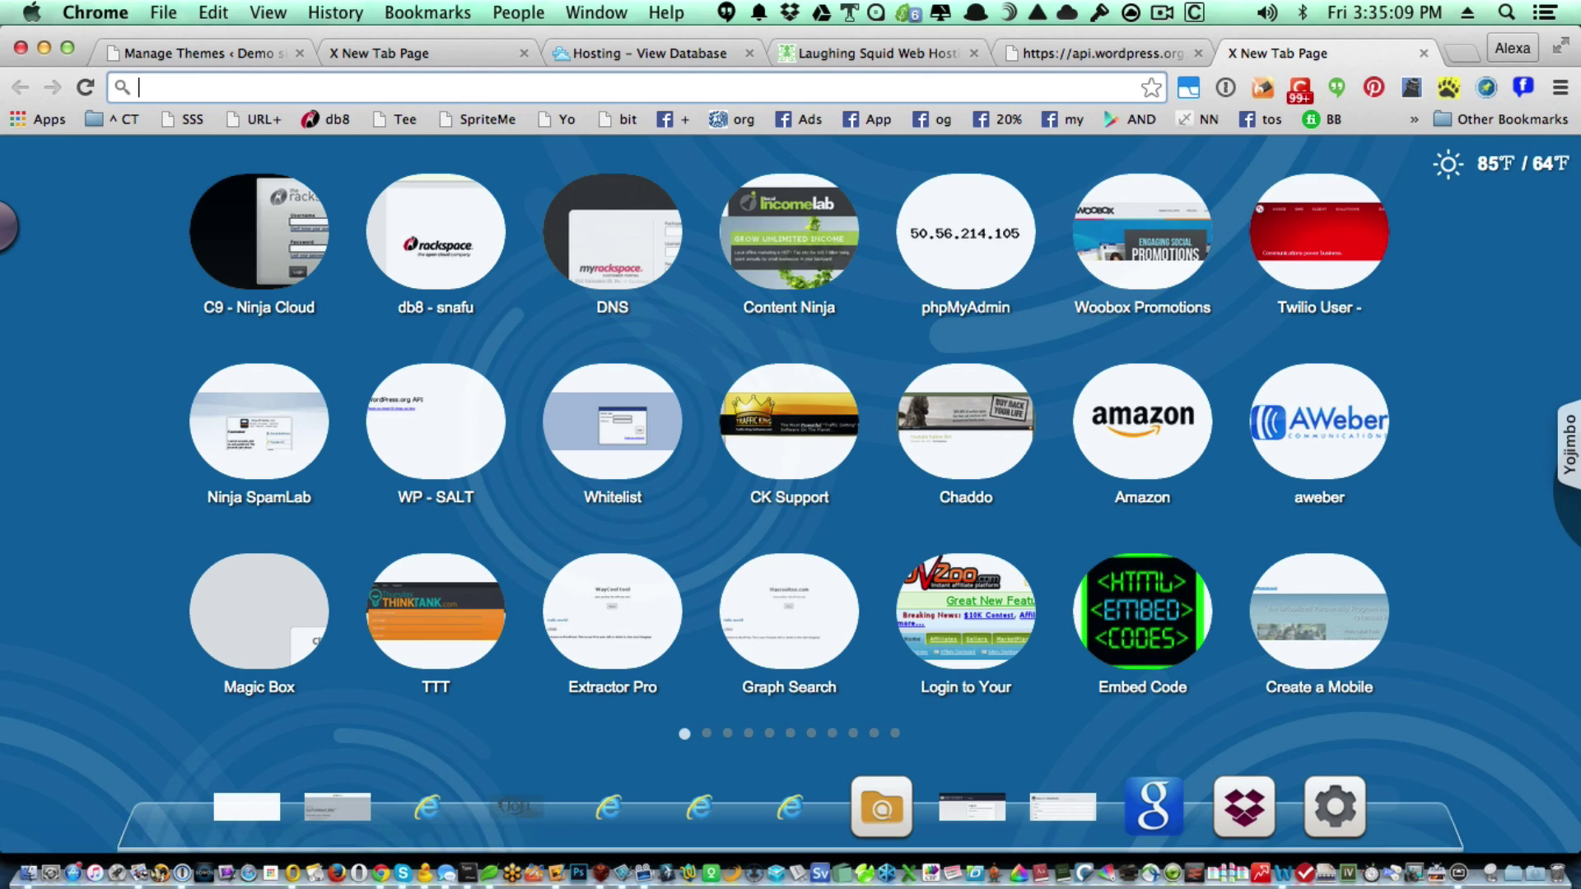
Load the NinjaWebTools Facebook group from the facebook.com/g address suggestion.
text(facebook.com)
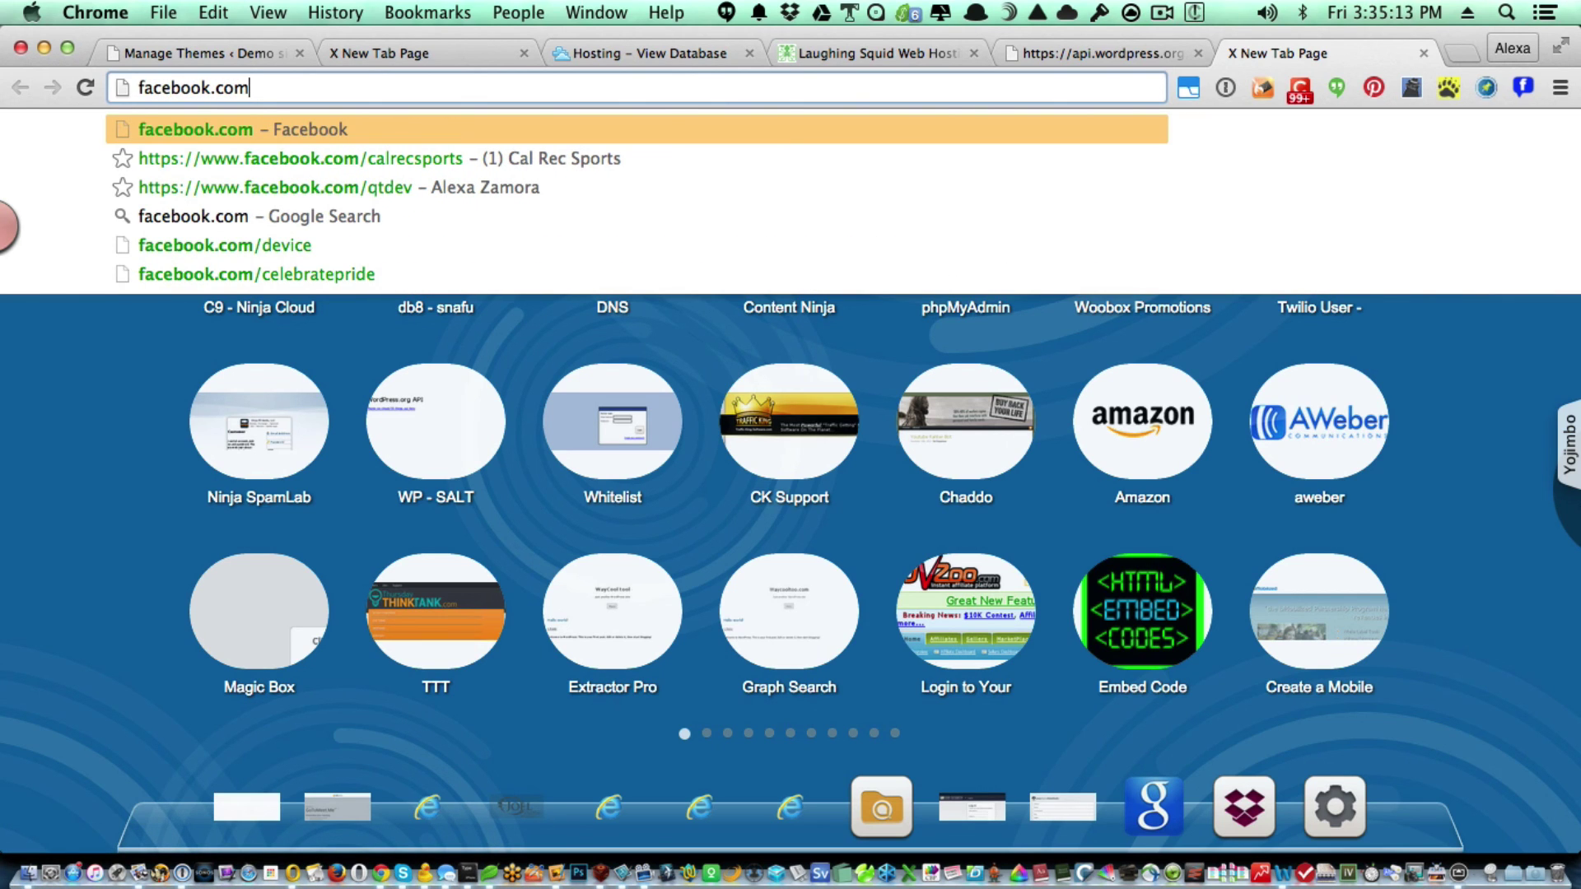
text(/groups/NinjaWebTools/)
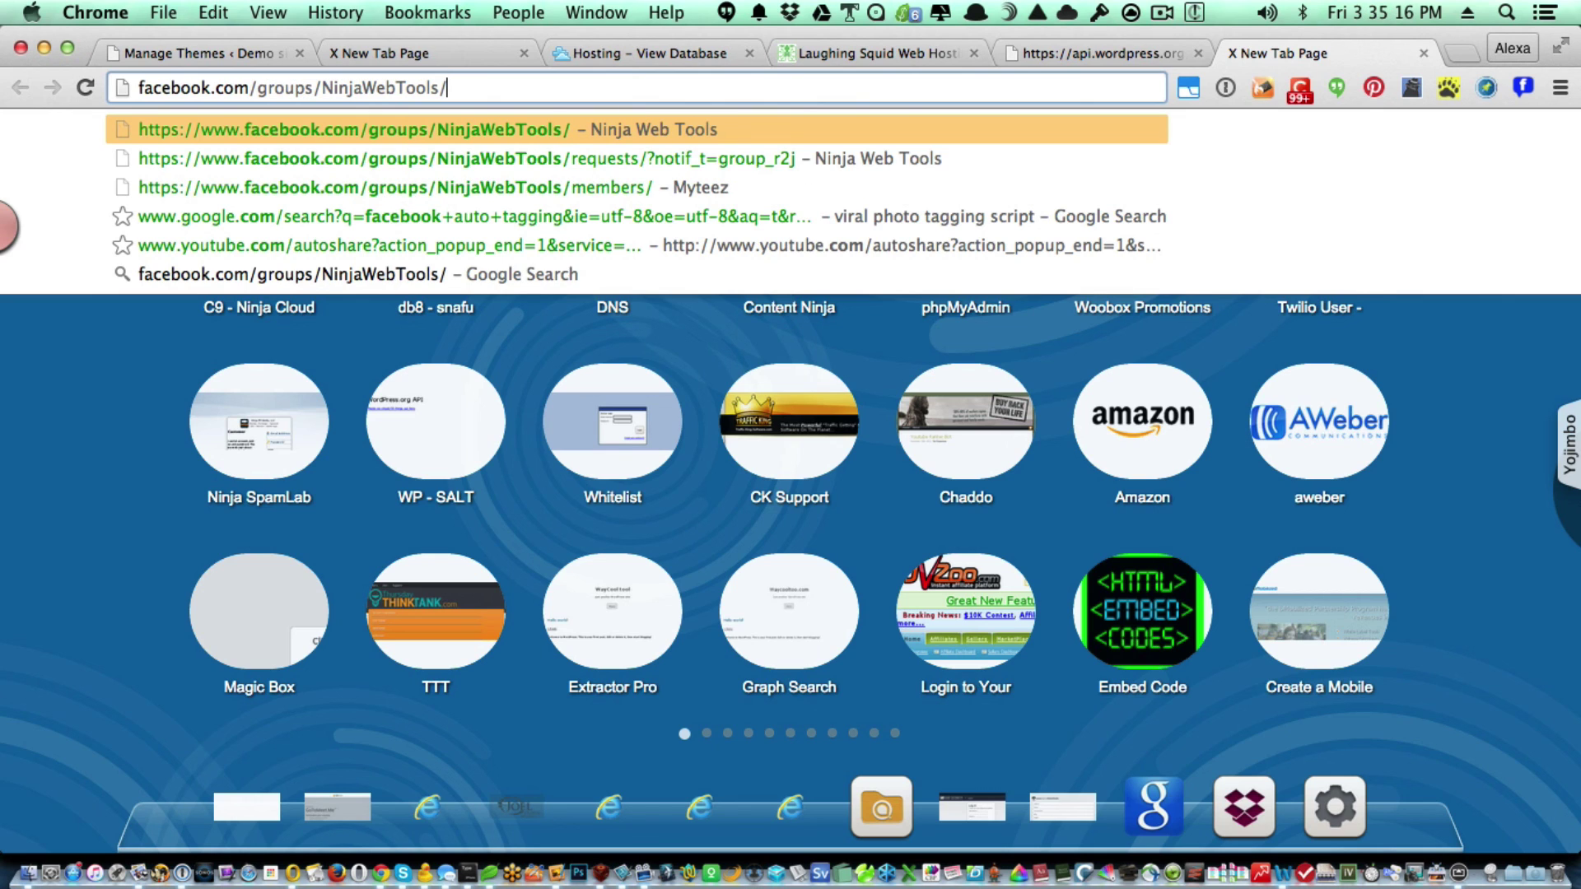
key(Return)
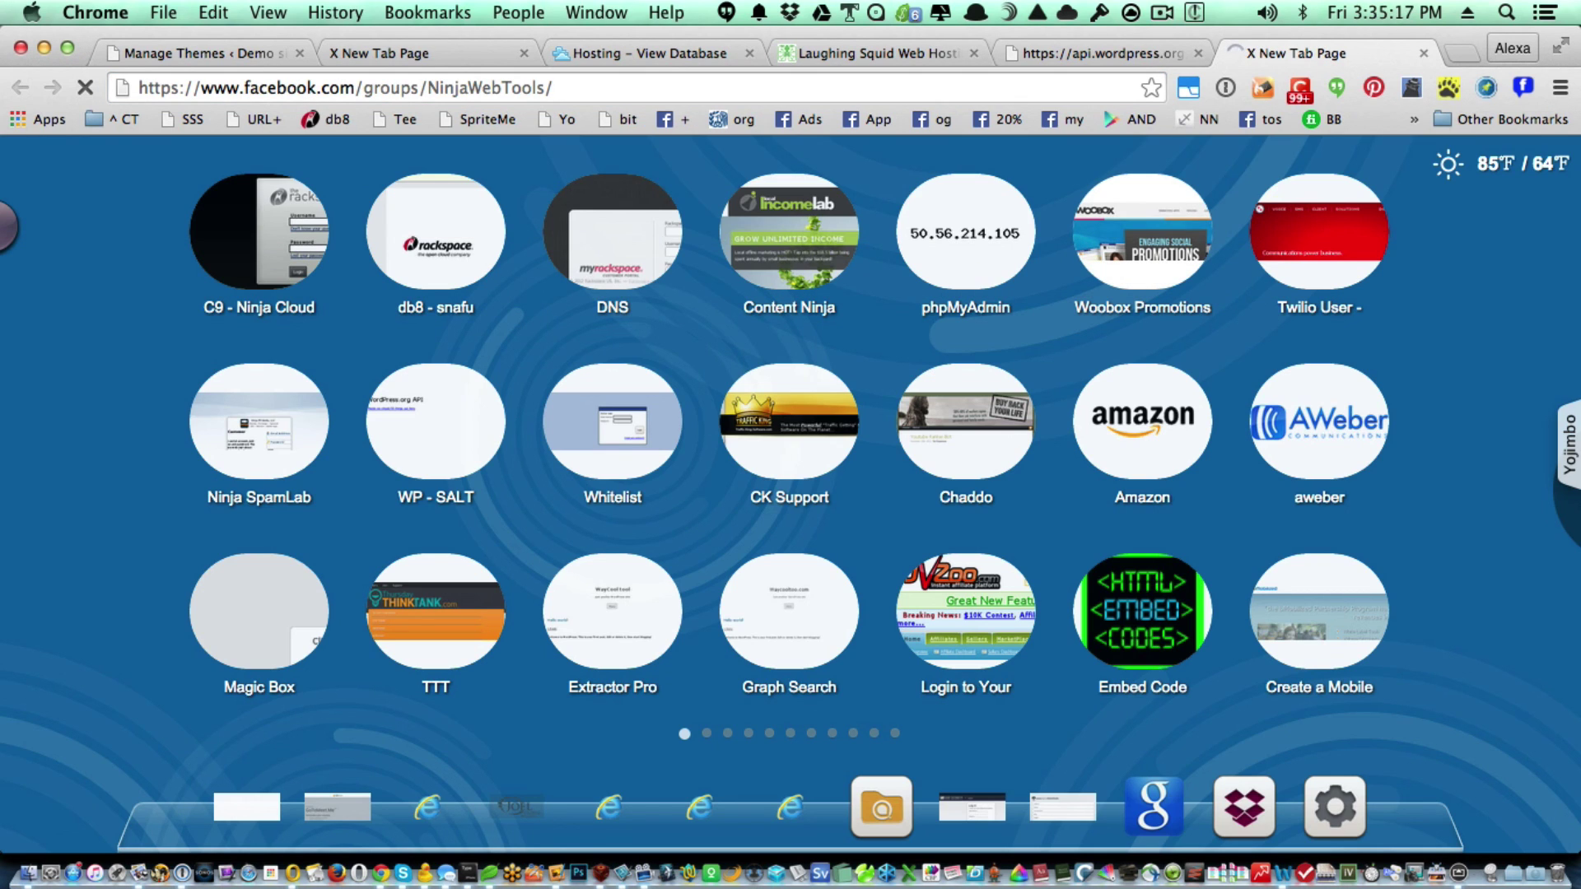